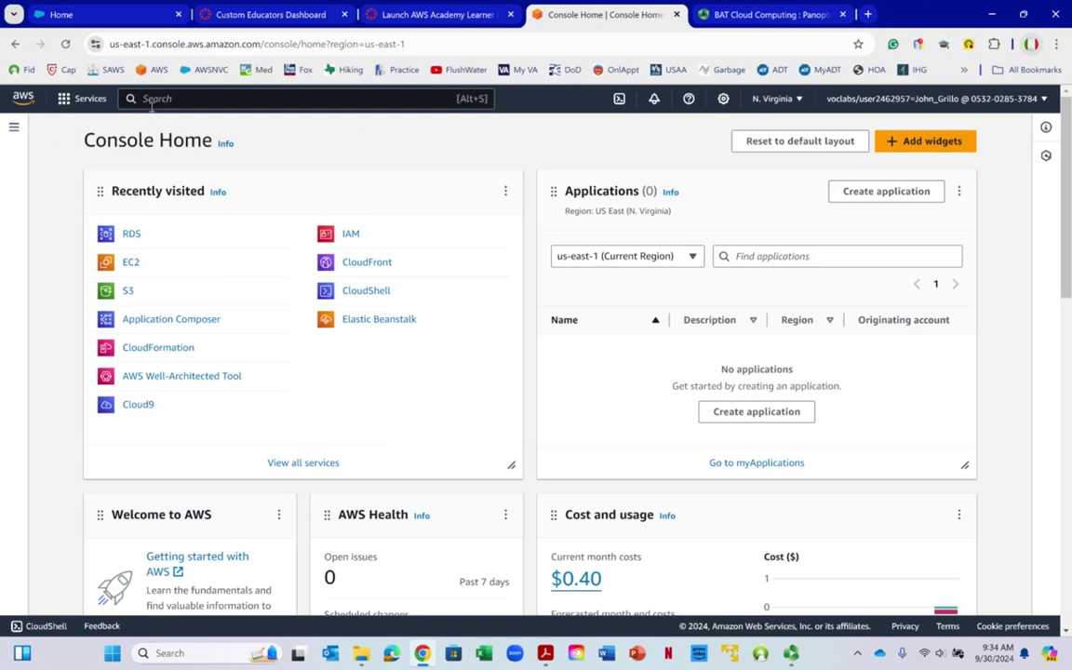
# Search the console for 'rds' and open the Amazon RDS dashboard
pyautogui.click(153, 99)
pyautogui.write('rds')
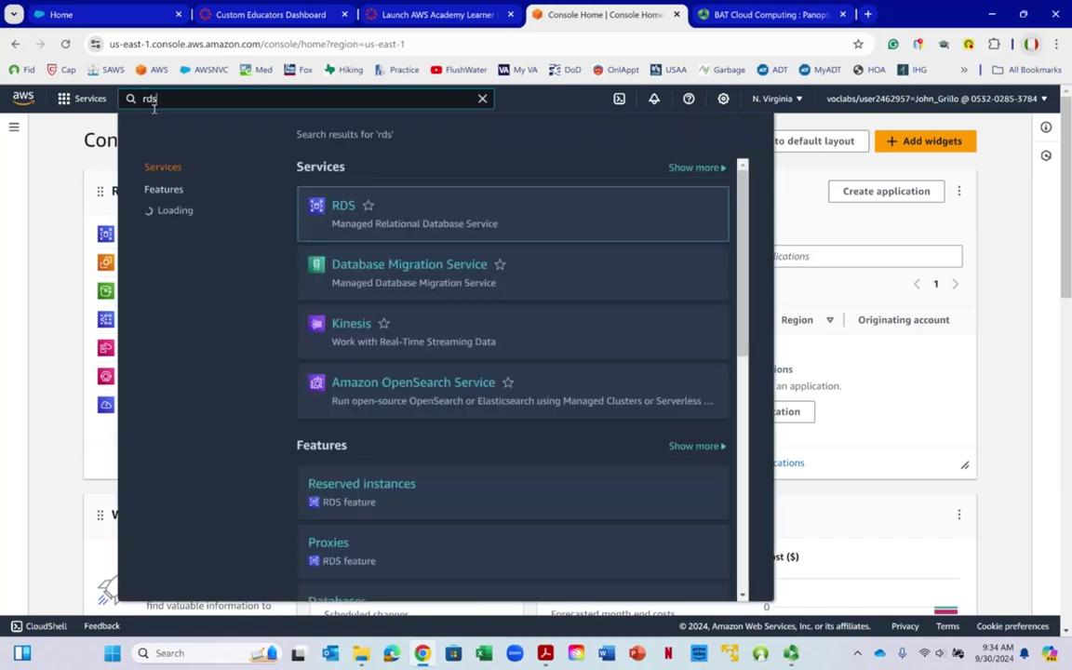
pyautogui.moveTo(407, 228)
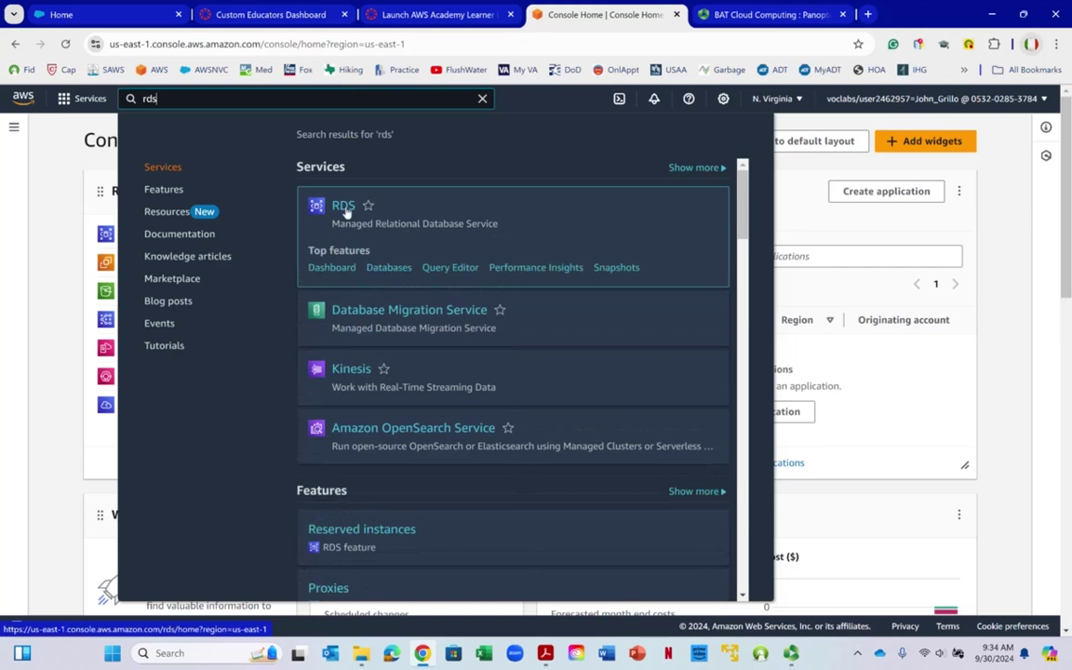
pyautogui.click(344, 209)
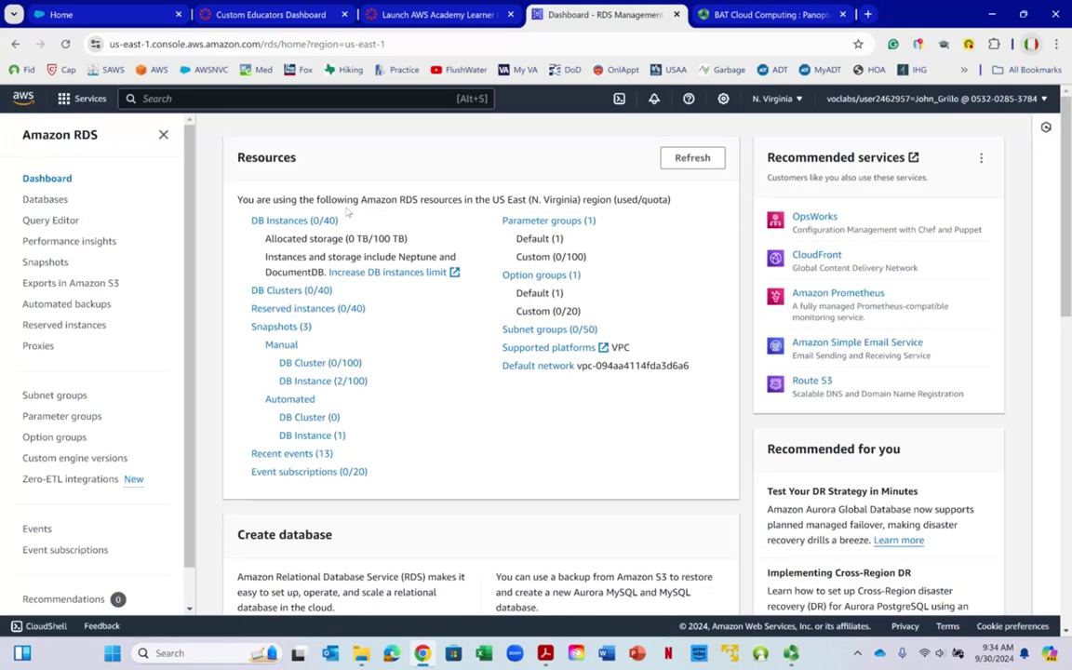
pyautogui.rightClick(348, 211)
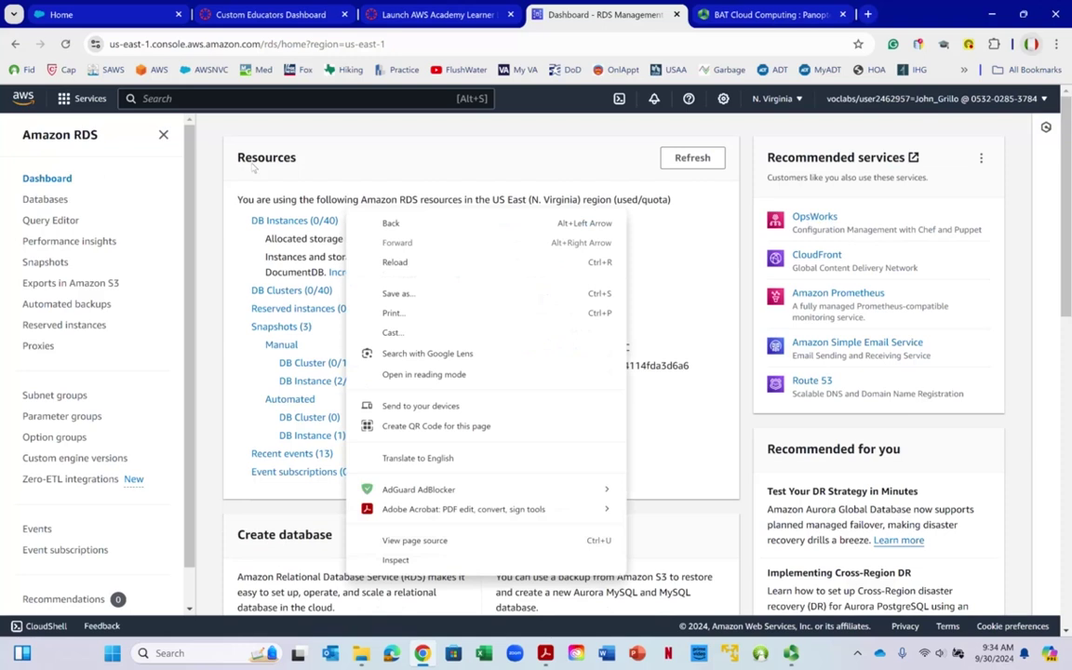
pyautogui.click(373, 156)
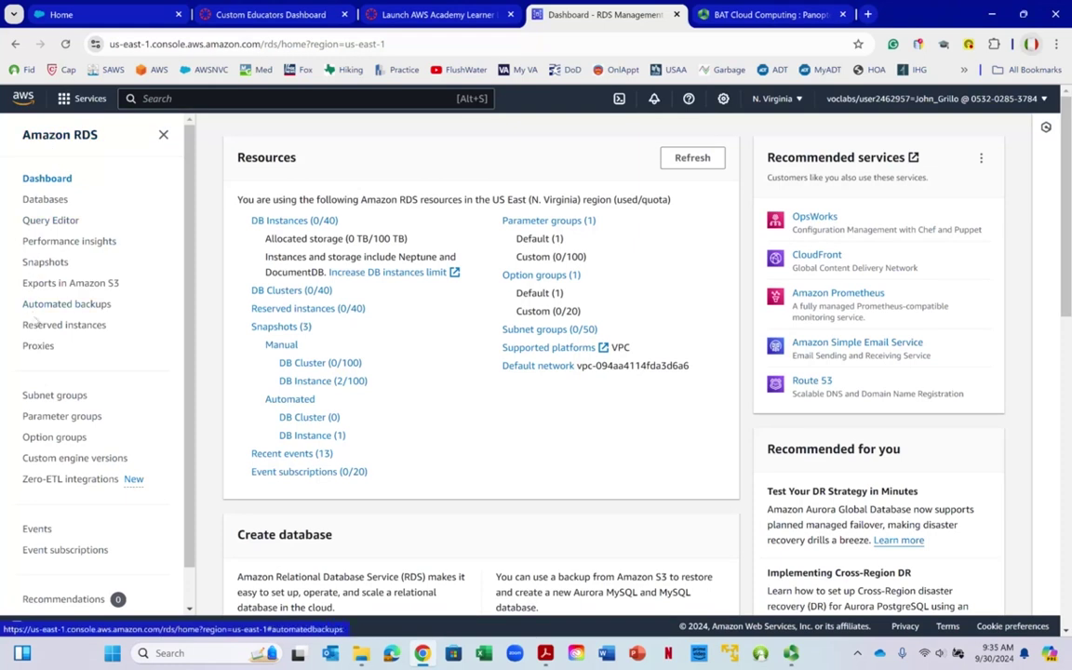
# Start a new DB subnet group with name and description Our-Database-Subnet-Group
pyautogui.click(51, 396)
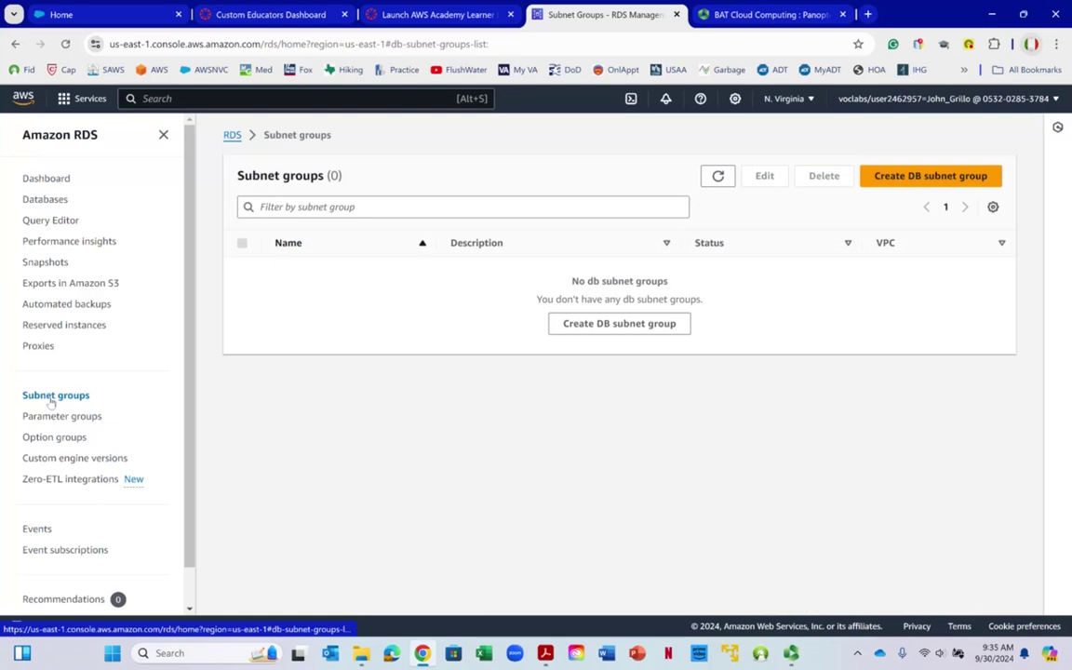
pyautogui.click(933, 176)
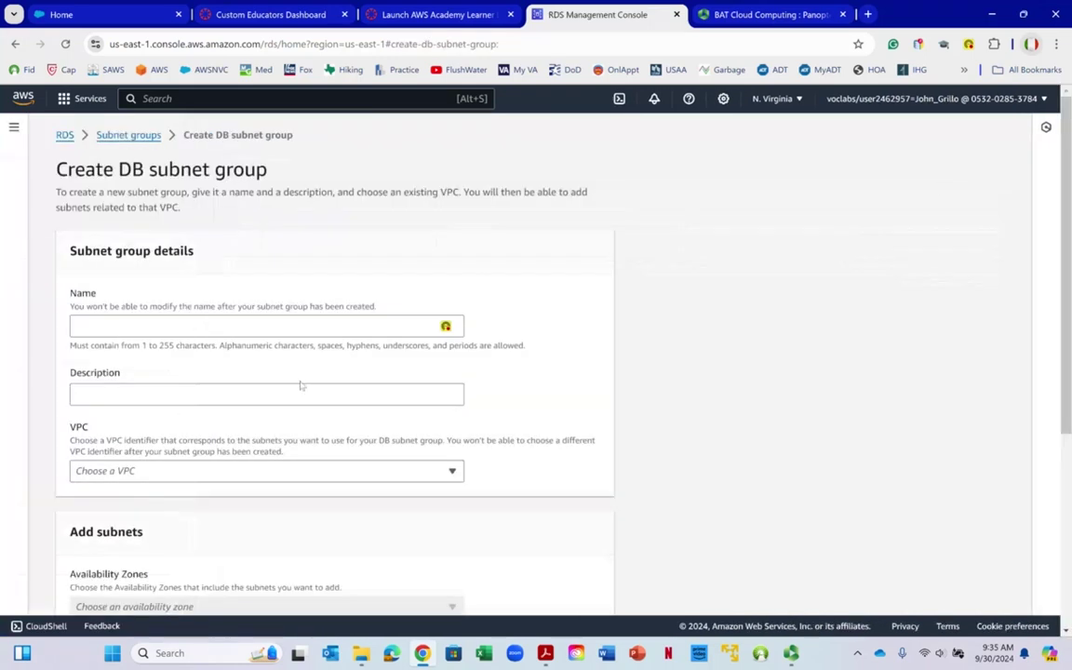
pyautogui.click(316, 324)
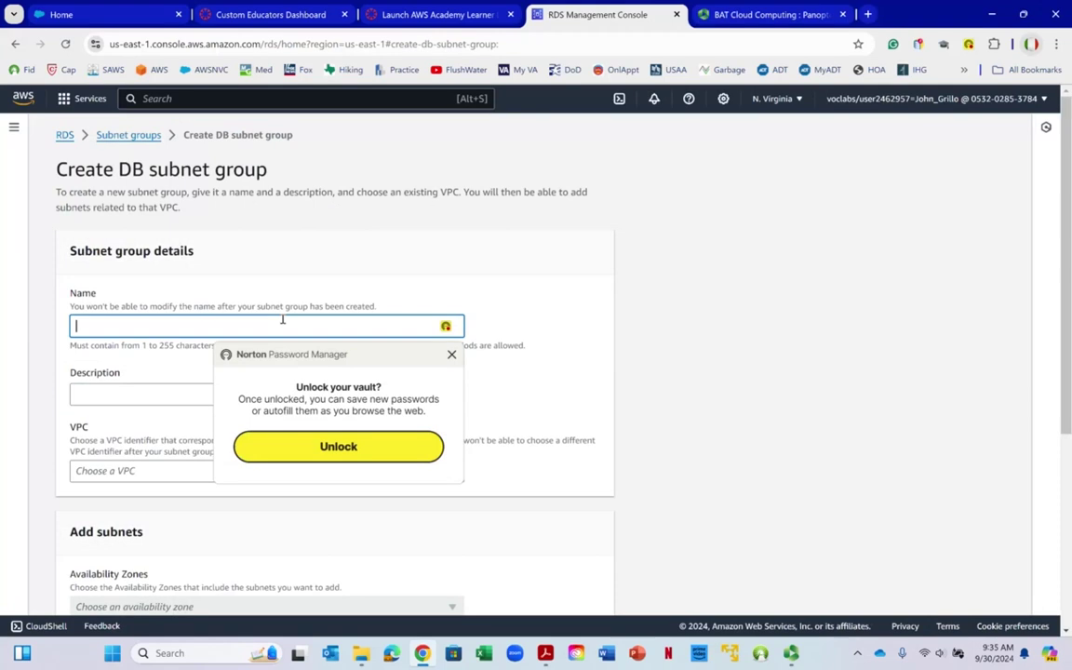
pyautogui.write('Our')
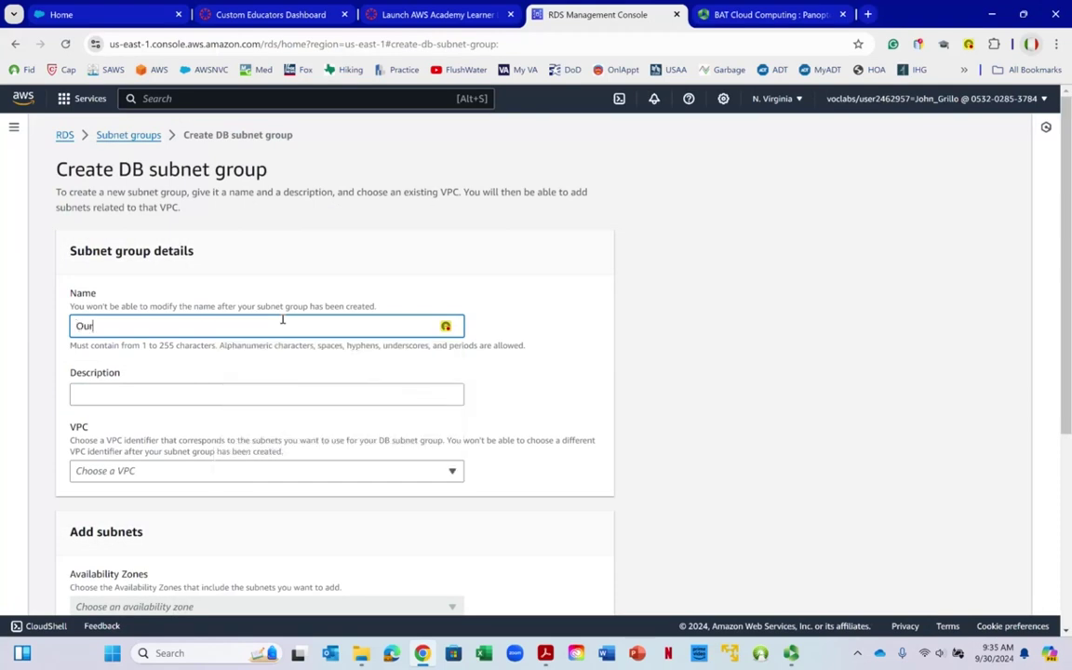
pyautogui.write('-Database-Subnet-Group')
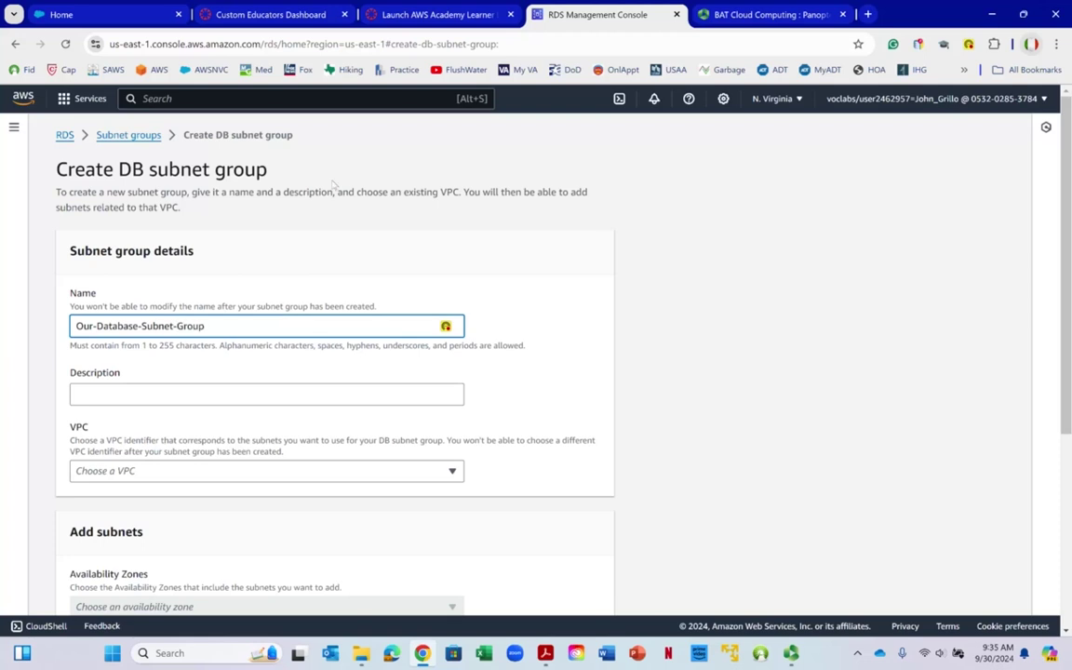
pyautogui.tripleClick(207, 326)
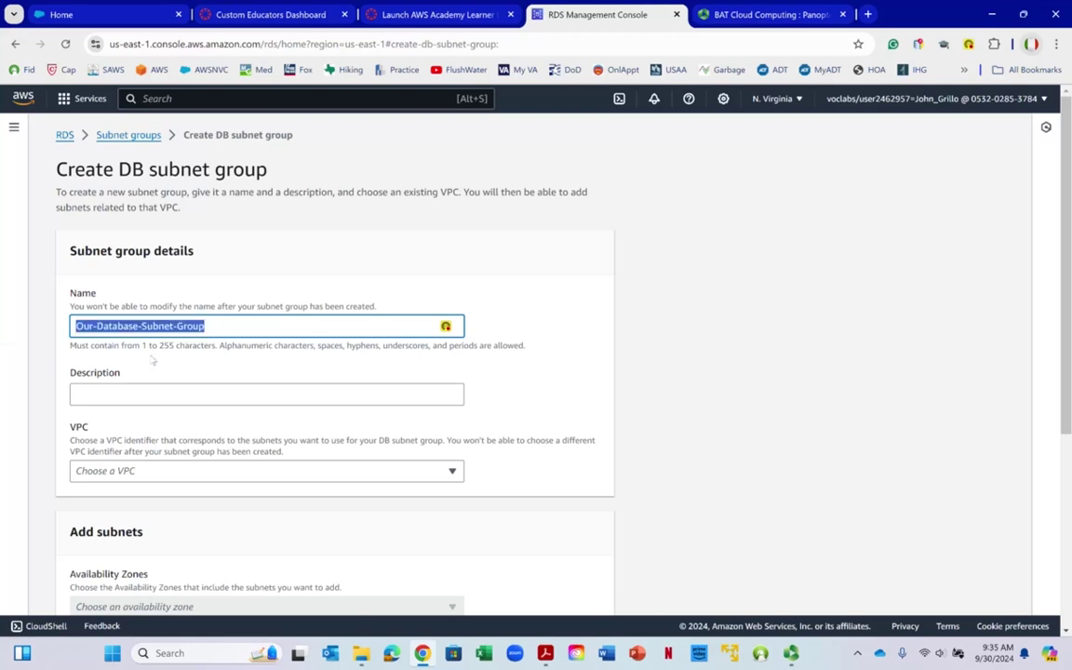
pyautogui.rightClick(149, 326)
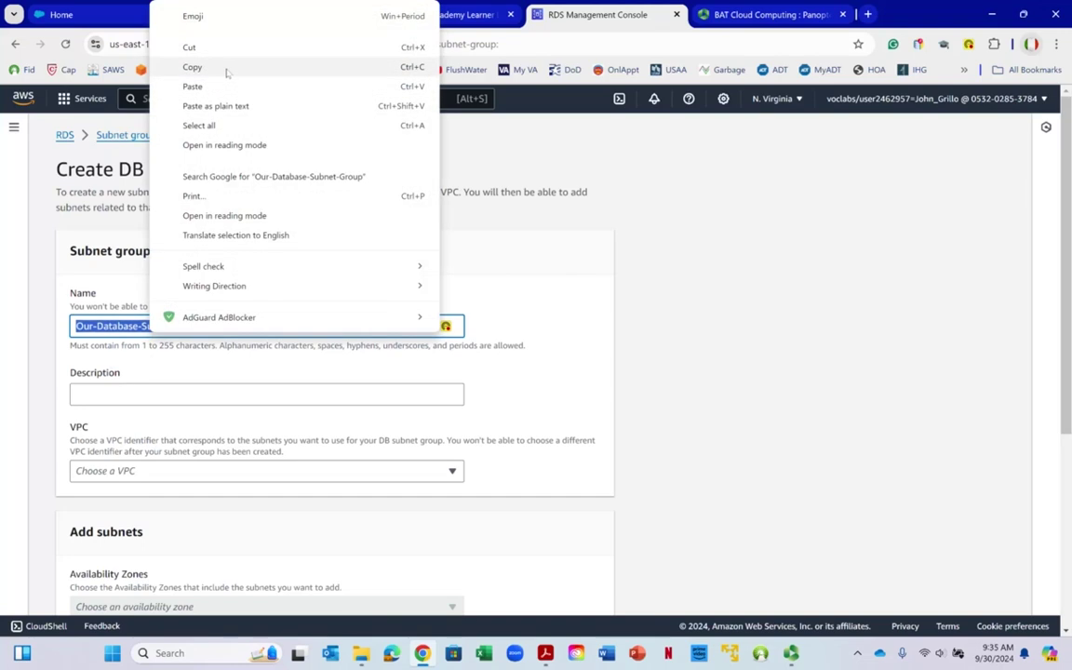
pyautogui.click(228, 70)
pyautogui.click(126, 402)
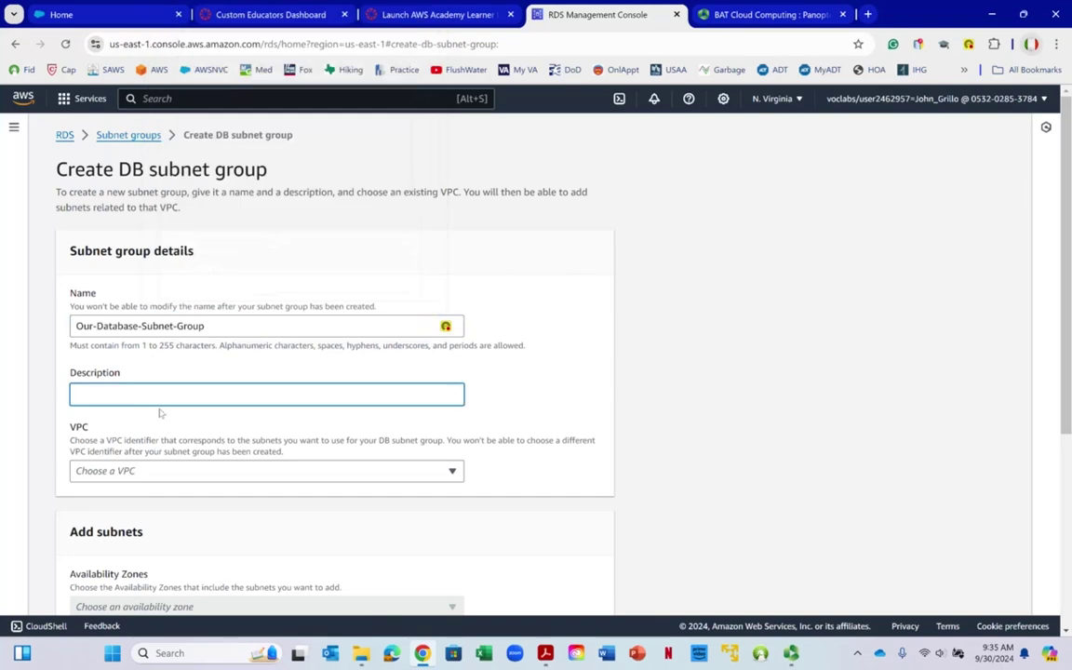
pyautogui.hotkey('ctrl', 'v')
# Choose lab-vpc-vpc as the subnet group's VPC
pyautogui.scroll(-1, 216, 399)
pyautogui.scroll(-1, 216, 399)
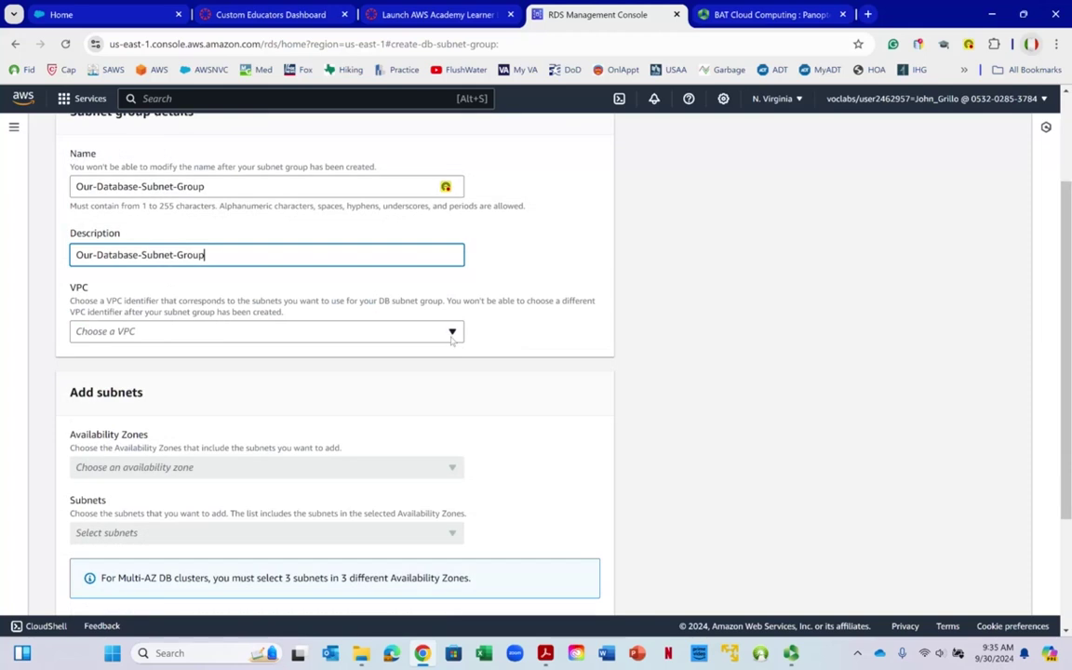
pyautogui.click(453, 335)
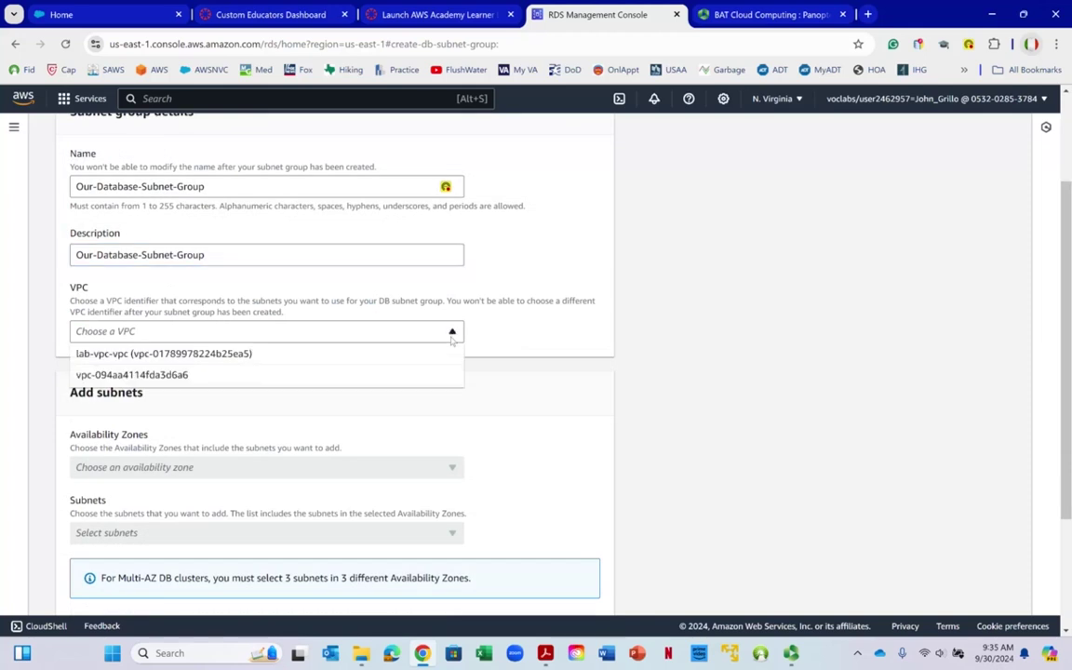
pyautogui.click(84, 359)
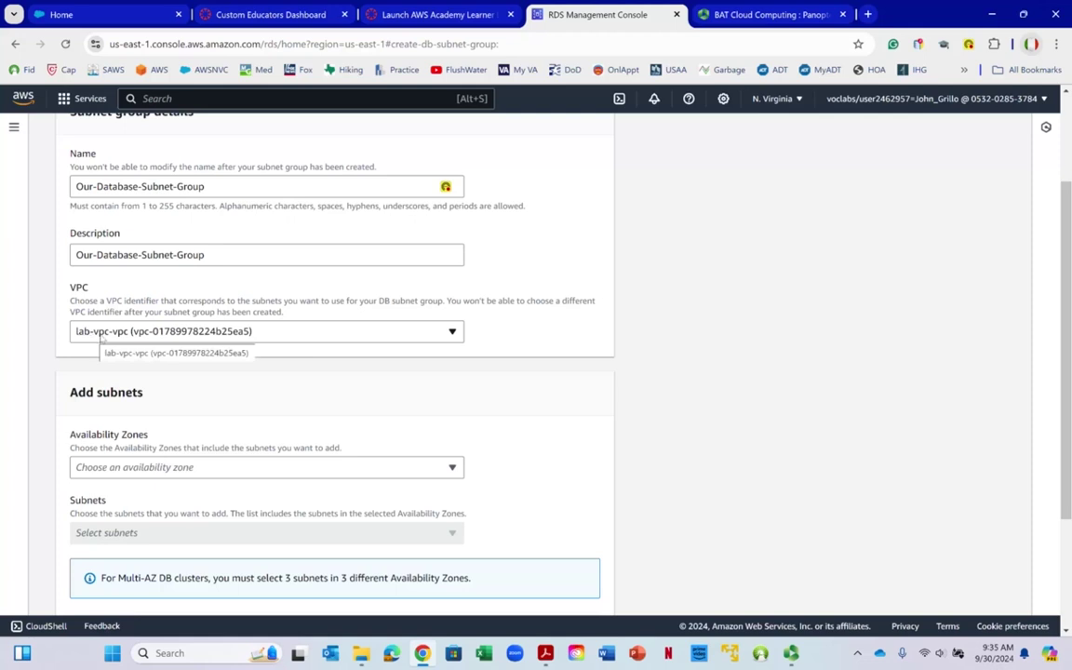
pyautogui.scroll(2, 370, 363)
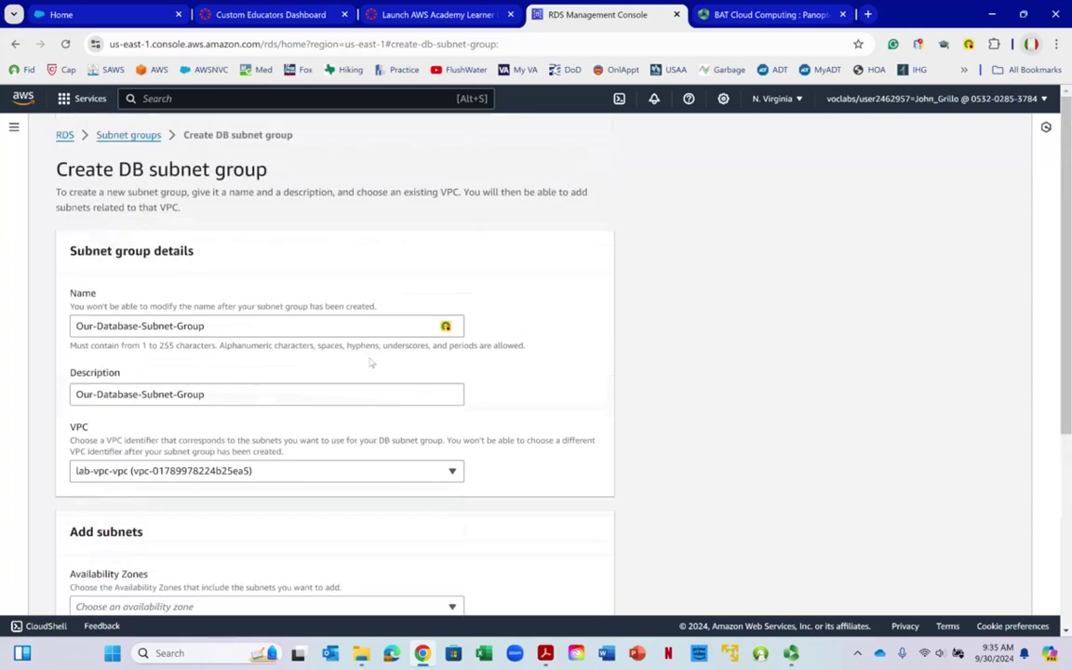
# Select availability zones us-east-1a and us-east-1b for the subnet group
pyautogui.scroll(-3, 371, 363)
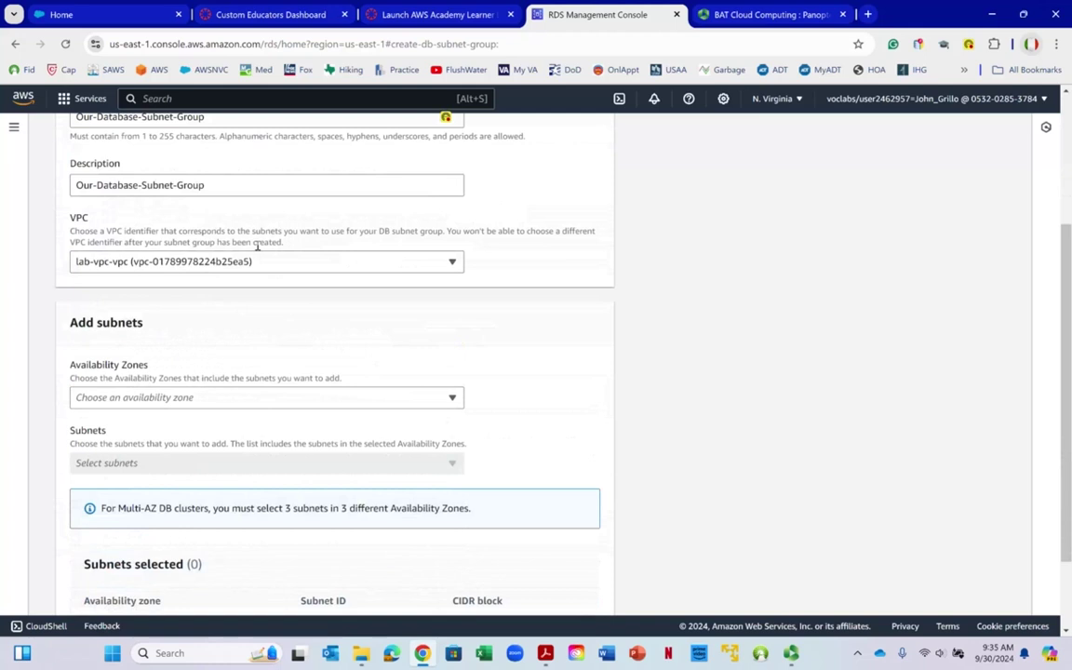
pyautogui.scroll(-2, 258, 247)
pyautogui.scroll(5, 264, 264)
pyautogui.scroll(-5, 264, 265)
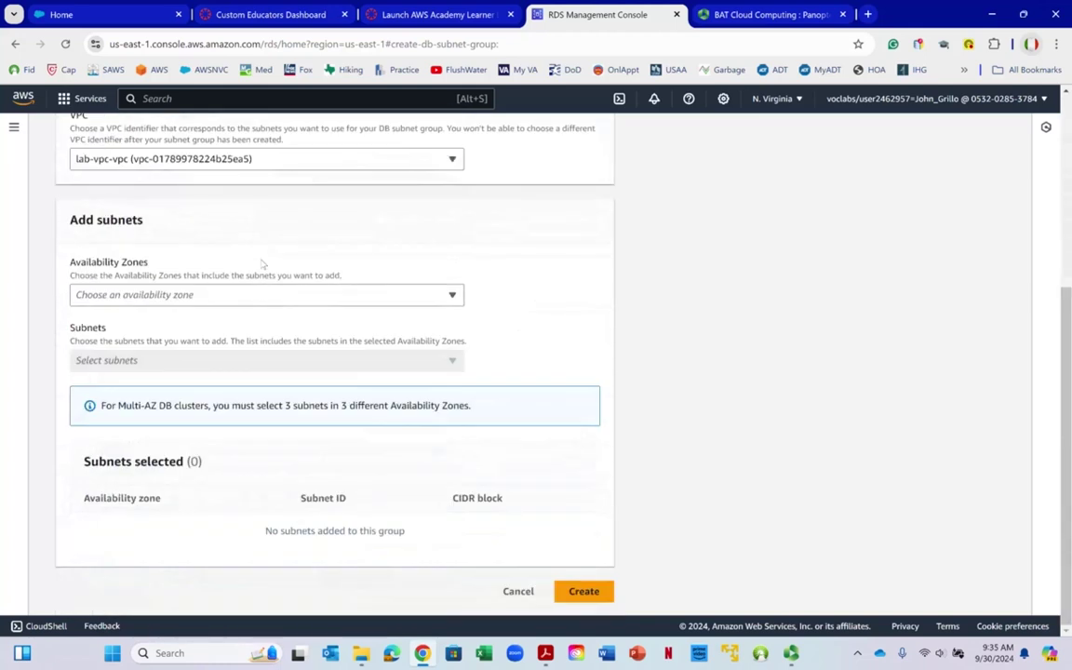
pyautogui.click(453, 296)
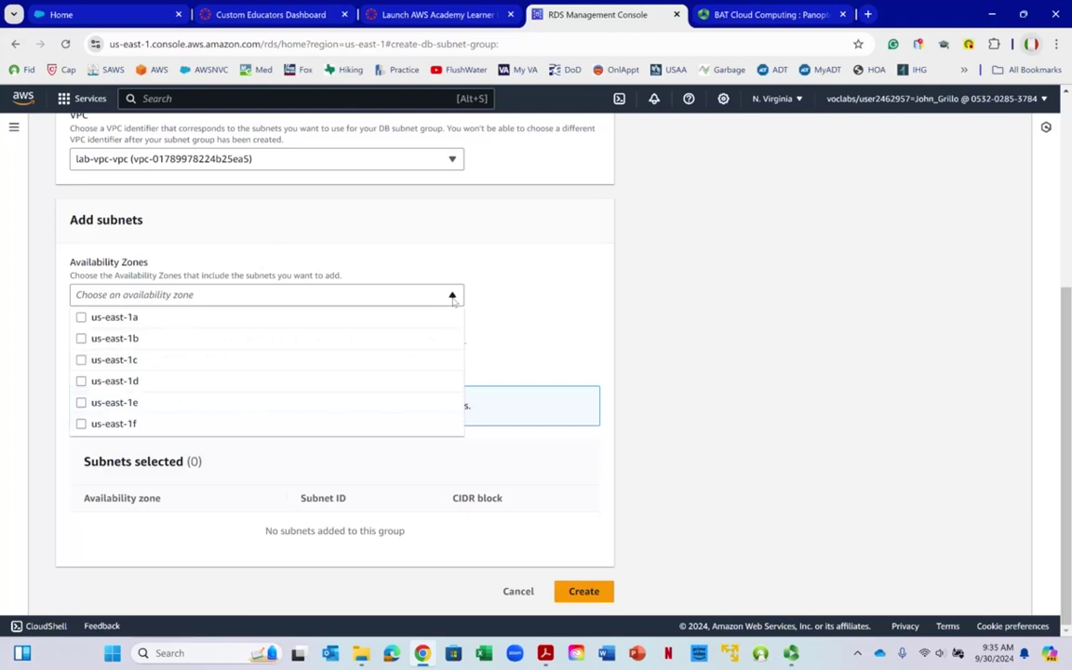
pyautogui.click(81, 318)
pyautogui.click(80, 339)
pyautogui.click(500, 336)
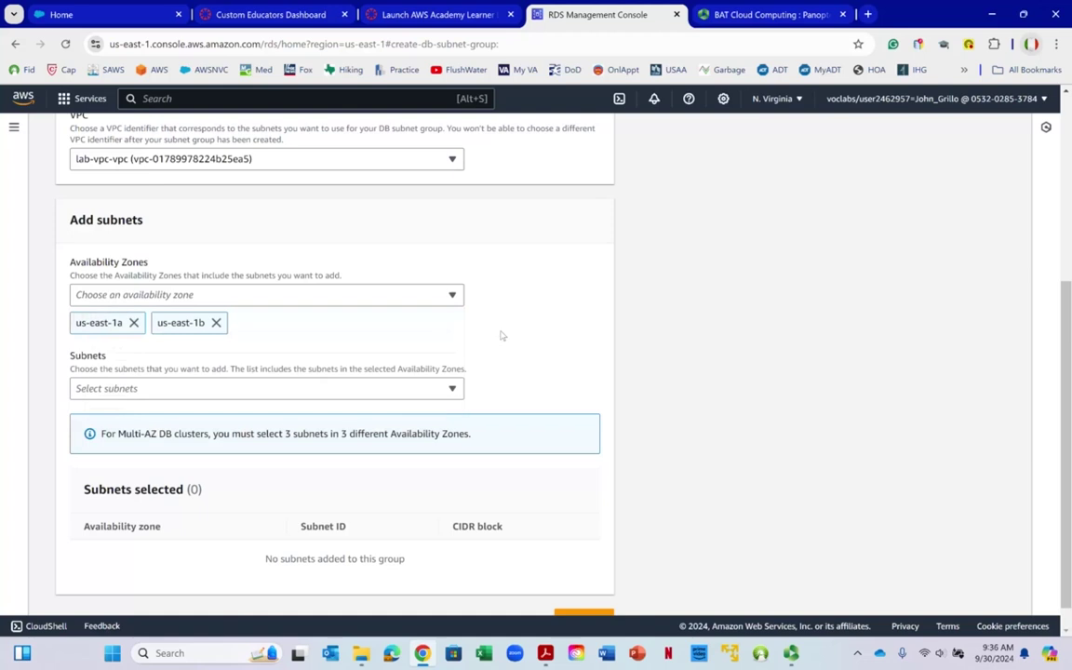
# Add subnets 172.16.2.0/24 and 172.16.4.0/24, then view the AWS network diagram PDF
pyautogui.click(453, 389)
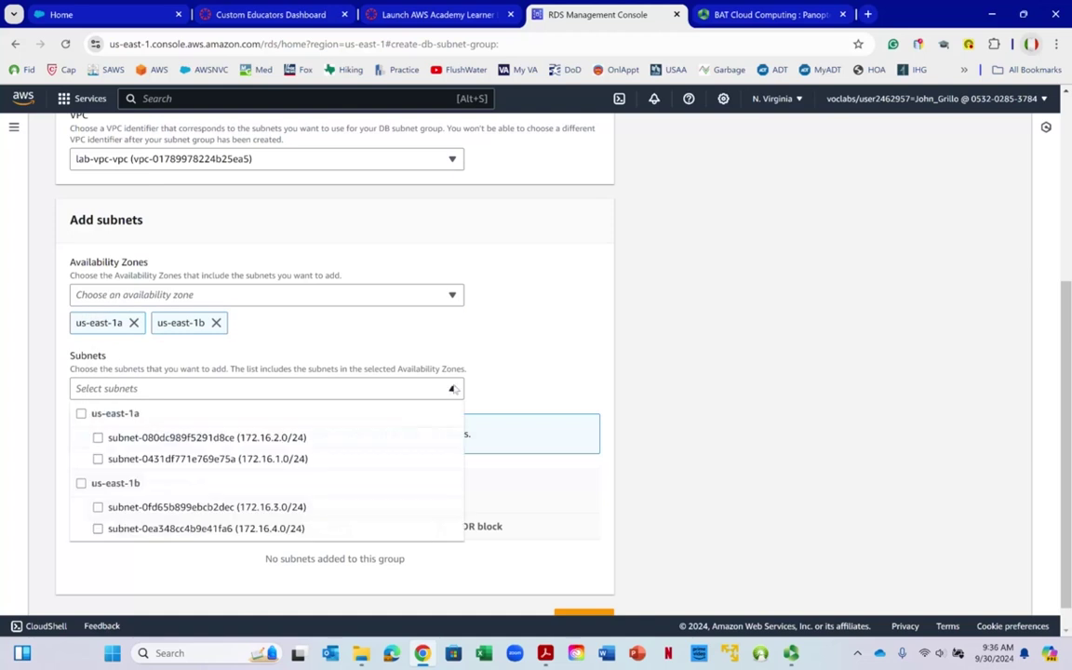
pyautogui.click(98, 438)
pyautogui.rightClick(97, 438)
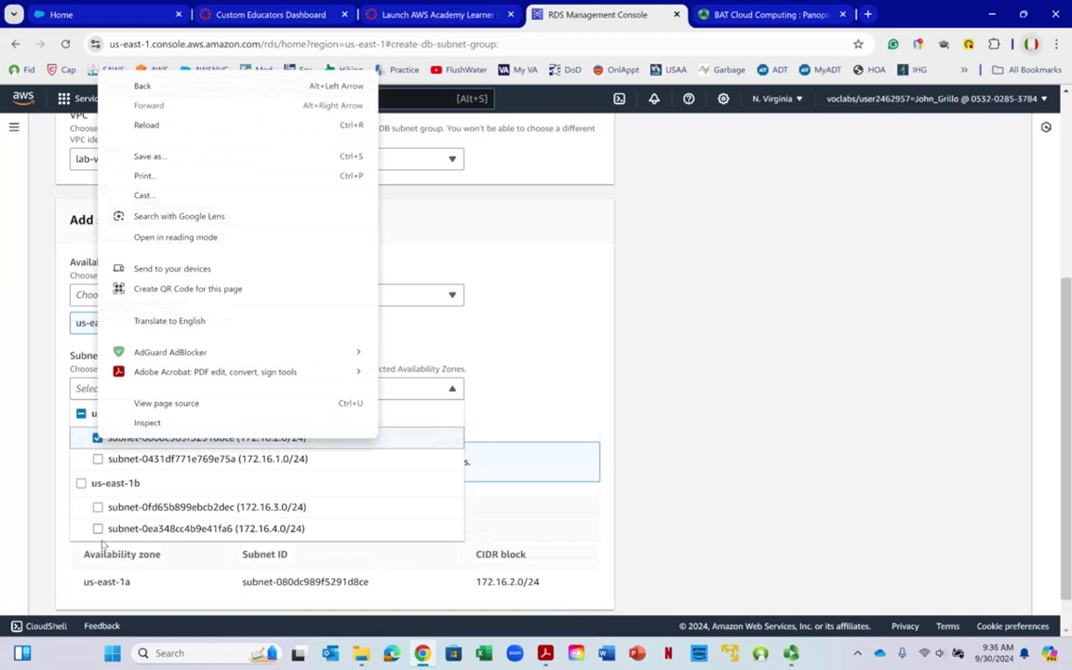
pyautogui.click(157, 527)
pyautogui.click(643, 316)
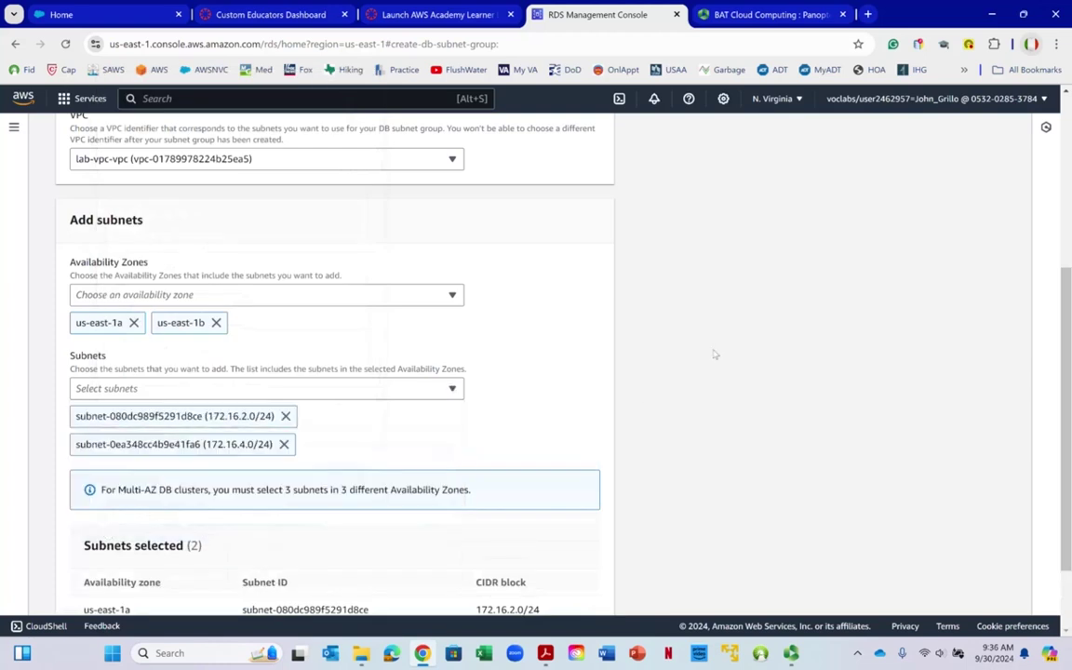
pyautogui.rightClick(565, 616)
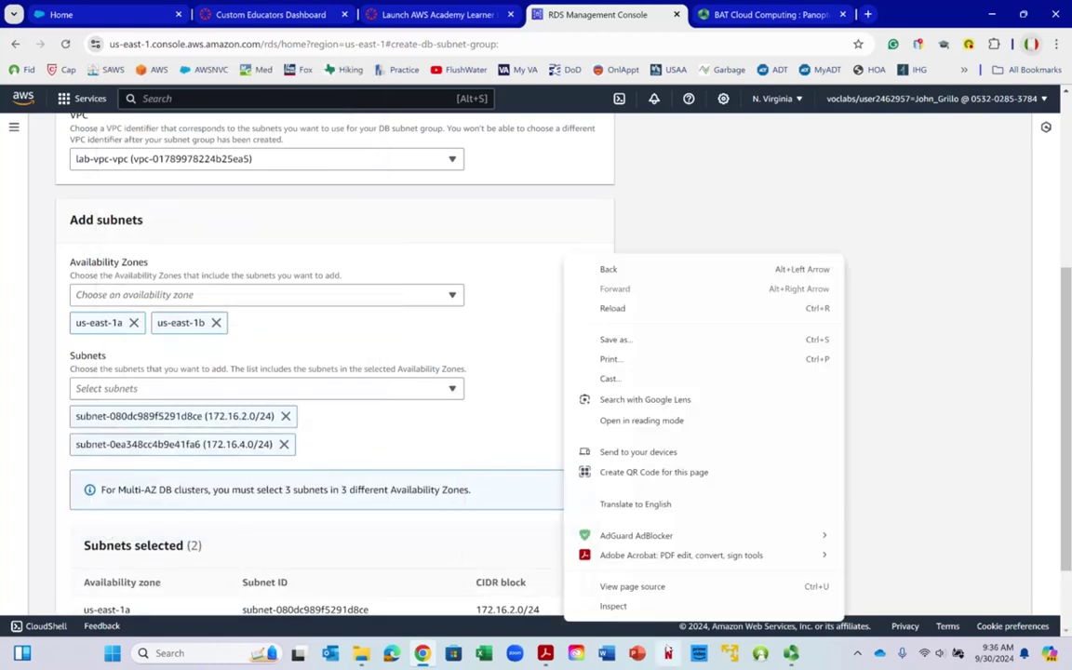
pyautogui.click(545, 653)
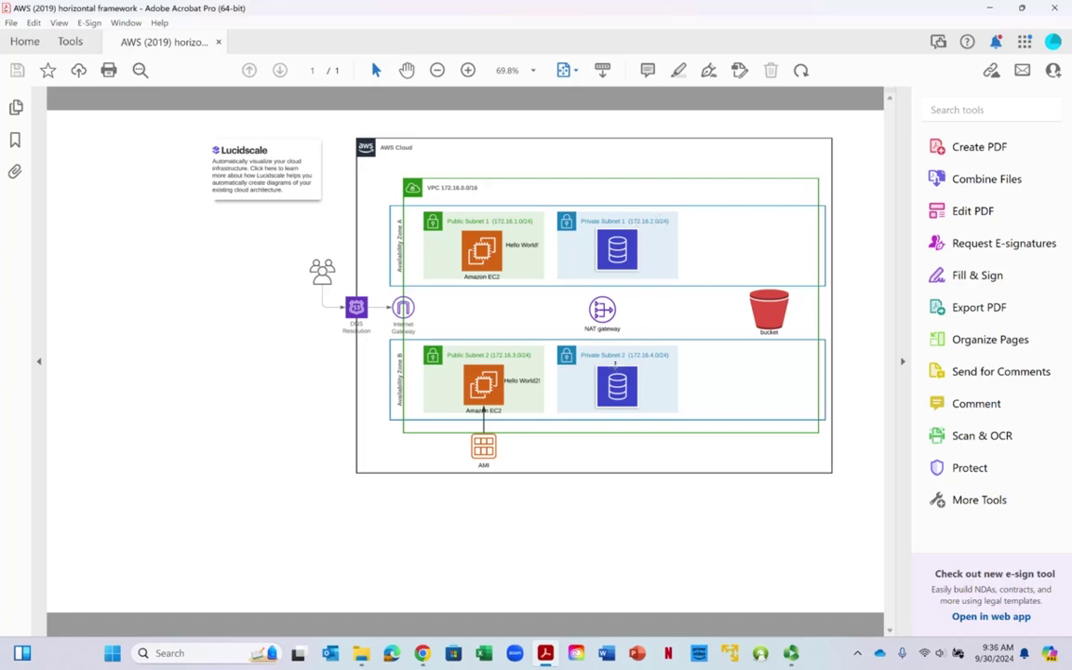
# Minimize the Acrobat network diagram to return to the subnet group form
pyautogui.rightClick(404, 365)
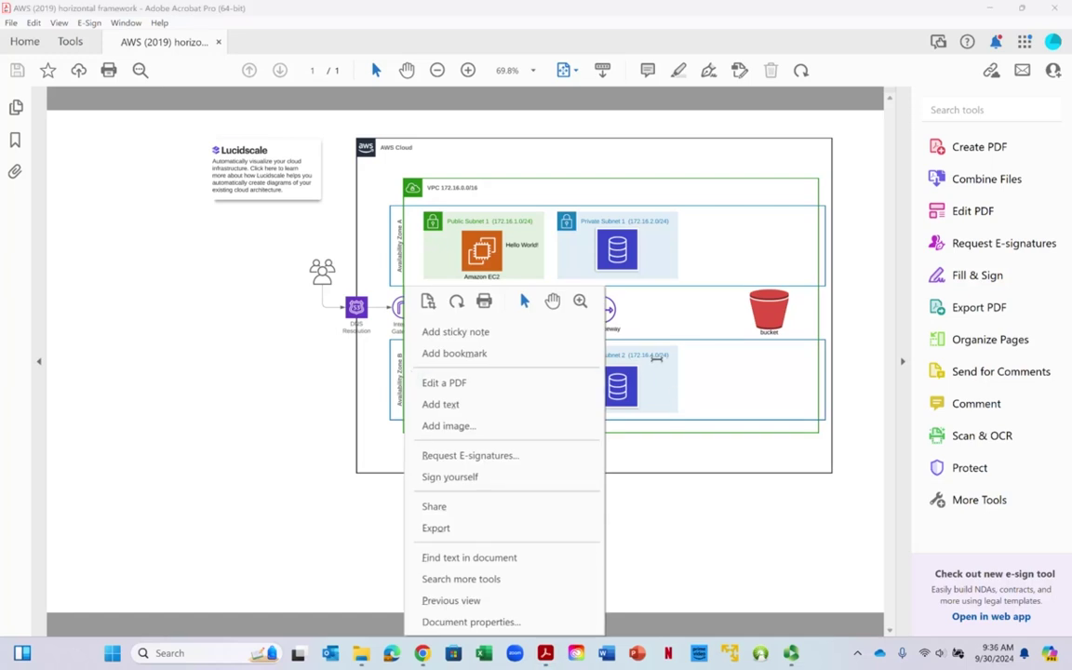
pyautogui.click(895, 9)
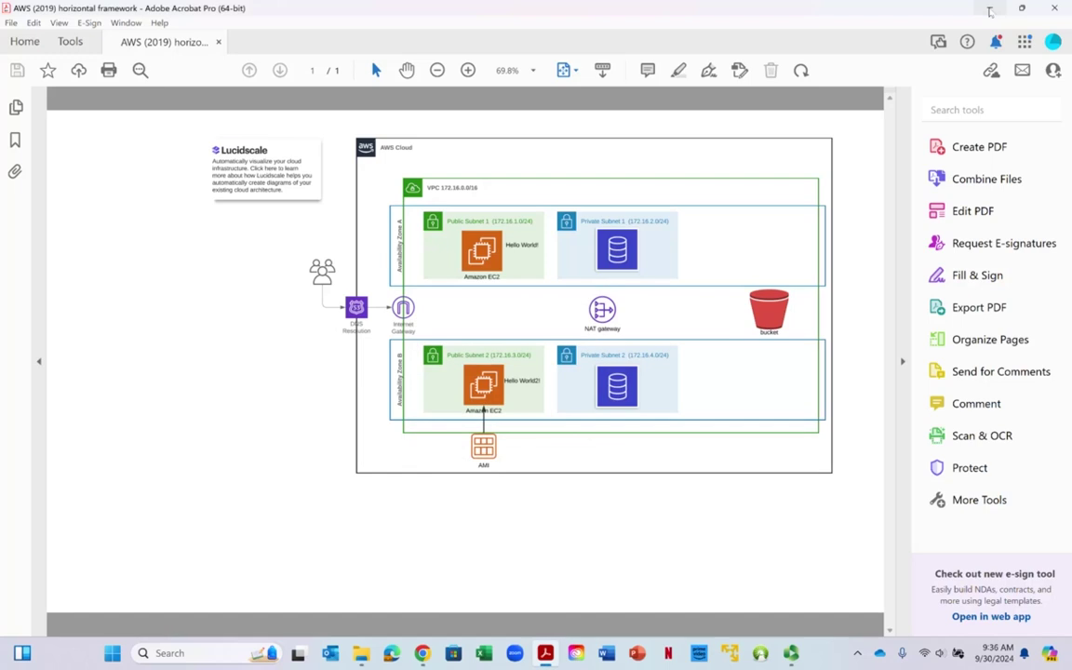
pyautogui.click(990, 9)
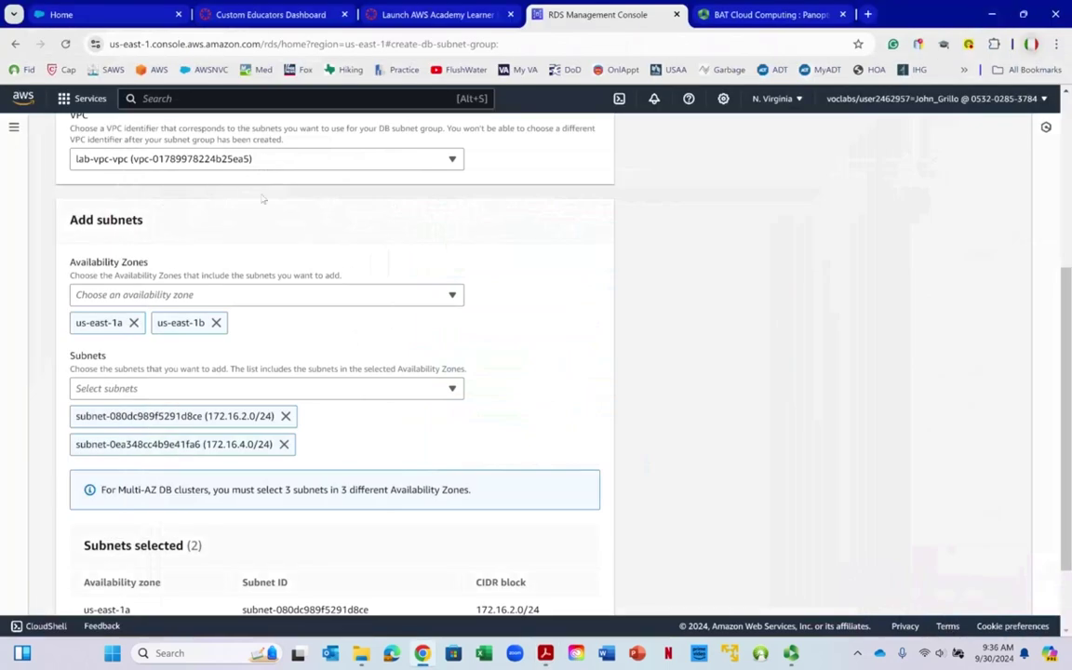
# Review the two selected subnets and create the DB subnet group
pyautogui.scroll(-2, 195, 299)
pyautogui.click(271, 289)
pyautogui.rightClick(271, 289)
pyautogui.click(901, 425)
pyautogui.click(678, 519)
pyautogui.moveTo(72, 515); pyautogui.dragTo(486, 538)
pyautogui.click(569, 545)
pyautogui.rightClick(570, 545)
pyautogui.click(476, 552)
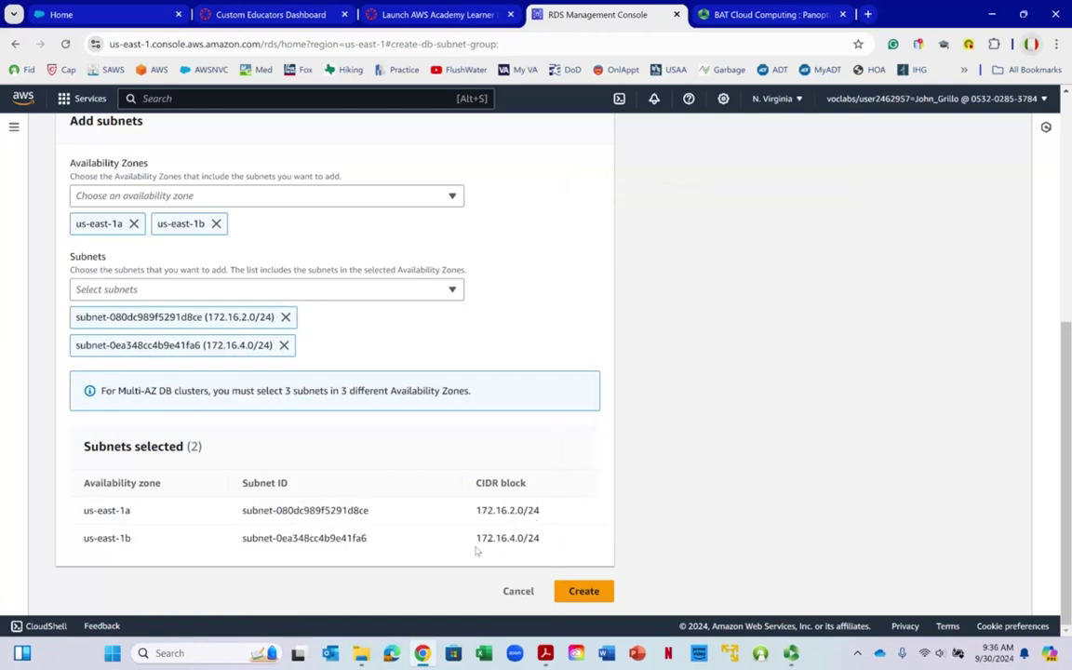
pyautogui.click(581, 593)
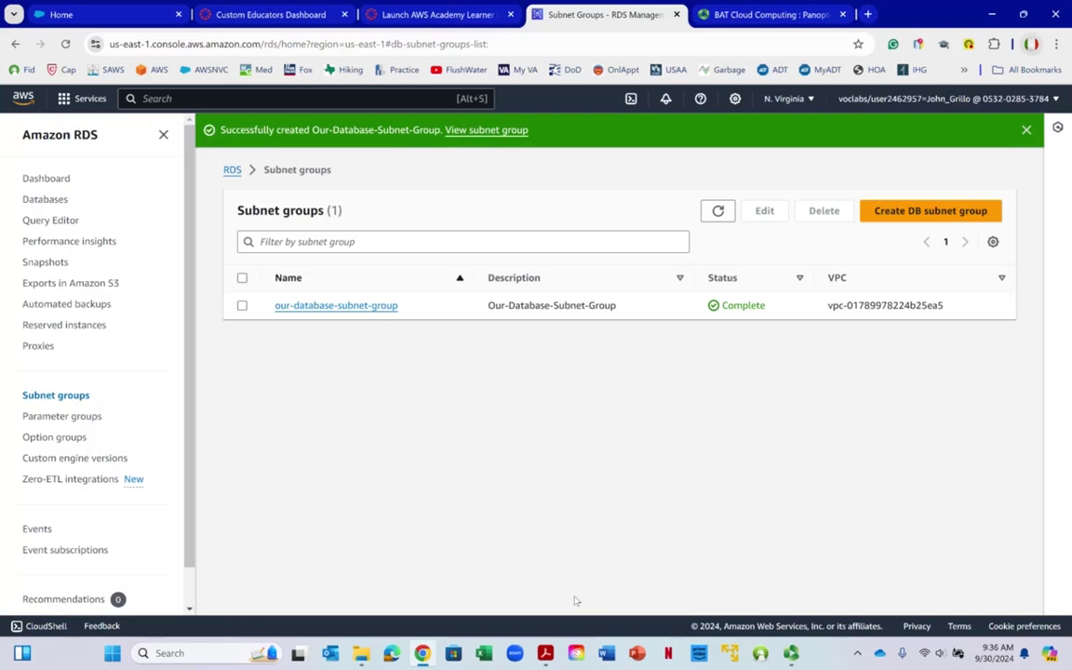
# Go to the RDS Databases page, which lists 0 databases
pyautogui.rightClick(739, 304)
pyautogui.press('Escape')
pyautogui.rightClick(55, 201)
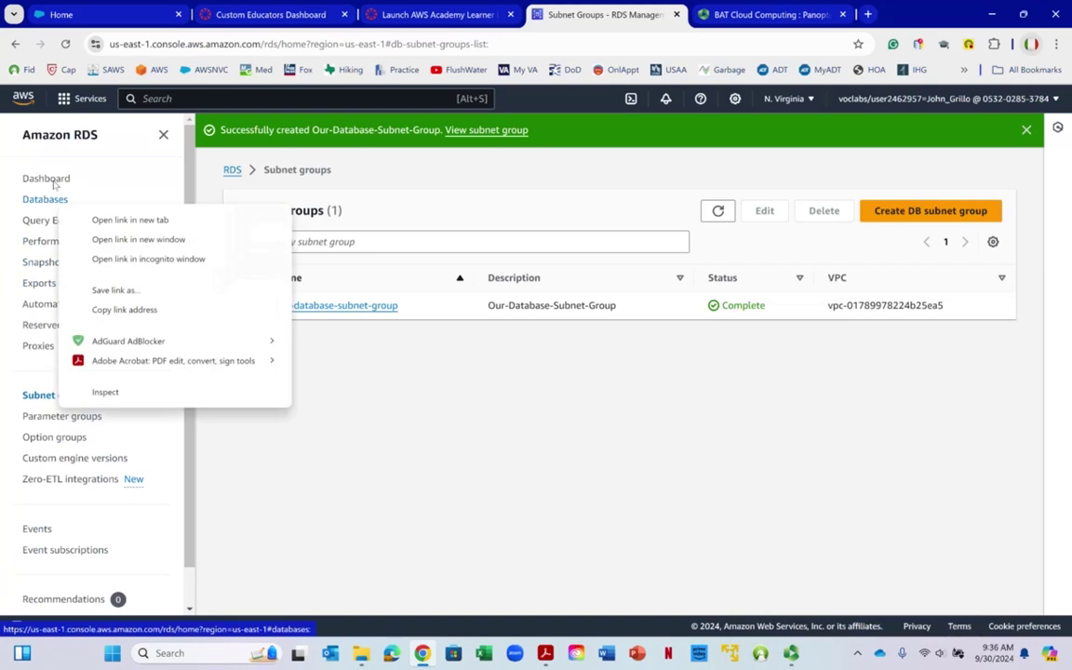
pyautogui.press('Escape')
pyautogui.click(42, 201)
pyautogui.rightClick(42, 201)
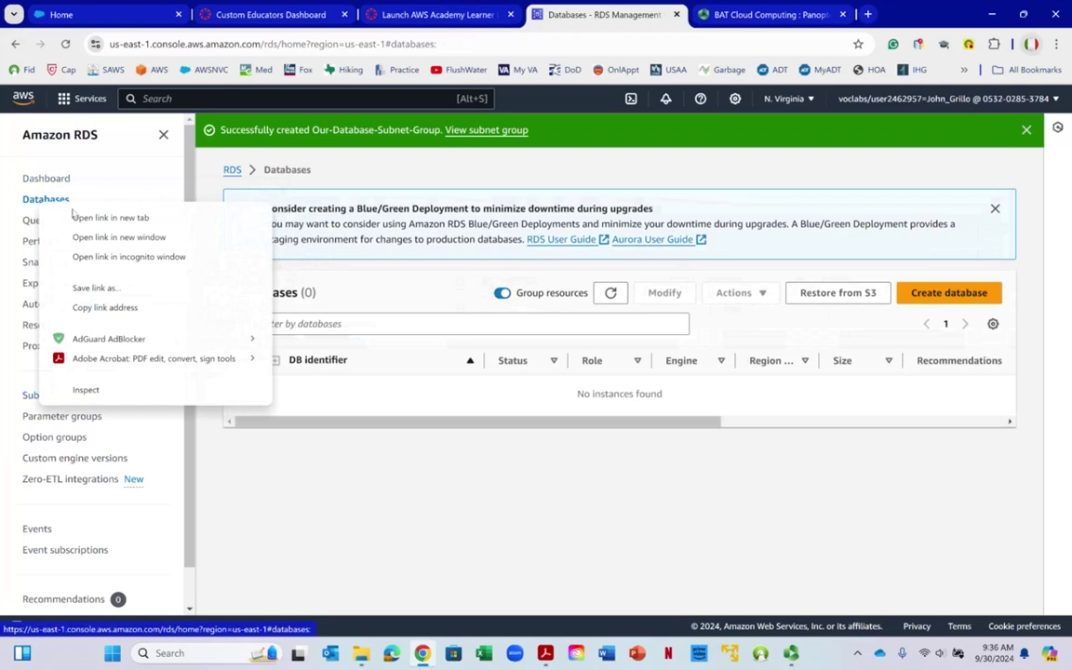
# Start creating a new database and choose MariaDB as the engine
pyautogui.click(945, 296)
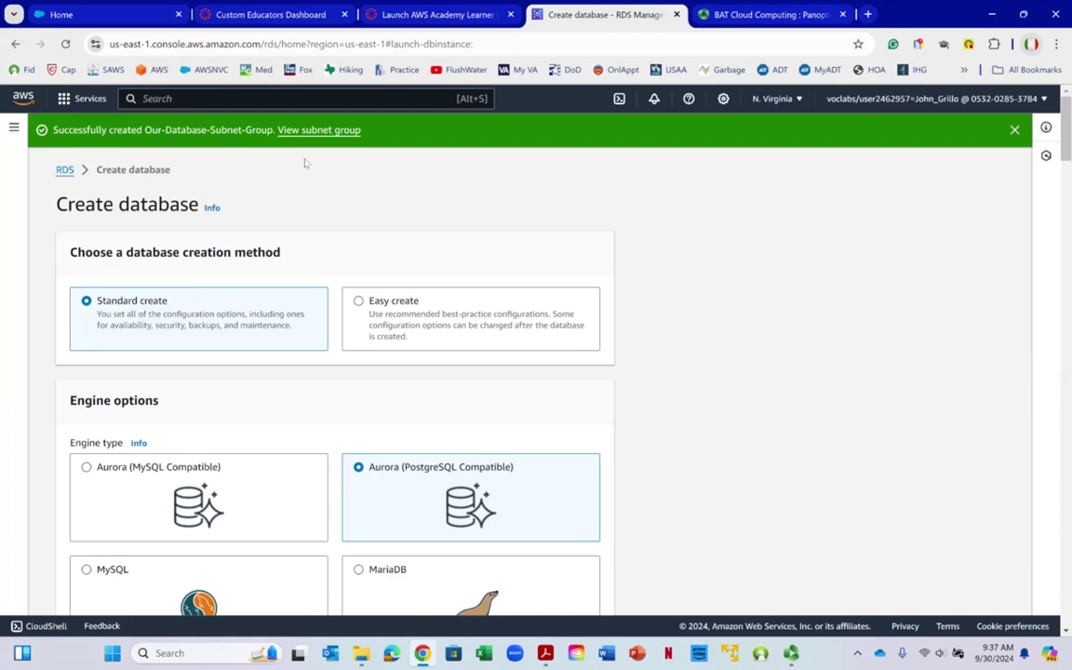
pyautogui.scroll(-3, 236, 426)
pyautogui.scroll(-1, 365, 202)
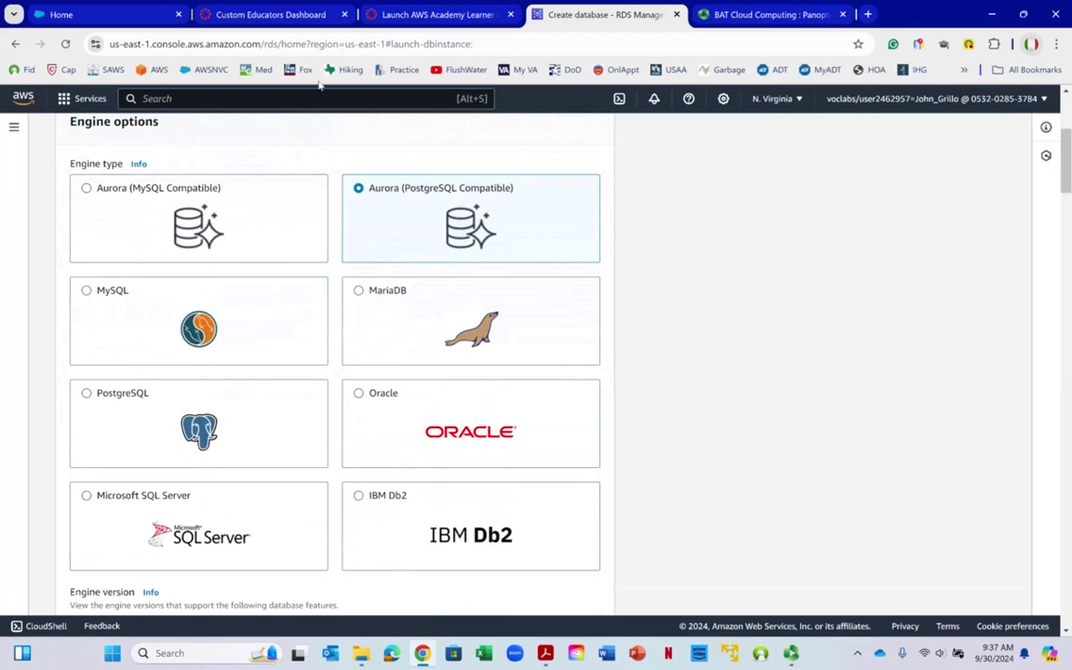
pyautogui.click(360, 294)
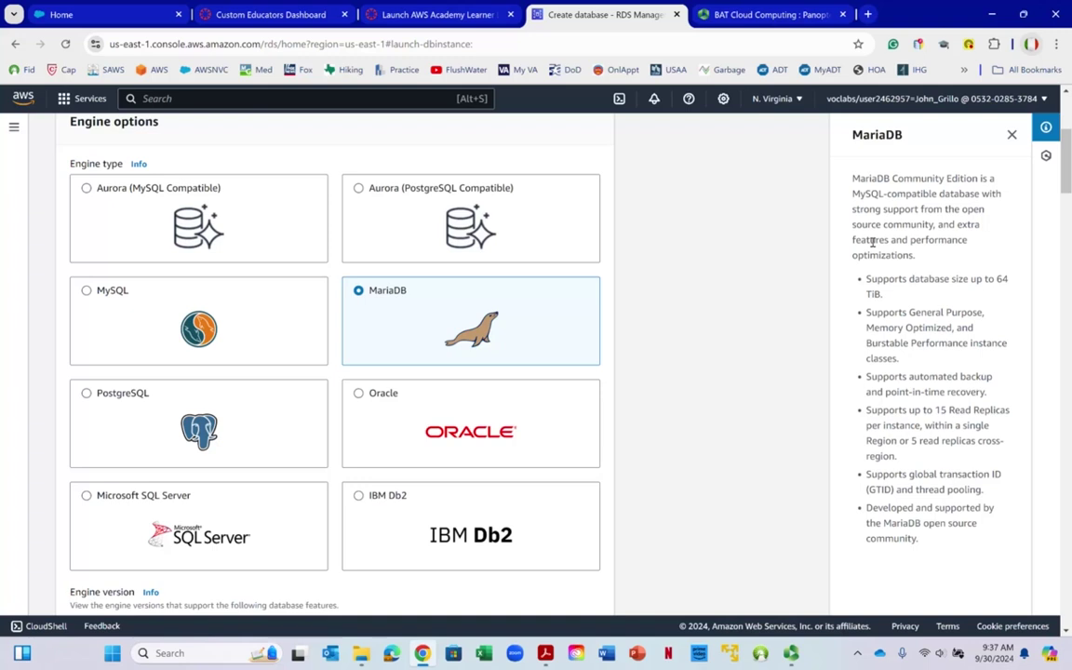
pyautogui.rightClick(873, 234)
pyautogui.click(726, 170)
# Compare the IBM Db2, SQL Server, PostgreSQL and Oracle engine cards, then return to MariaDB
pyautogui.rightClick(416, 318)
pyautogui.scroll(-2, 317, 311)
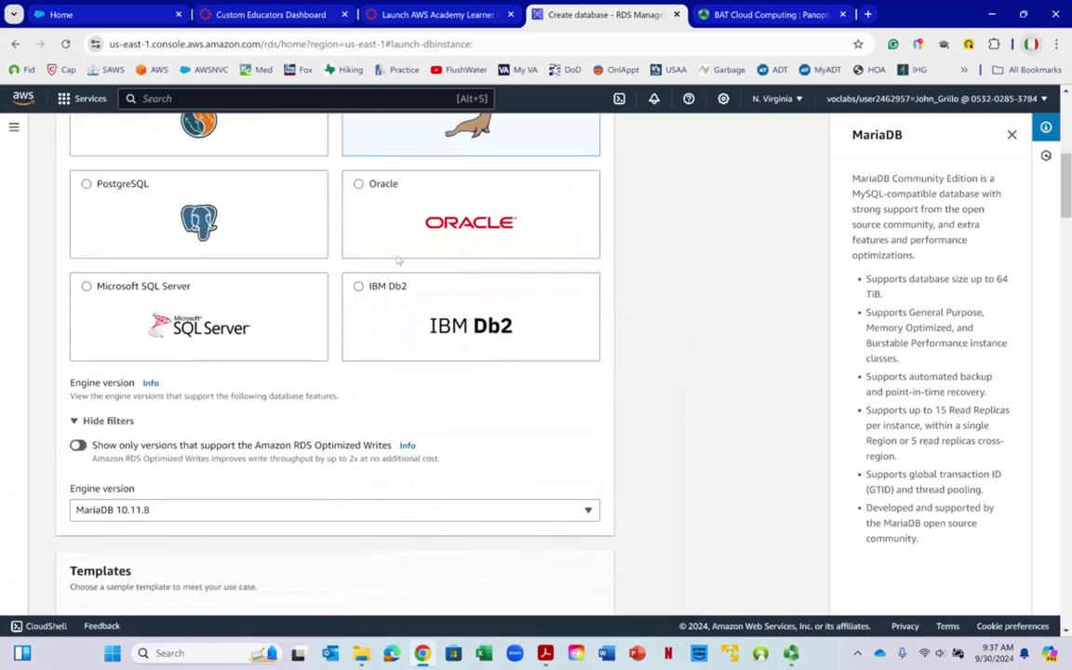
pyautogui.click(363, 279)
pyautogui.rightClick(79, 284)
pyautogui.press('Escape')
pyautogui.click(83, 286)
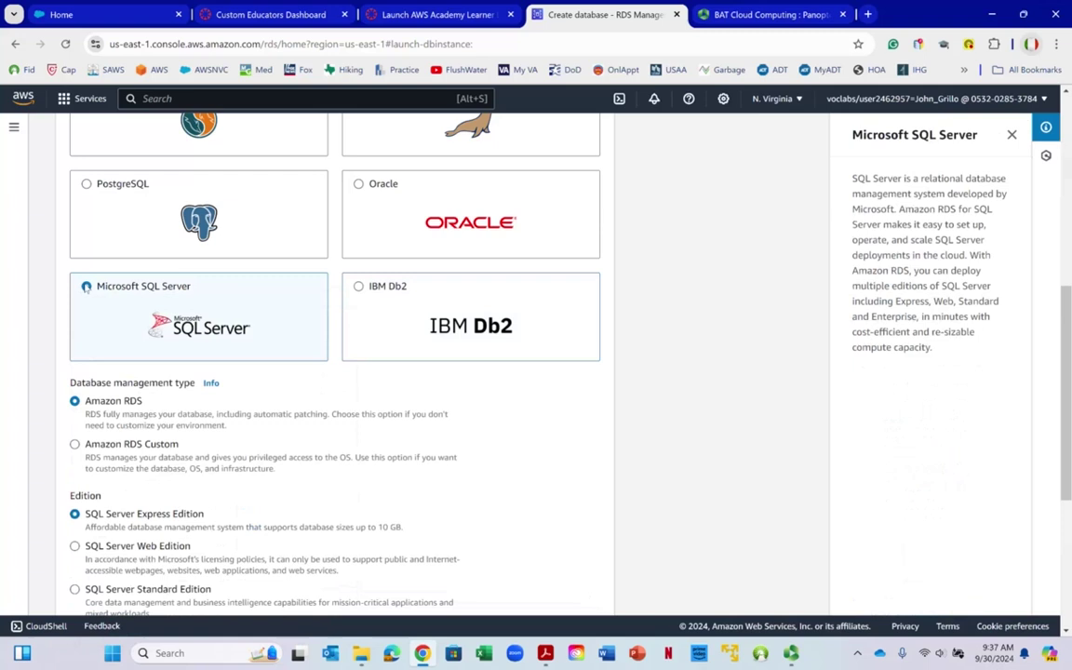
pyautogui.click(88, 184)
pyautogui.click(372, 222)
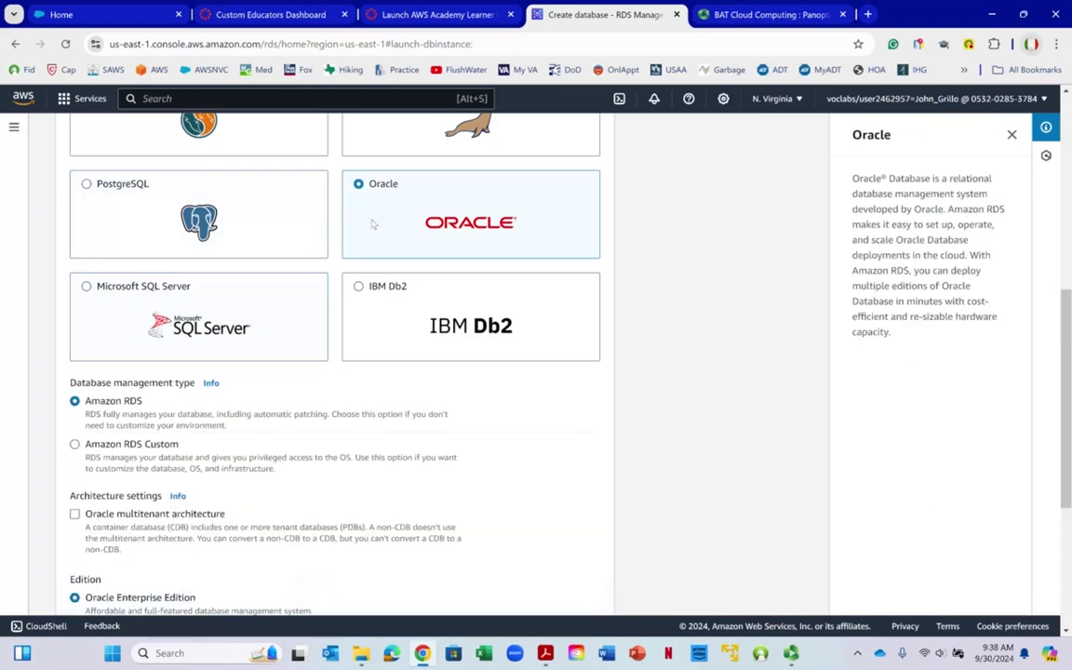
pyautogui.scroll(3, 371, 222)
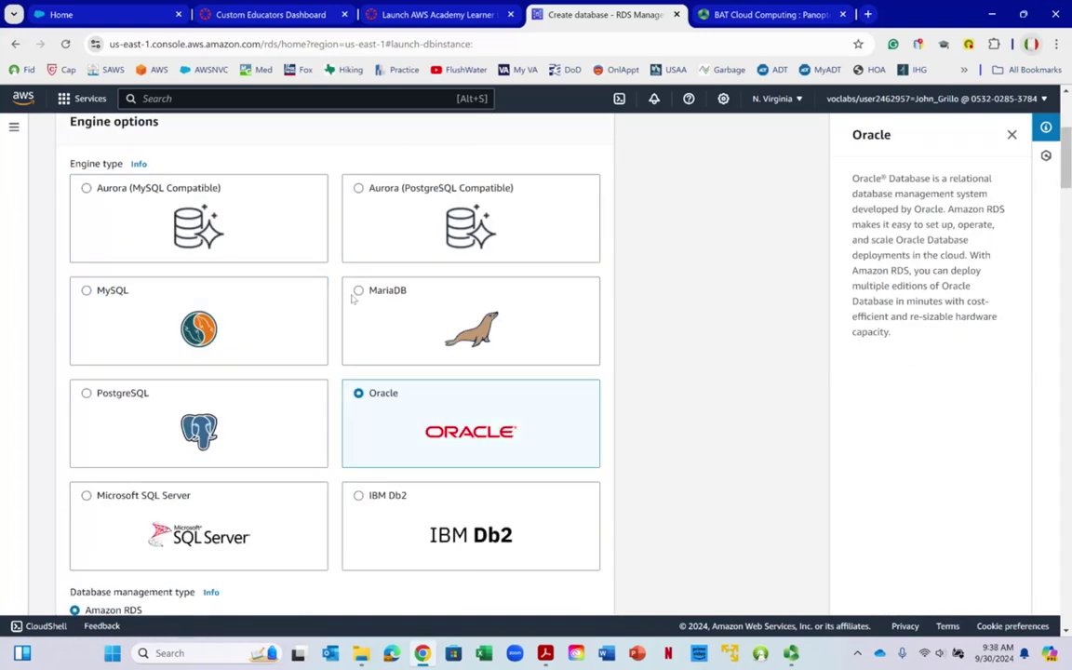
pyautogui.click(354, 296)
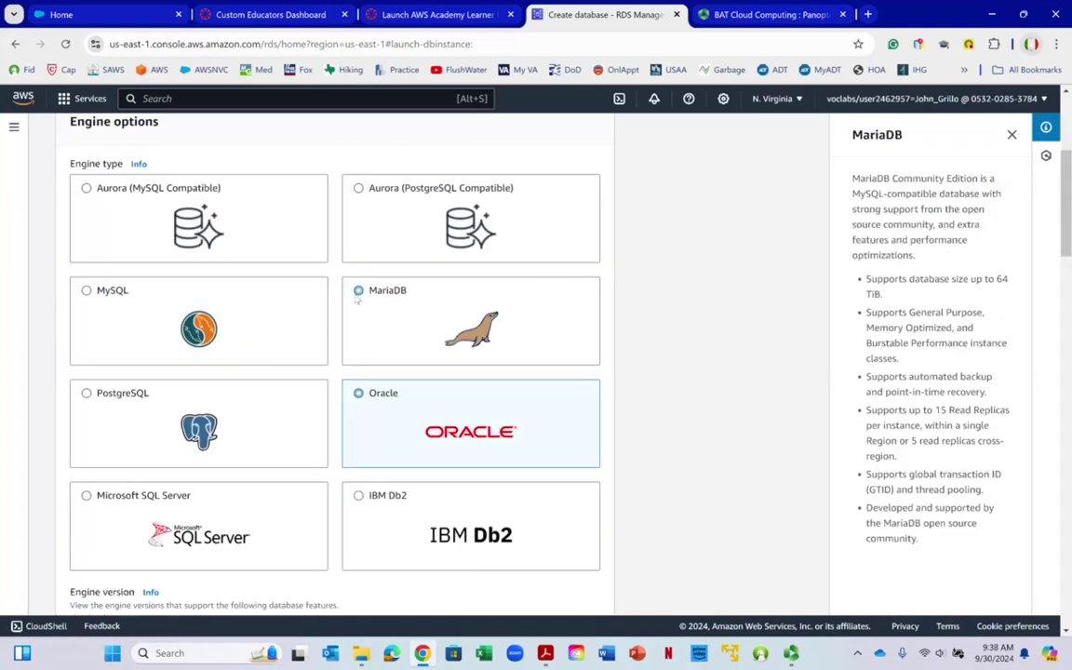
# Keep engine version MariaDB 10.11.8 and pick the Free tier template
pyautogui.rightClick(568, 302)
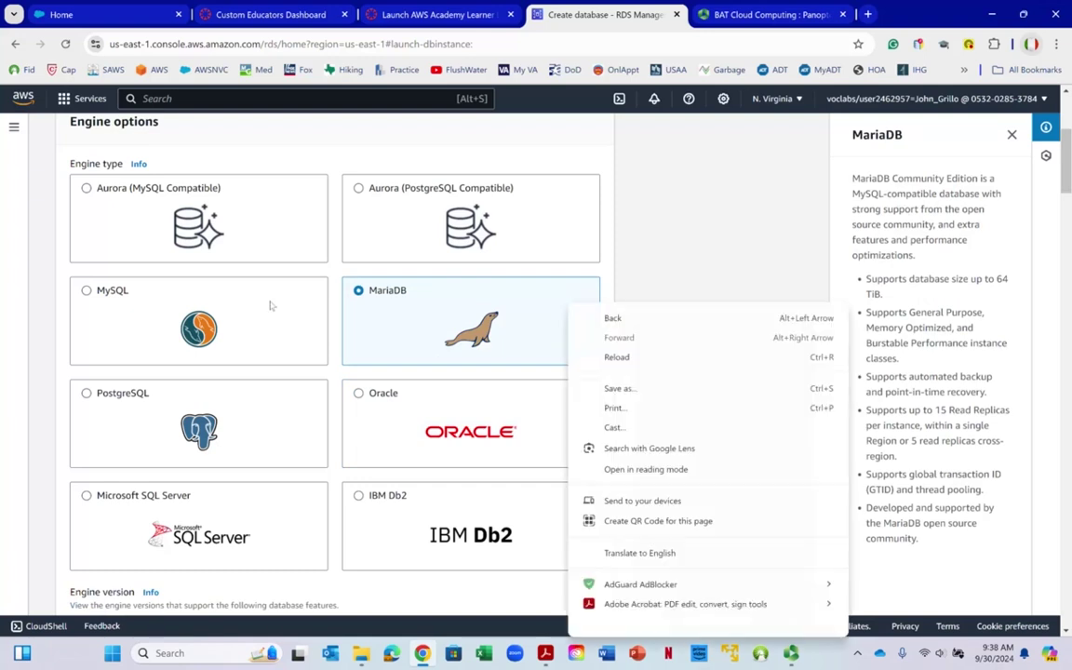
pyautogui.click(330, 290)
pyautogui.rightClick(330, 290)
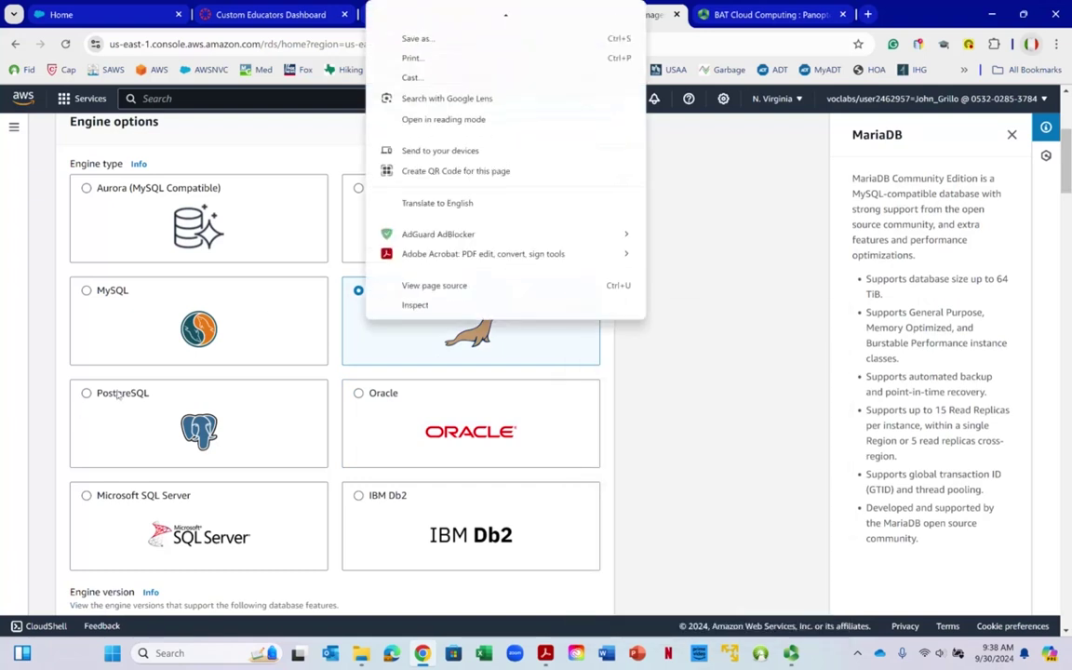
pyautogui.scroll(-5, 118, 396)
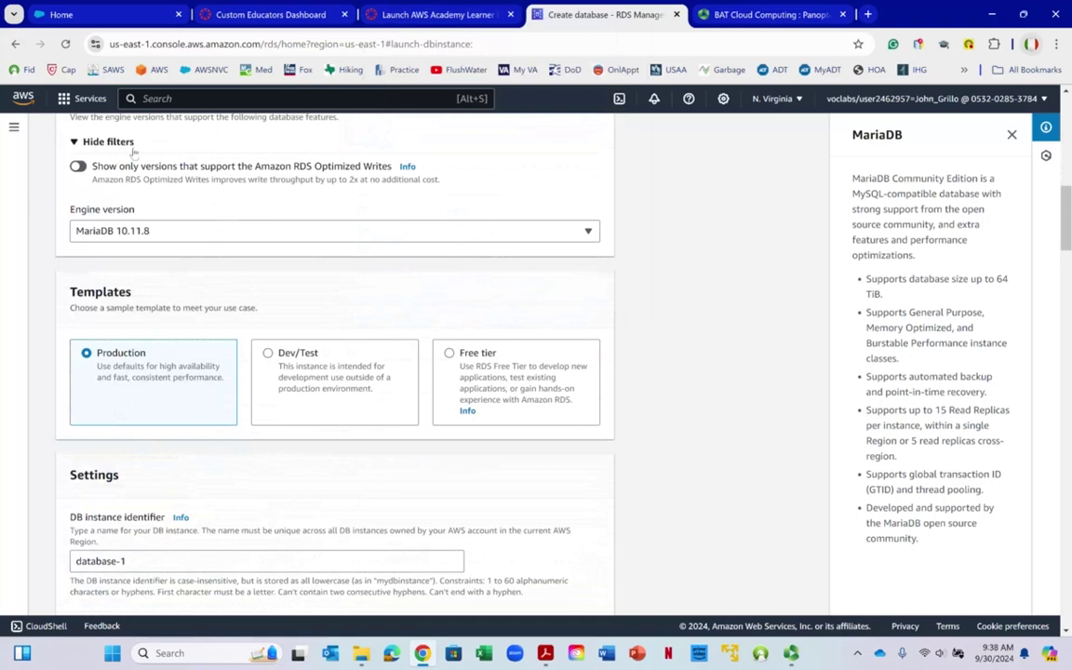
pyautogui.click(93, 240)
pyautogui.rightClick(119, 244)
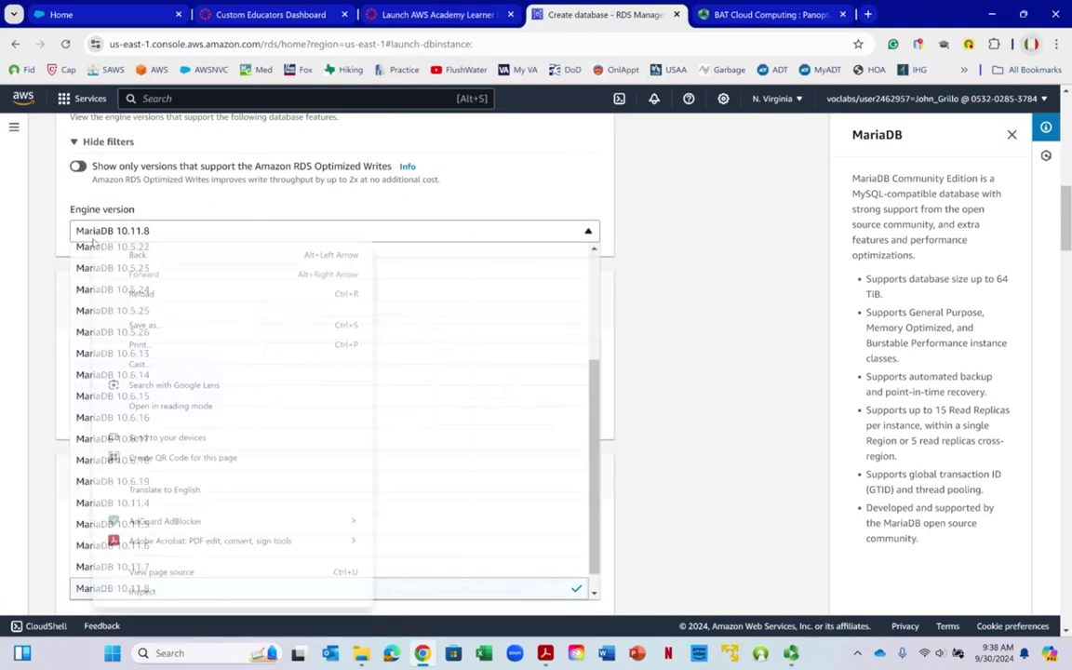
pyautogui.click(41, 212)
pyautogui.click(164, 235)
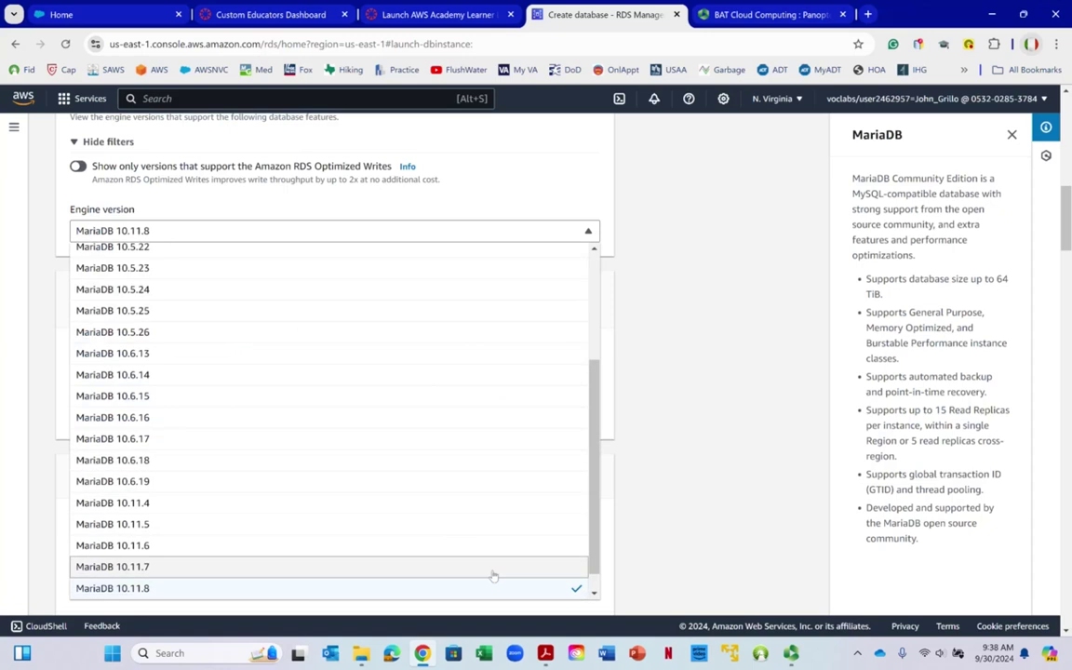
pyautogui.click(470, 588)
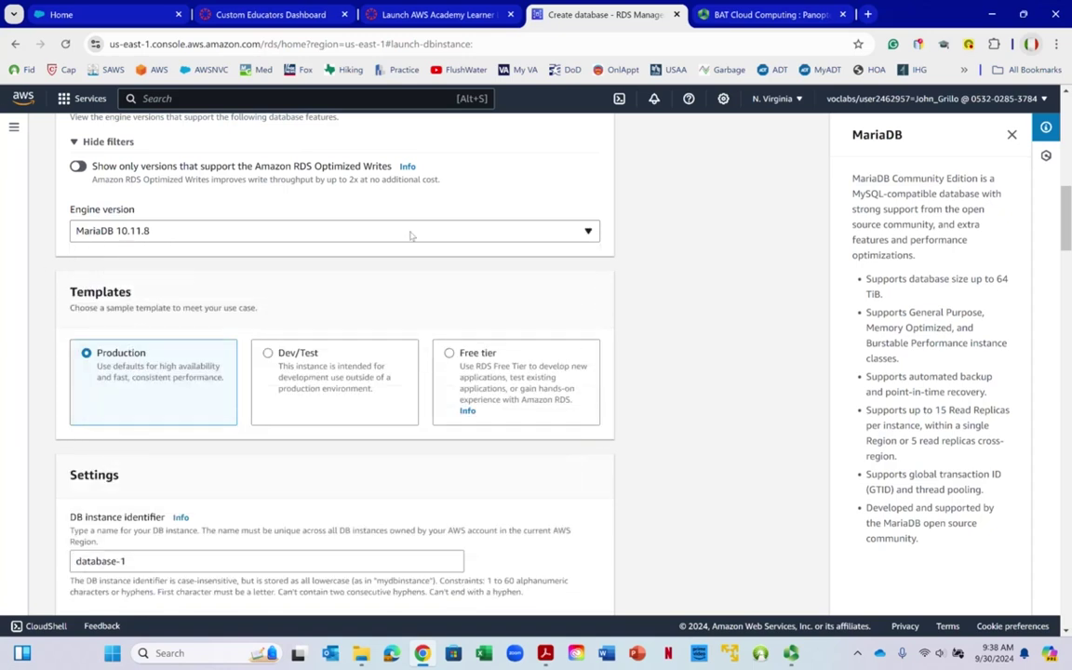
pyautogui.click(449, 356)
# Switch the database template from Free tier to Dev/Test
pyautogui.scroll(-2, 519, 371)
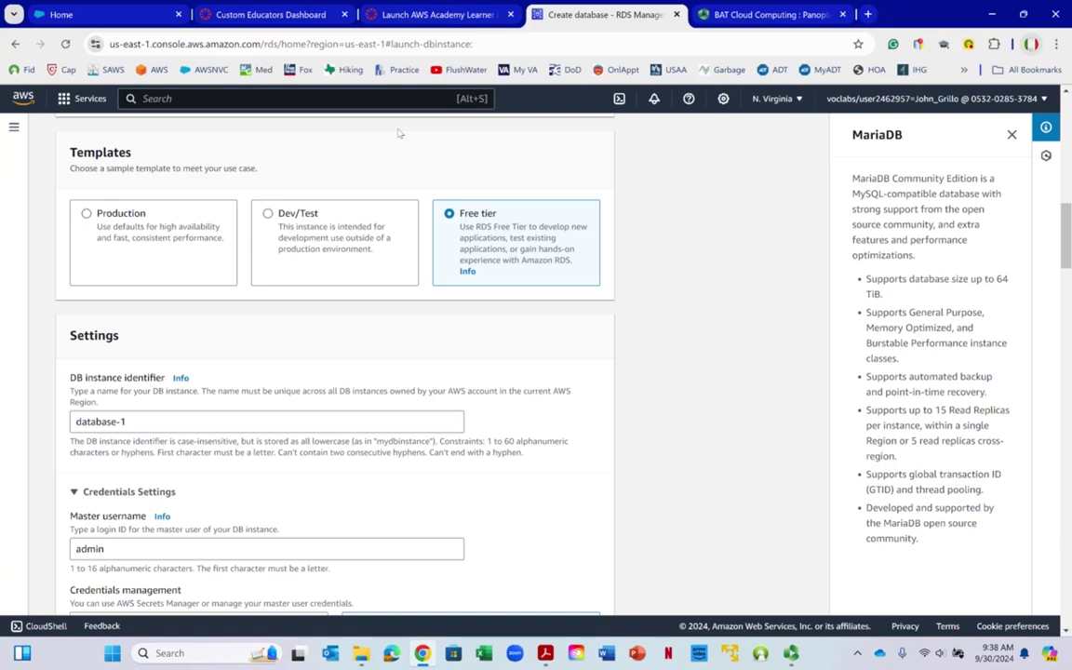
pyautogui.click(268, 214)
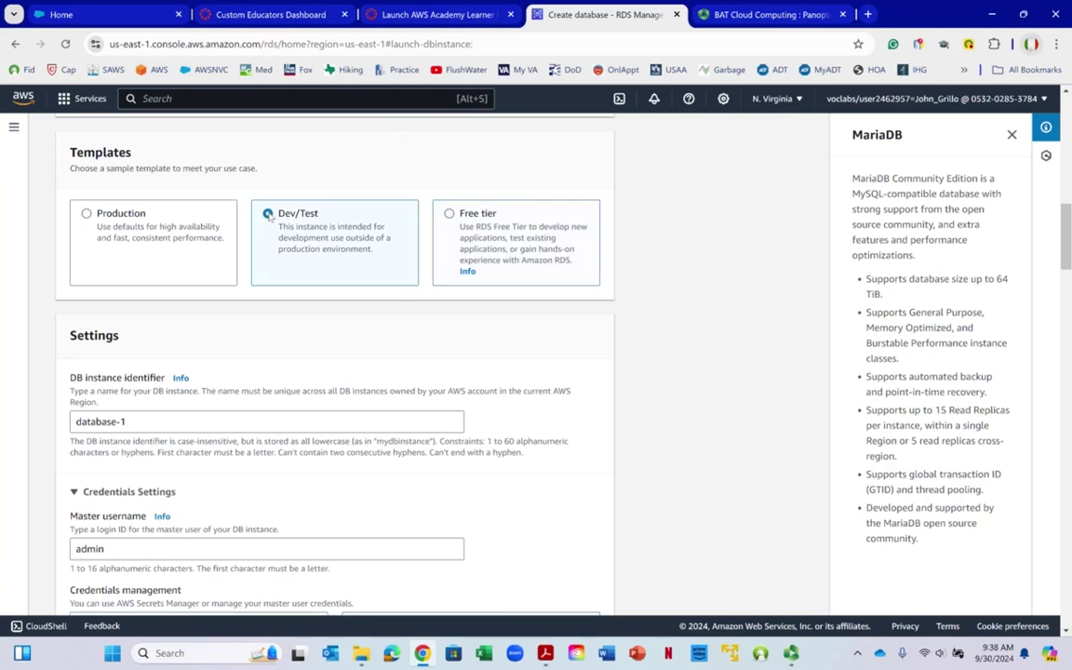
pyautogui.rightClick(256, 345)
# Under Availability & durability, choose to create a standby instance in another Availability Zone
pyautogui.scroll(-3, 227, 344)
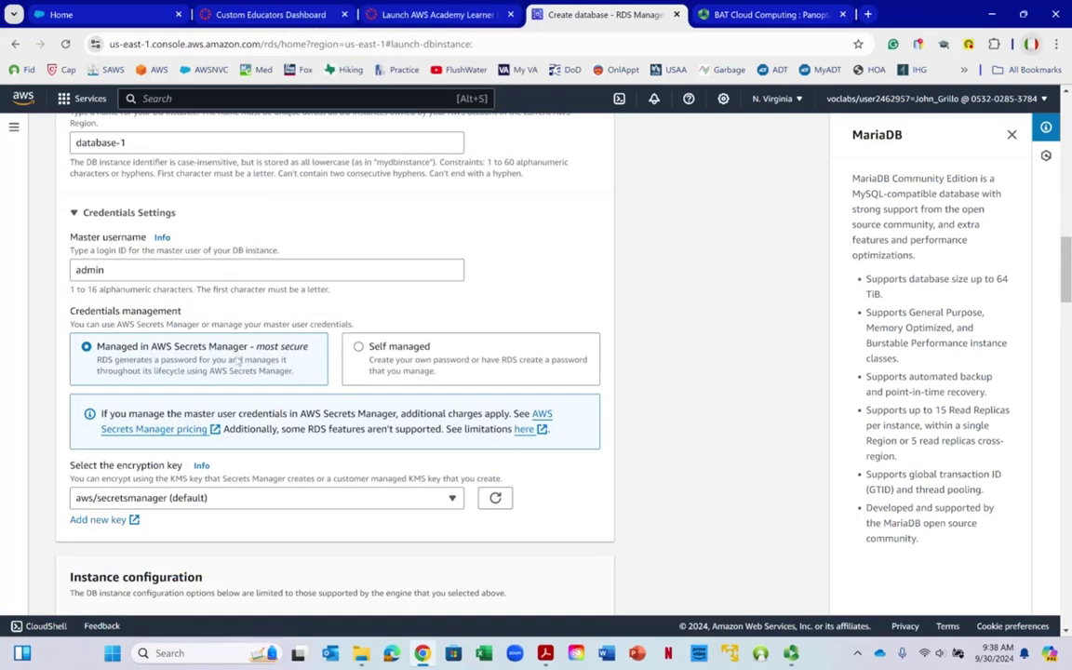
pyautogui.scroll(3, 247, 380)
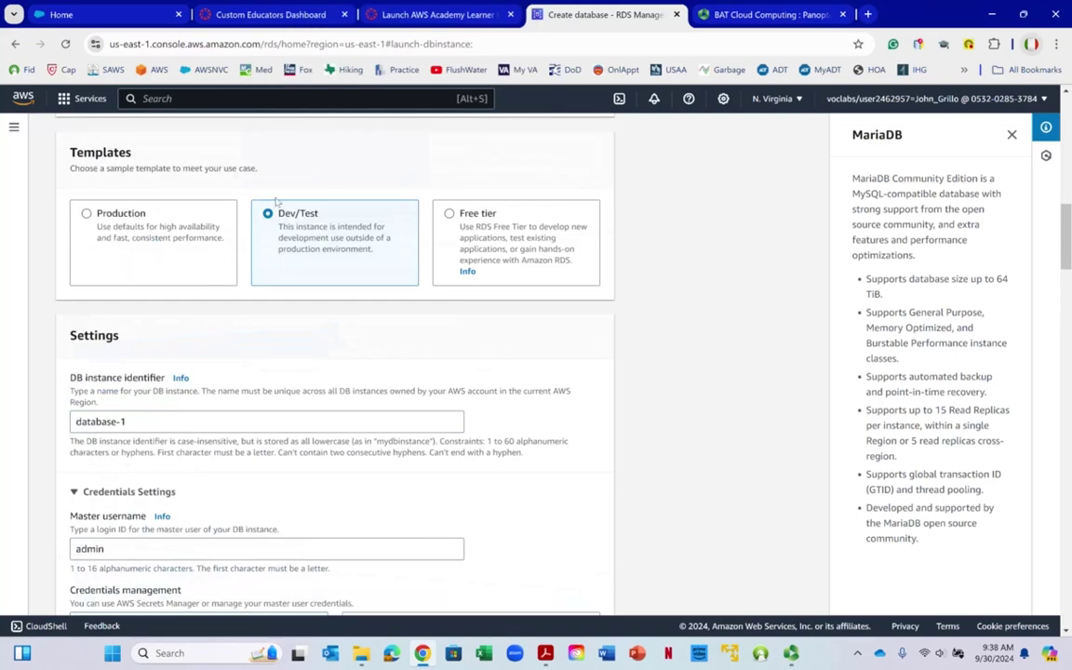
pyautogui.scroll(-4, 256, 349)
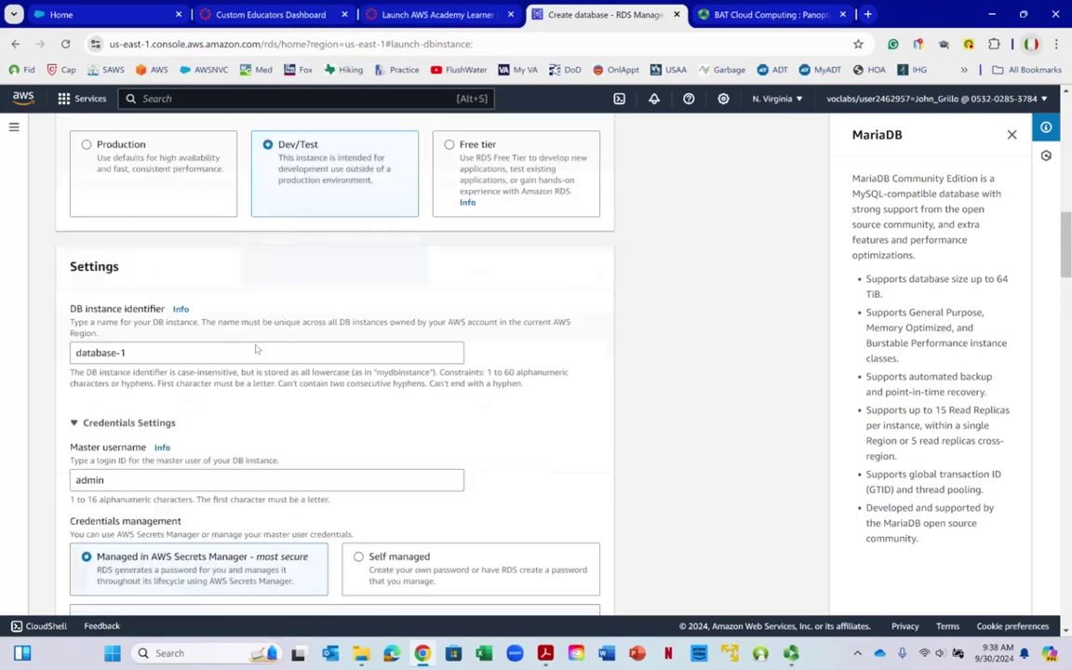
pyautogui.scroll(-5, 259, 344)
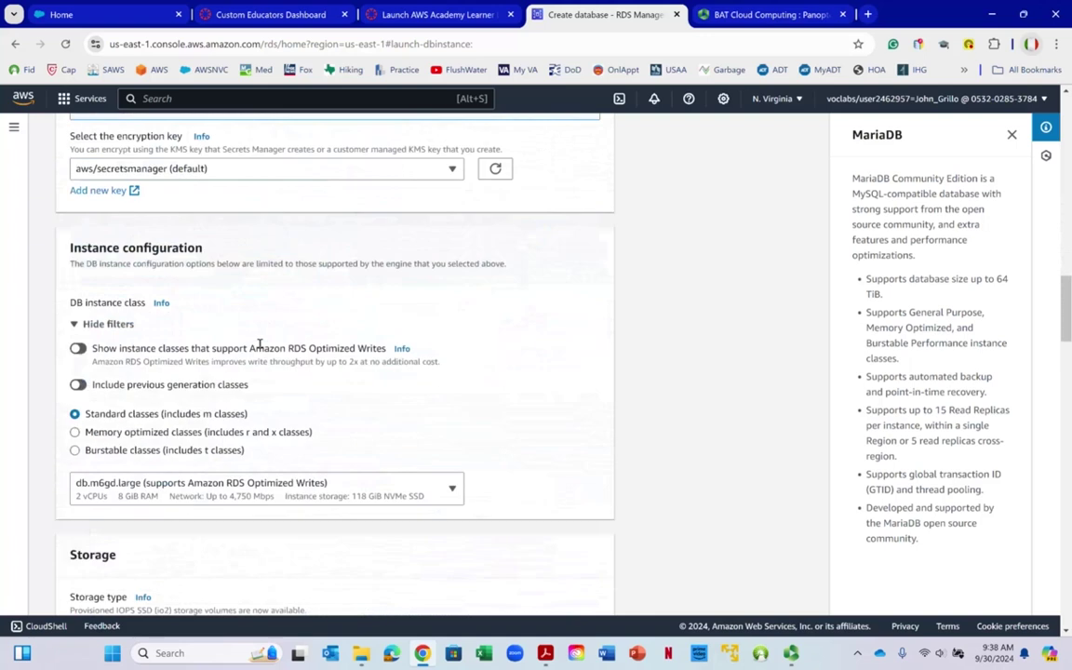
pyautogui.scroll(-5, 260, 343)
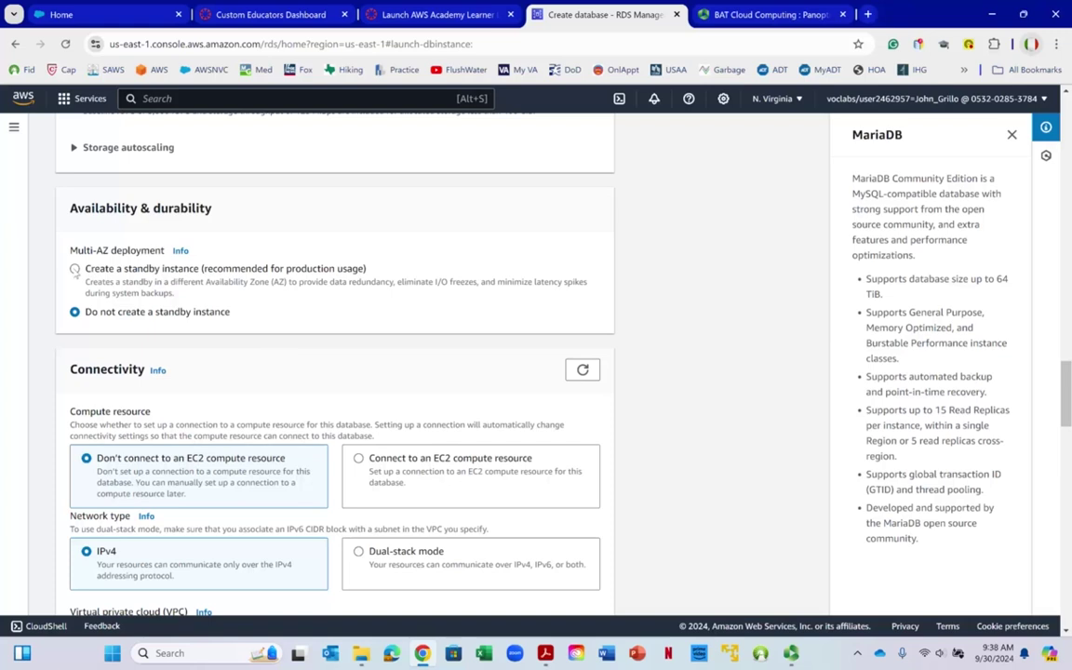
pyautogui.click(74, 269)
pyautogui.scroll(-5, 339, 301)
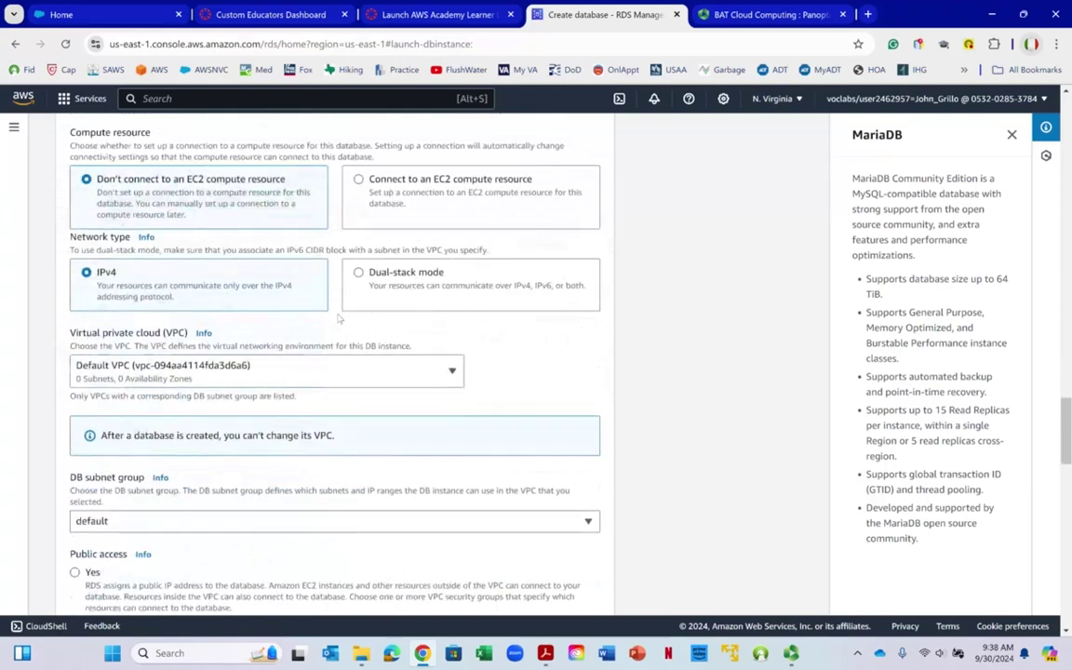
pyautogui.scroll(-3, 339, 320)
pyautogui.scroll(12, 336, 328)
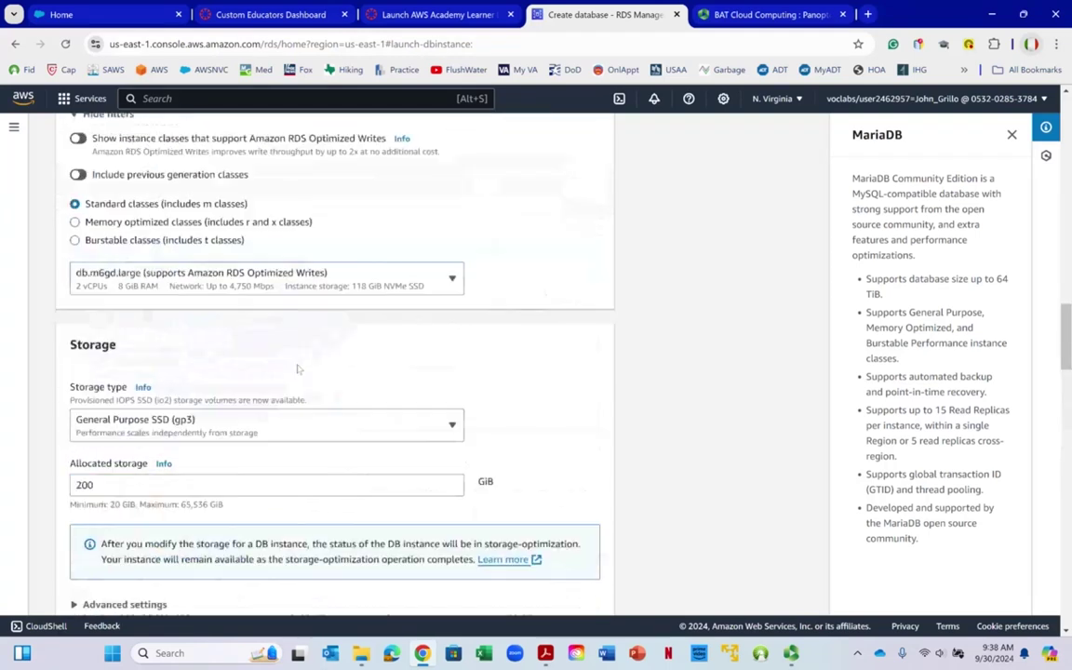
pyautogui.scroll(5, 307, 354)
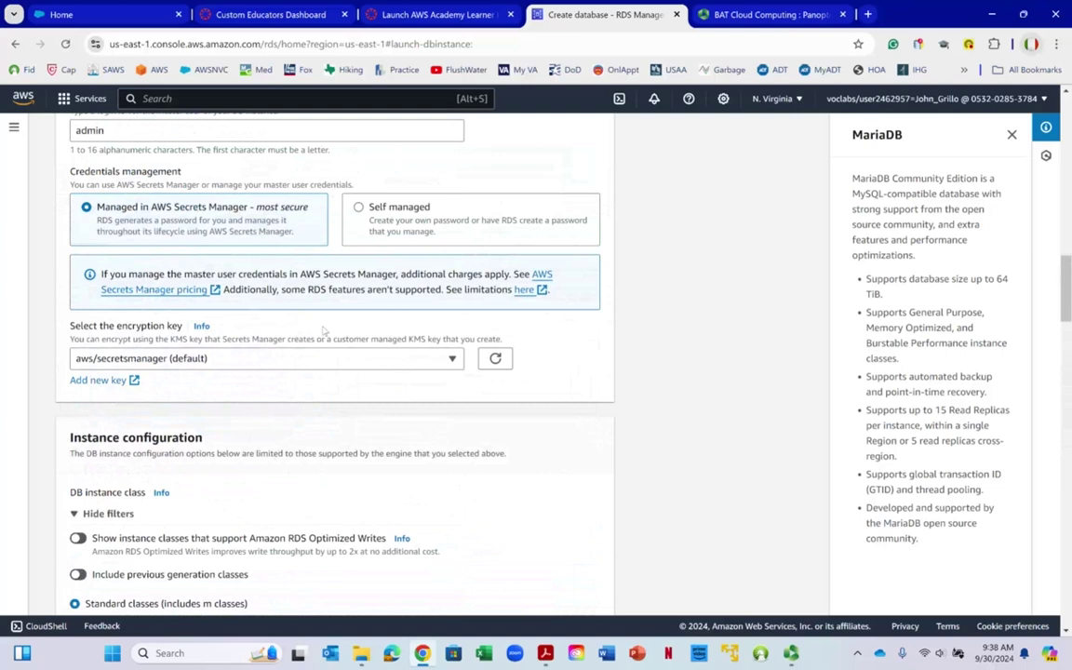
pyautogui.scroll(9, 324, 330)
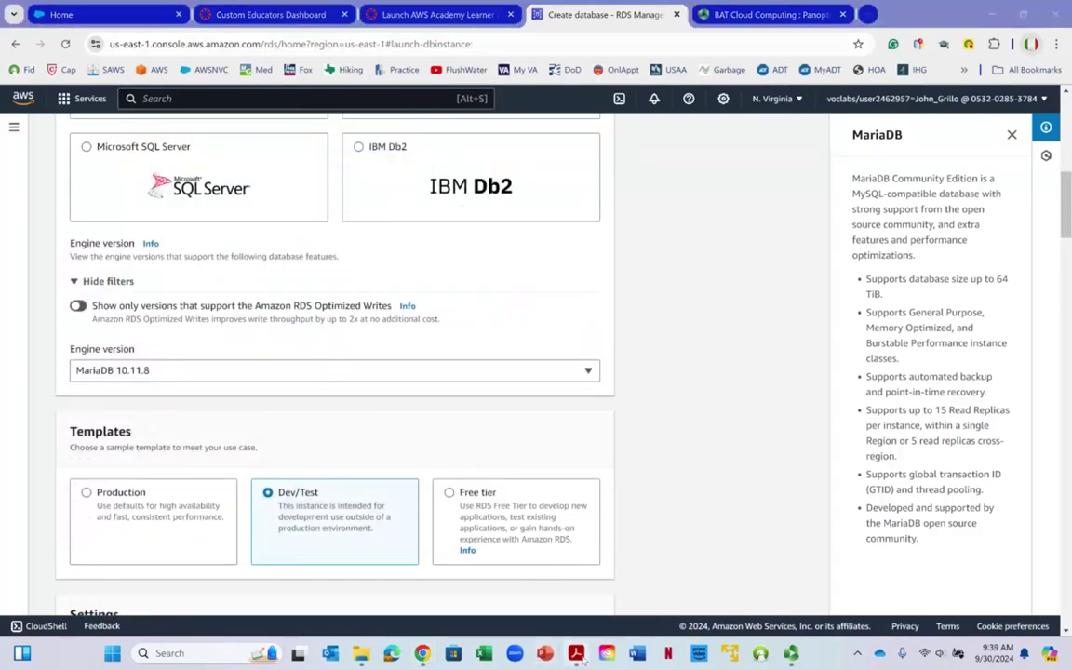
pyautogui.click(546, 653)
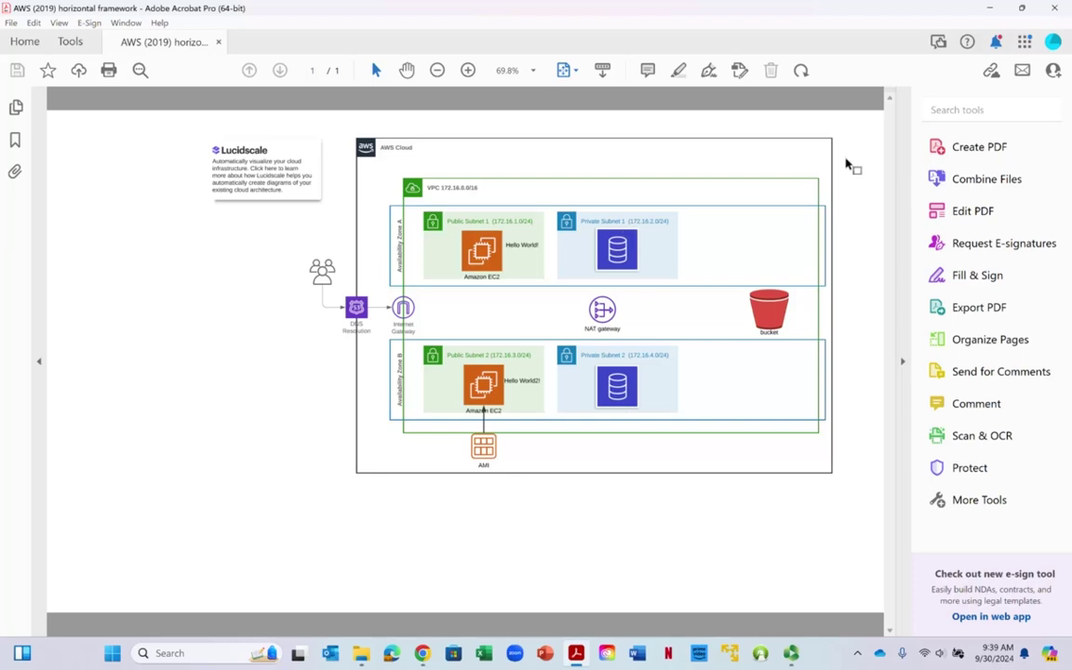
pyautogui.click(988, 8)
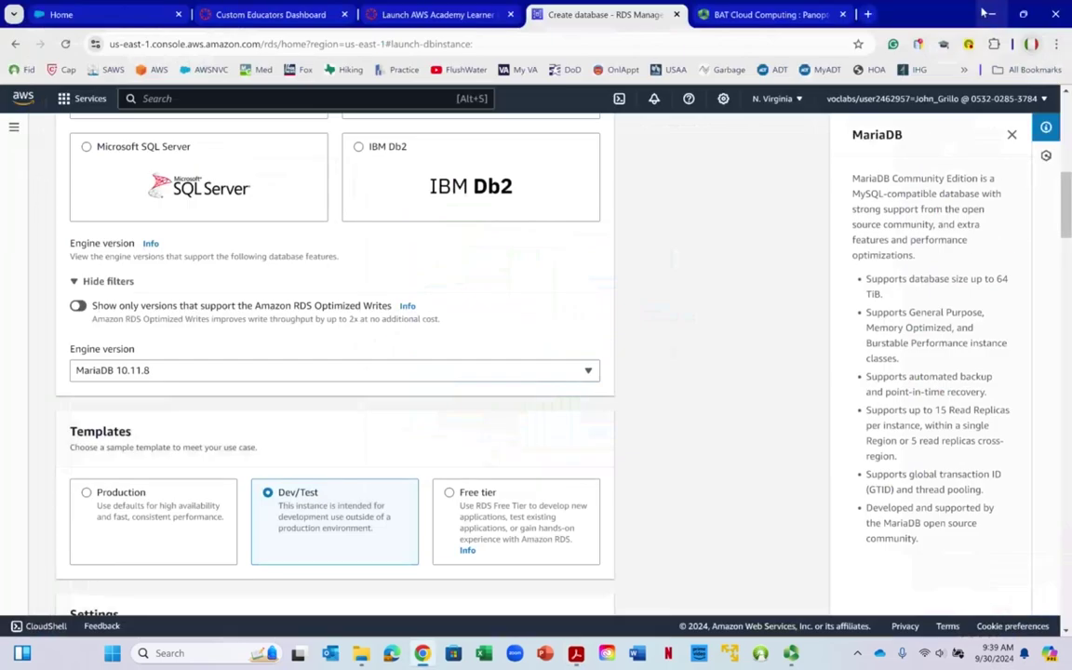
pyautogui.scroll(5, 333, 340)
pyautogui.scroll(3, 338, 346)
pyautogui.scroll(-8, 344, 340)
pyautogui.scroll(-1, 352, 335)
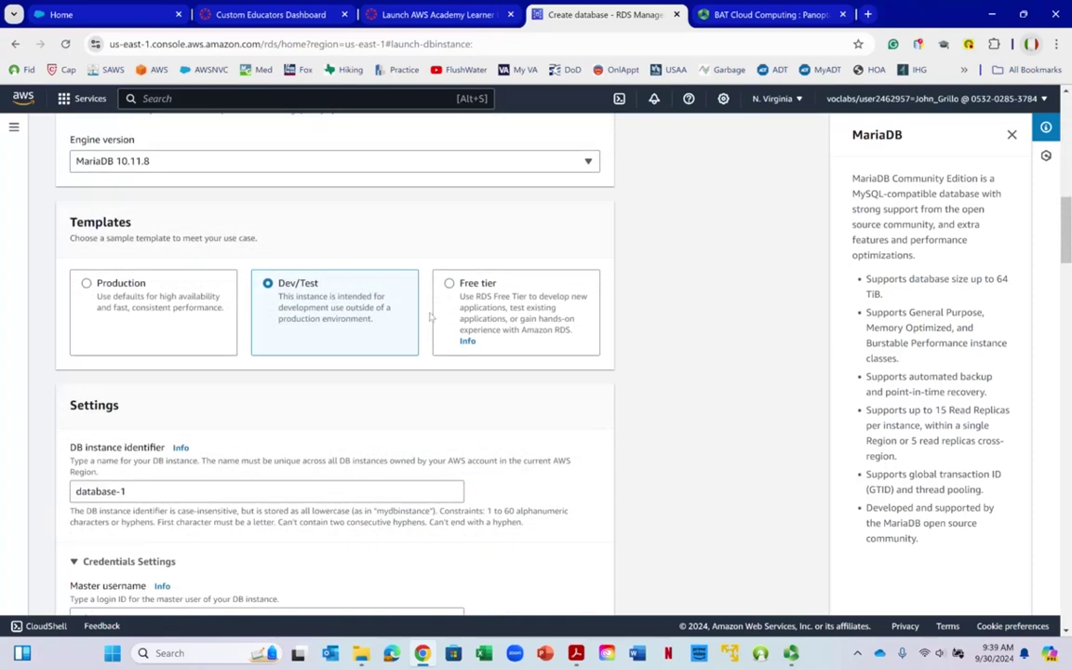
pyautogui.click(435, 310)
pyautogui.scroll(-3, 196, 388)
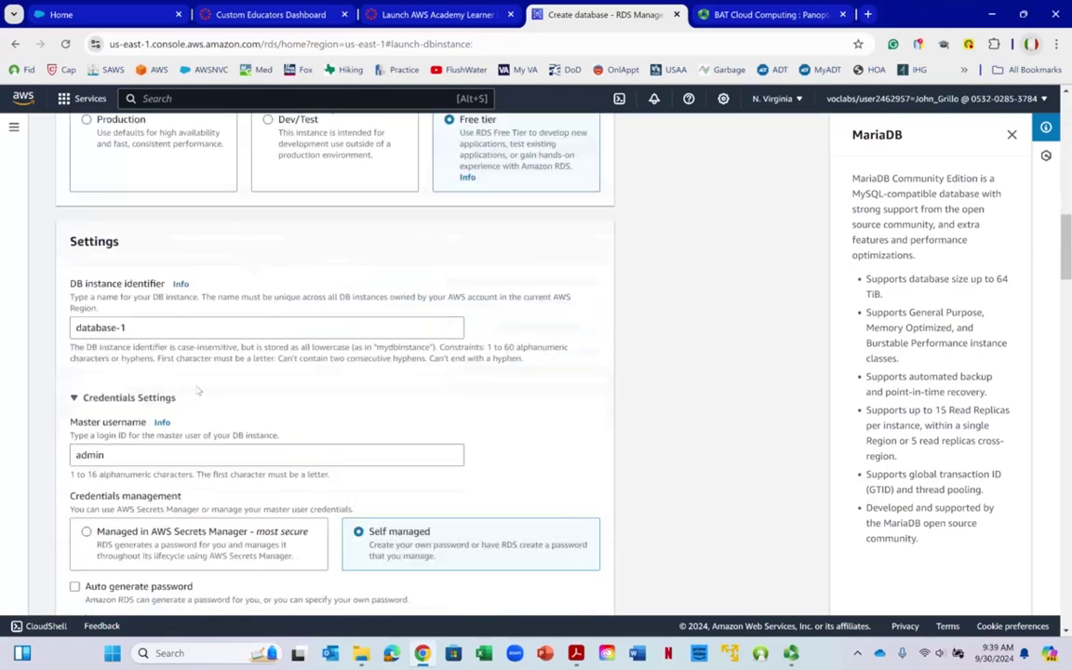
pyautogui.click(189, 289)
pyautogui.moveTo(190, 288); pyautogui.dragTo(40, 317)
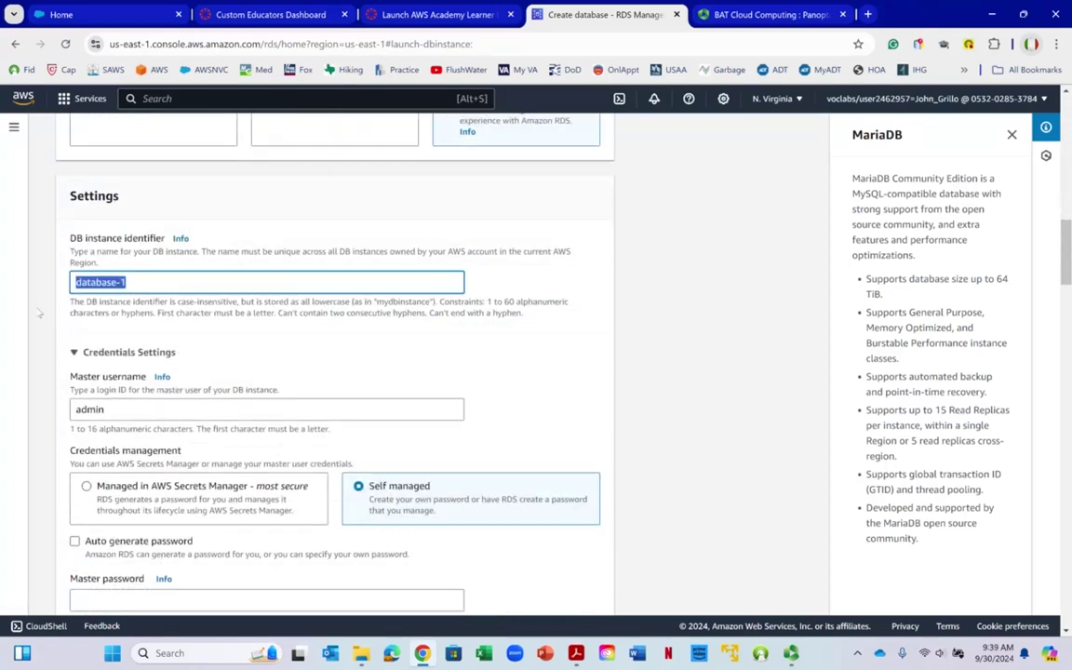
pyautogui.write('MyDatabase')
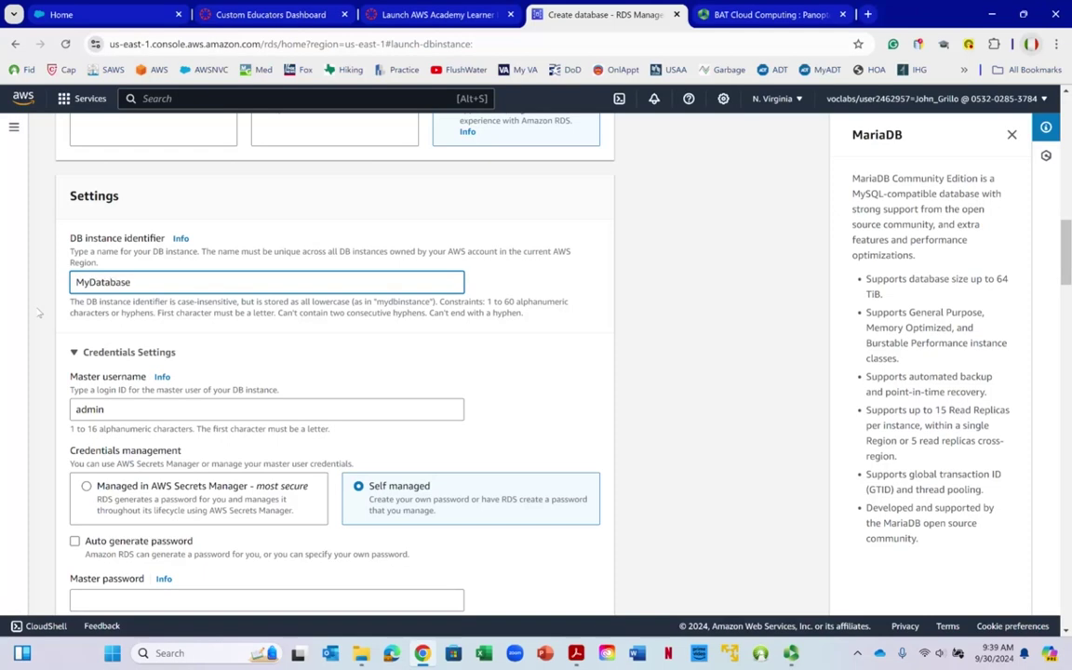
pyautogui.scroll(-2, 93, 307)
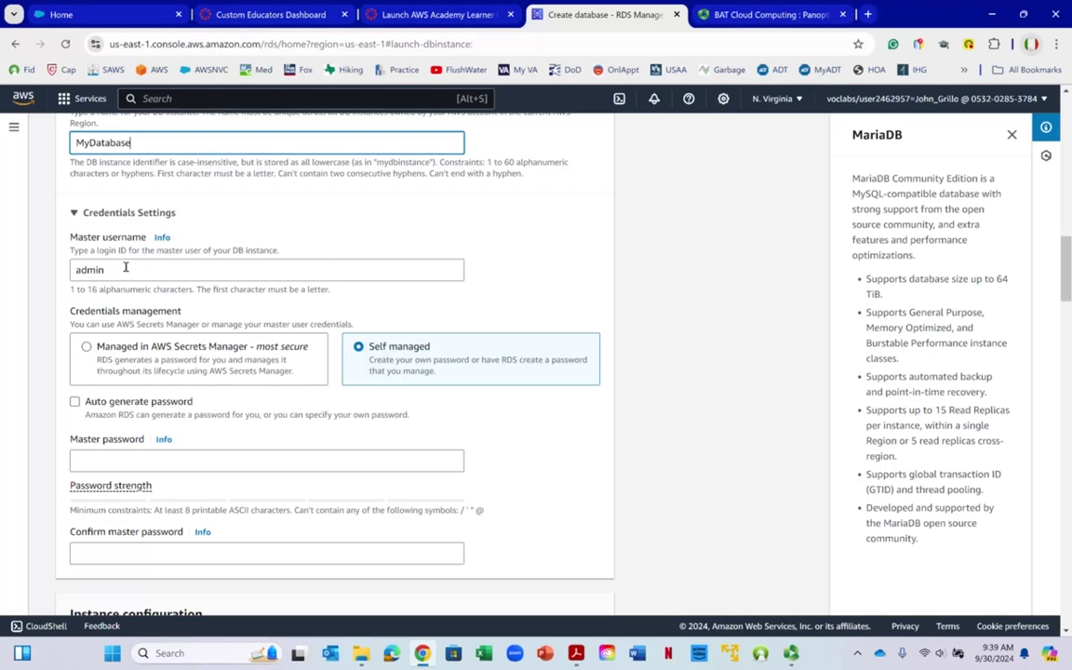
pyautogui.click(126, 268)
pyautogui.click(36, 279)
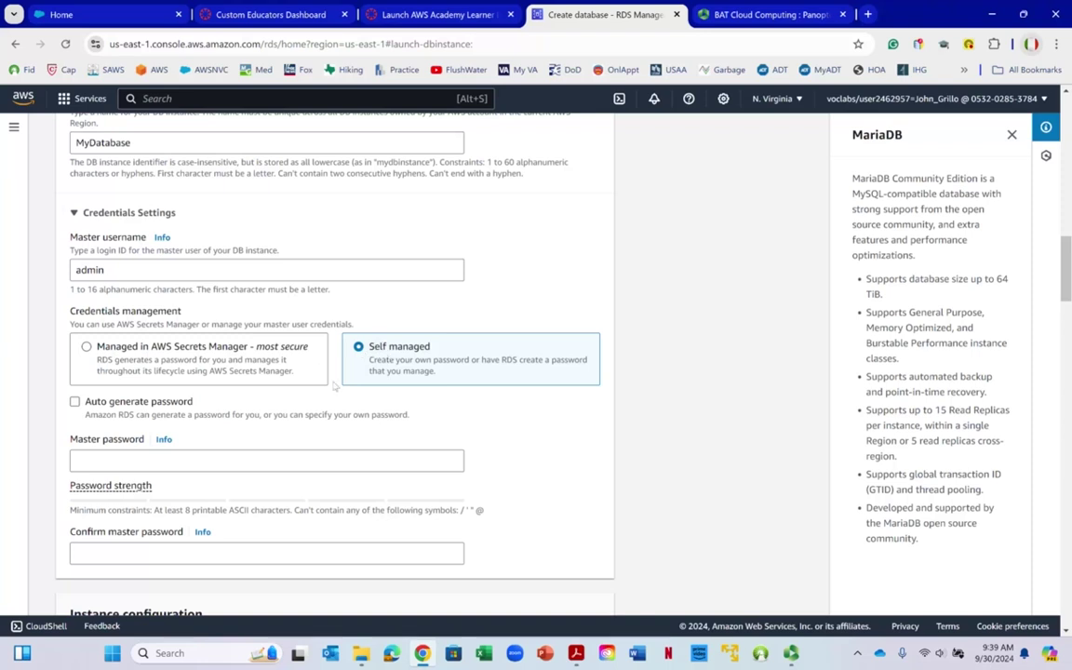
pyautogui.click(196, 457)
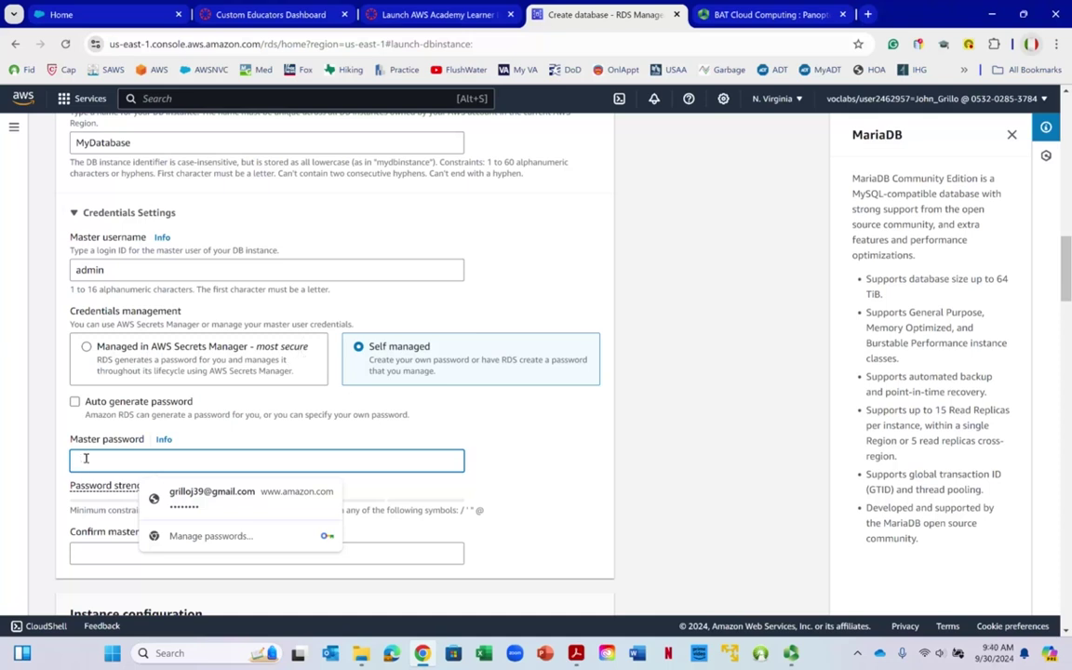
# Enter the master password and type the same password in Confirm master password
pyautogui.write('P')
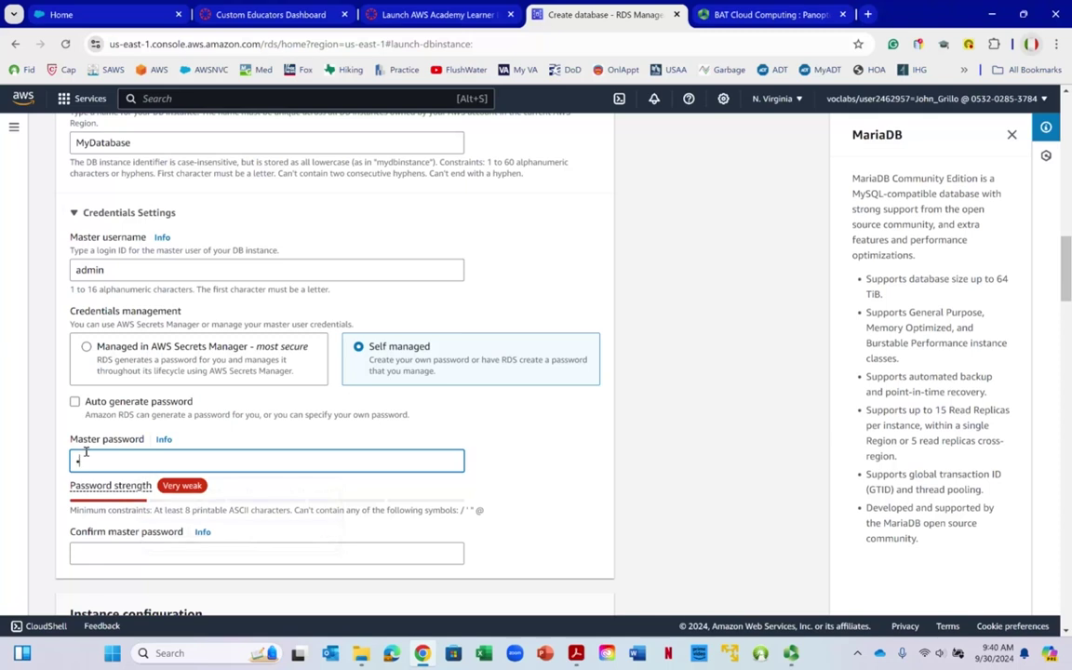
pyautogui.write('s')
pyautogui.scroll(-3, 280, 363)
pyautogui.moveTo(279, 363); pyautogui.dragTo(136, 360)
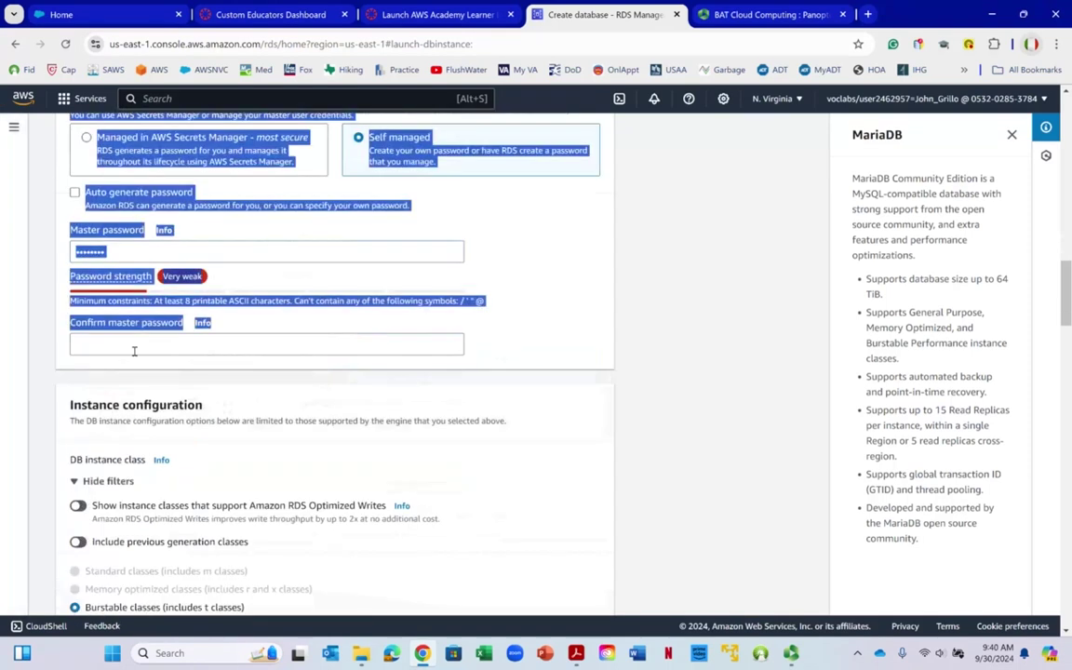
pyautogui.click(131, 351)
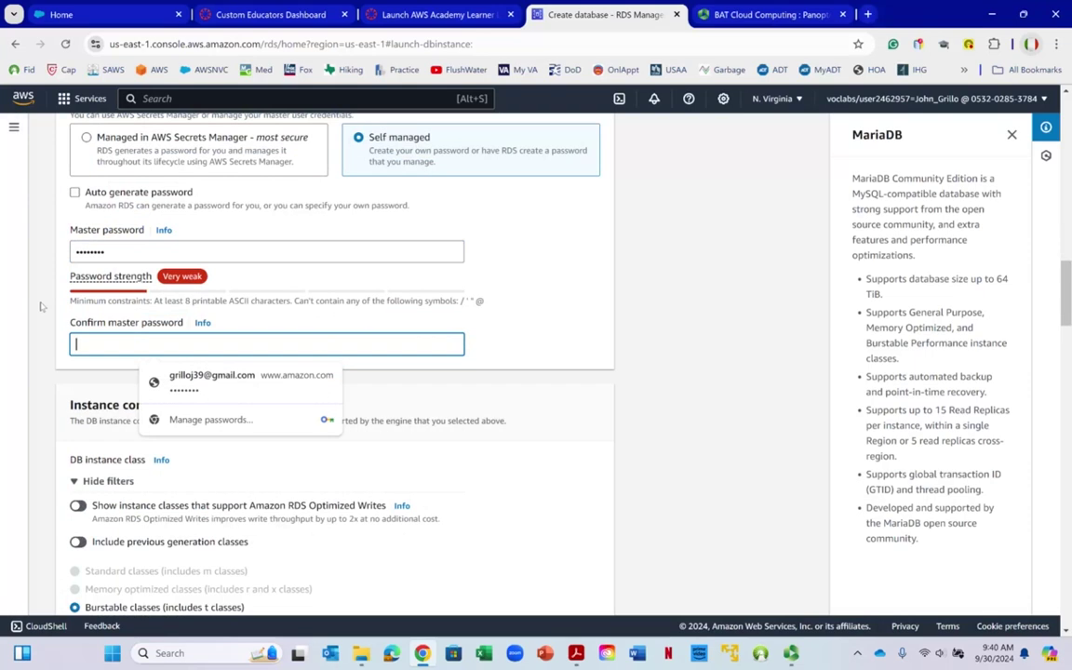
pyautogui.write('p')
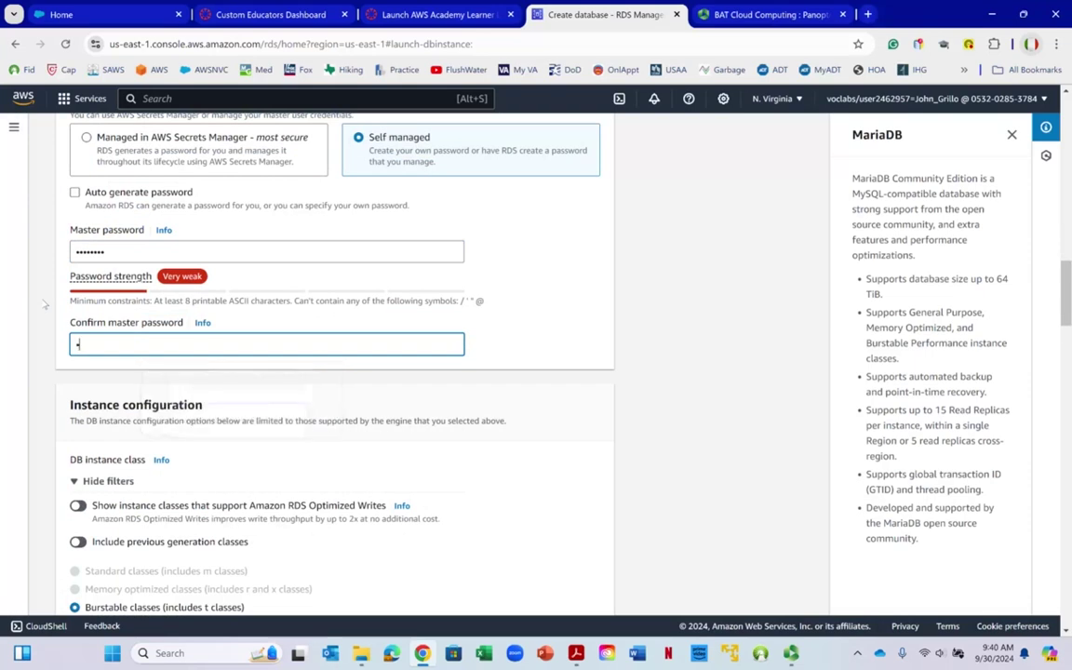
pyautogui.write('assword')
pyautogui.scroll(-2, 354, 282)
pyautogui.scroll(-1, 359, 280)
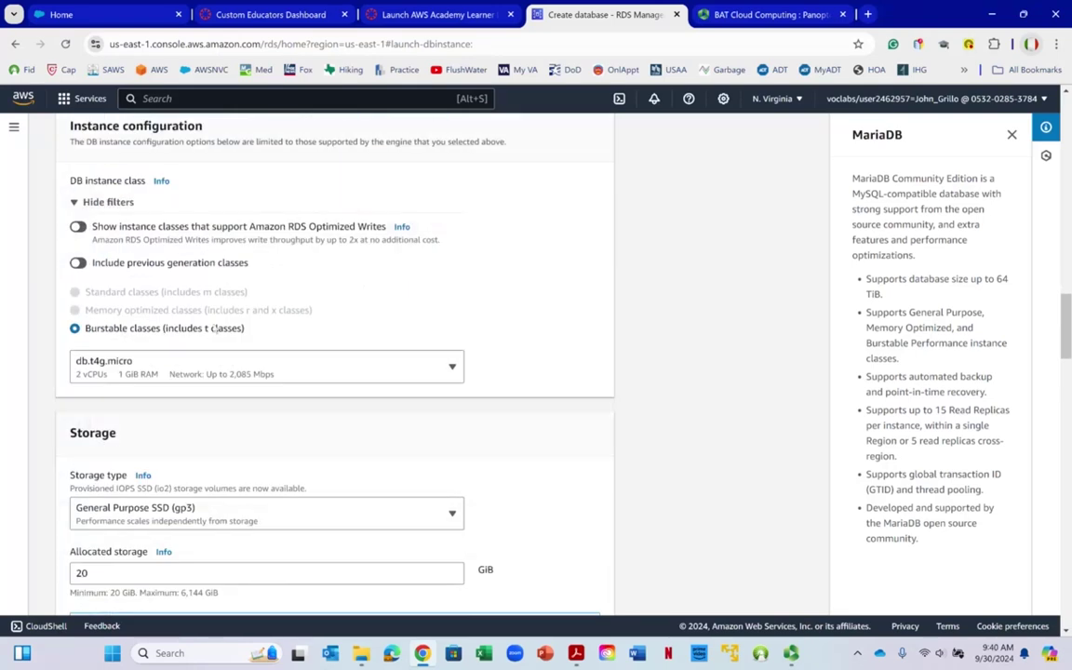
# Change the DB instance class from db.t4g.micro to db.t3.micro
pyautogui.click(163, 373)
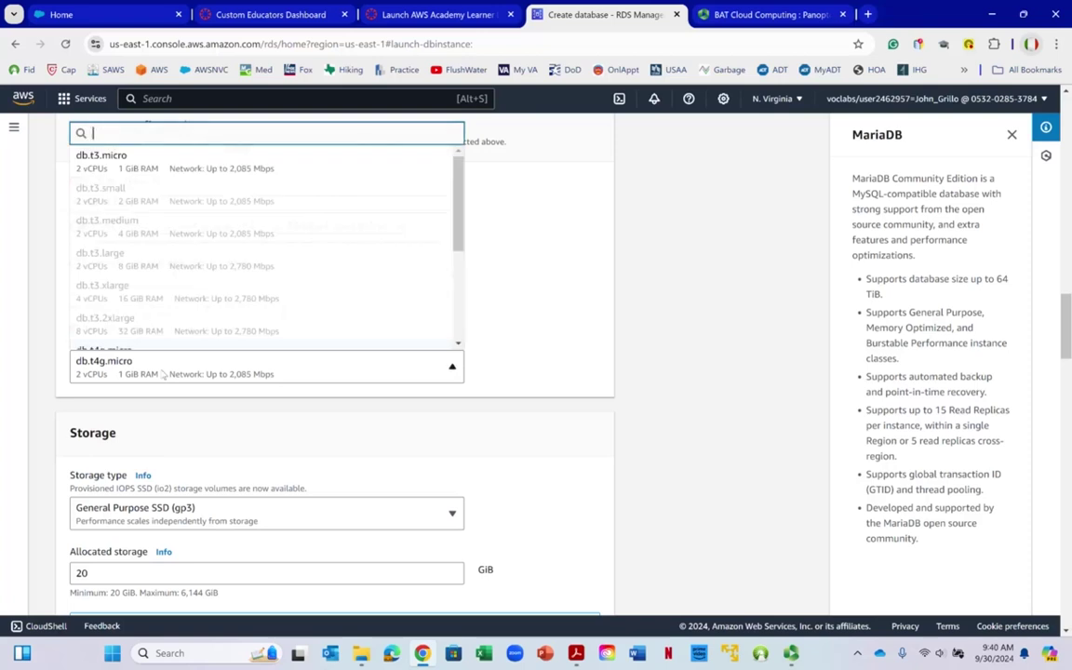
pyautogui.click(177, 156)
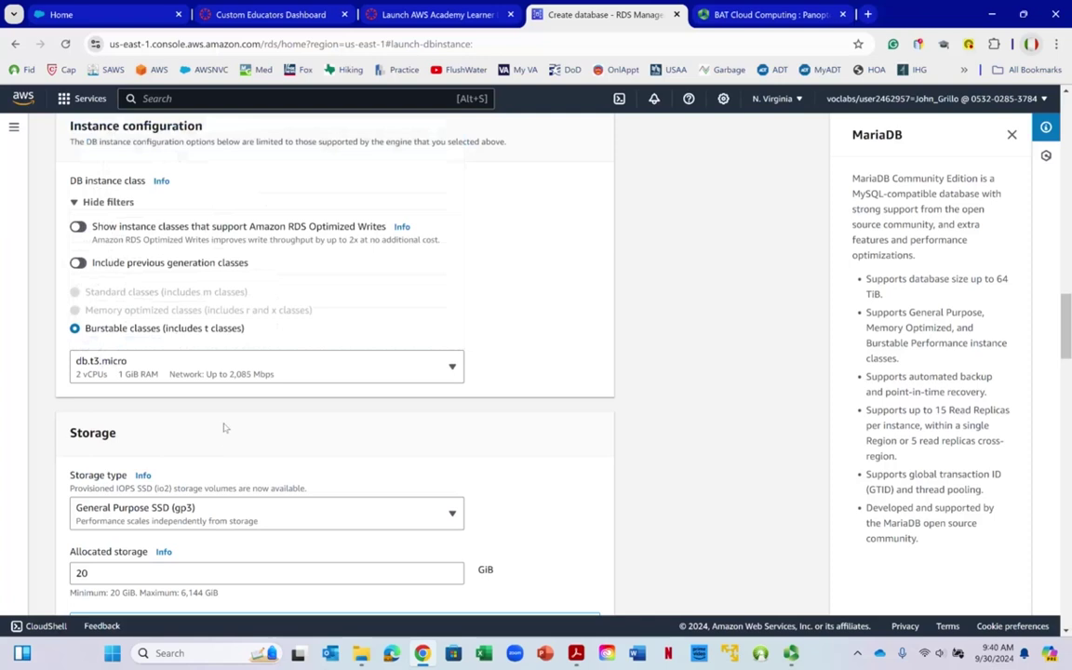
pyautogui.scroll(-3, 205, 391)
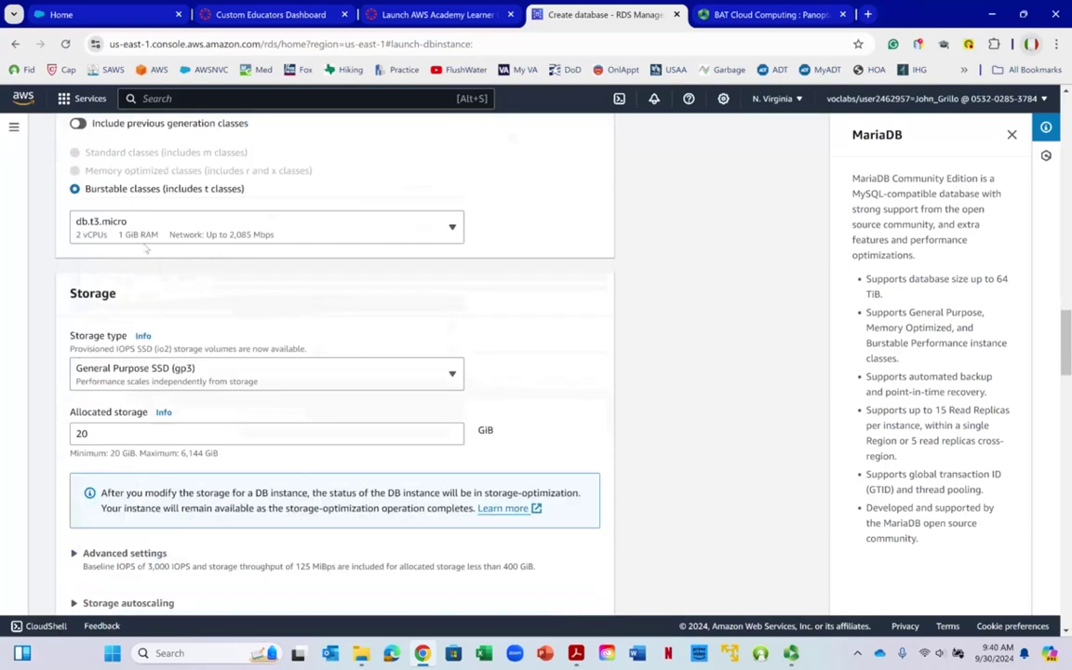
pyautogui.click(96, 233)
pyautogui.rightClick(110, 235)
pyautogui.click(574, 238)
# Scroll past Storage to review Connectivity: no EC2 connection, IPv4, Default VPC
pyautogui.scroll(-3, 357, 264)
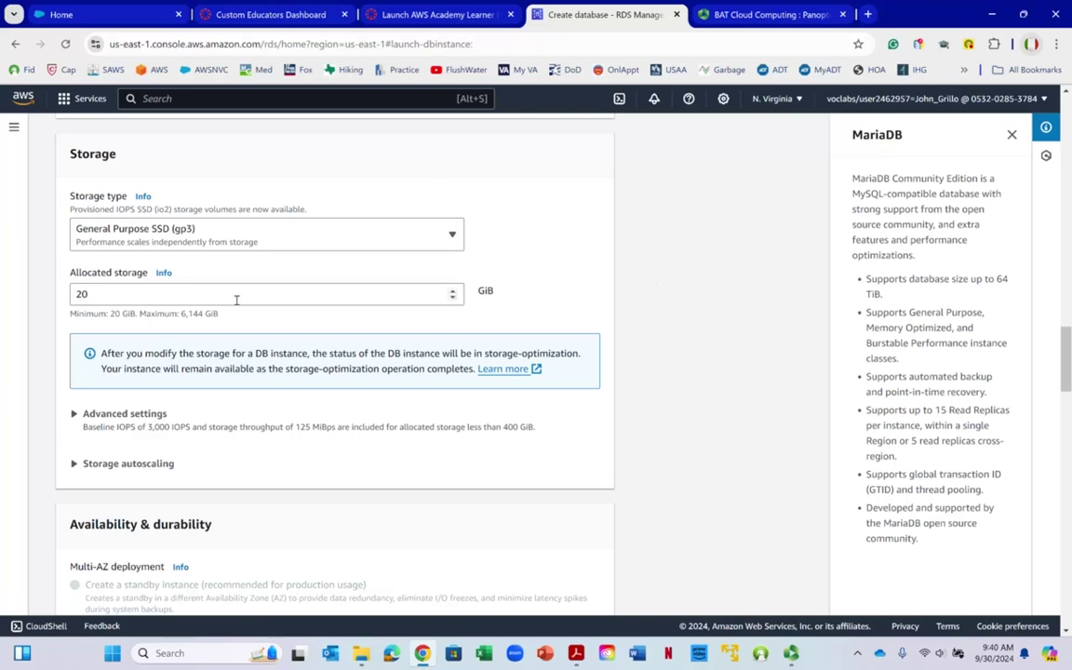
pyautogui.rightClick(155, 300)
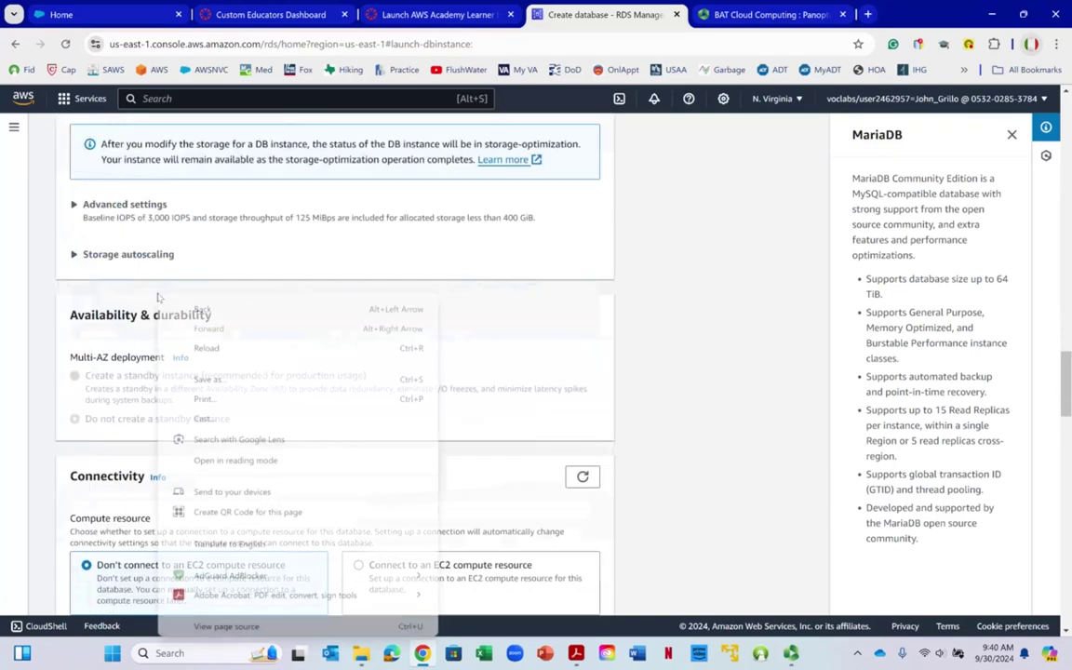
pyautogui.scroll(-2, 63, 233)
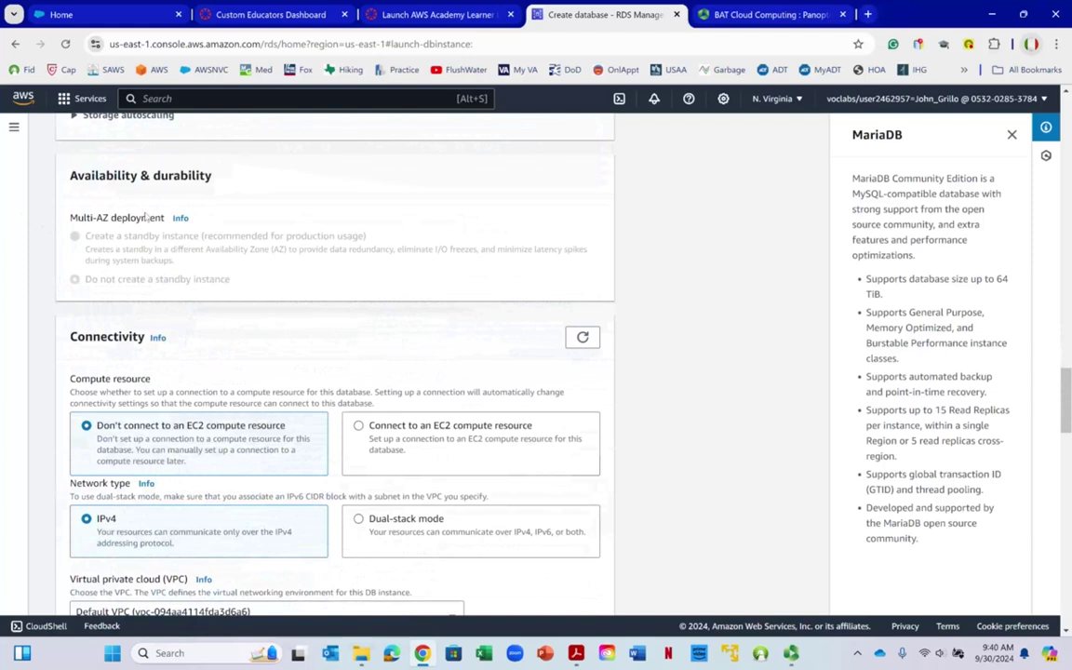
pyautogui.scroll(-2, 145, 219)
pyautogui.scroll(3, 158, 231)
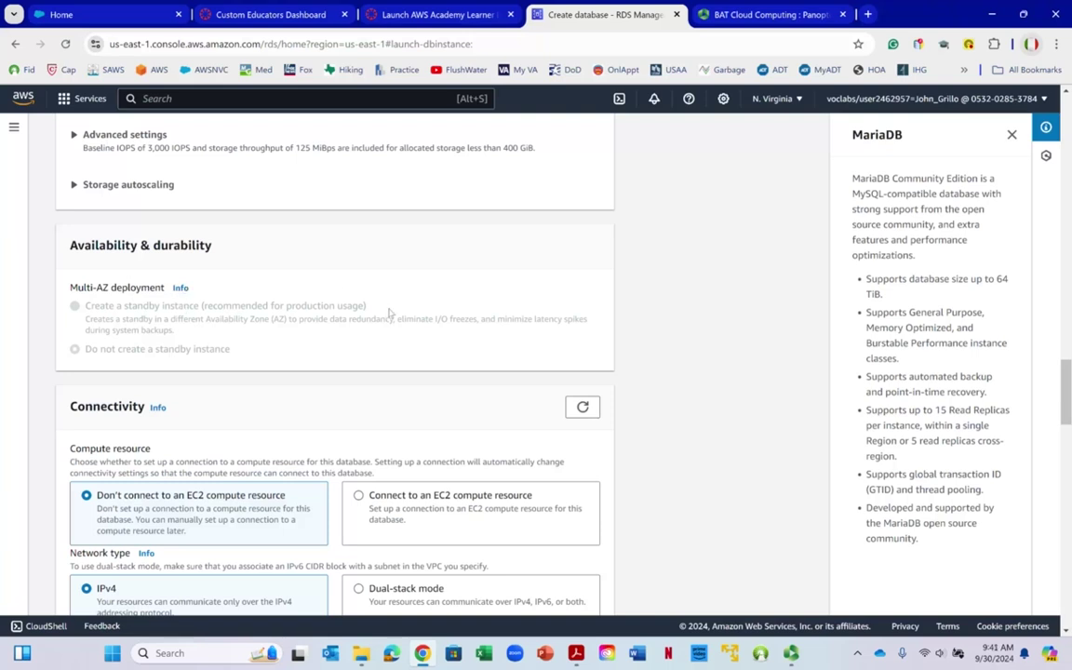
pyautogui.scroll(-3, 391, 314)
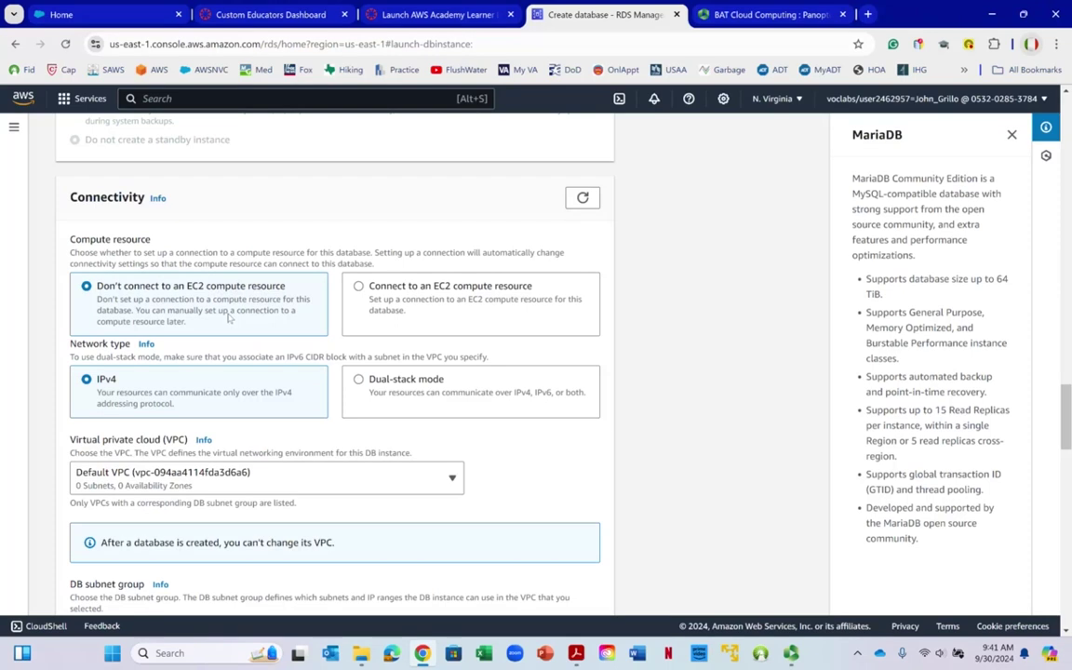
# Put the database in the lab-vpc-vpc VPC
pyautogui.scroll(-3, 228, 317)
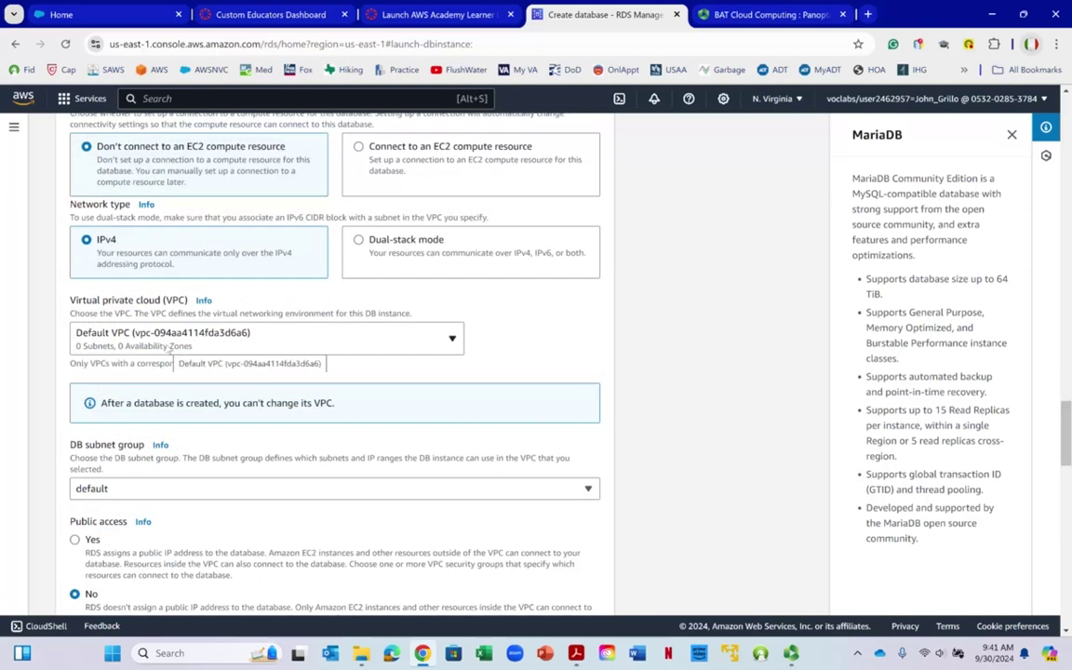
pyautogui.click(364, 346)
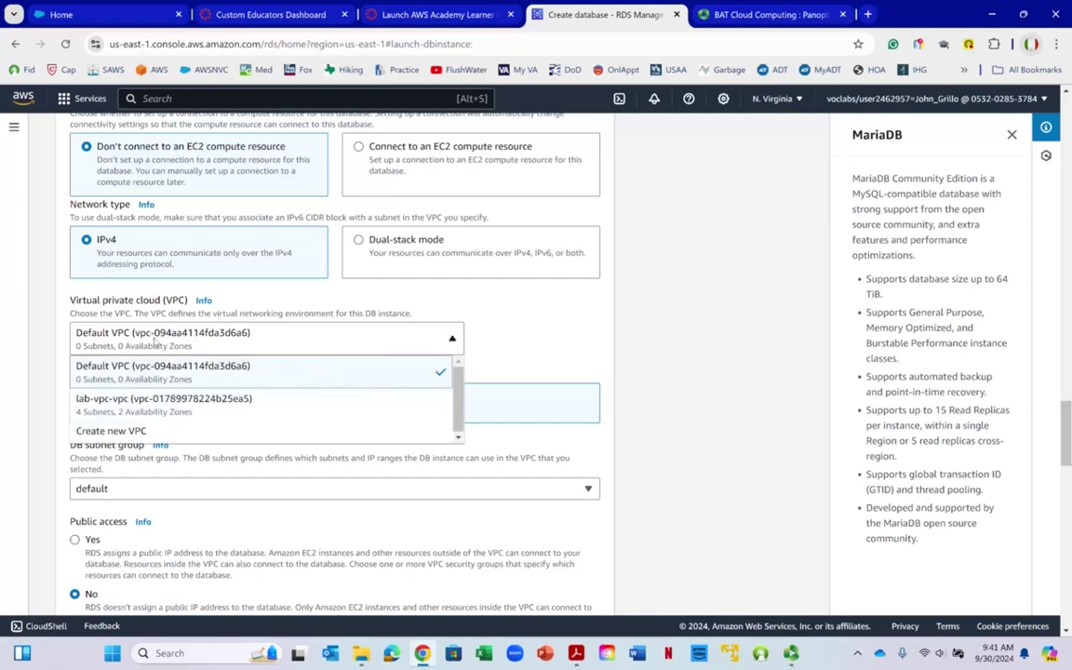
pyautogui.click(93, 403)
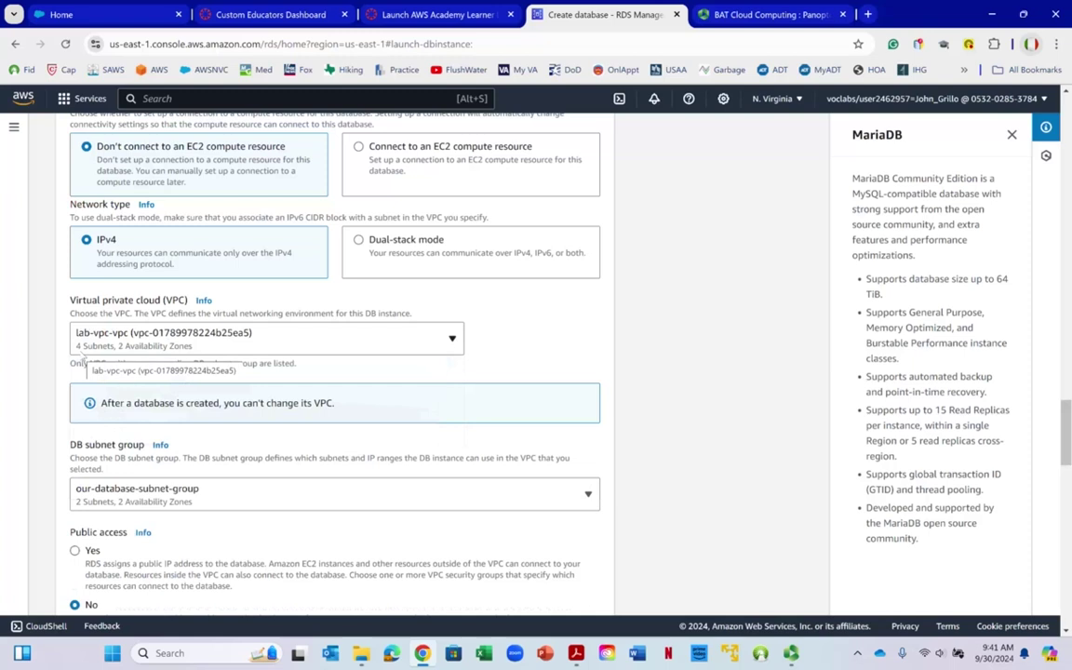
pyautogui.rightClick(128, 347)
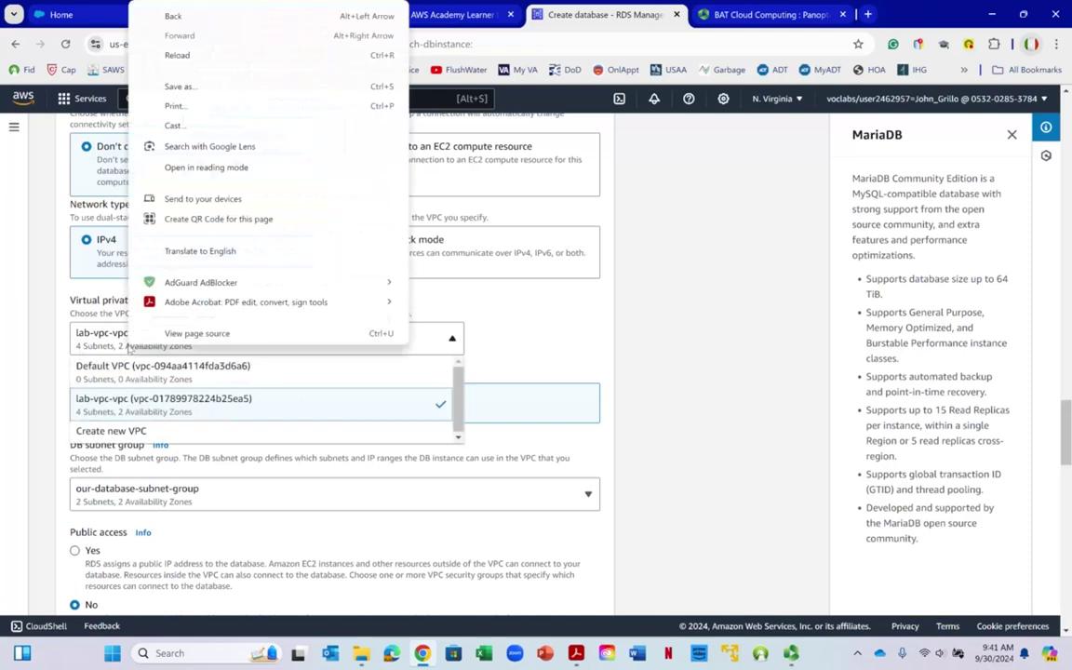
pyautogui.click(522, 329)
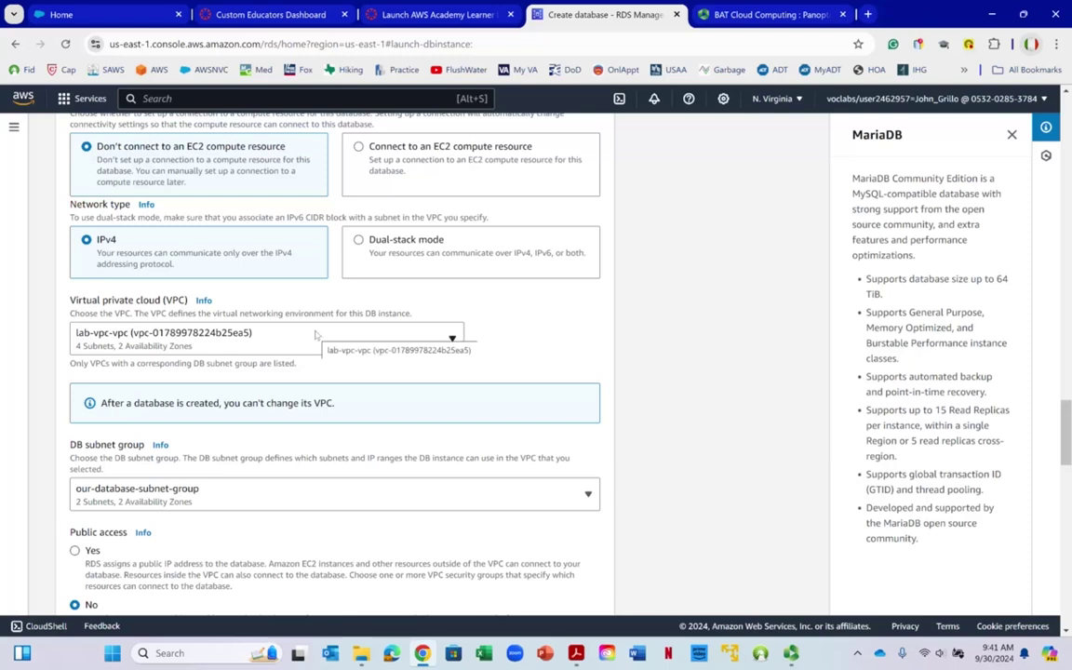
# Confirm the DB subnet group is our-database-subnet-group with public access off
pyautogui.scroll(-3, 317, 333)
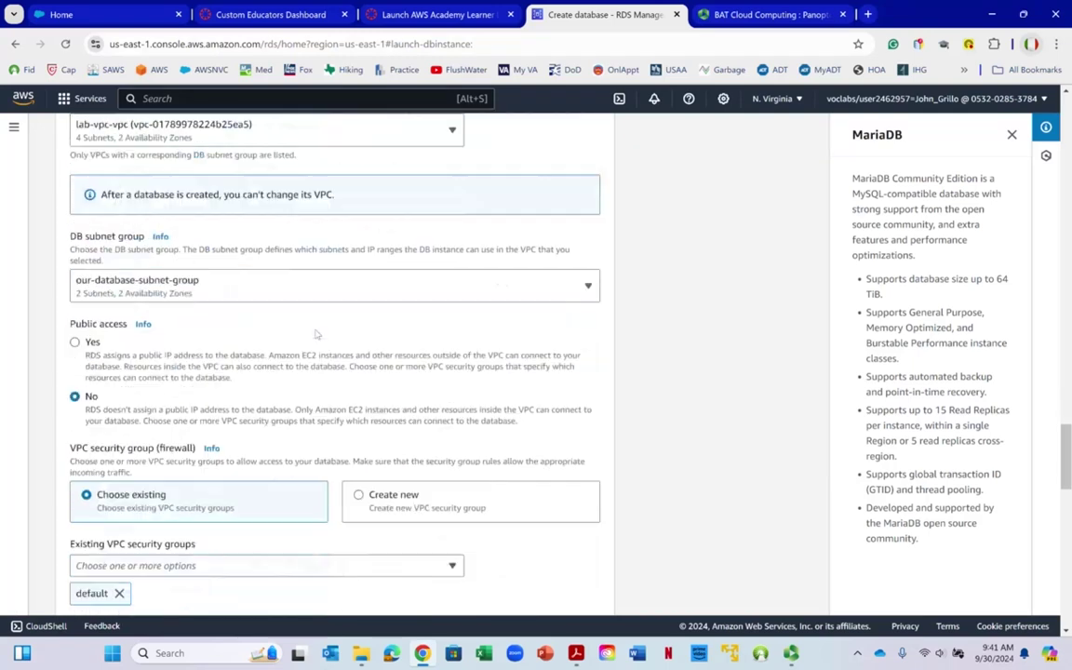
pyautogui.click(136, 296)
pyautogui.click(140, 314)
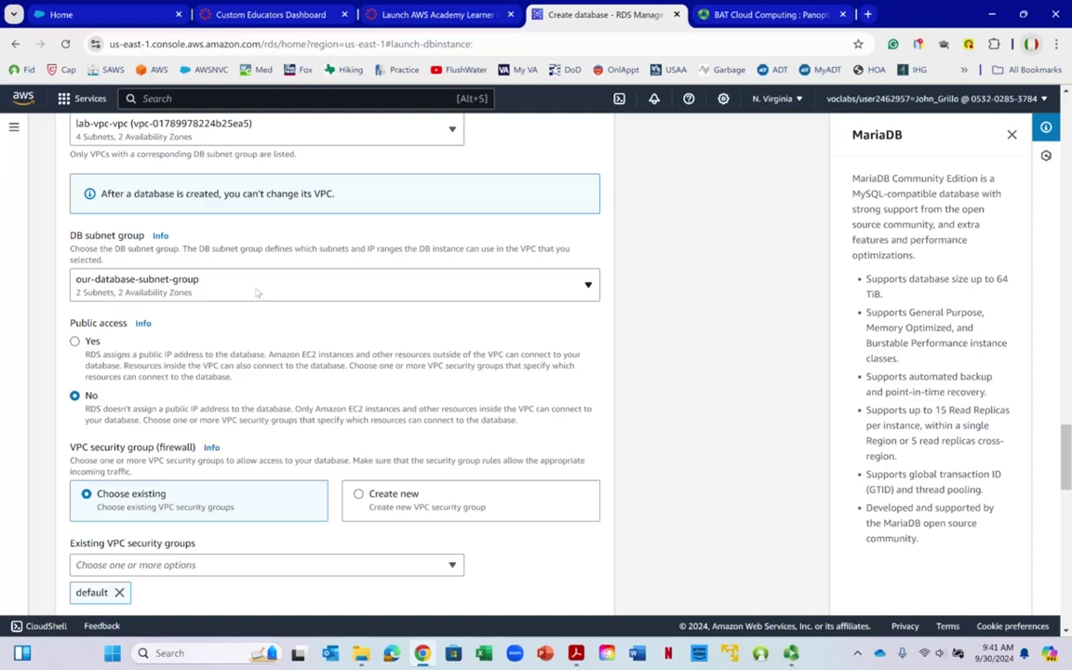
pyautogui.click(137, 296)
pyautogui.rightClick(135, 297)
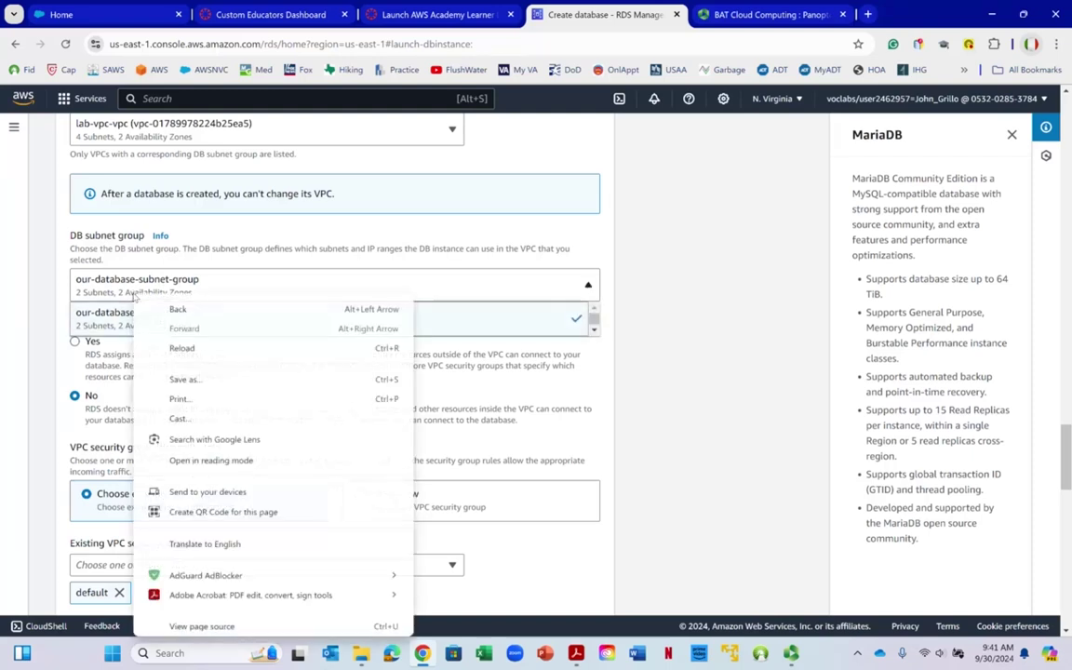
pyautogui.click(35, 269)
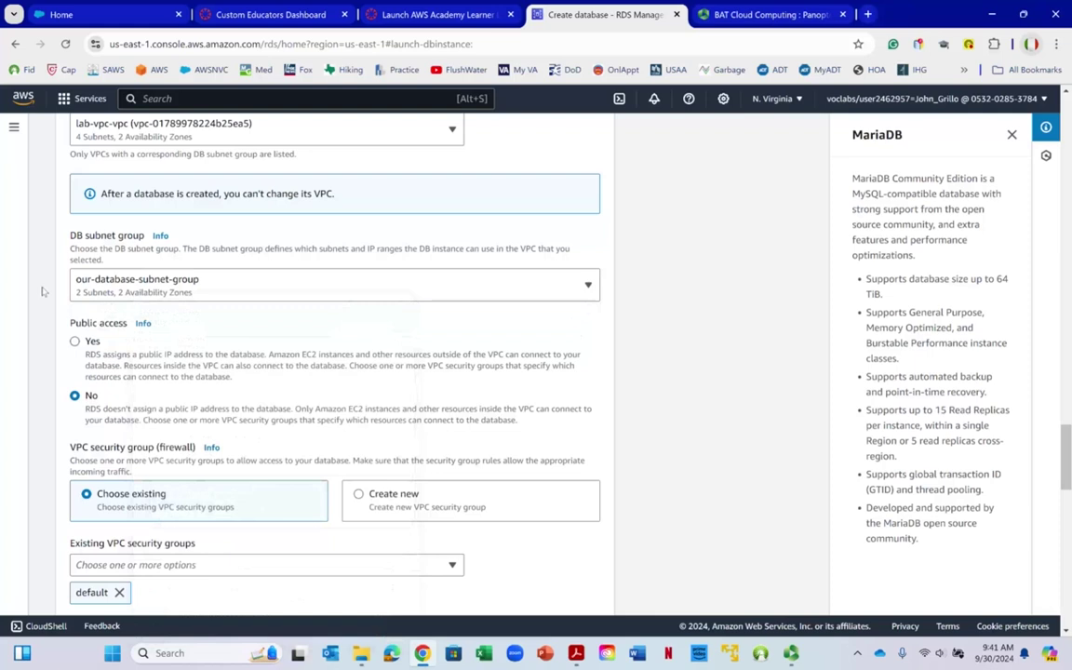
pyautogui.scroll(-1, 193, 320)
pyautogui.scroll(-2, 193, 320)
pyautogui.rightClick(112, 186)
pyautogui.click(96, 190)
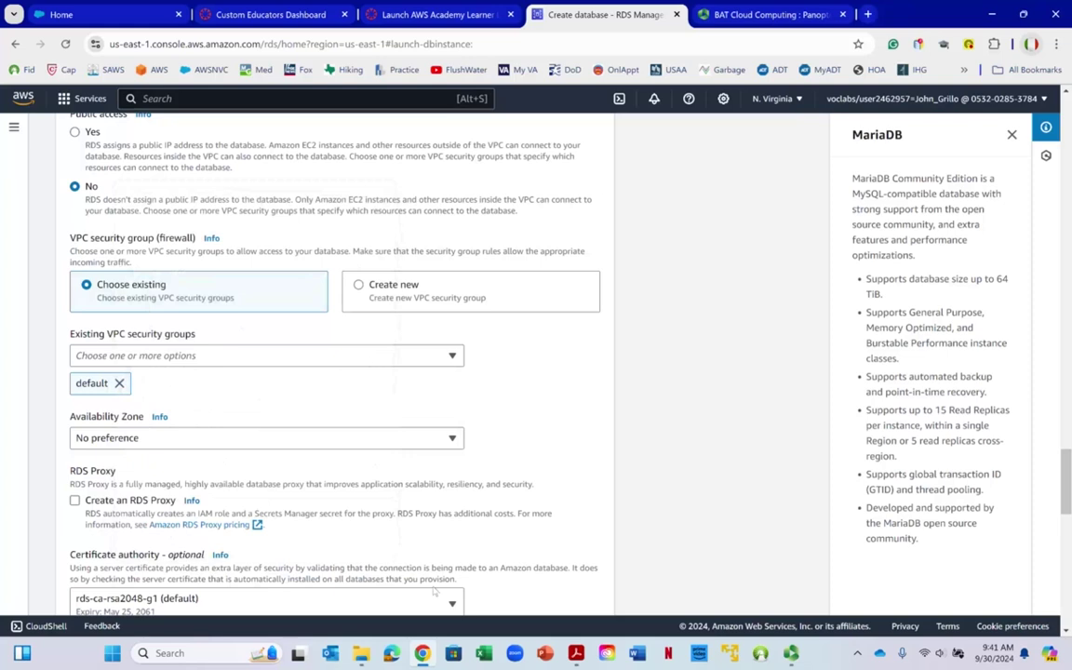
pyautogui.click(577, 652)
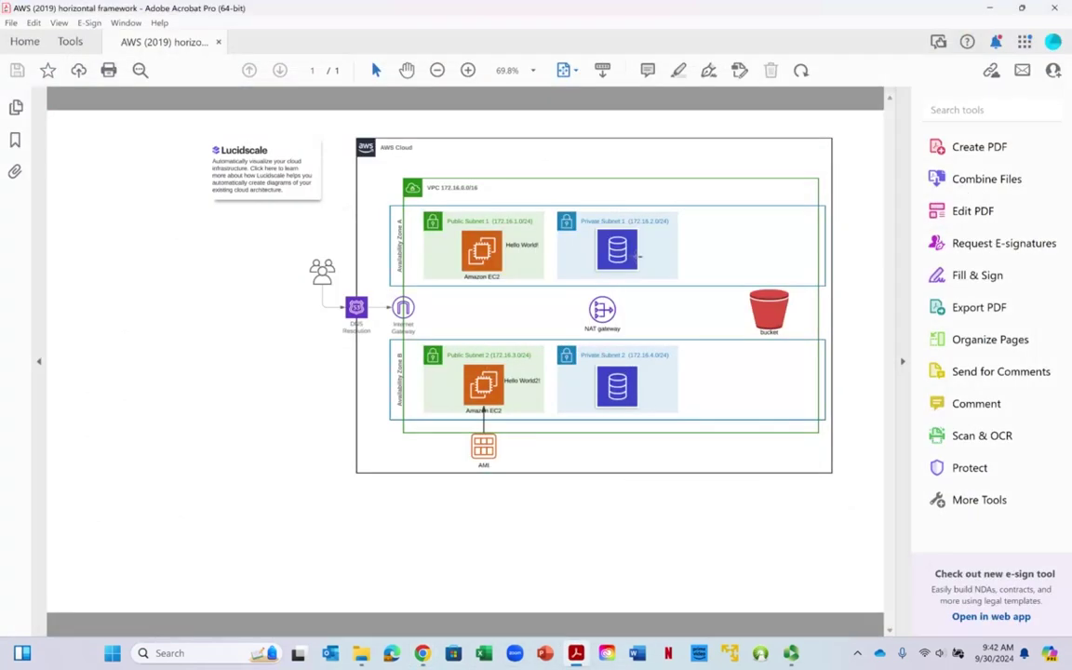
pyautogui.click(985, 8)
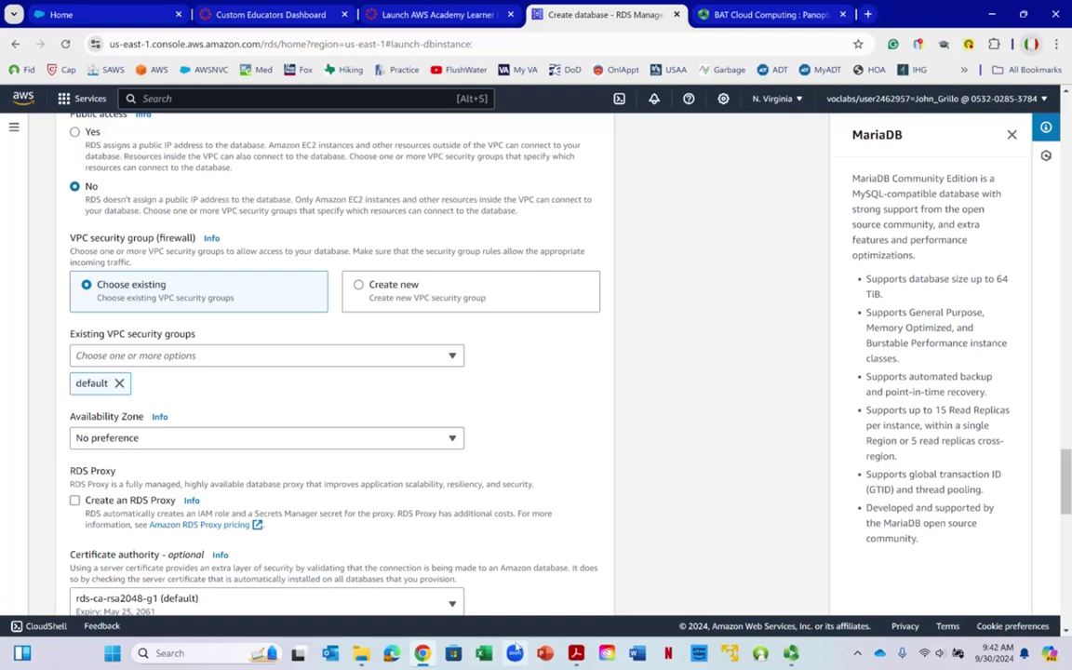
pyautogui.click(576, 653)
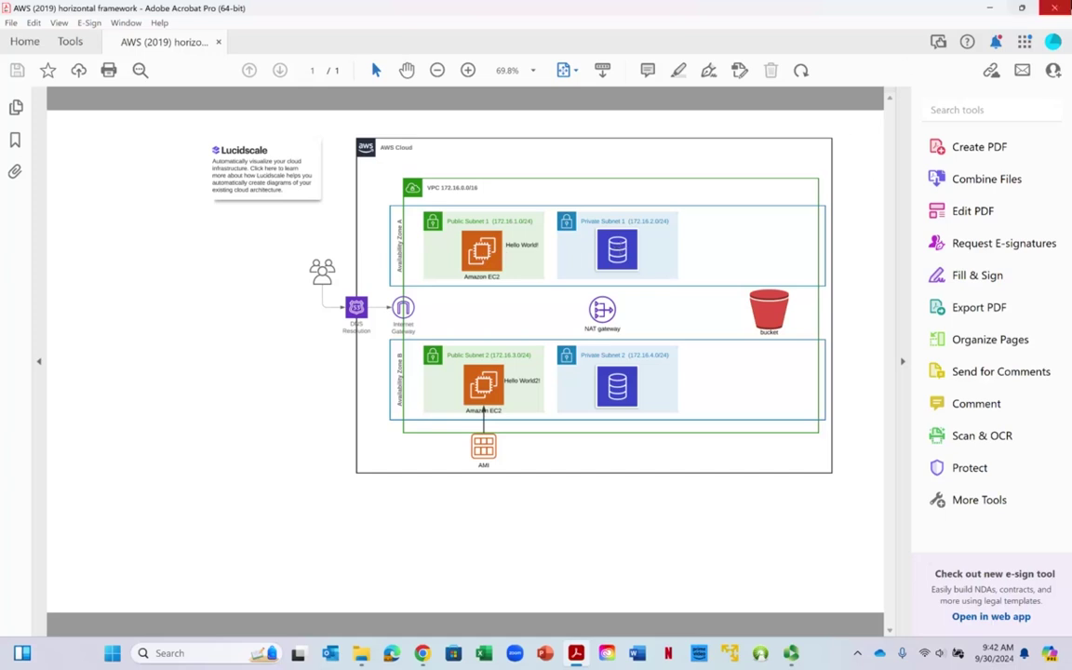
pyautogui.click(990, 10)
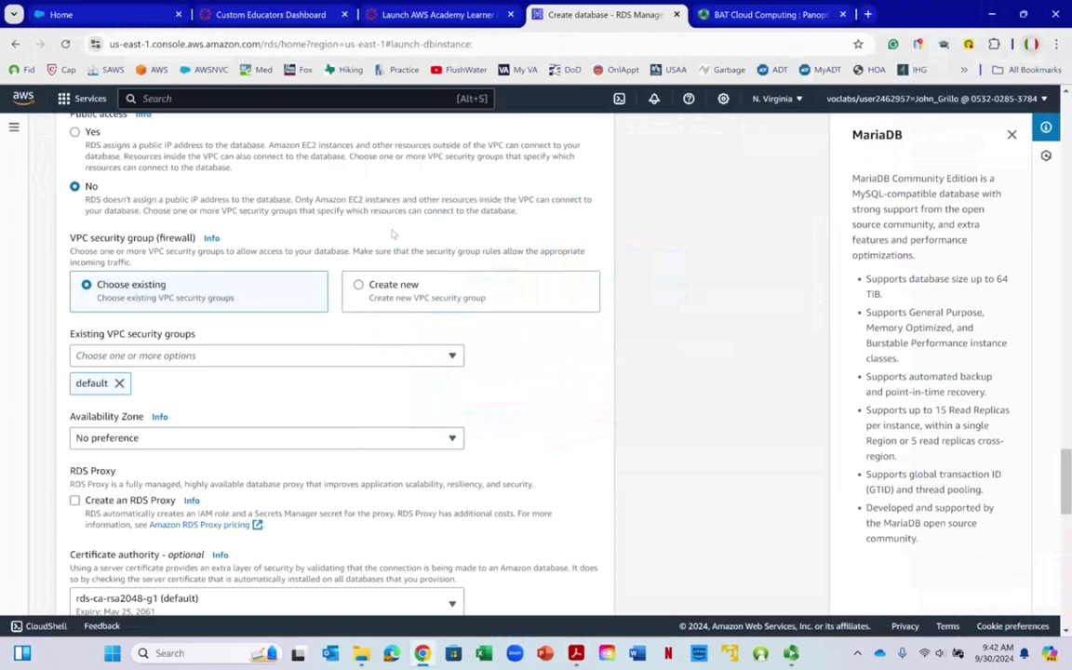
# Create a new VPC security group named 'Database Security Group' for the database
pyautogui.scroll(3, 244, 299)
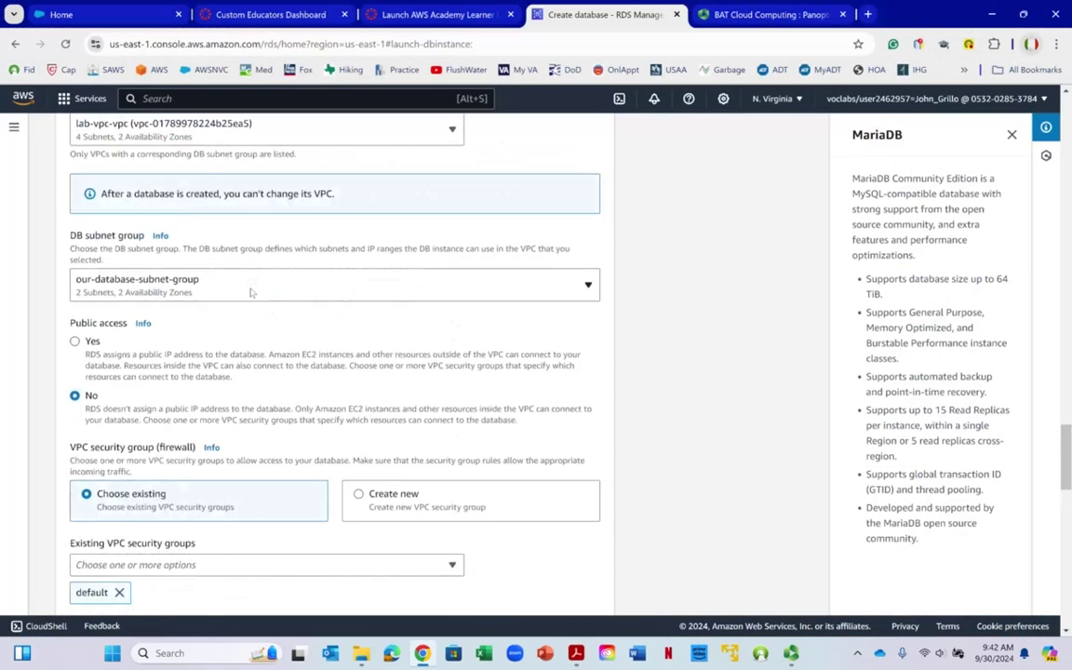
pyautogui.scroll(-5, 256, 295)
pyautogui.scroll(2, 256, 298)
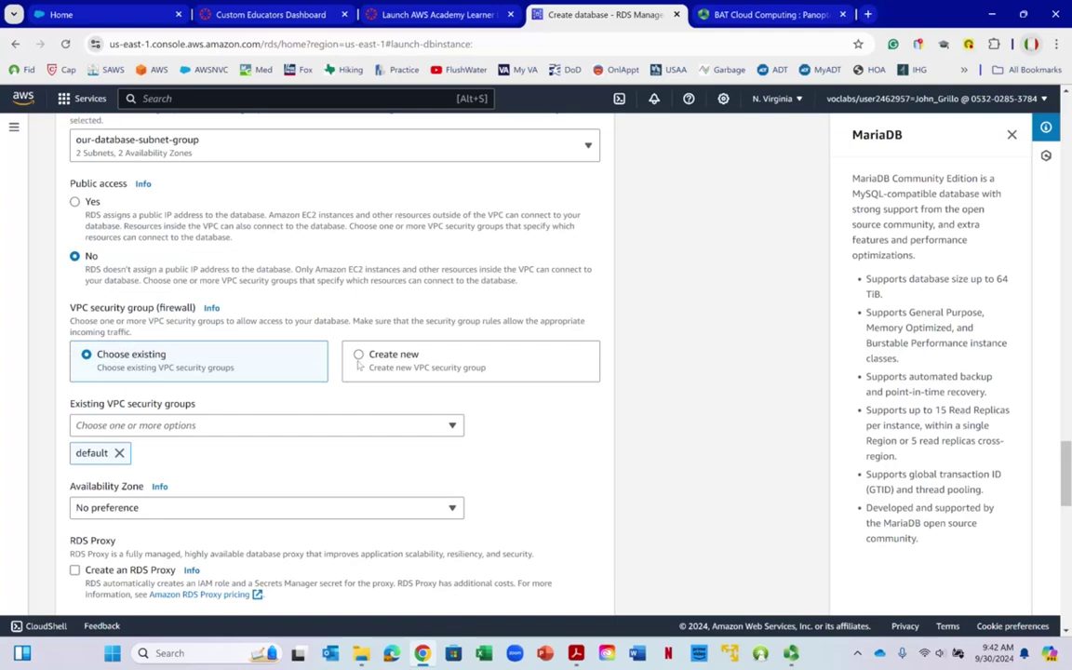
pyautogui.click(360, 364)
pyautogui.click(211, 425)
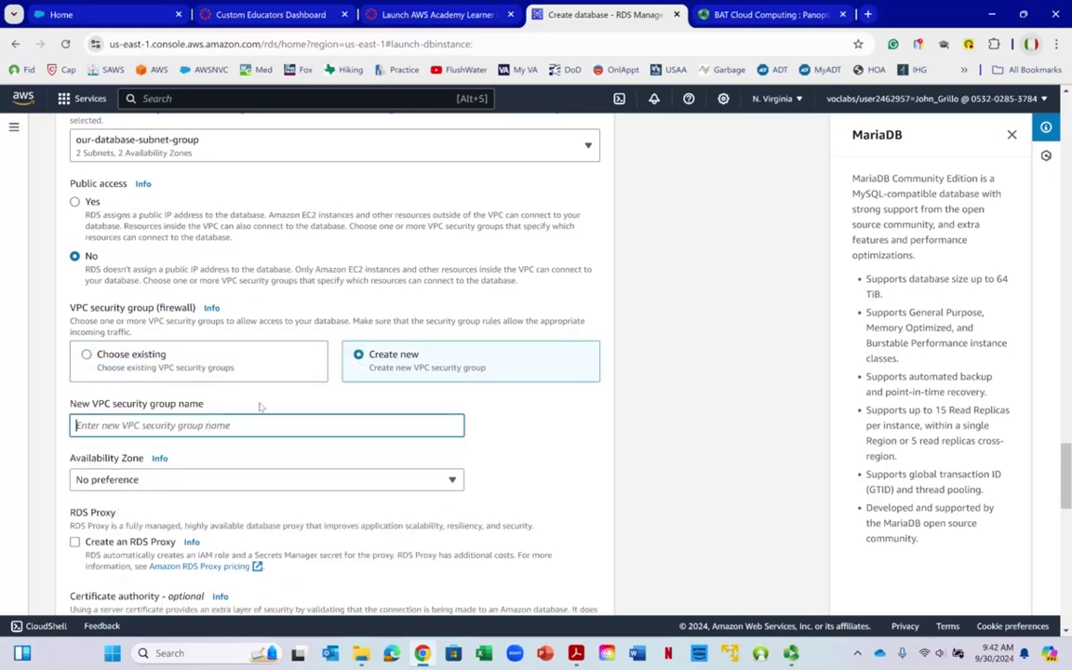
pyautogui.write('Database Security Group')
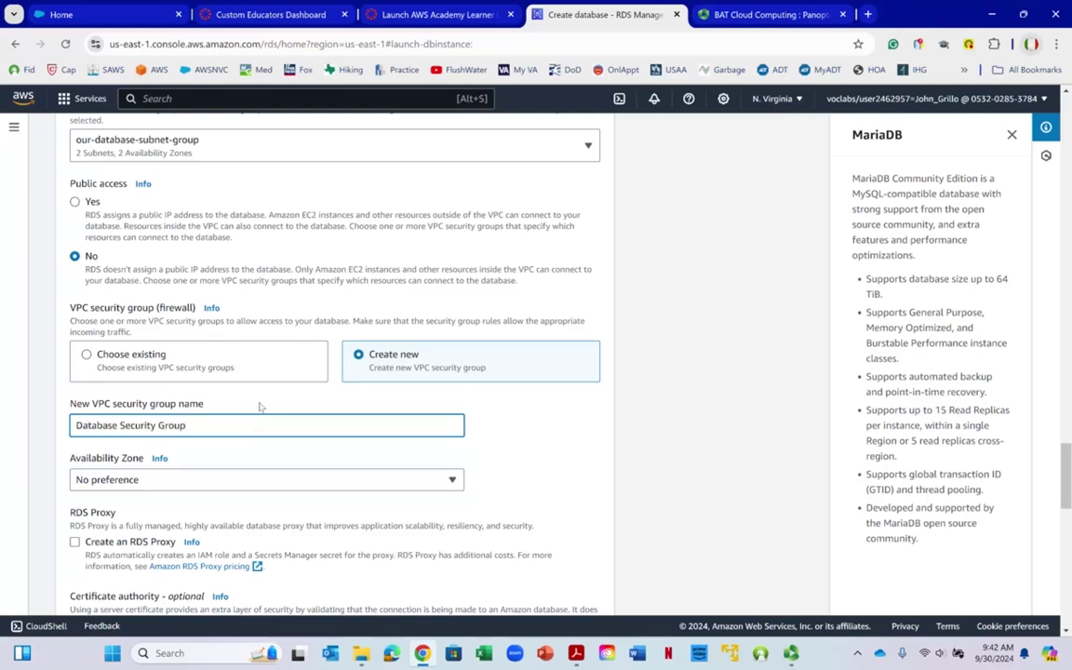
# Set the Availability Zone to us-east-1a and scroll to the bottom of the form
pyautogui.scroll(-2, 408, 342)
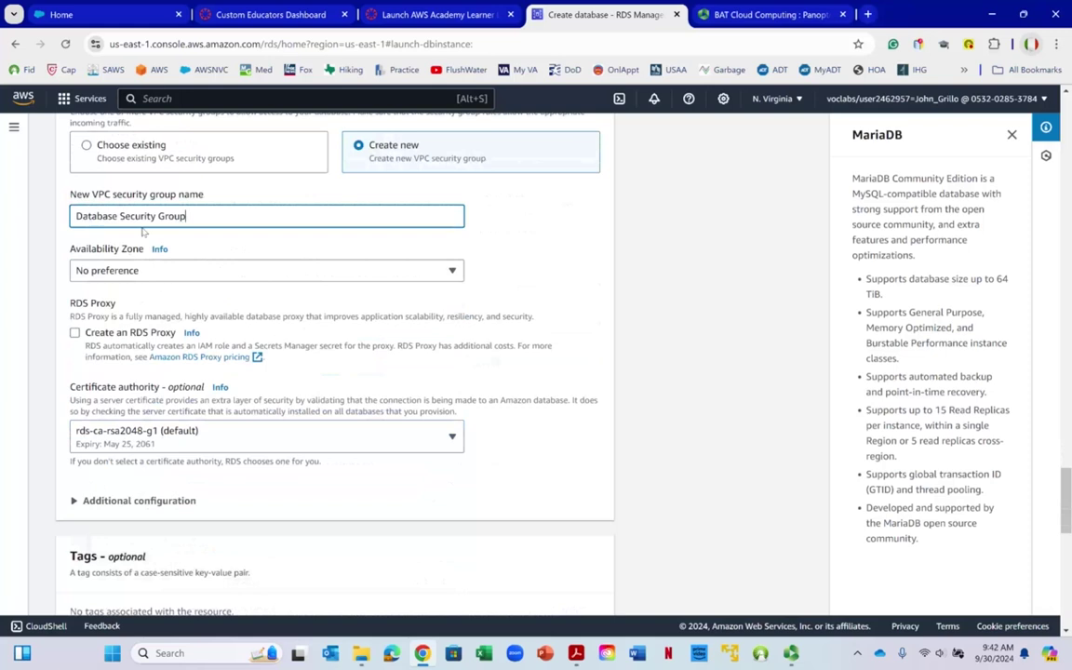
pyautogui.click(146, 271)
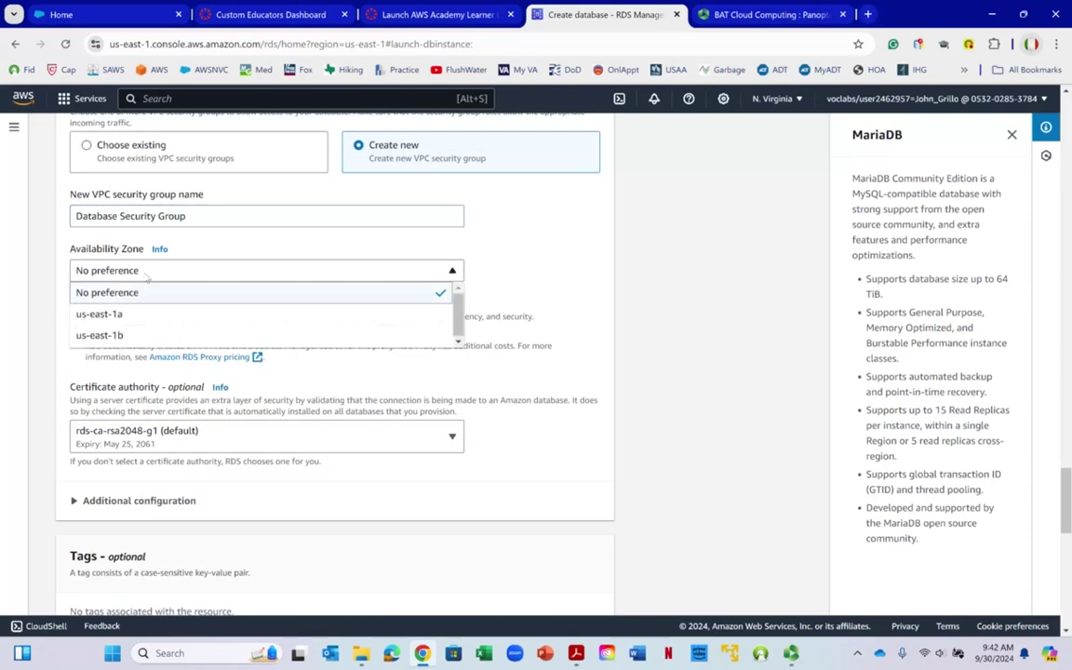
pyautogui.click(138, 317)
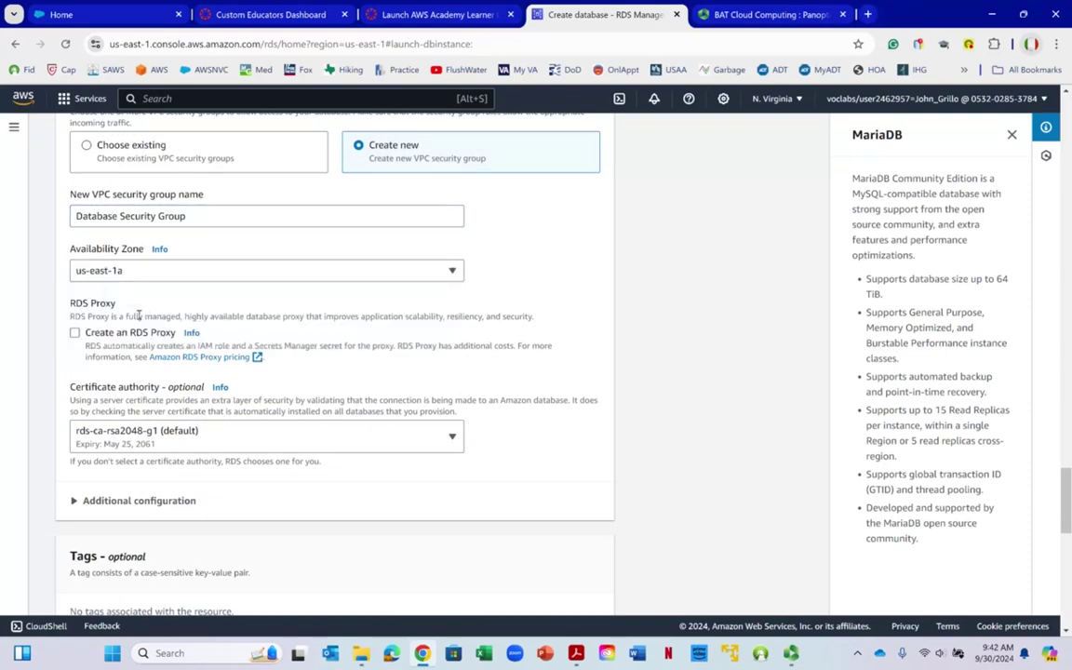
pyautogui.scroll(-3, 209, 299)
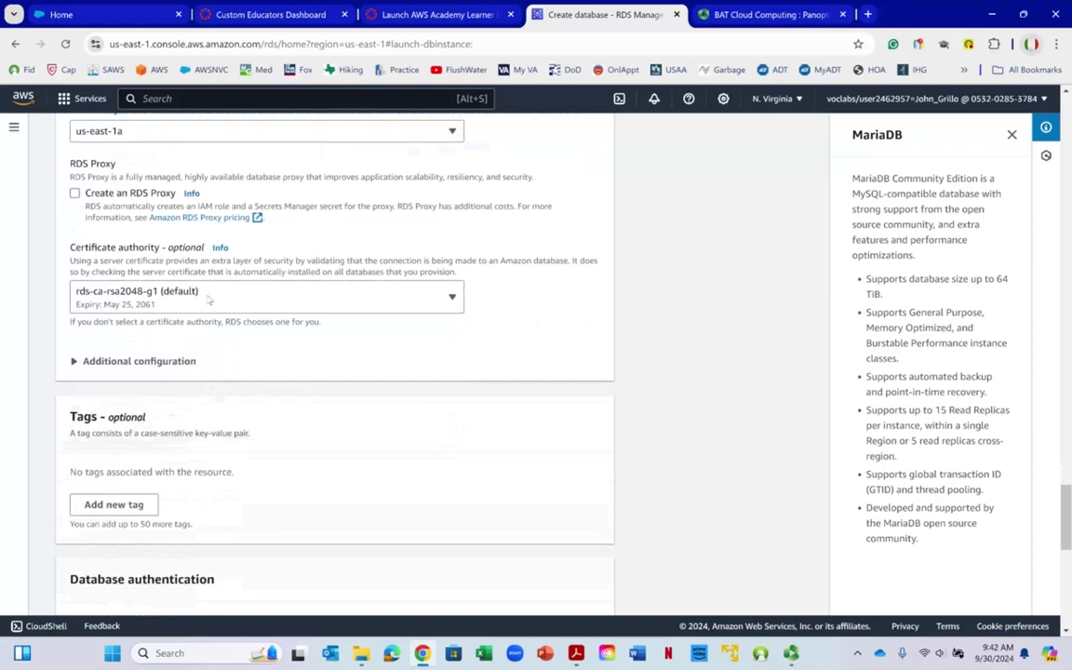
pyautogui.scroll(-5, 103, 227)
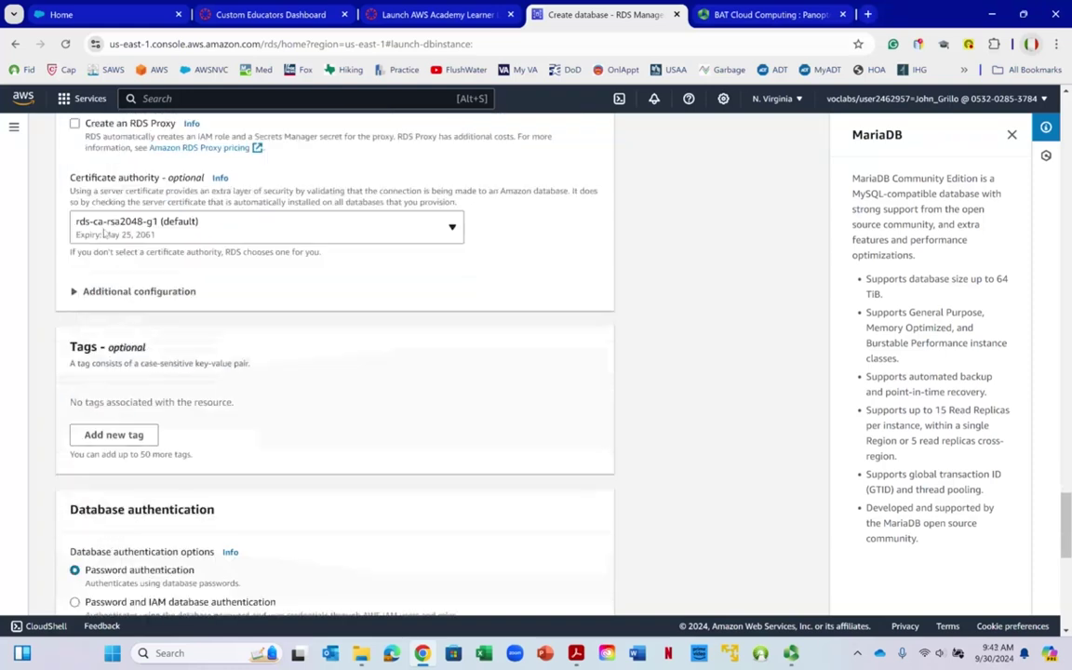
pyautogui.scroll(-4, 107, 228)
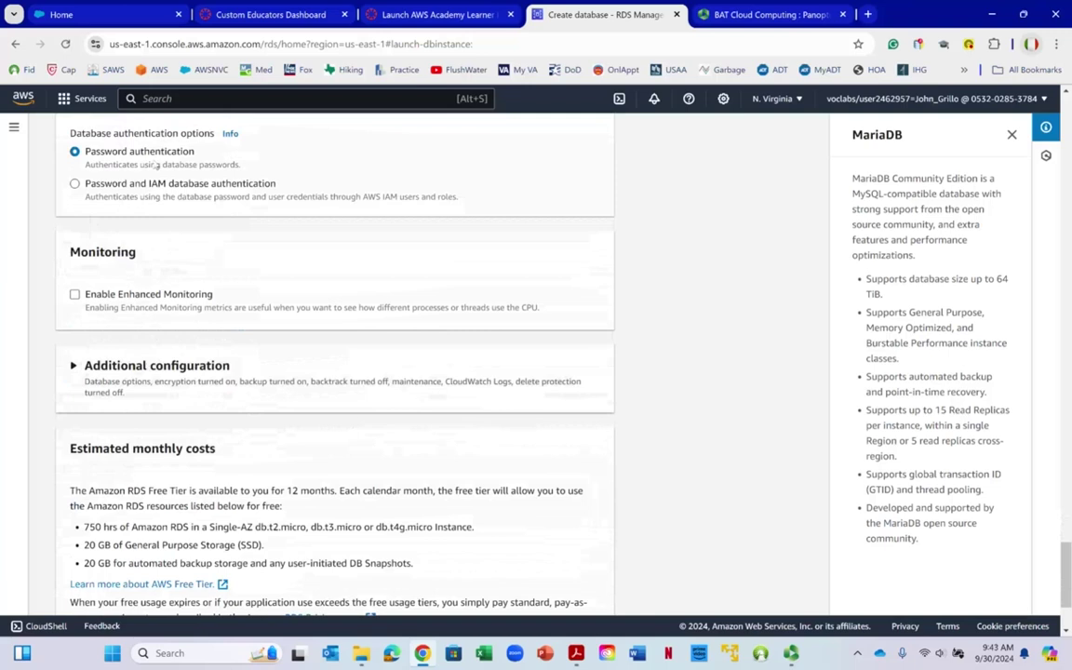
pyautogui.scroll(-3, 233, 170)
pyautogui.rightClick(233, 172)
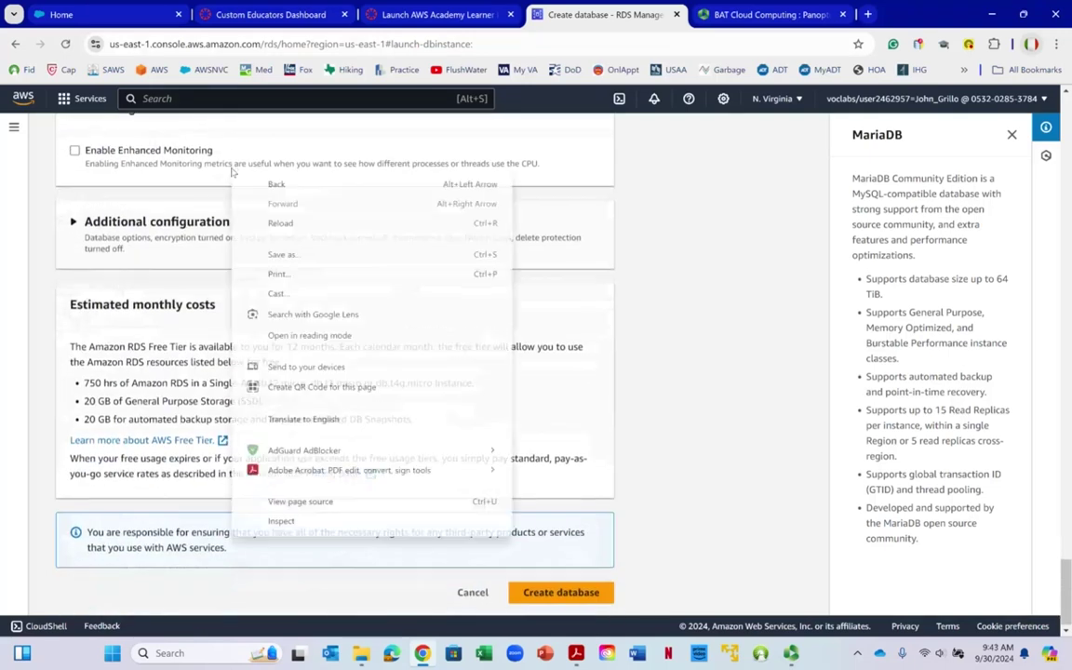
pyautogui.press('Escape')
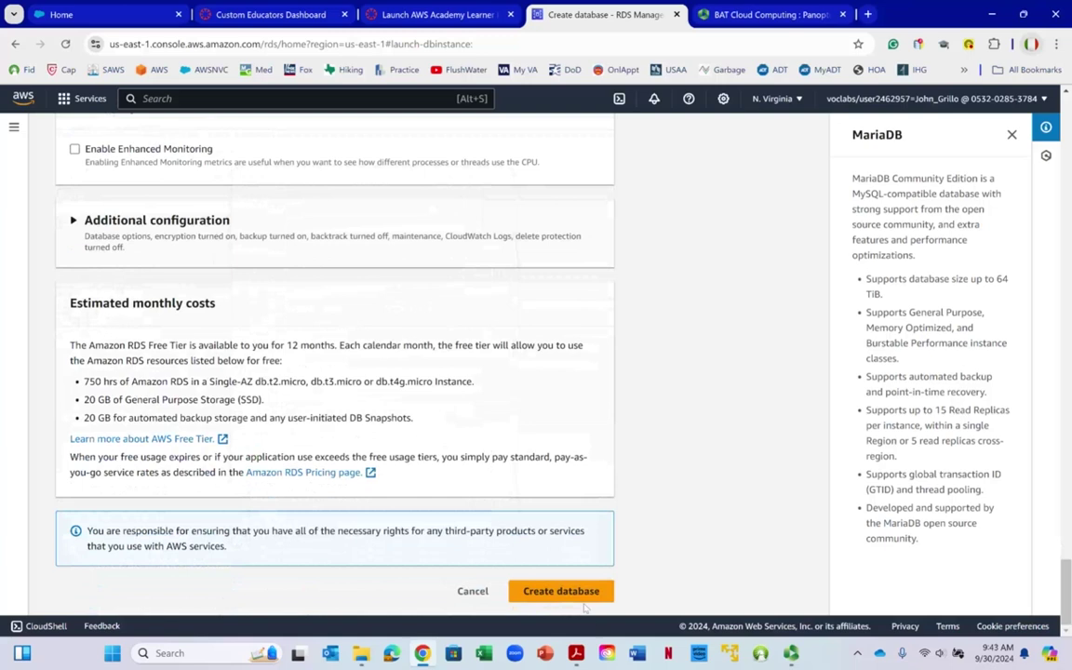
# Create the database mydatabase, accepting the password warning and closing the suggested add-ons offer
pyautogui.click(588, 599)
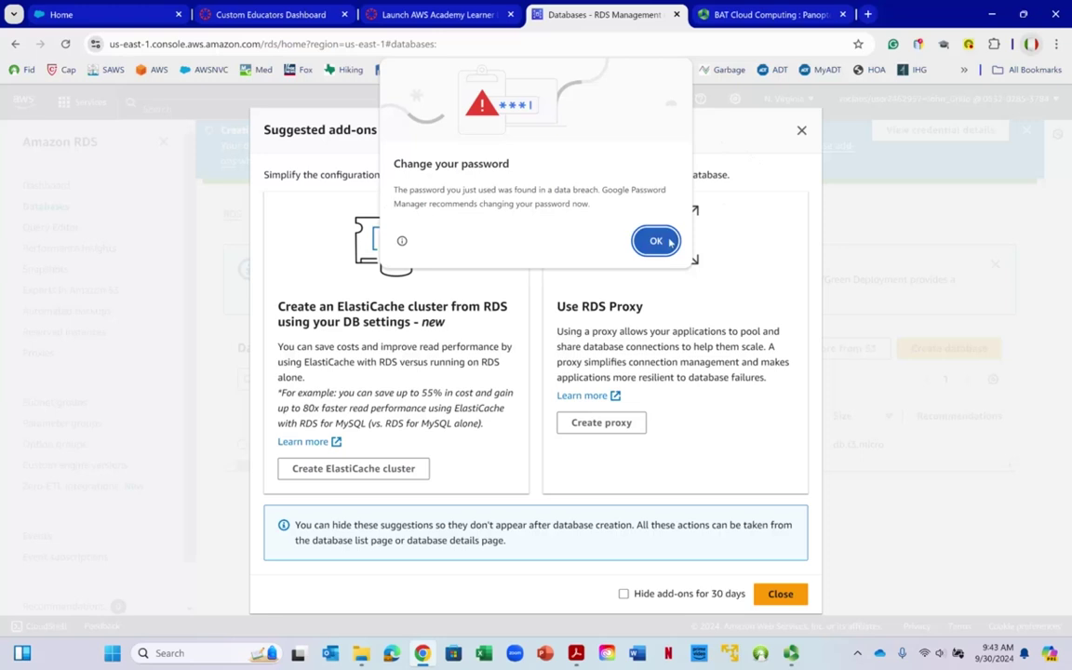
pyautogui.click(656, 241)
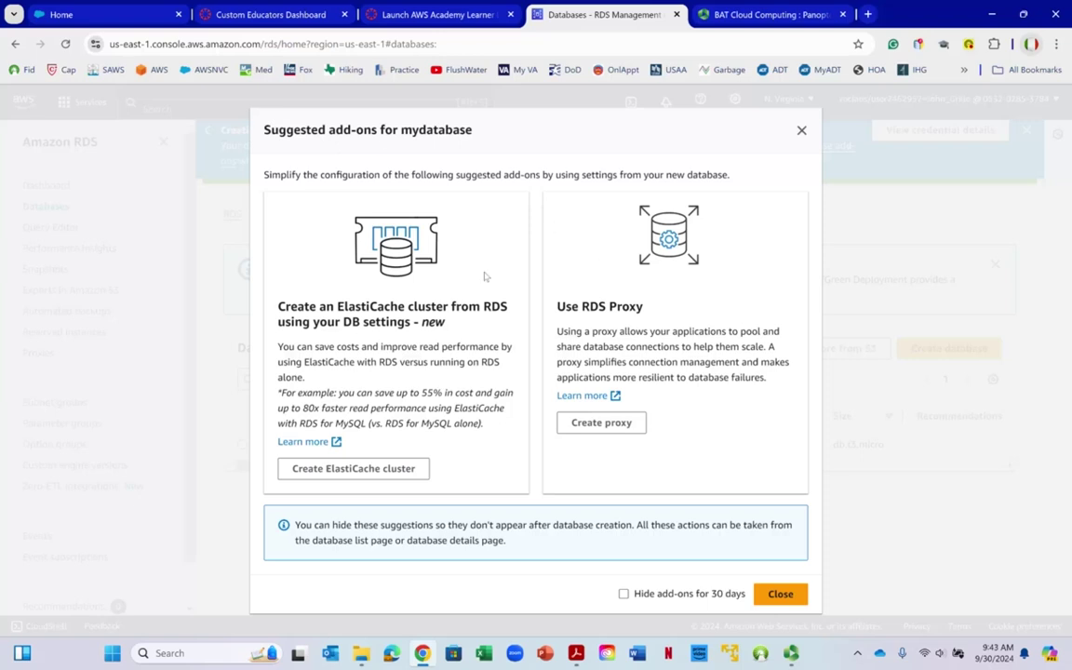
pyautogui.click(776, 596)
# Switch to the AWS architecture diagram PDF in Adobe Acrobat
pyautogui.rightClick(776, 596)
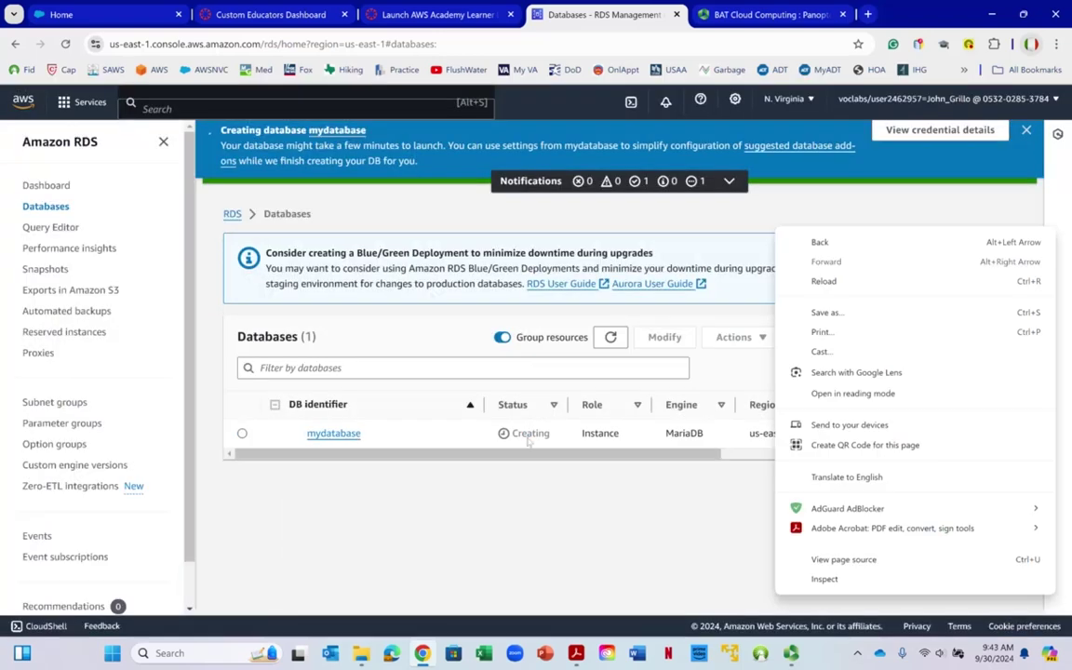
pyautogui.click(529, 433)
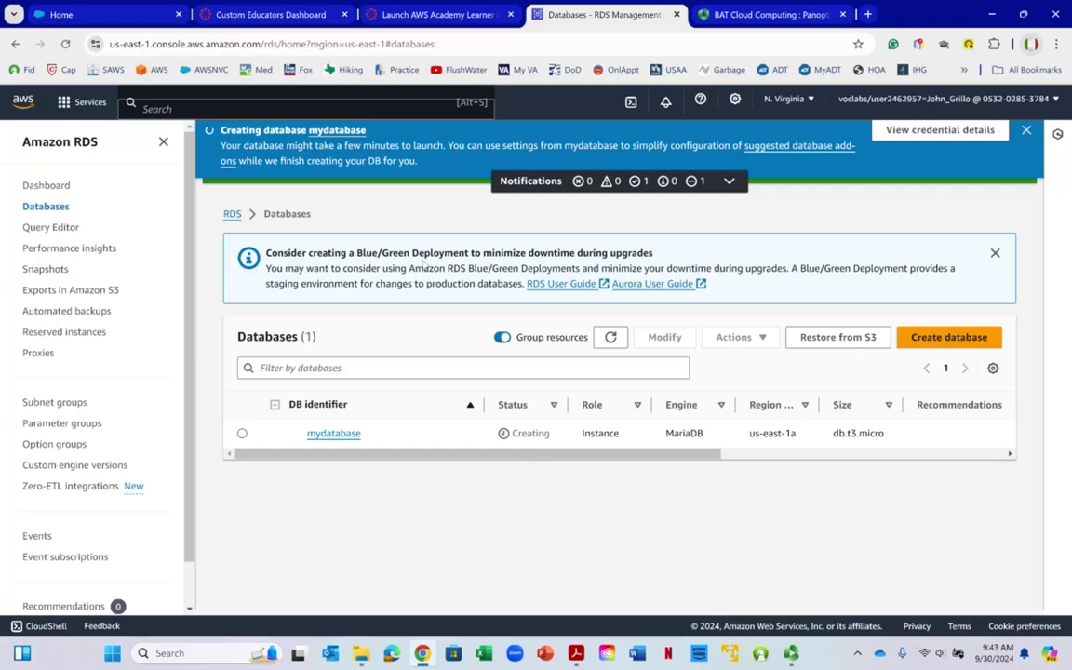
pyautogui.click(577, 655)
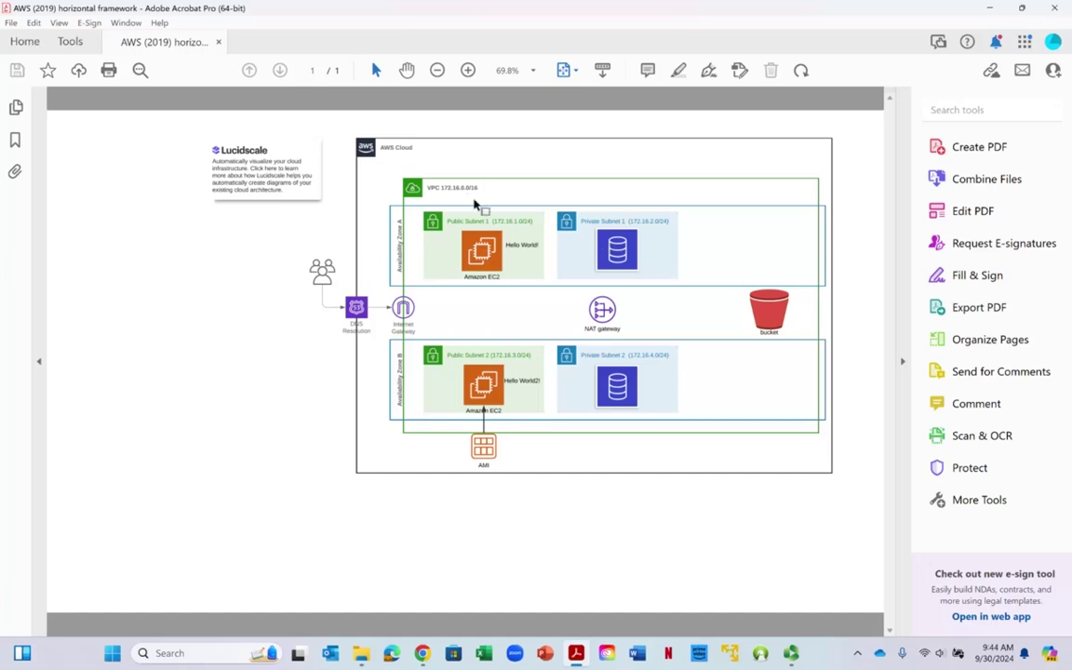
# Minimize the Acrobat diagram to reveal RDS Databases with mydatabase still creating
pyautogui.rightClick(482, 250)
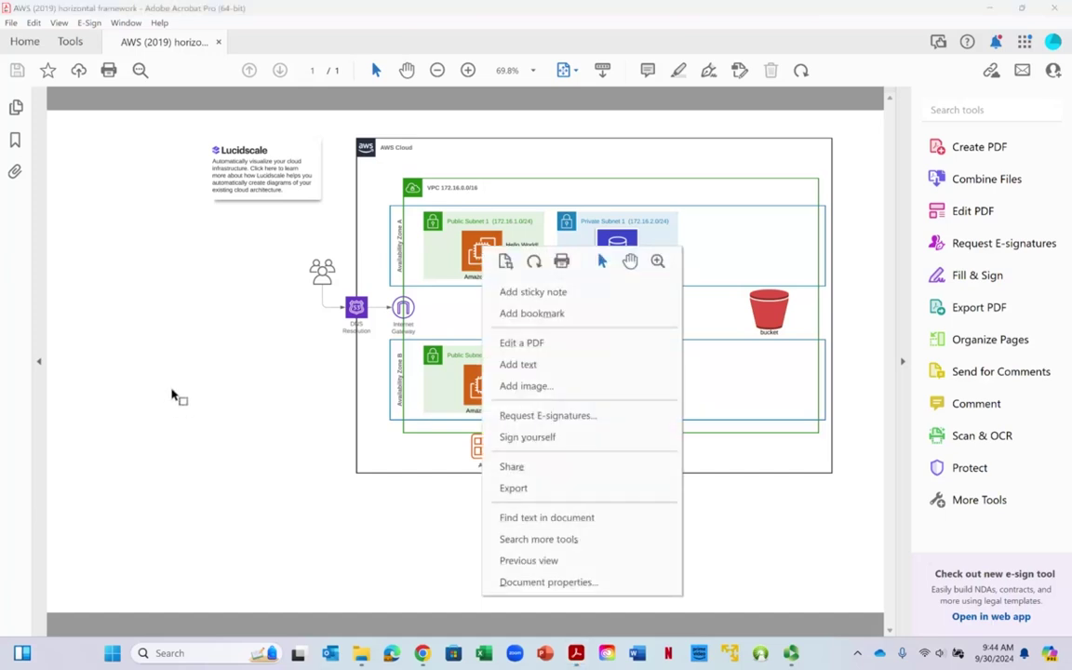
pyautogui.press('Escape')
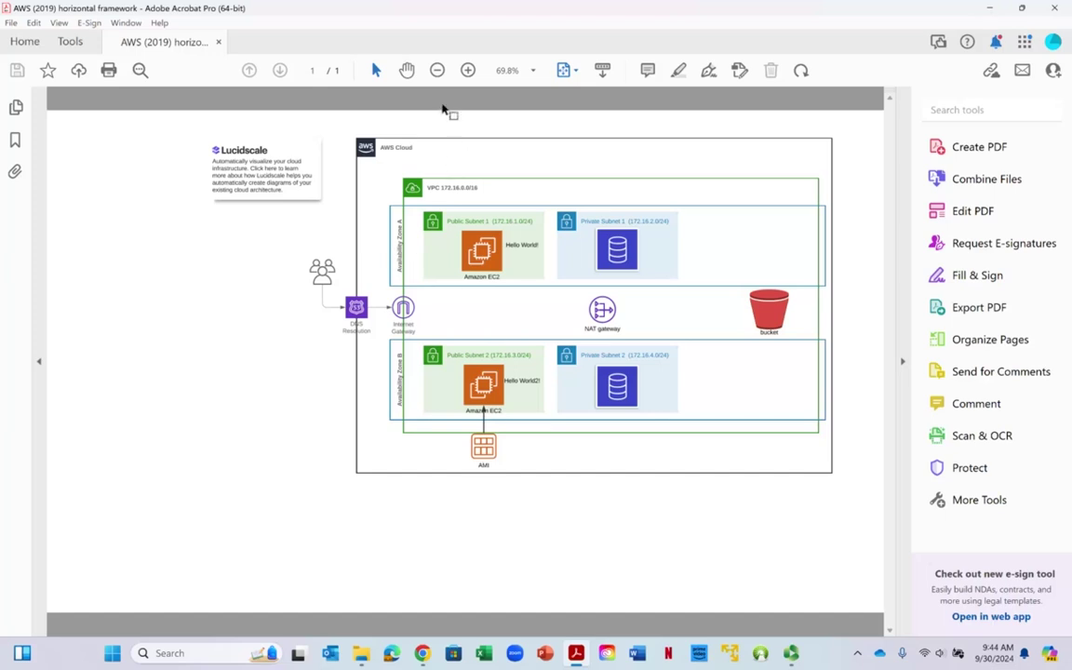
pyautogui.click(985, 10)
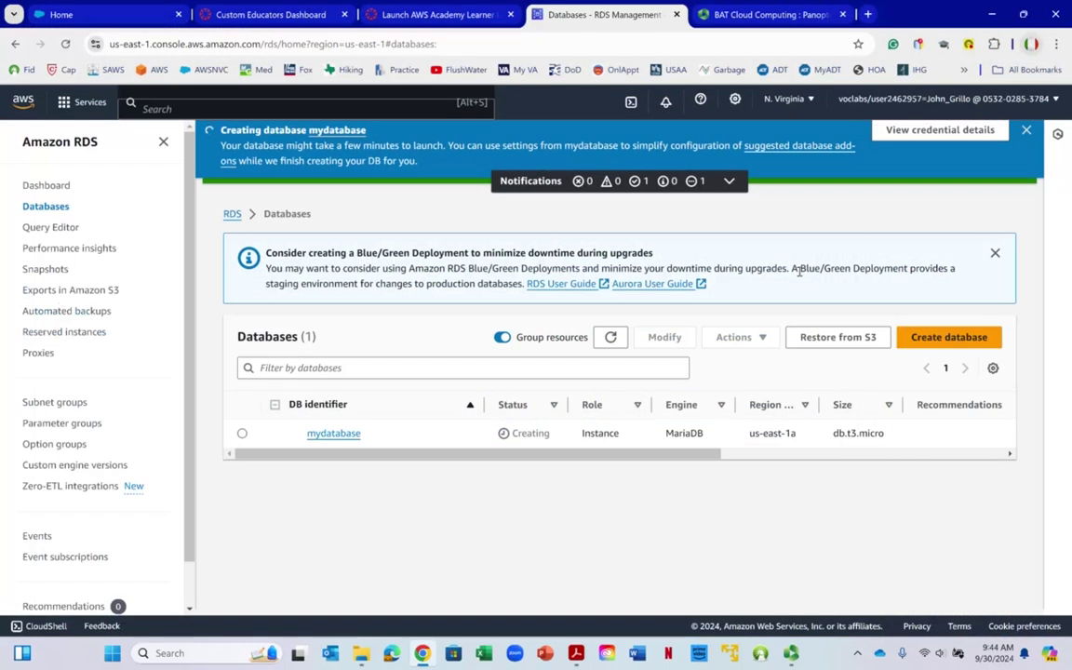
# Search 'ec2', open the EC2 service and go to its Security Groups list
pyautogui.rightClick(64, 104)
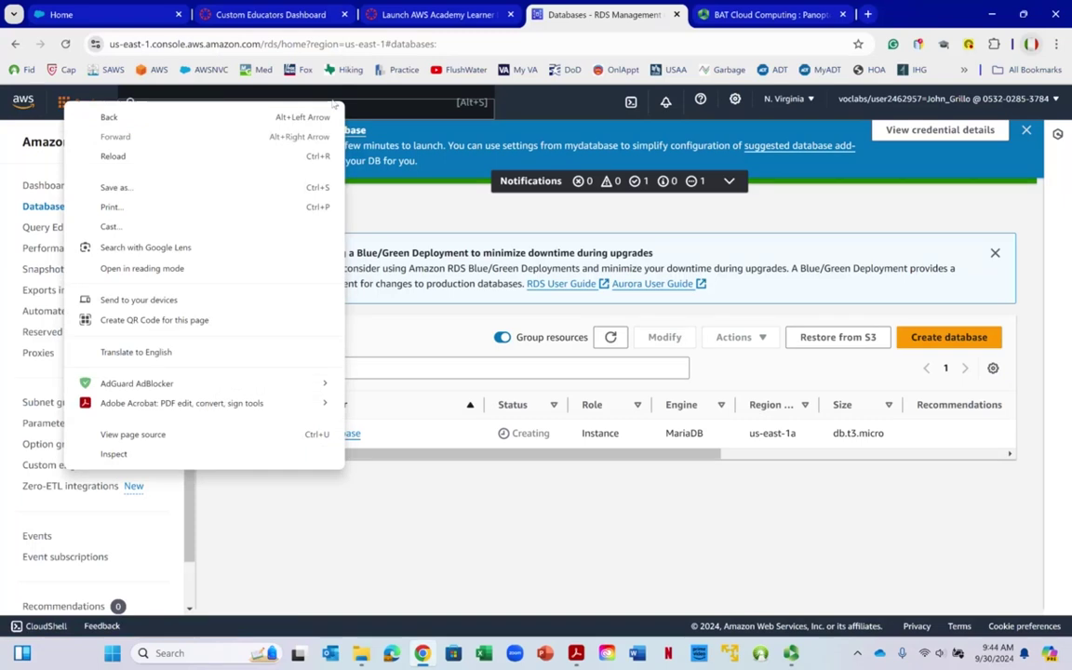
pyautogui.press('Escape')
pyautogui.click(345, 104)
pyautogui.write('ec2')
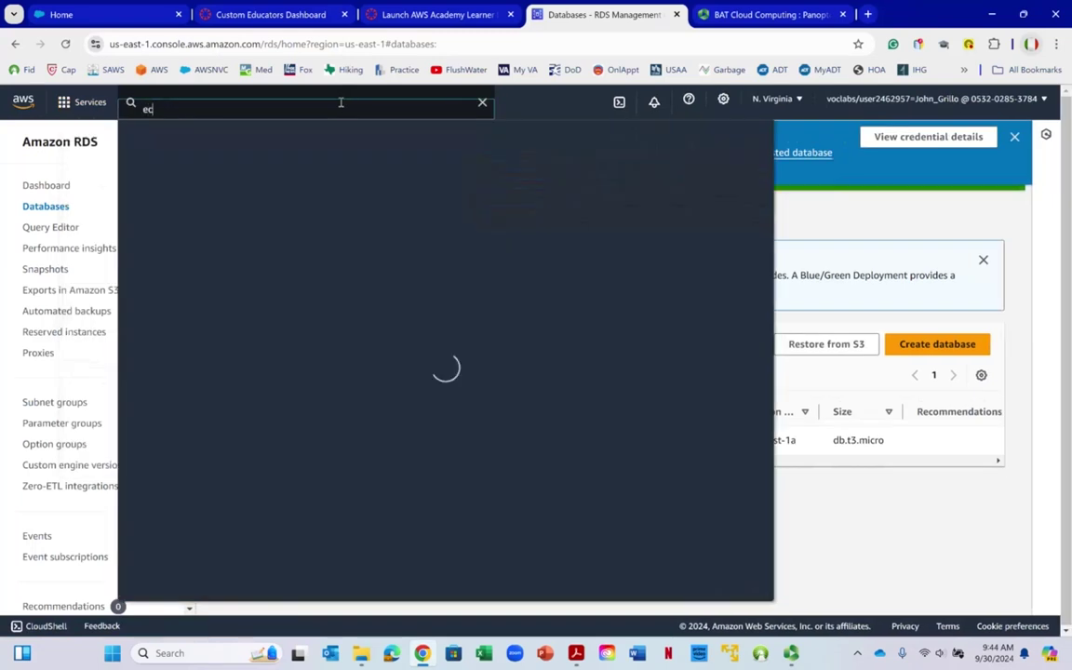
pyautogui.moveTo(340, 214)
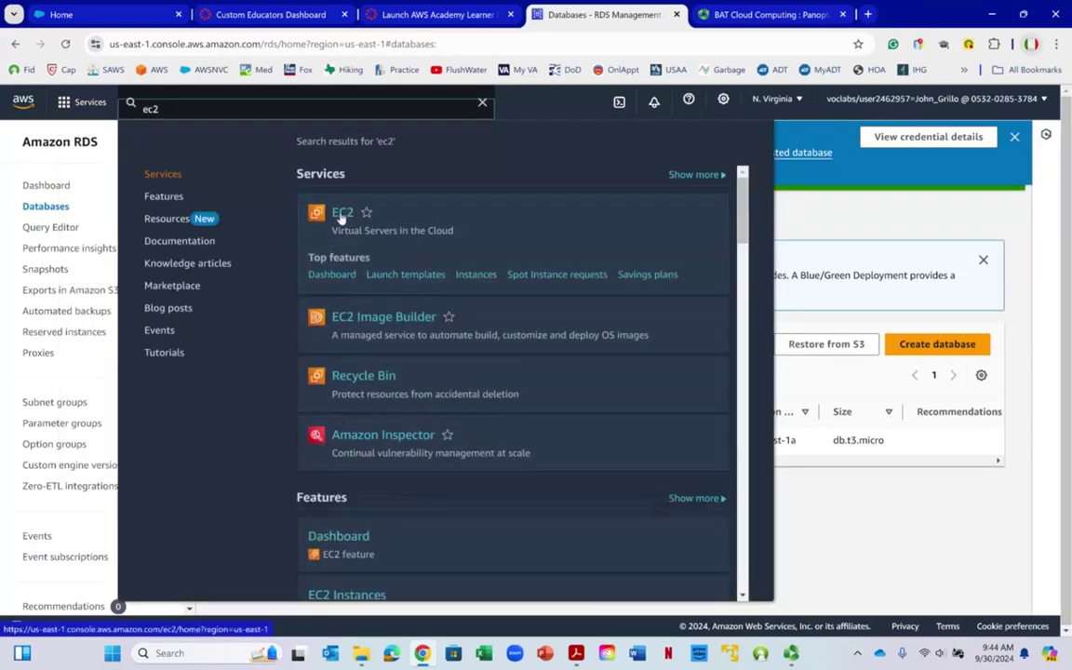
pyautogui.click(341, 215)
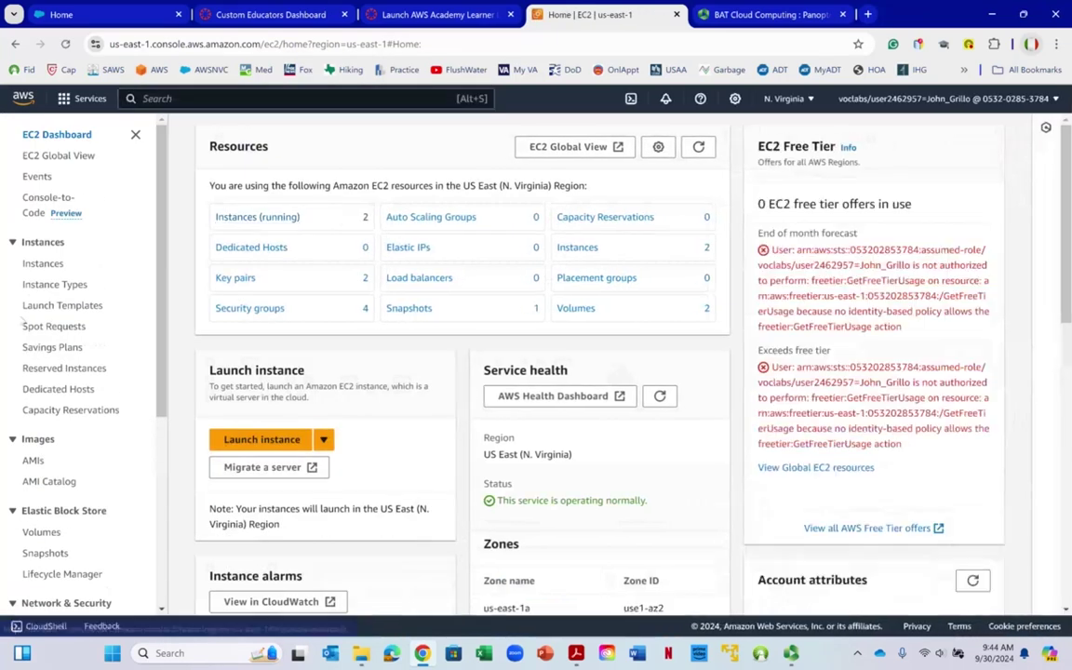
pyautogui.scroll(-5, 93, 308)
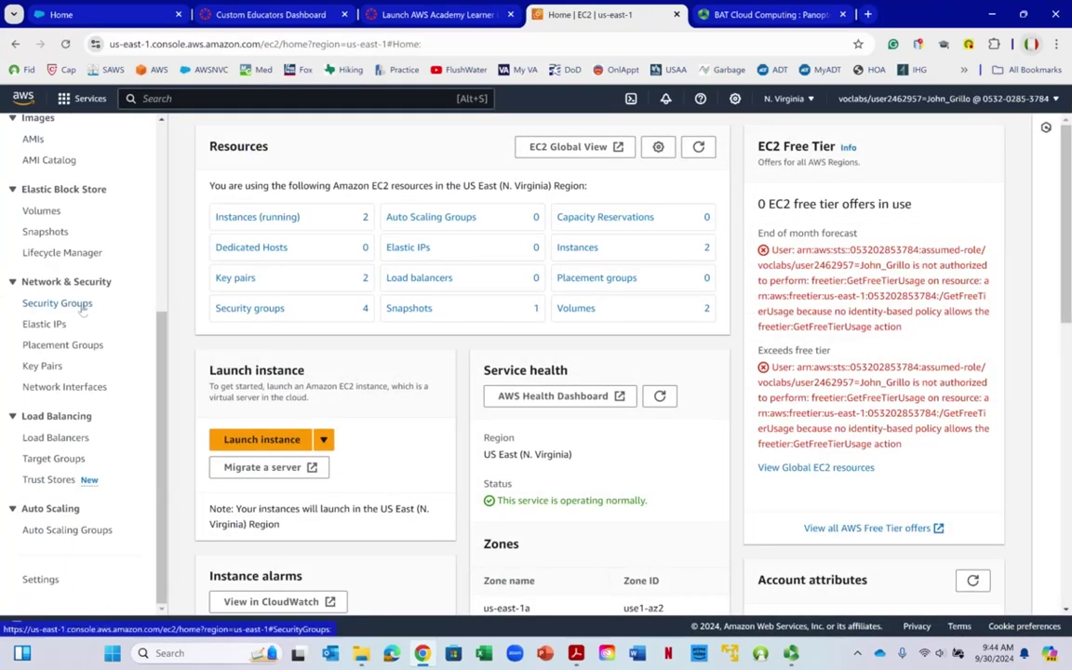
pyautogui.click(58, 304)
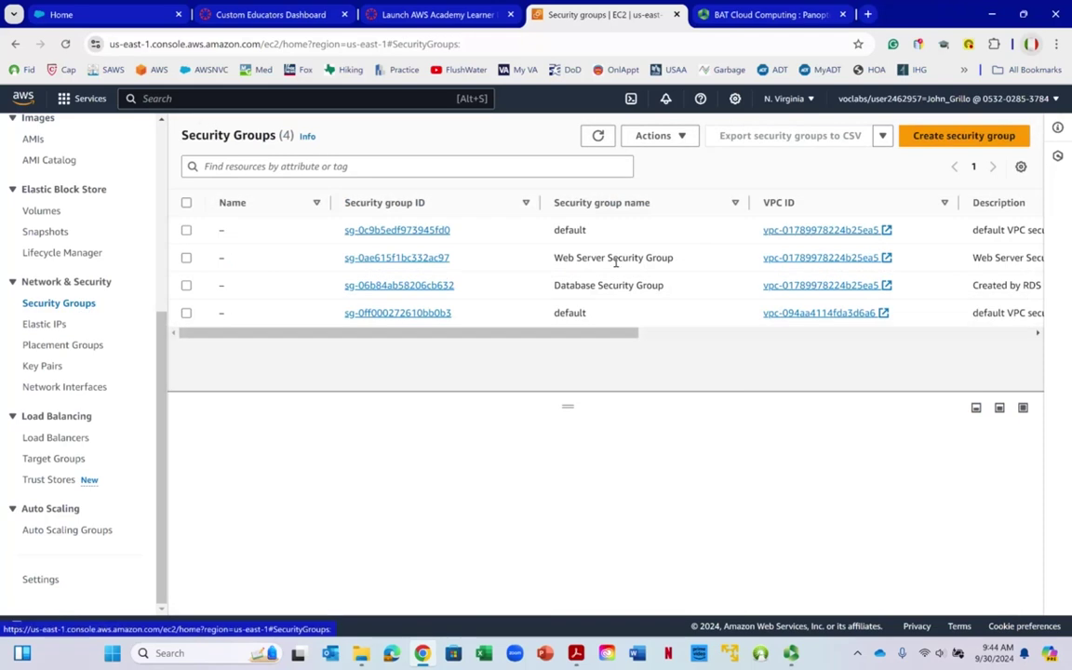
# Open the Web Server Security Group, view its outbound rule editor, then return to the groups list
pyautogui.click(424, 260)
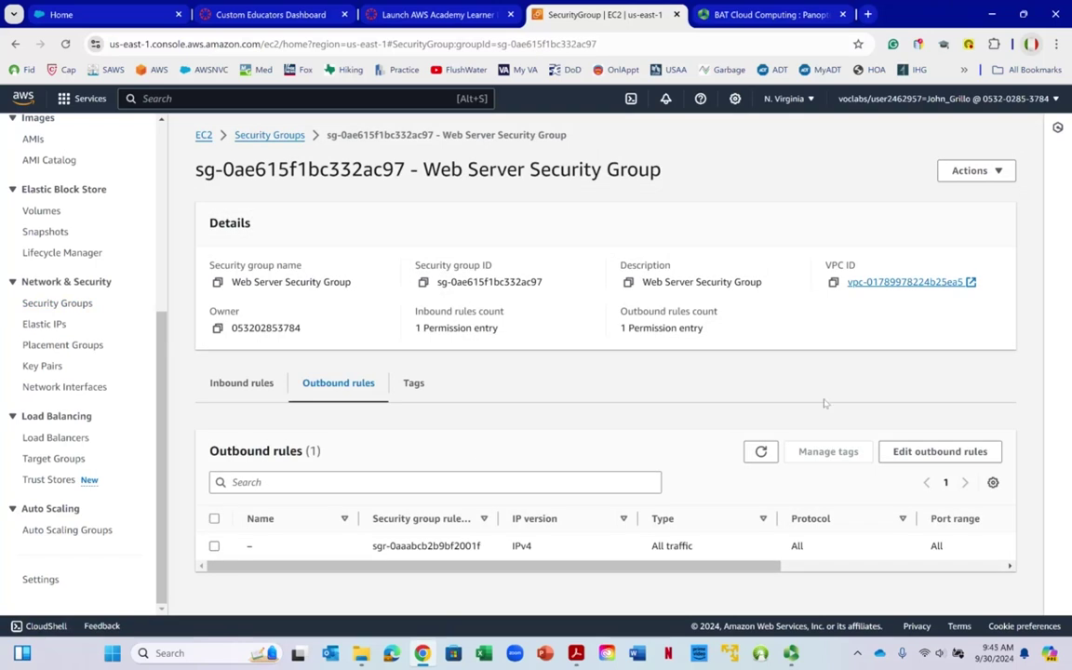
pyautogui.click(919, 453)
pyautogui.rightClick(862, 425)
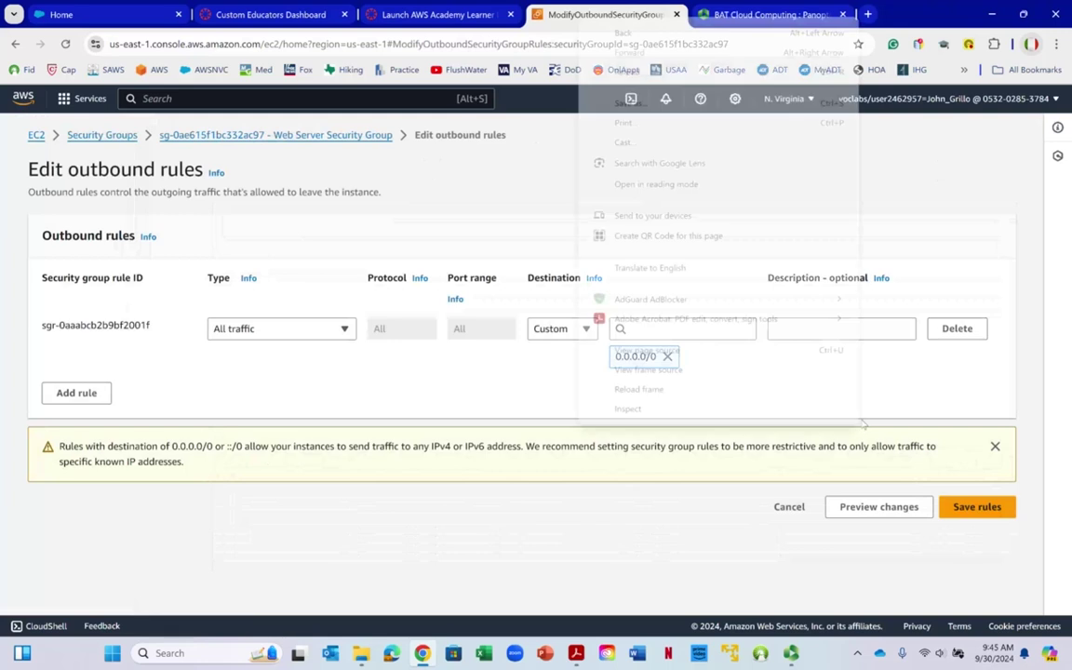
pyautogui.click(217, 392)
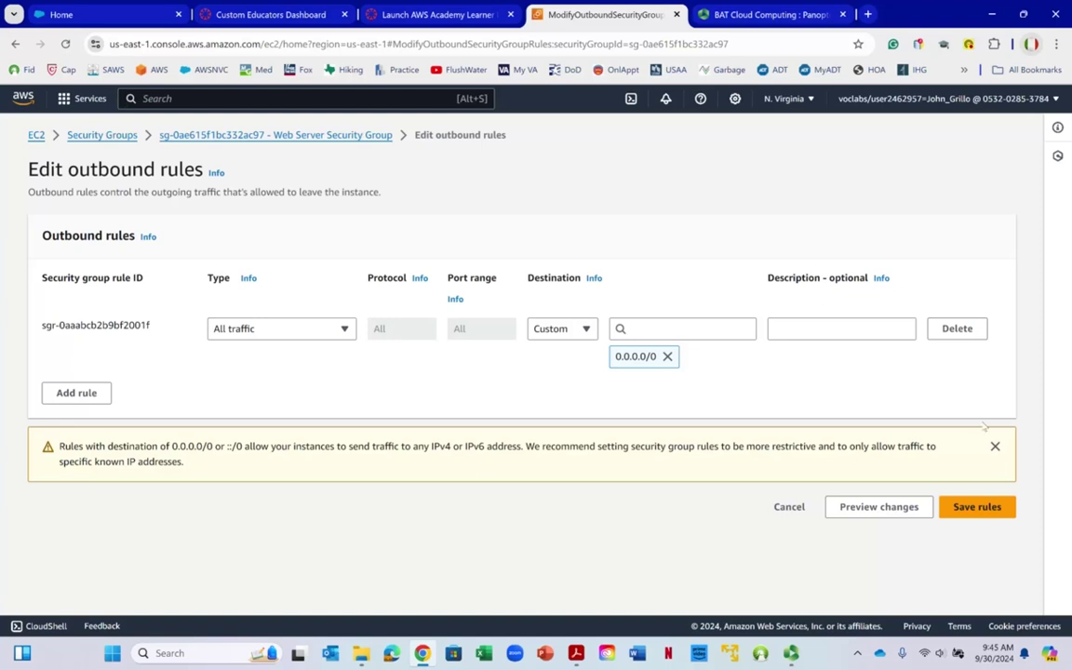
pyautogui.click(16, 44)
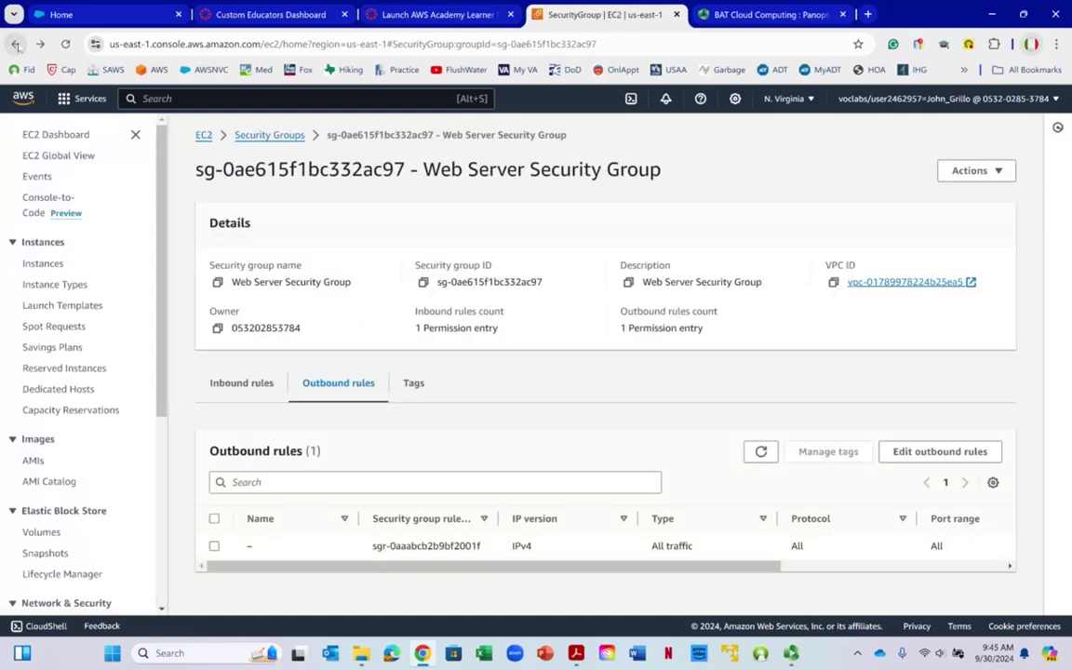
pyautogui.click(16, 43)
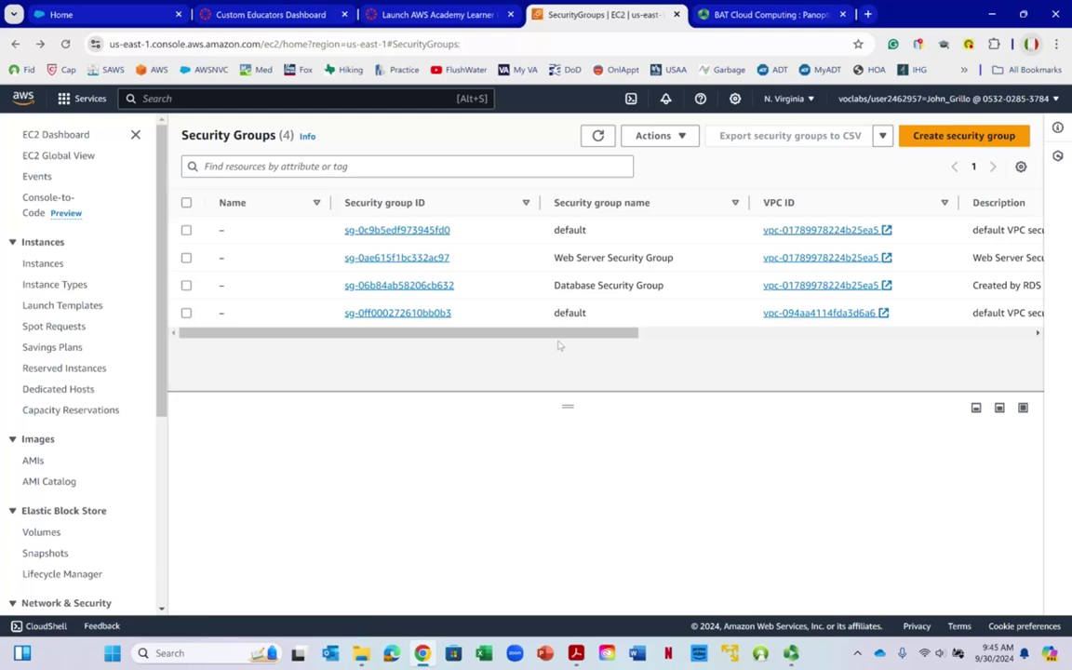
# Reopen the Web Server Security Group and show its inbound rules with the HTTP port 80 rule
pyautogui.moveTo(595, 333); pyautogui.dragTo(427, 381)
pyautogui.rightClick(427, 380)
pyautogui.click(415, 264)
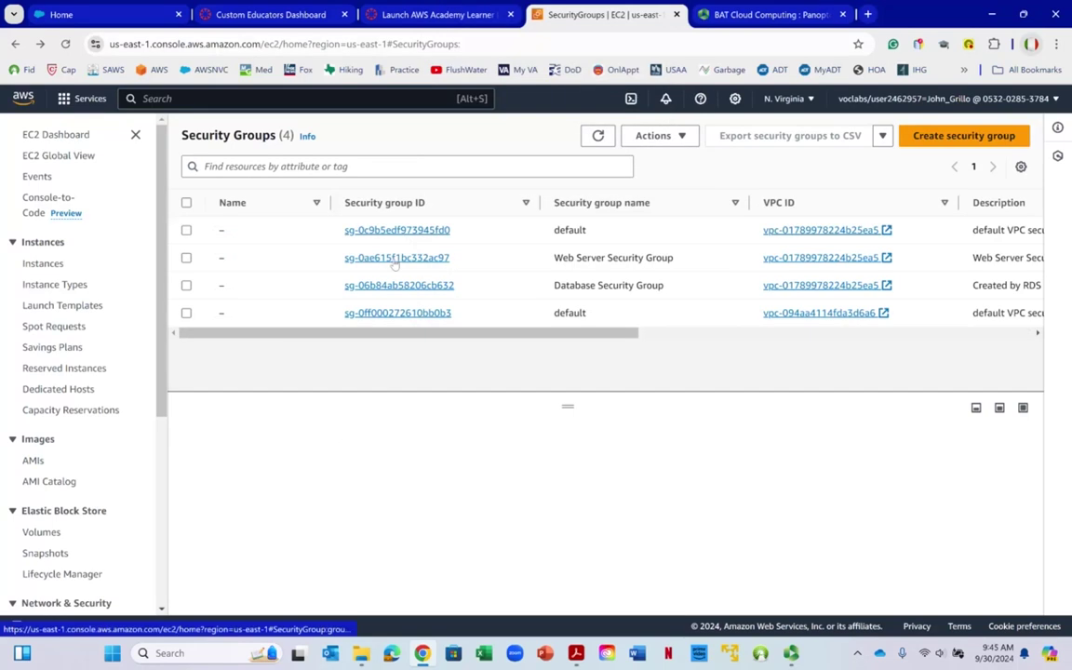
pyautogui.click(397, 259)
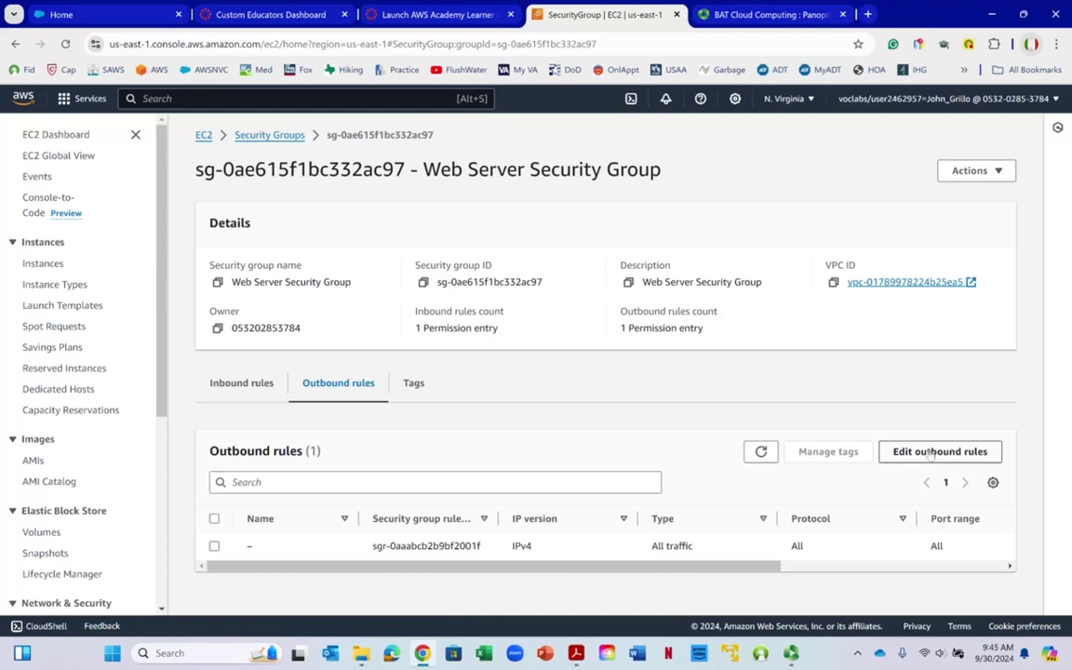
pyautogui.rightClick(651, 312)
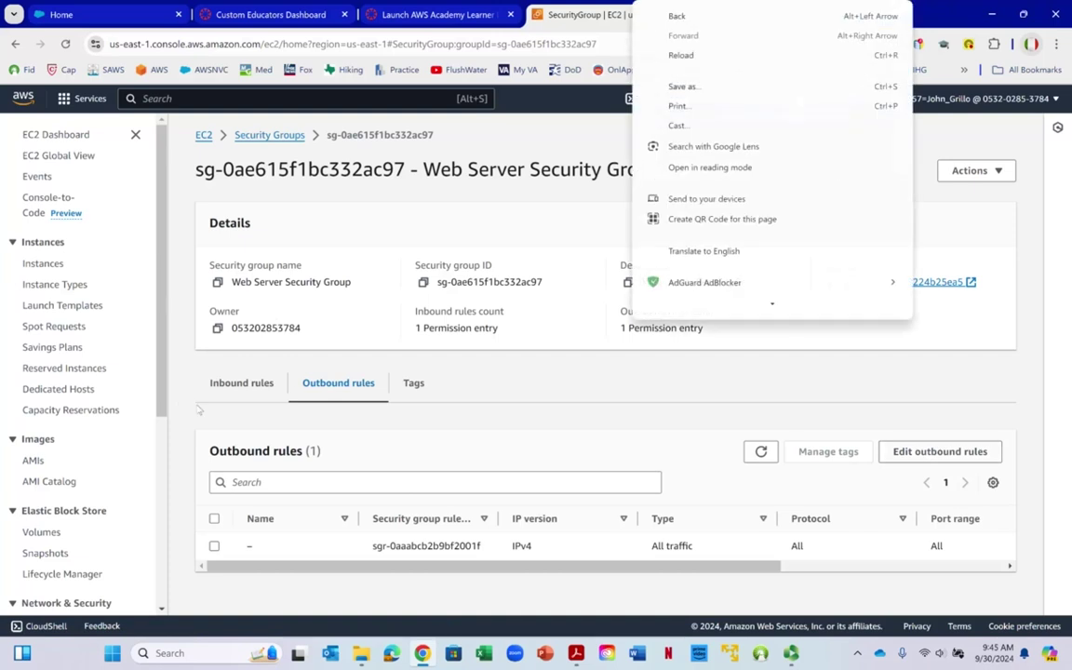
pyautogui.click(244, 391)
pyautogui.click(243, 391)
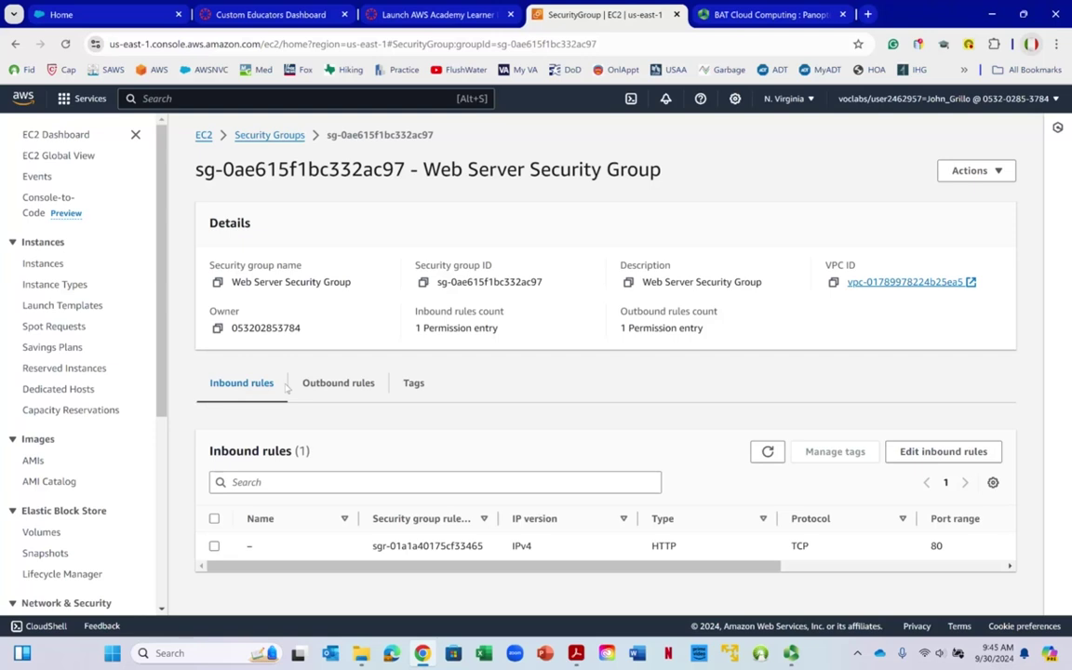
pyautogui.rightClick(251, 389)
# Edit the inbound rules and add an HTTPS rule with source 0.0.0.0/0
pyautogui.click(939, 454)
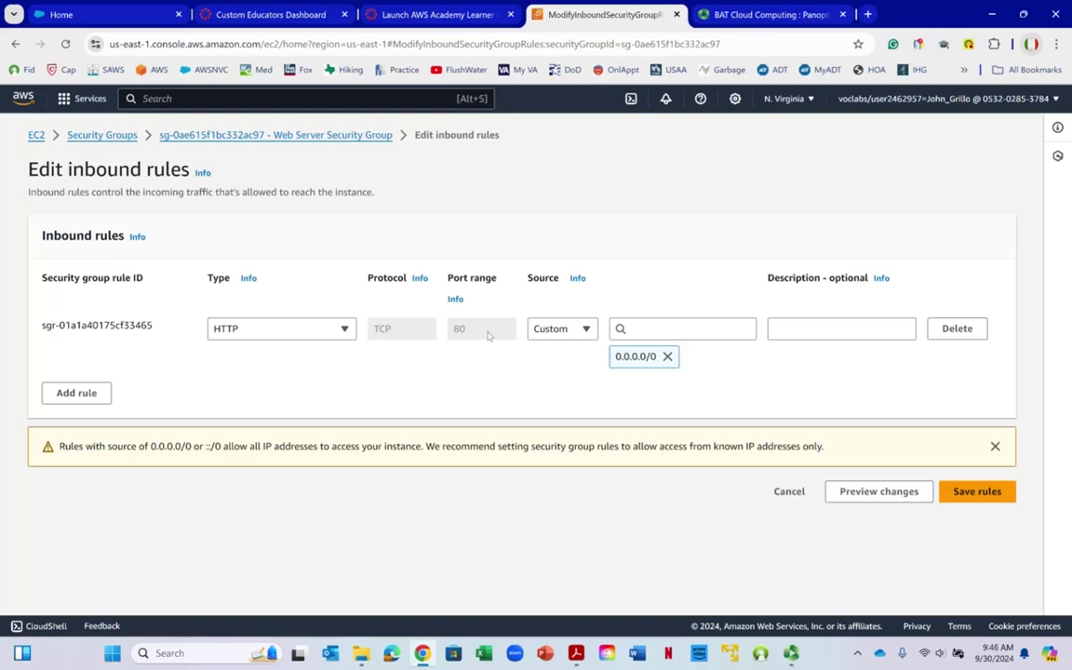
pyautogui.rightClick(635, 356)
pyautogui.click(321, 385)
pyautogui.rightClick(17, 397)
pyautogui.press('Escape')
pyautogui.click(76, 393)
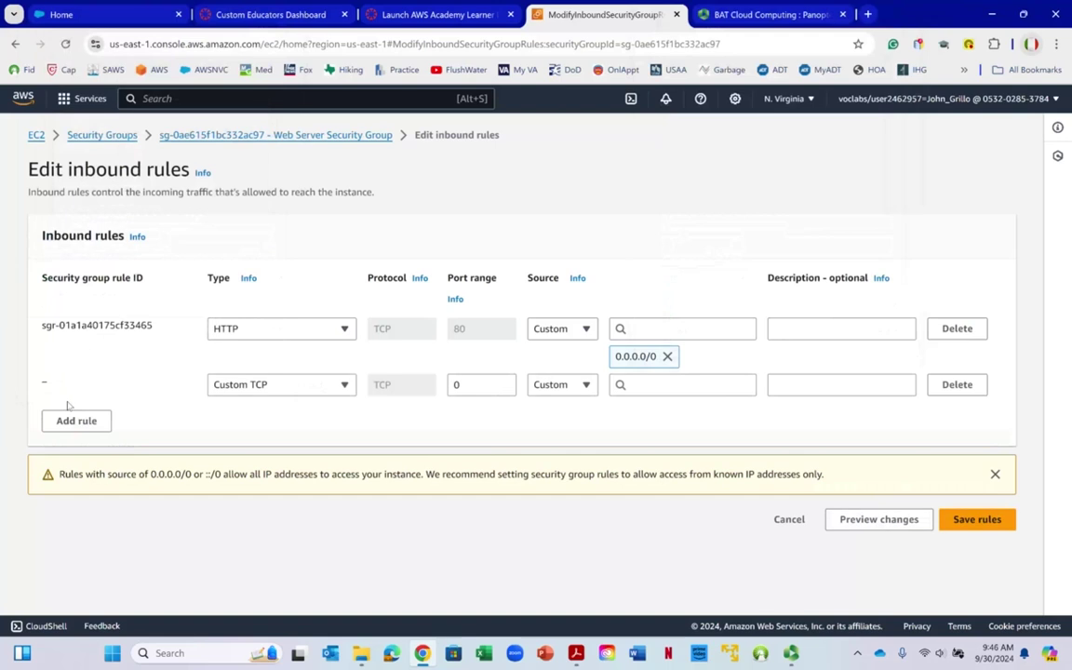
pyautogui.click(262, 391)
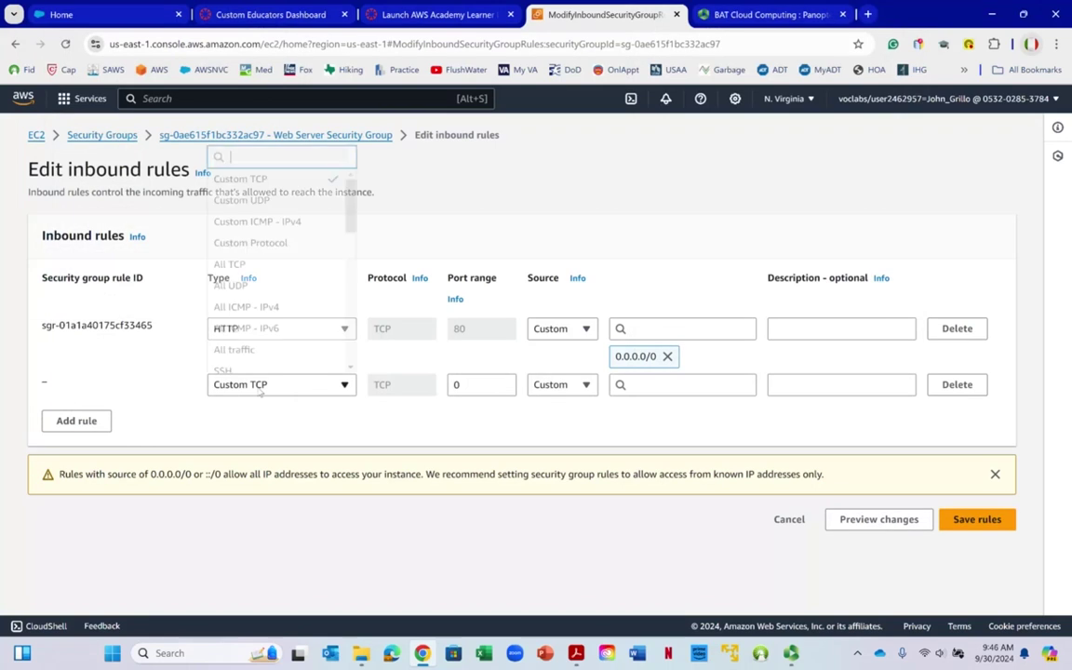
pyautogui.scroll(-3, 326, 249)
pyautogui.scroll(-4, 325, 254)
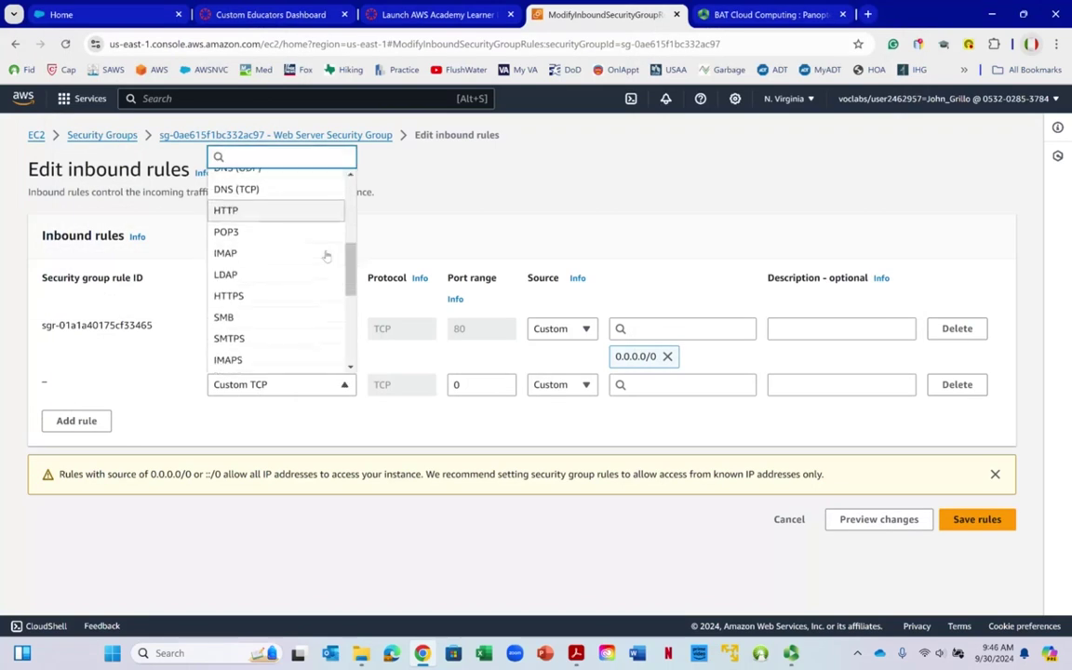
pyautogui.click(275, 193)
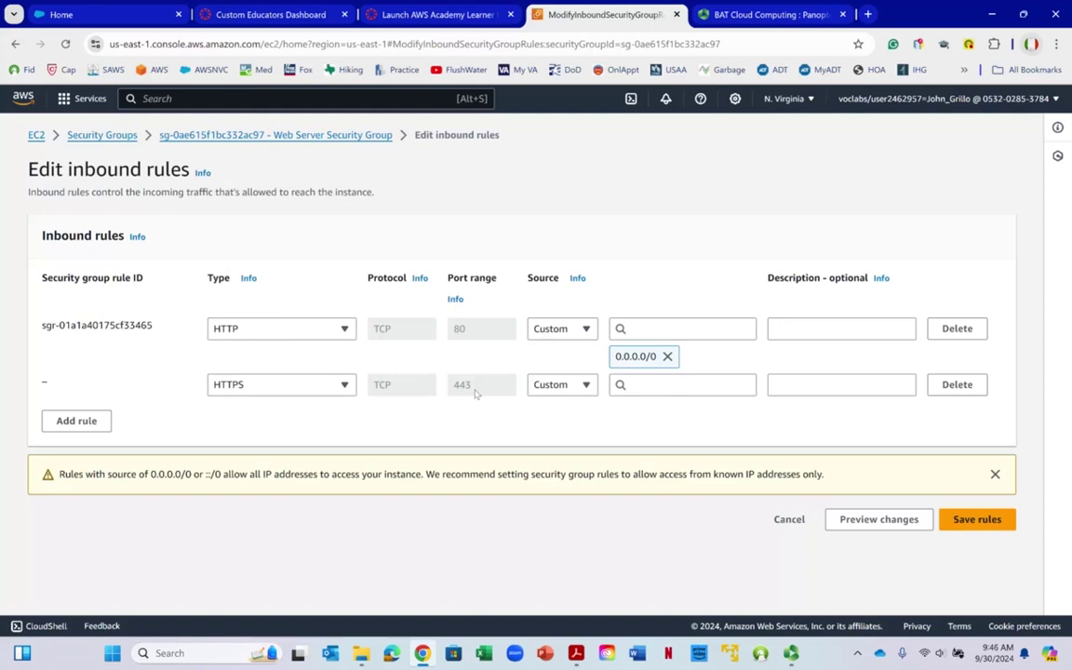
pyautogui.click(652, 384)
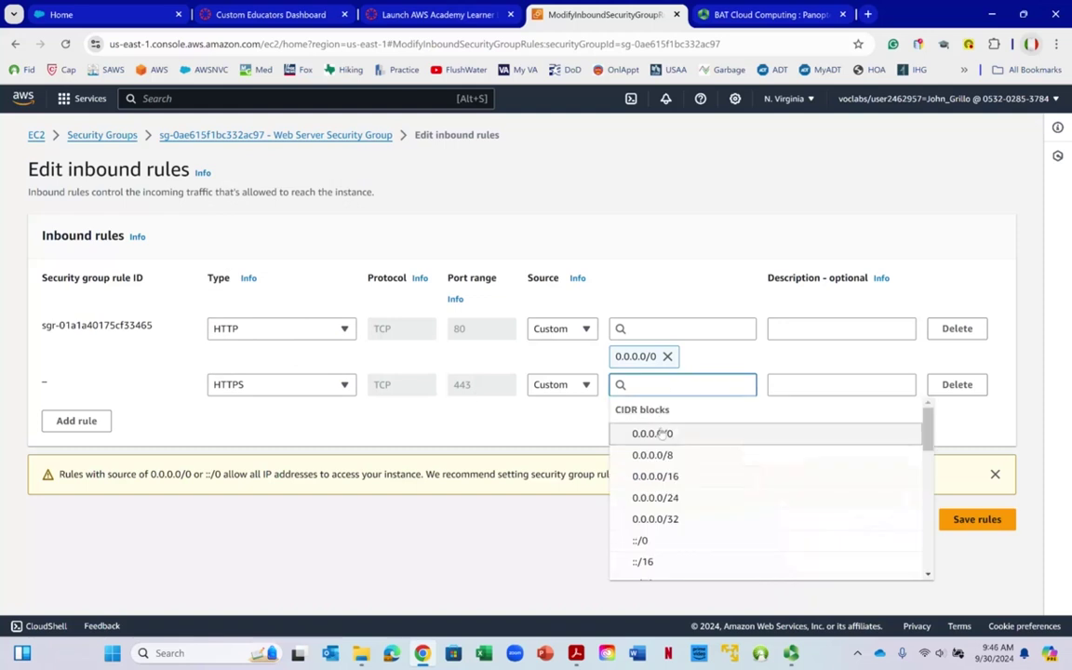
pyautogui.click(655, 433)
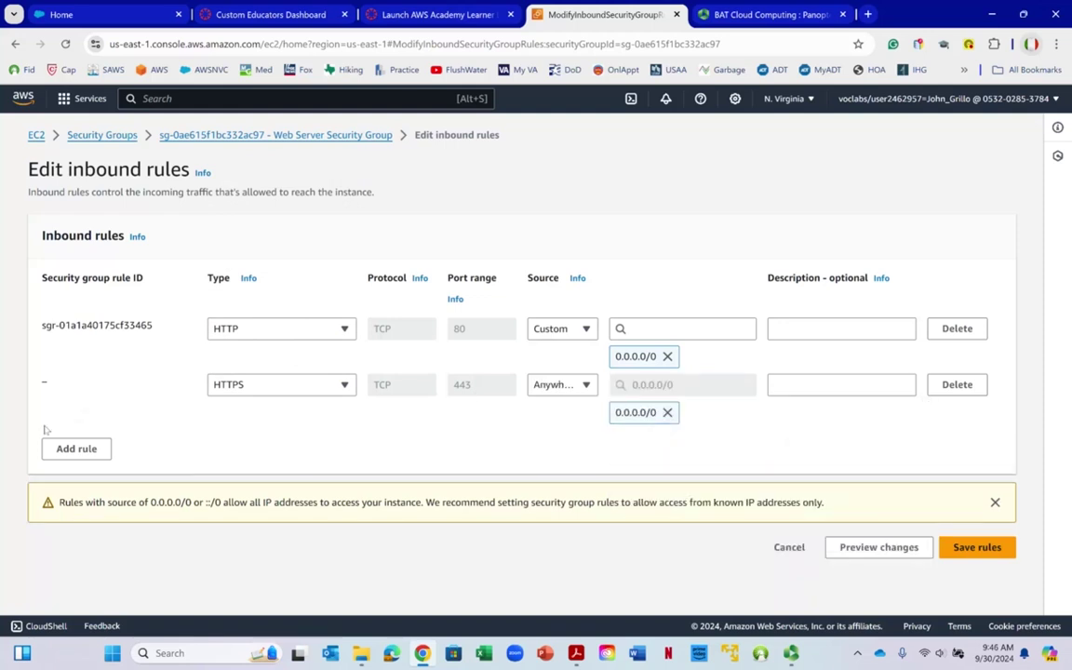
# Add an SSH rule from 0.0.0.0/0 and save the three inbound rules
pyautogui.click(71, 449)
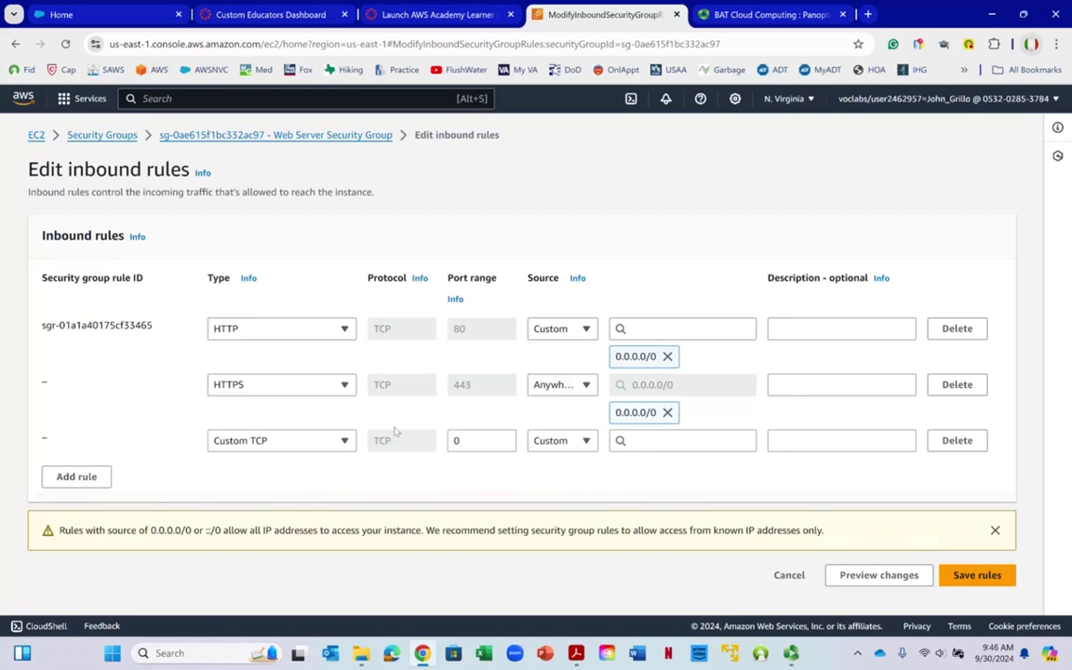
pyautogui.click(284, 440)
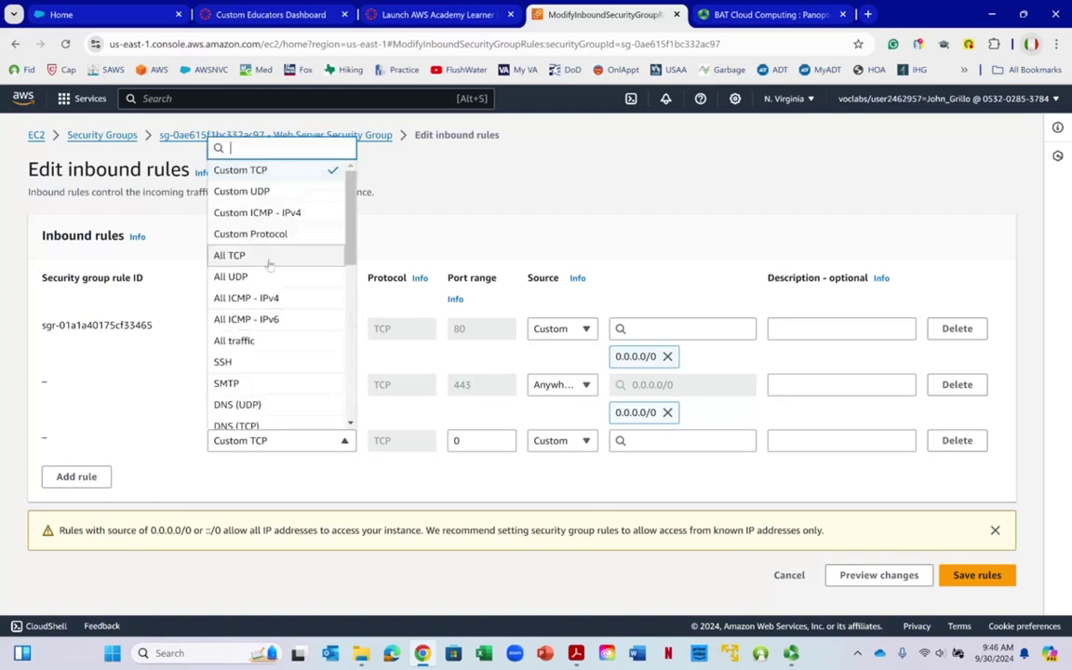
pyautogui.click(269, 362)
pyautogui.rightClick(269, 362)
pyautogui.click(571, 464)
pyautogui.click(640, 441)
pyautogui.click(652, 488)
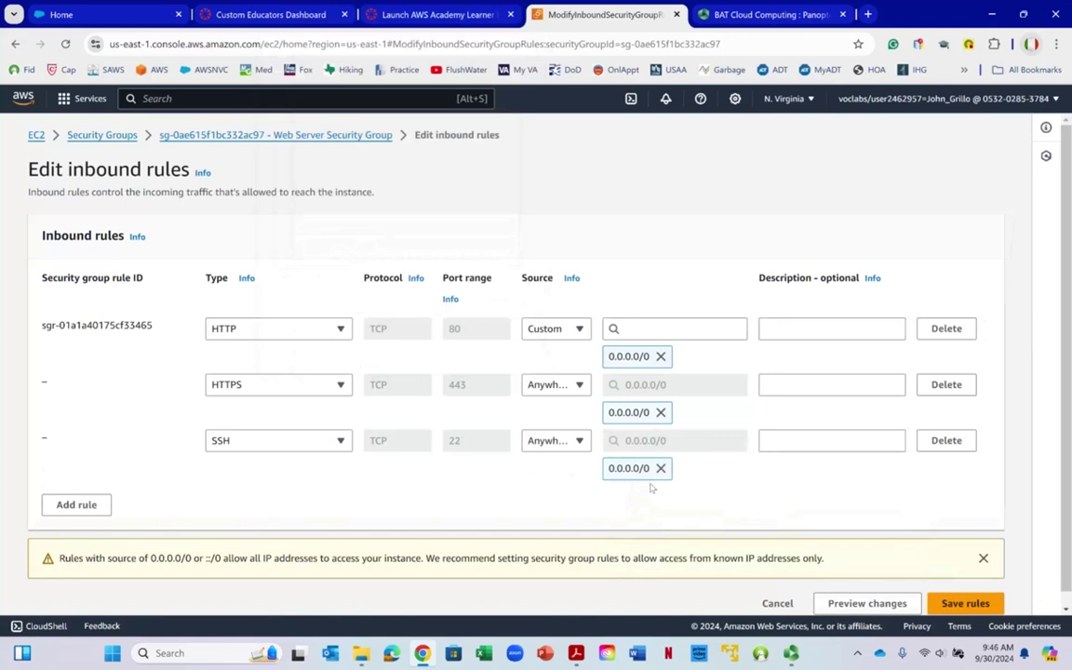
pyautogui.scroll(-1, 446, 279)
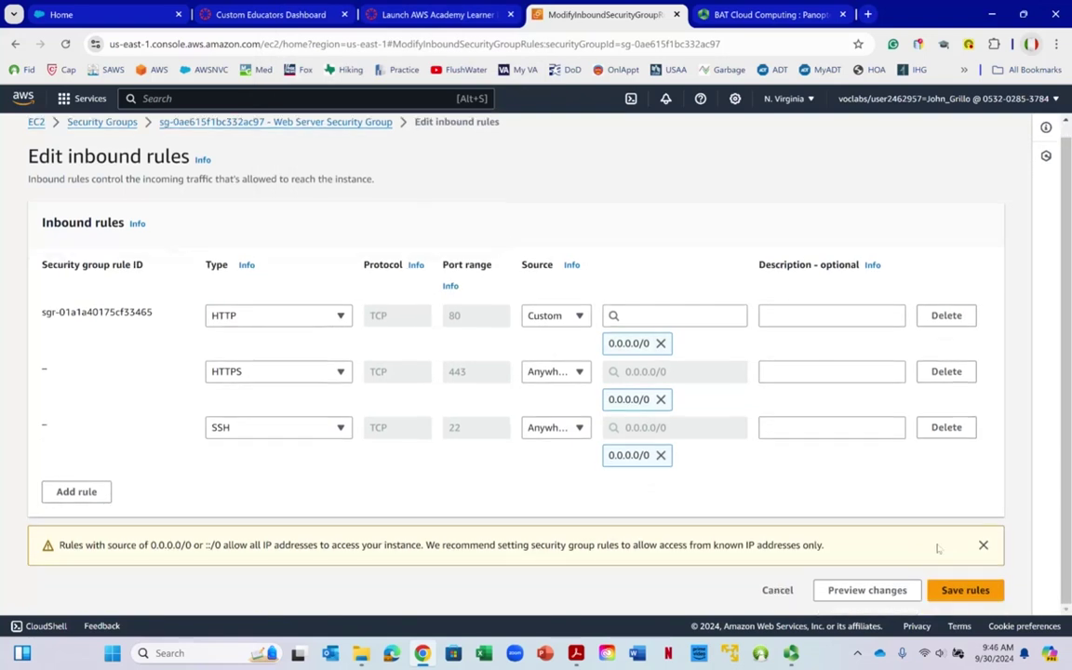
pyautogui.click(933, 591)
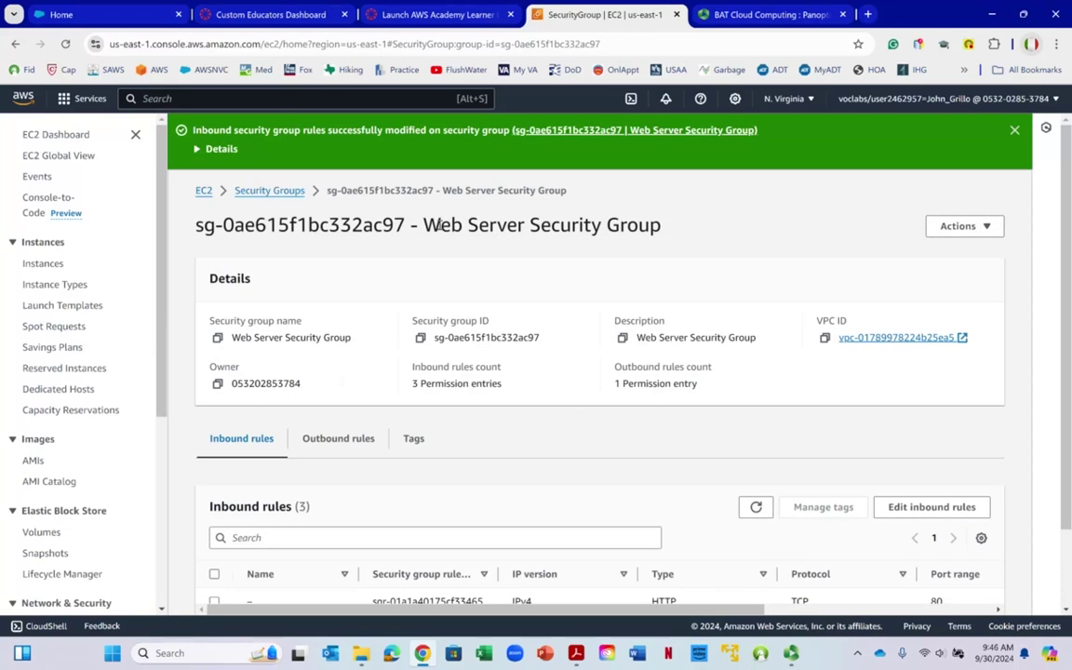
# Check the Web Server group's all-traffic outbound rule and save it unchanged
pyautogui.moveTo(430, 226); pyautogui.dragTo(660, 225)
pyautogui.scroll(-1, 607, 263)
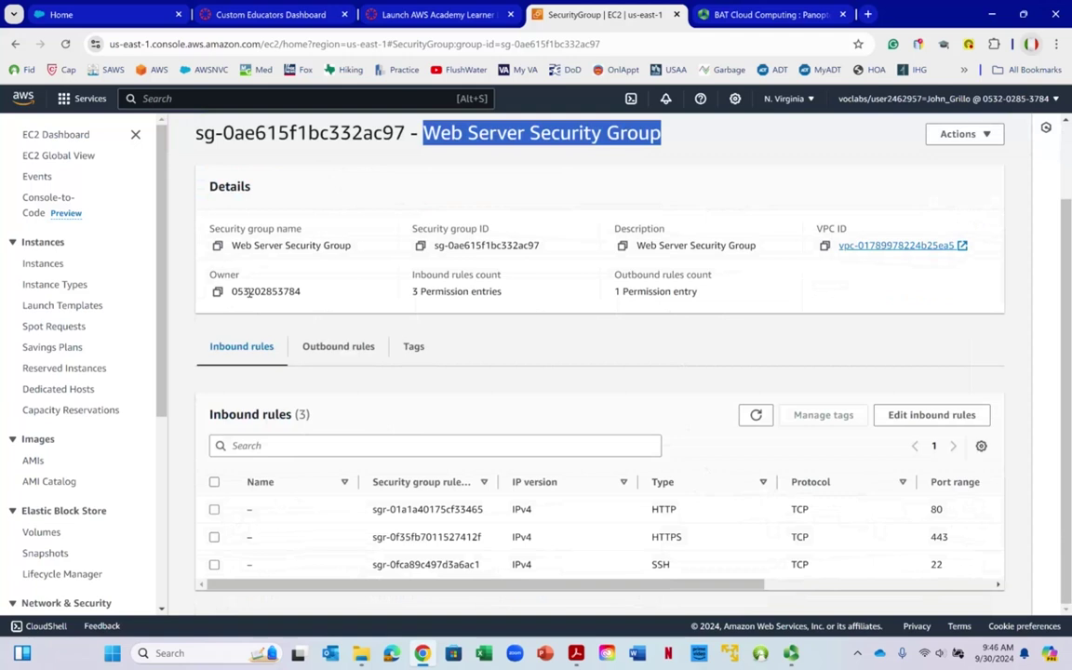
pyautogui.click(320, 348)
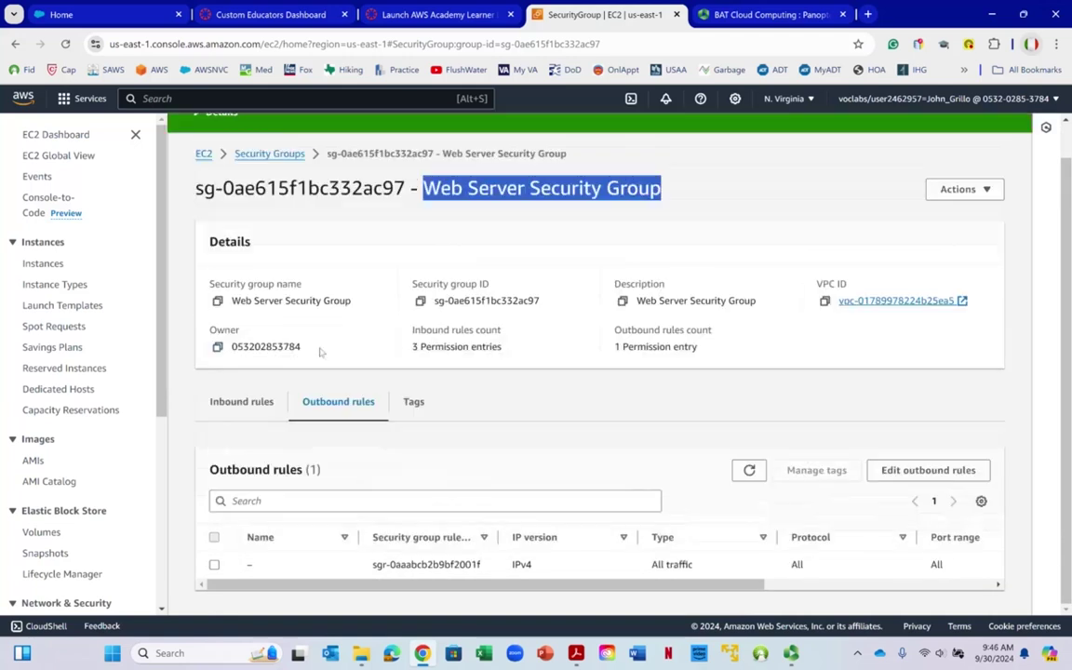
pyautogui.rightClick(577, 312)
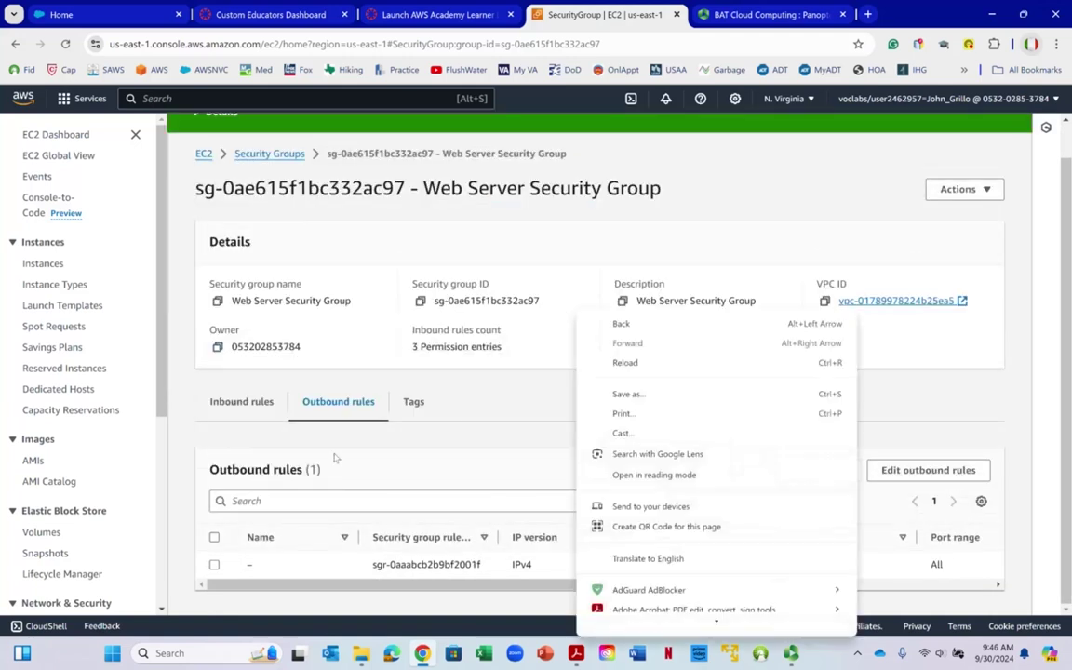
pyautogui.click(408, 397)
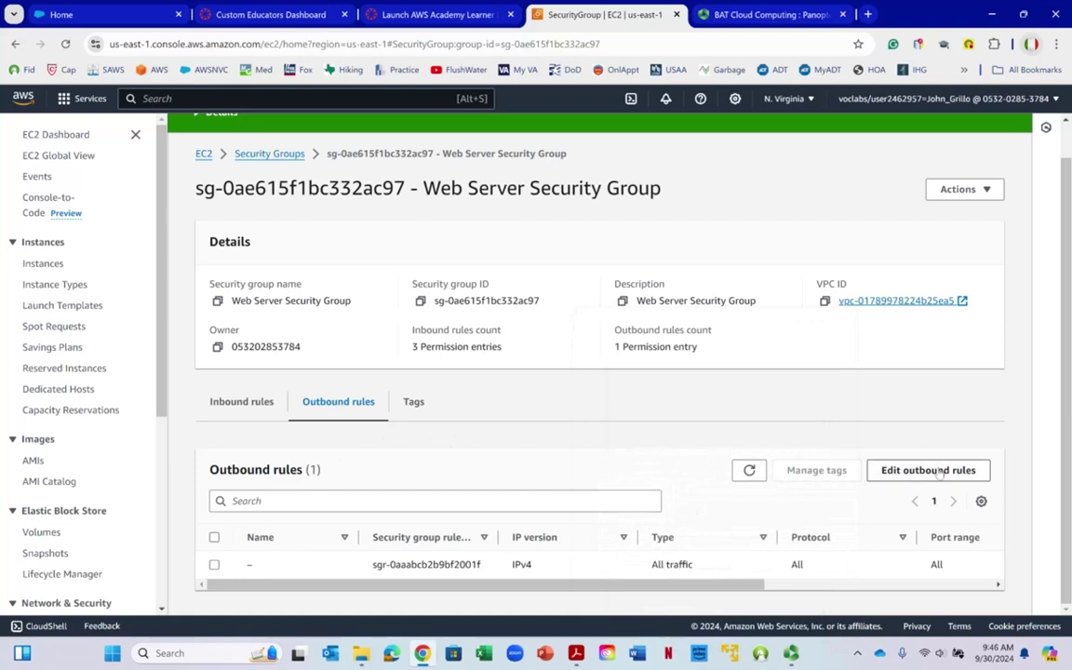
pyautogui.click(935, 470)
pyautogui.rightClick(585, 357)
pyautogui.click(474, 446)
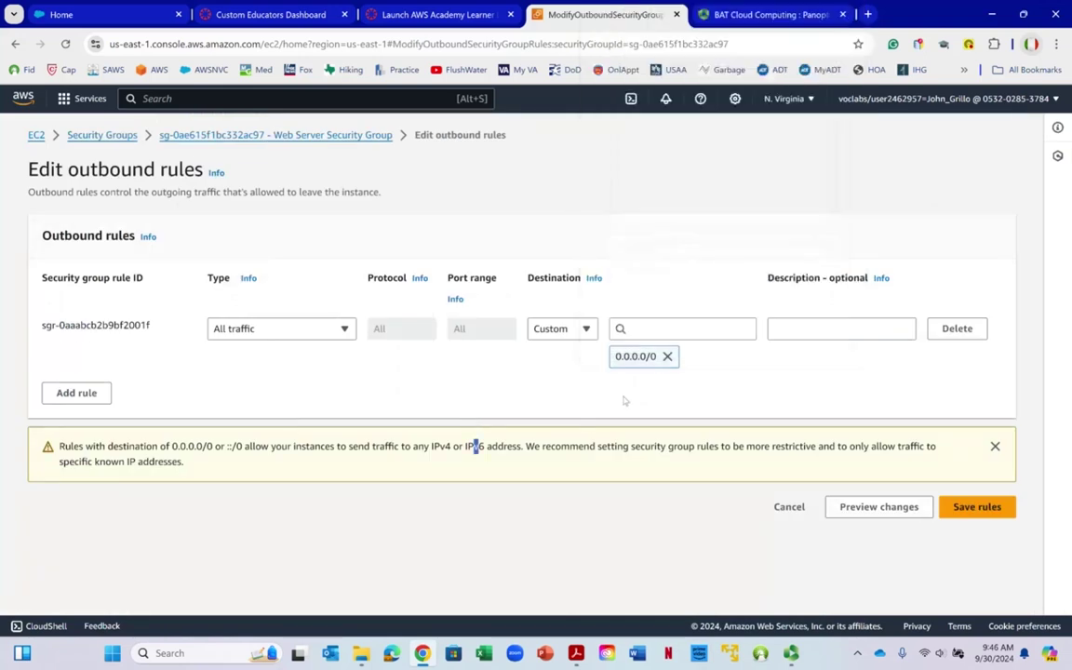
pyautogui.rightClick(579, 344)
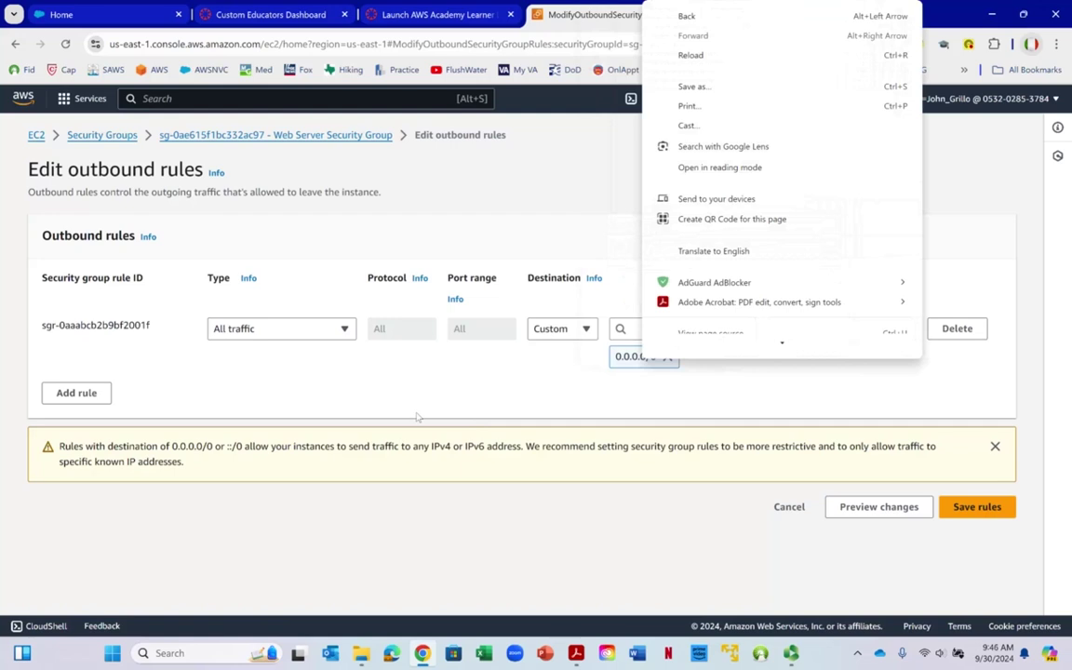
pyautogui.click(421, 421)
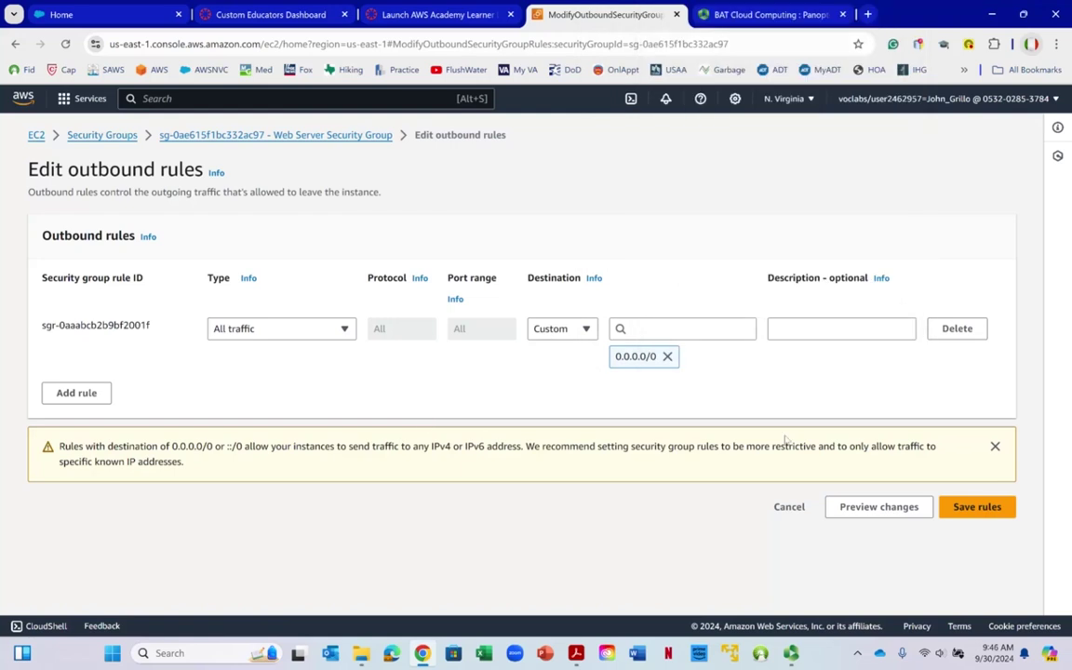
pyautogui.click(972, 507)
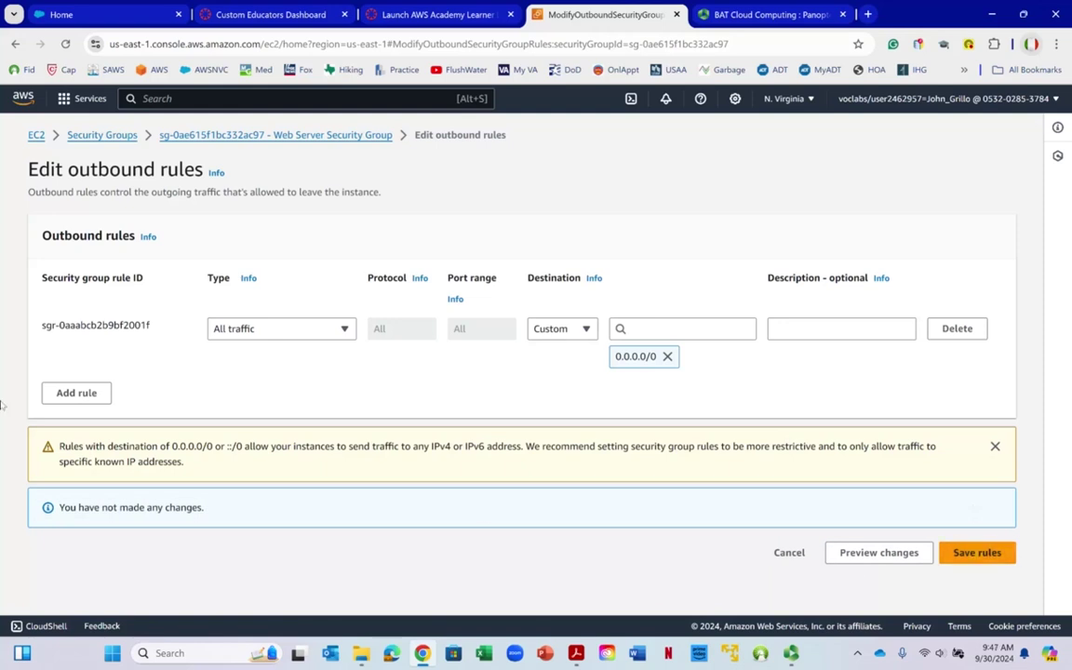
# Go back to the Security Groups list showing all four groups
pyautogui.click(15, 43)
pyautogui.click(15, 44)
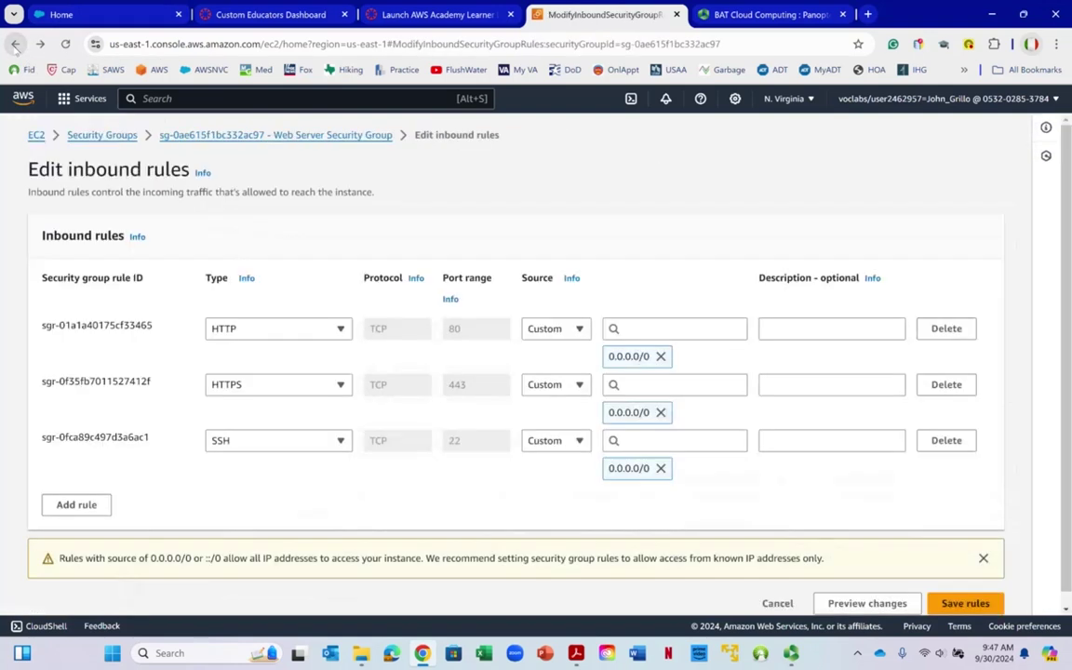
pyautogui.click(15, 44)
pyautogui.click(15, 44)
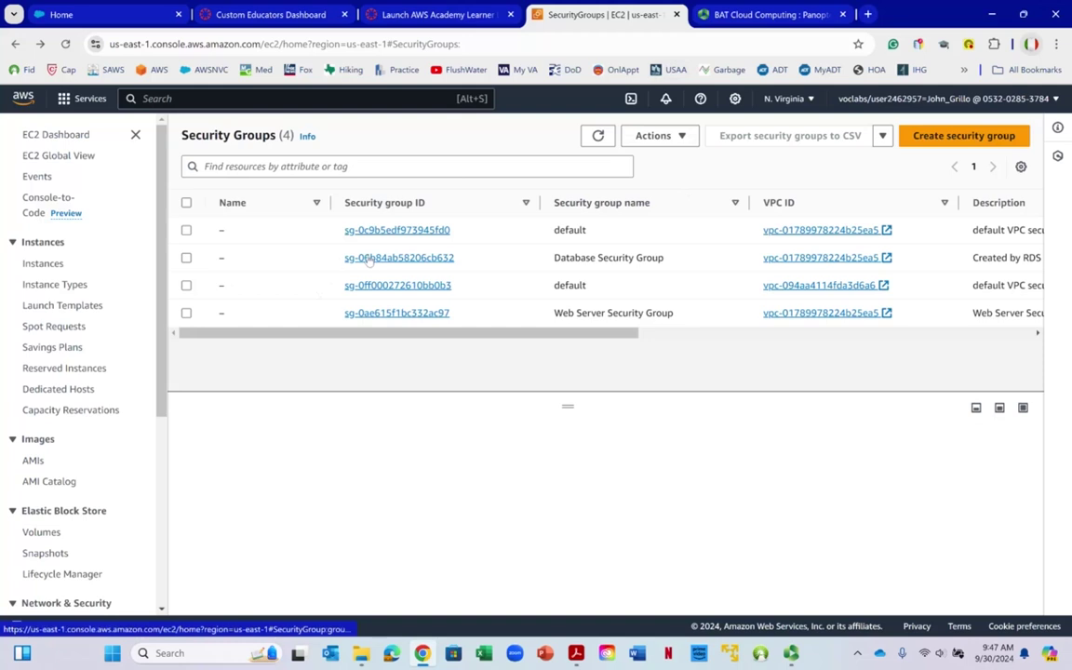
# Select the Database Security Group and open its details page
pyautogui.rightClick(617, 255)
pyautogui.click(590, 260)
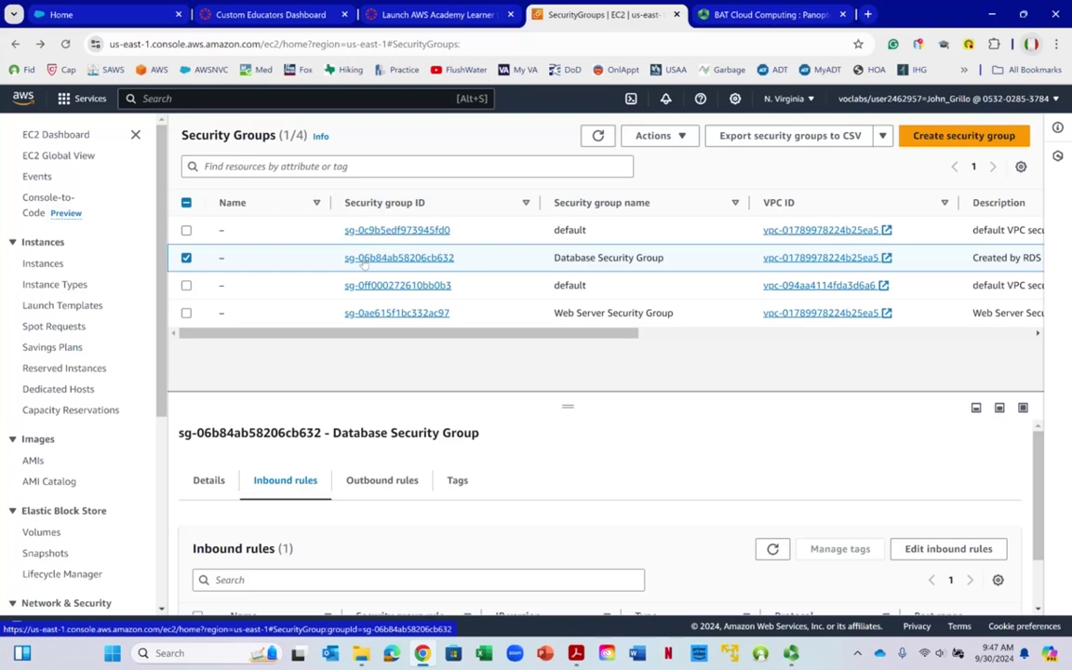
pyautogui.click(363, 262)
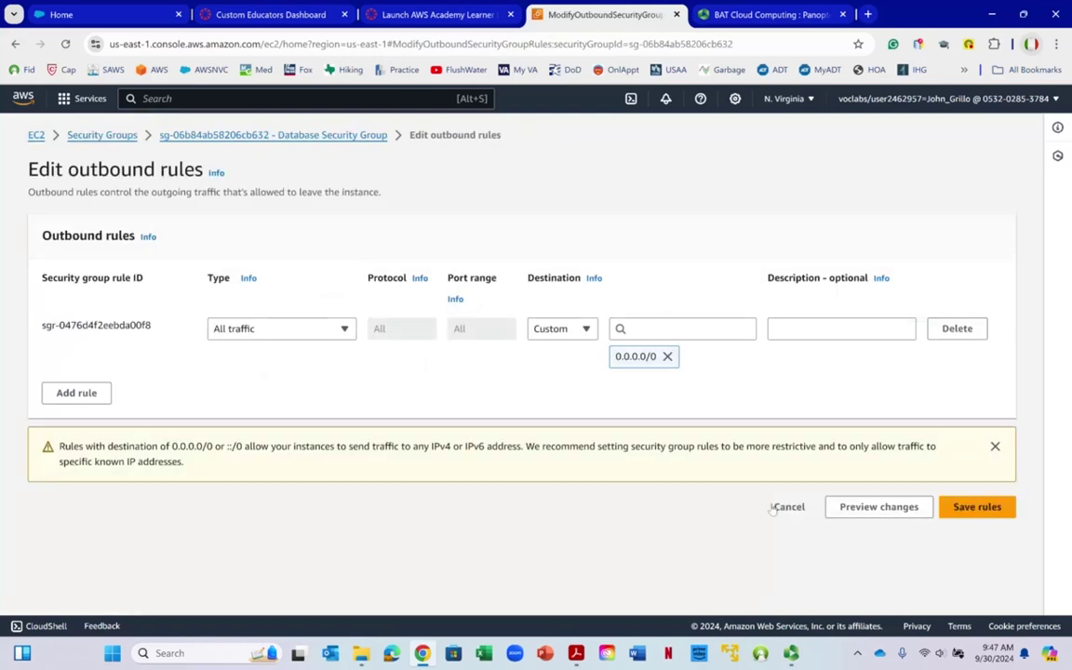
# Switch to the AWS (2019) horizontal framework diagram in Adobe Acrobat
pyautogui.rightClick(778, 585)
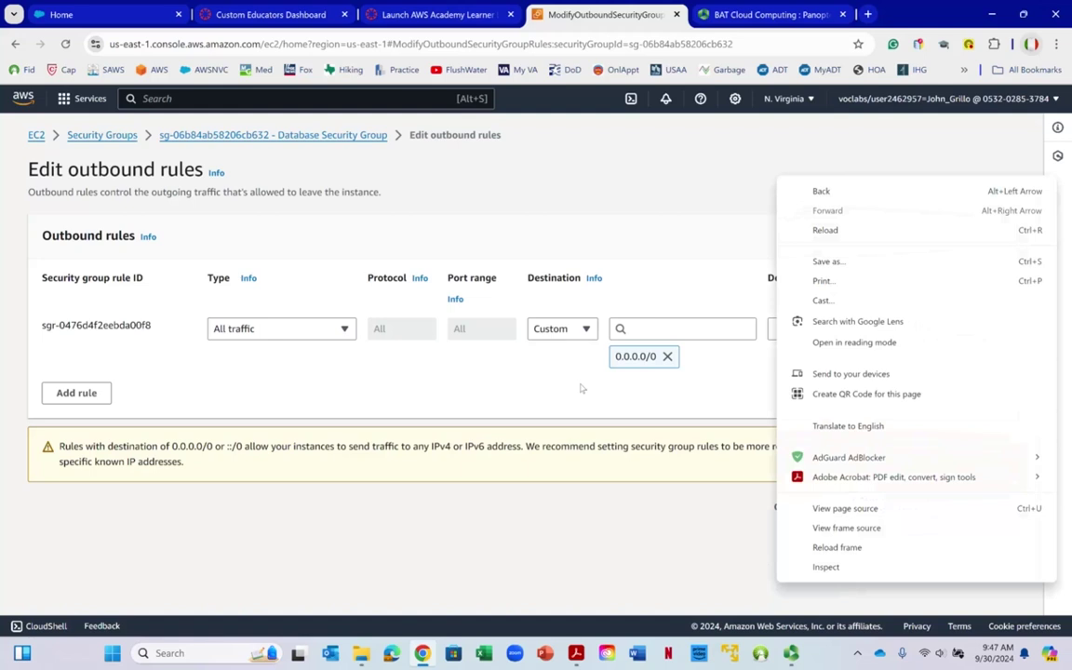
pyautogui.click(582, 386)
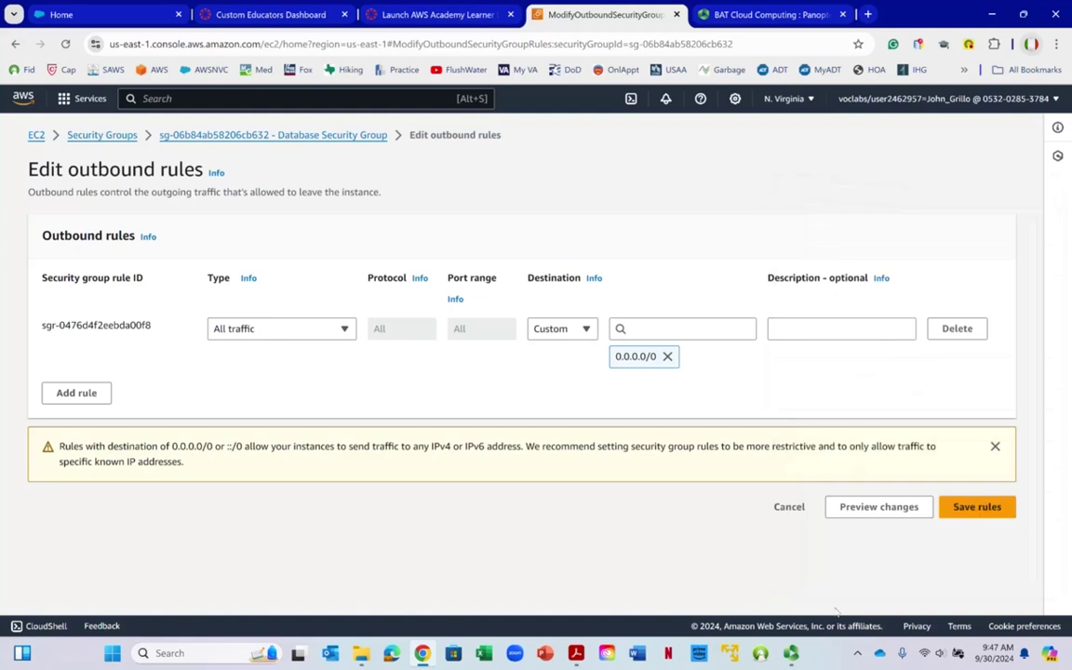
pyautogui.click(576, 653)
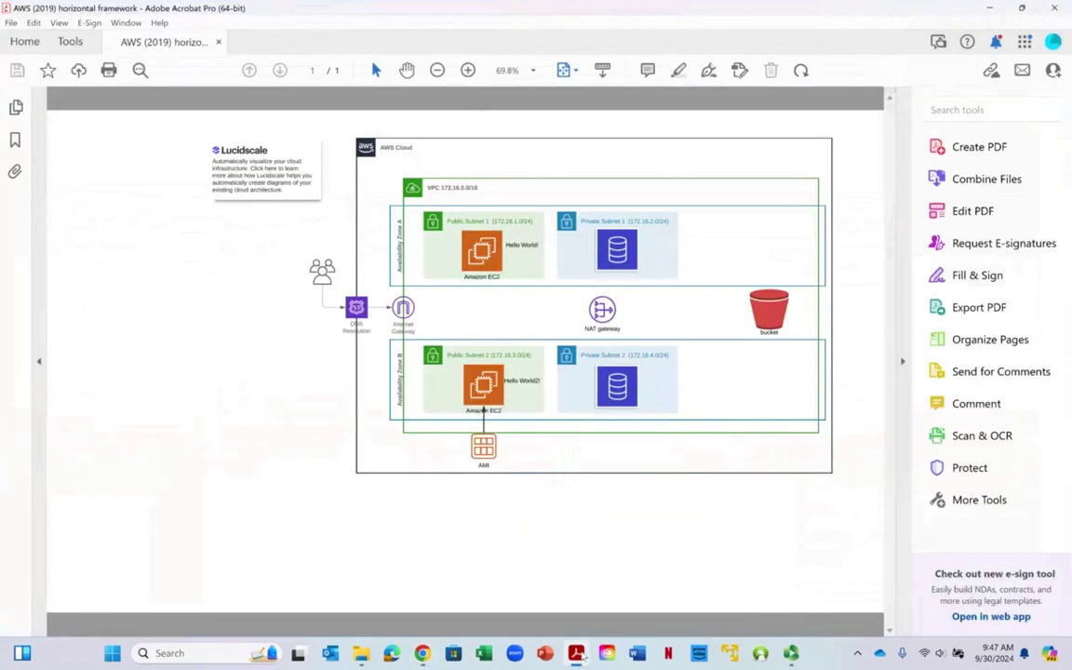
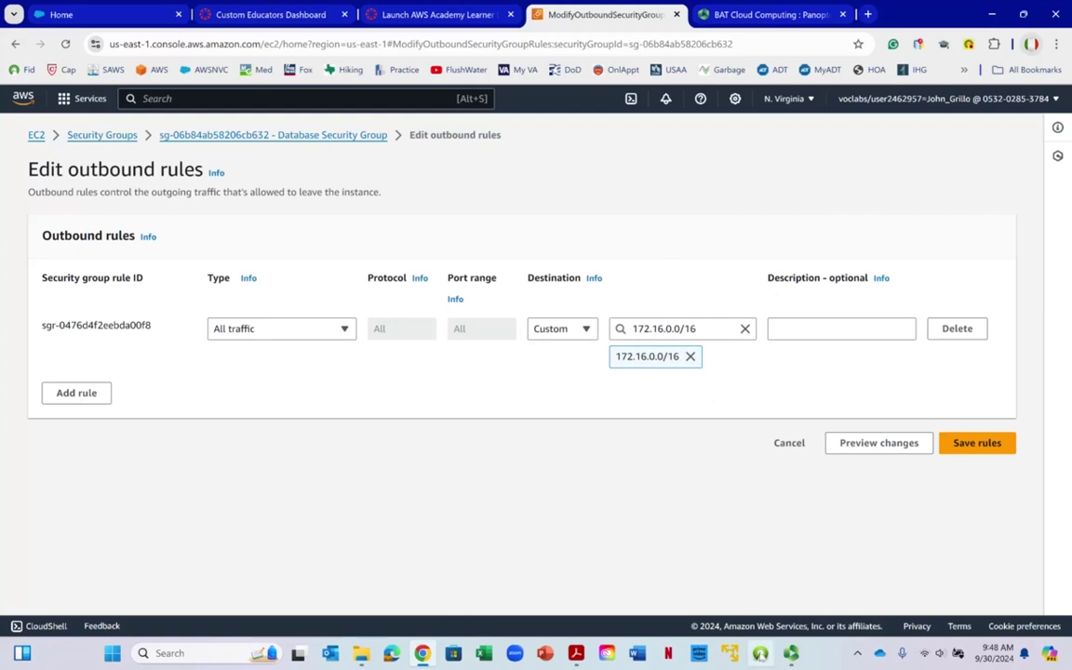
# Check the architecture diagram, then keep the outbound rule as All traffic to 172.16.0.0/16
pyautogui.click(577, 653)
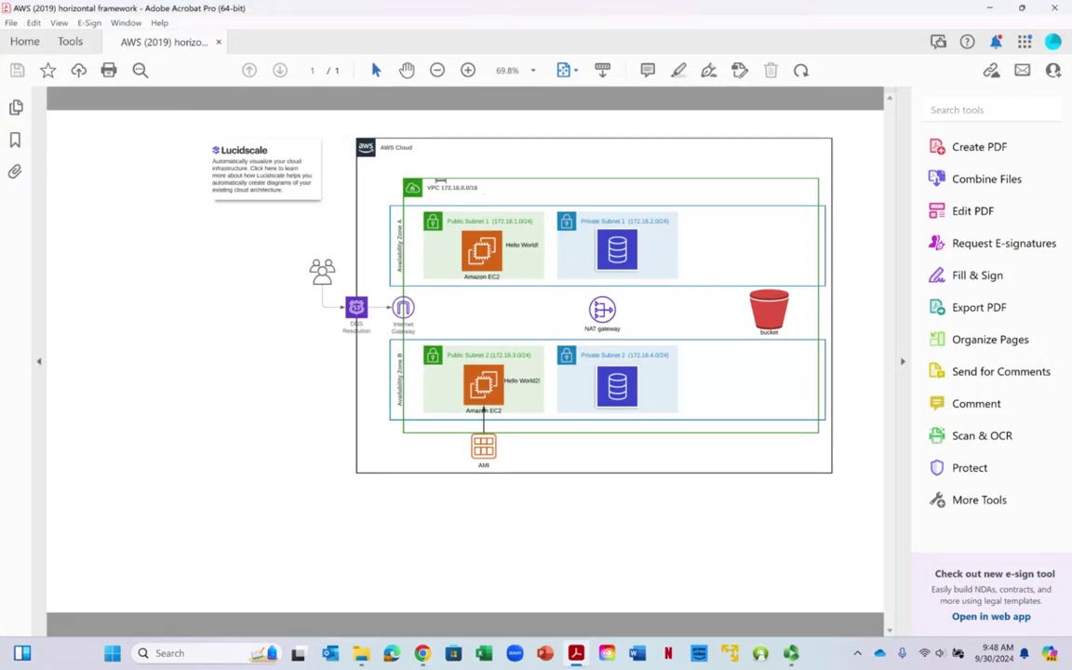
pyautogui.click(990, 9)
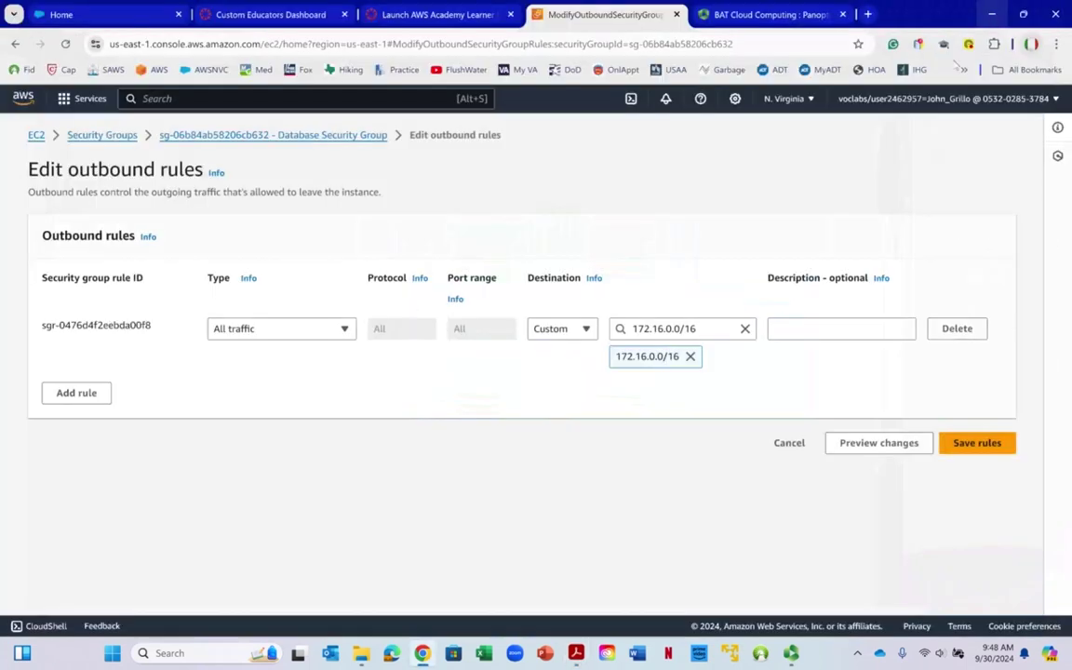
pyautogui.rightClick(704, 330)
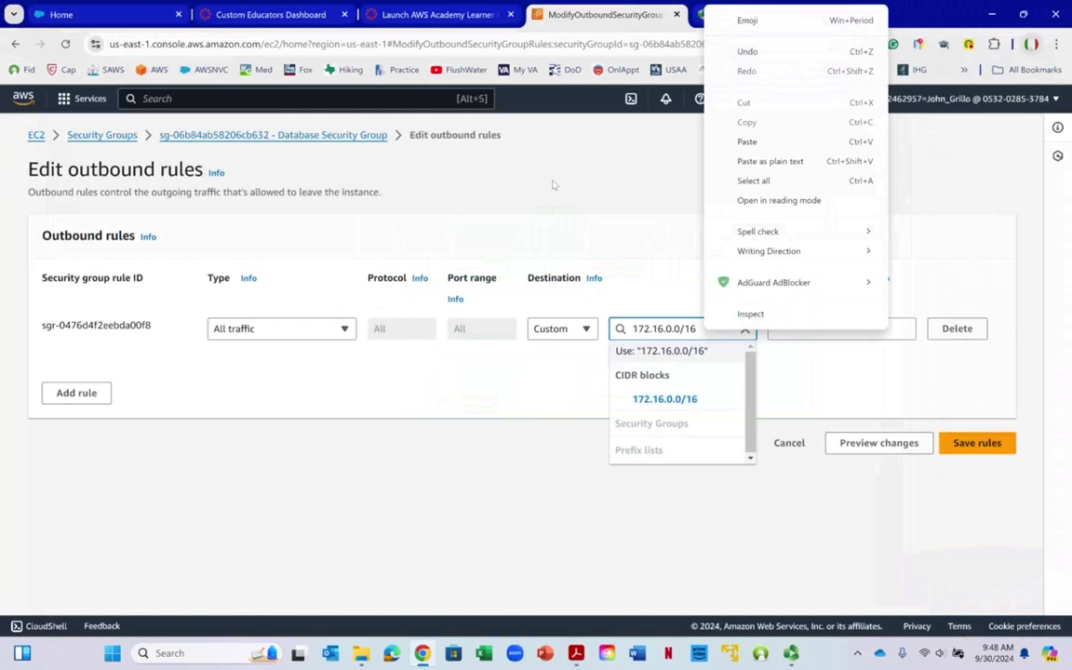
pyautogui.click(669, 395)
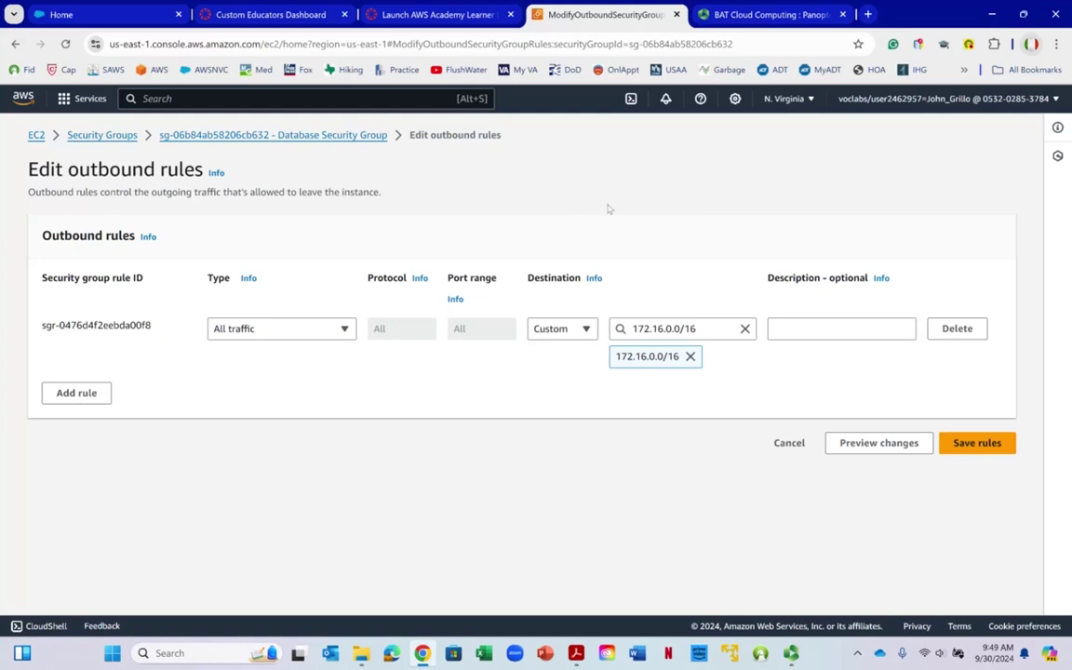
pyautogui.rightClick(663, 353)
pyautogui.click(627, 279)
# Save the outbound rule and begin editing the inbound rule's Source field
pyautogui.click(968, 447)
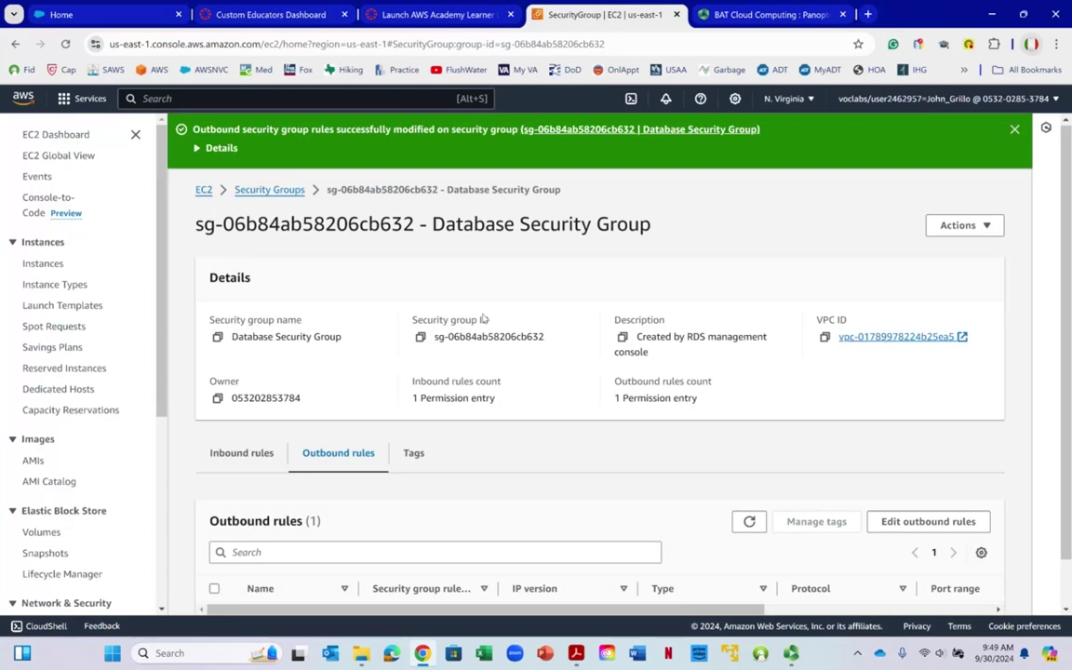
pyautogui.scroll(-1, 482, 321)
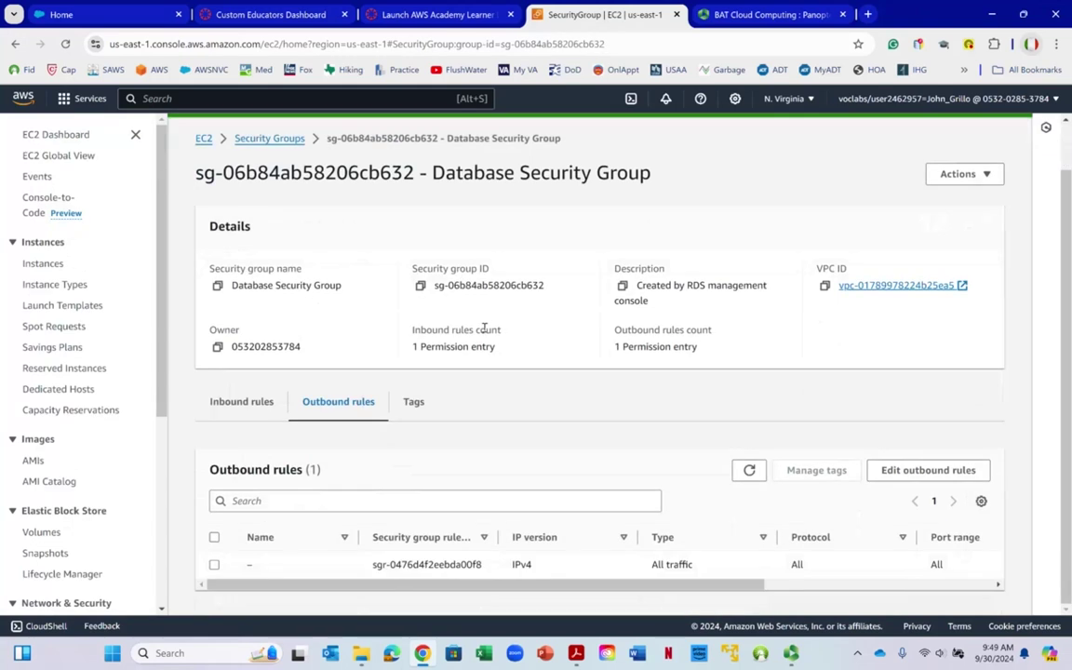
pyautogui.click(244, 404)
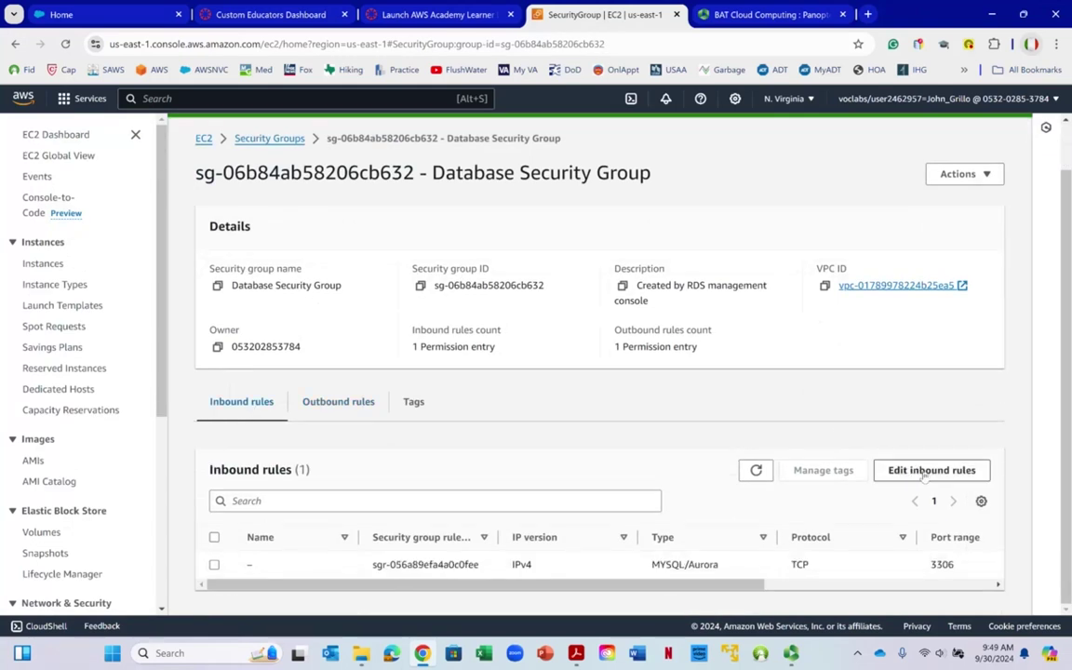
pyautogui.click(931, 470)
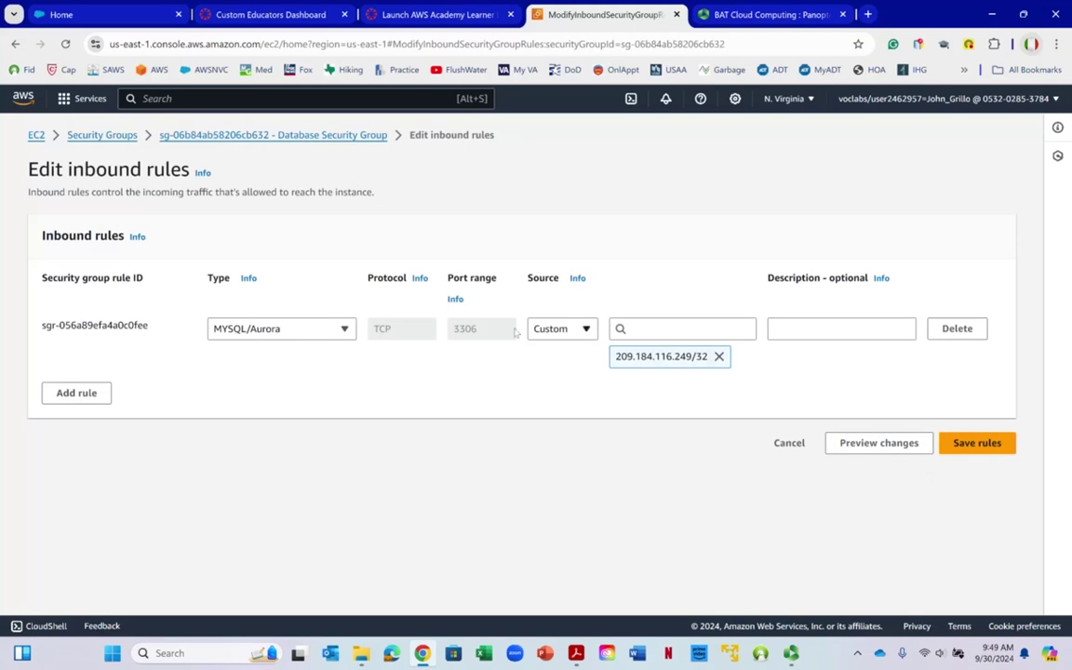
pyautogui.click(563, 329)
pyautogui.click(633, 355)
pyautogui.click(656, 327)
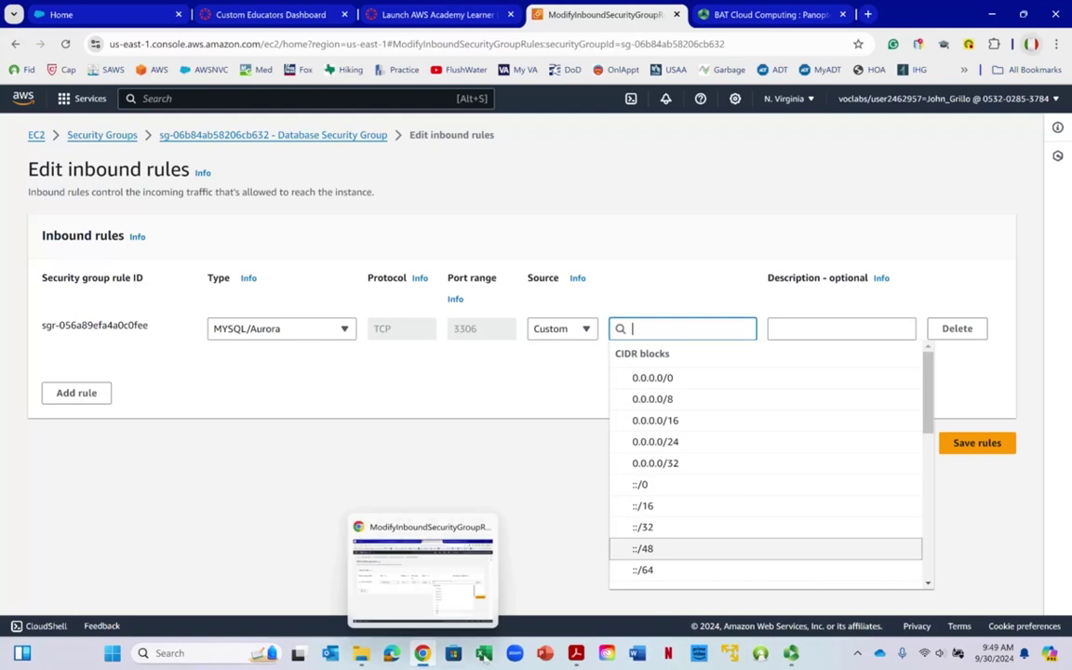
# Set the MYSQL/Aurora 3306 rule's source to 172.16.0.0/16 and save the inbound rules
pyautogui.click(575, 653)
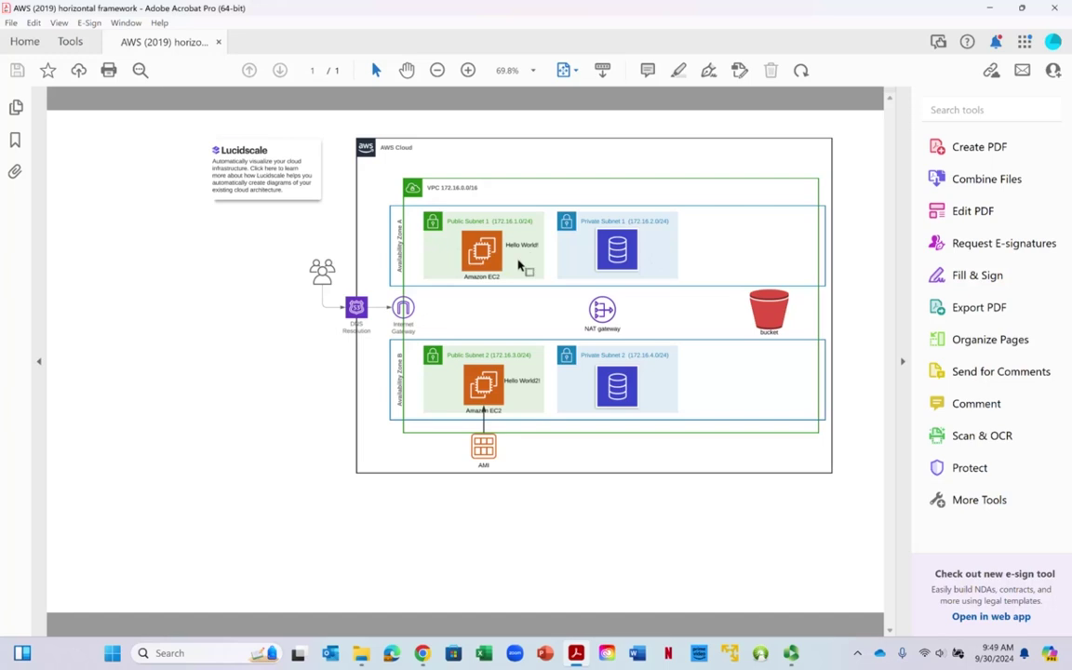
pyautogui.rightClick(694, 251)
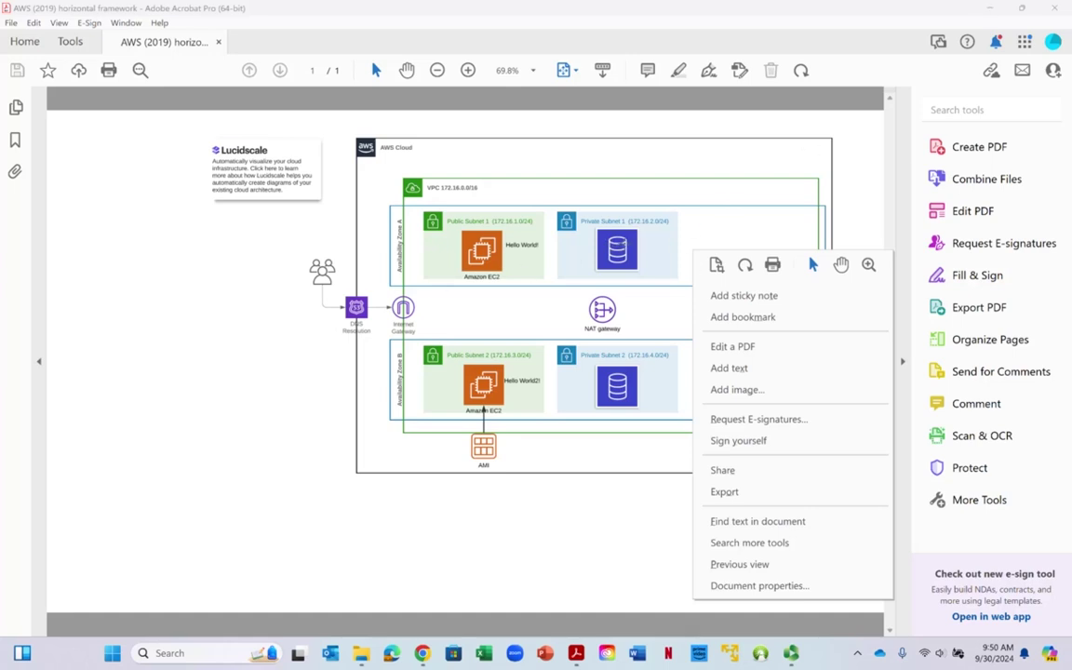
pyautogui.click(992, 13)
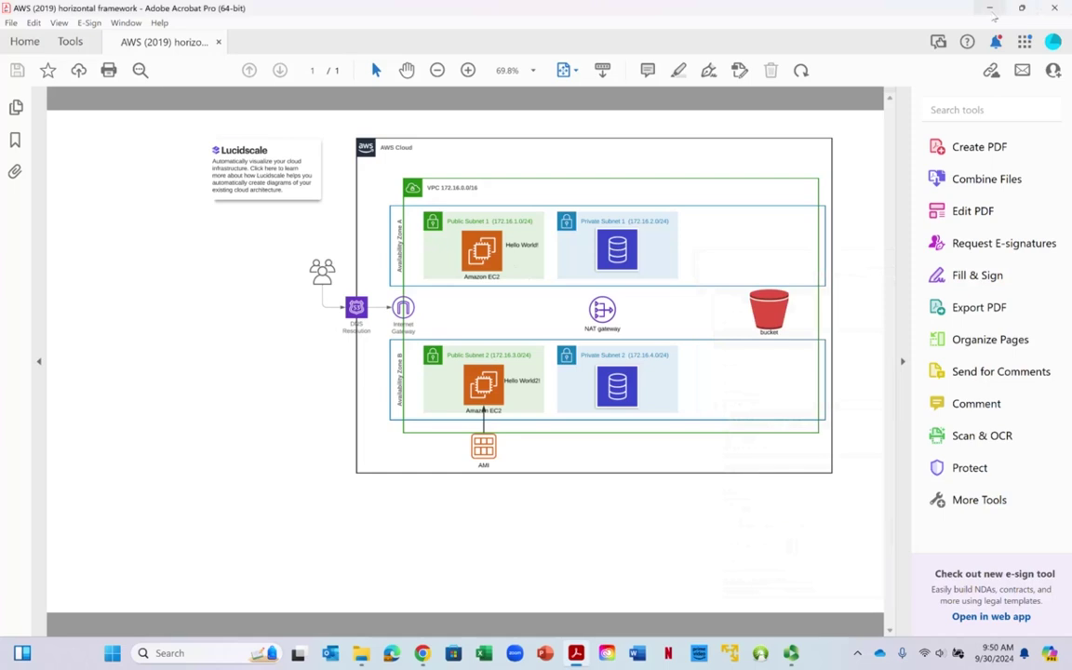
pyautogui.click(992, 12)
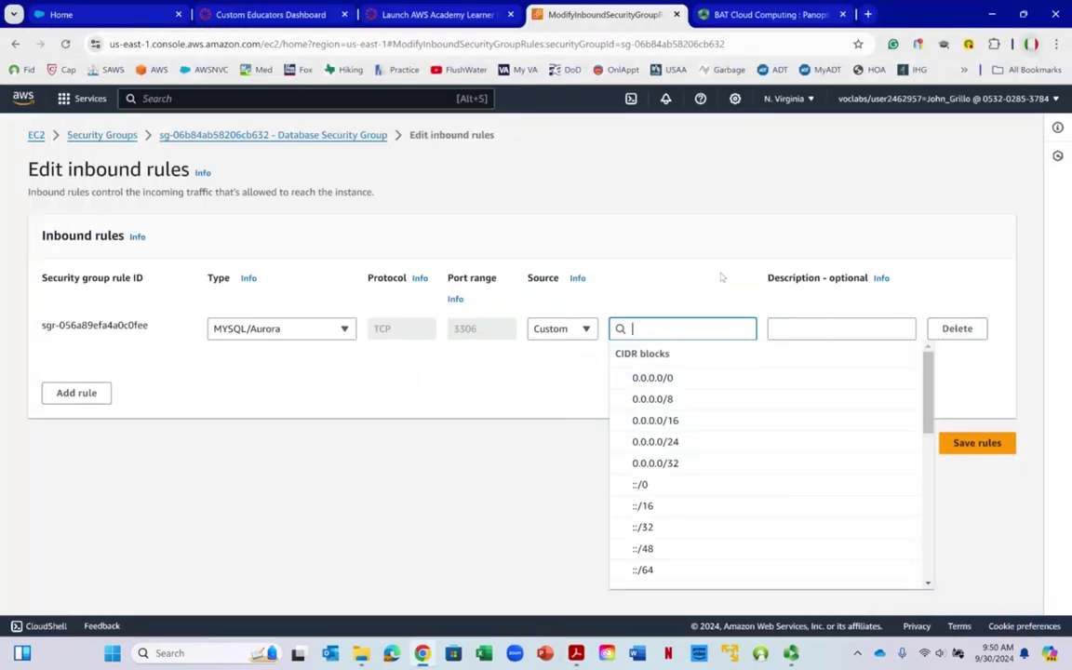
pyautogui.write('171')
pyautogui.press('BackSpace')
pyautogui.write('2')
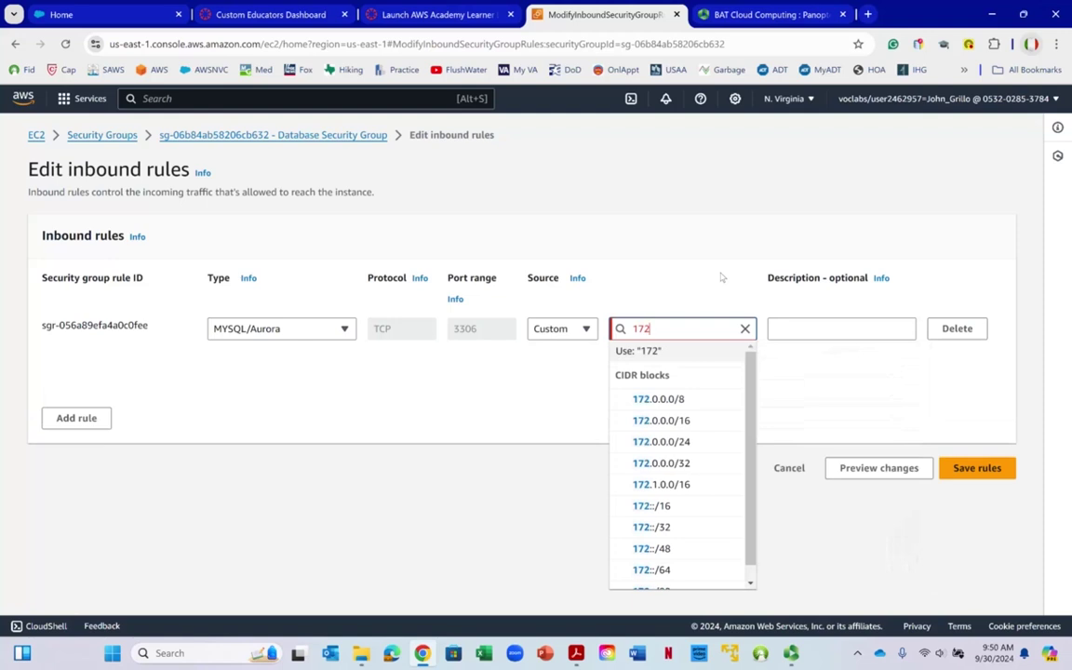
pyautogui.write('.16.0.0')
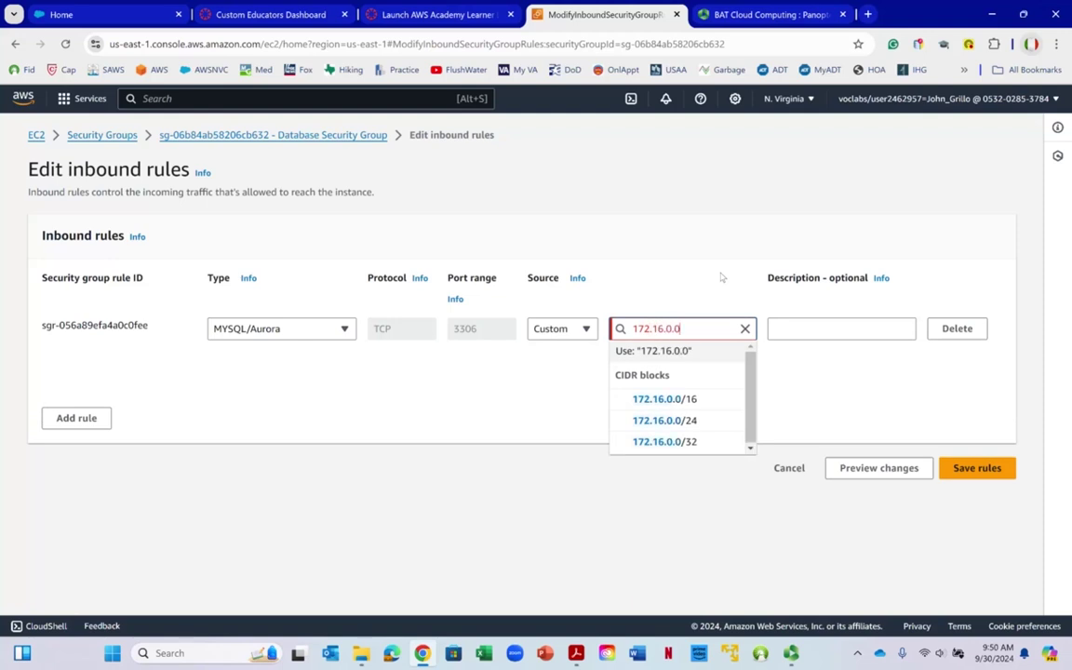
pyautogui.write('/16')
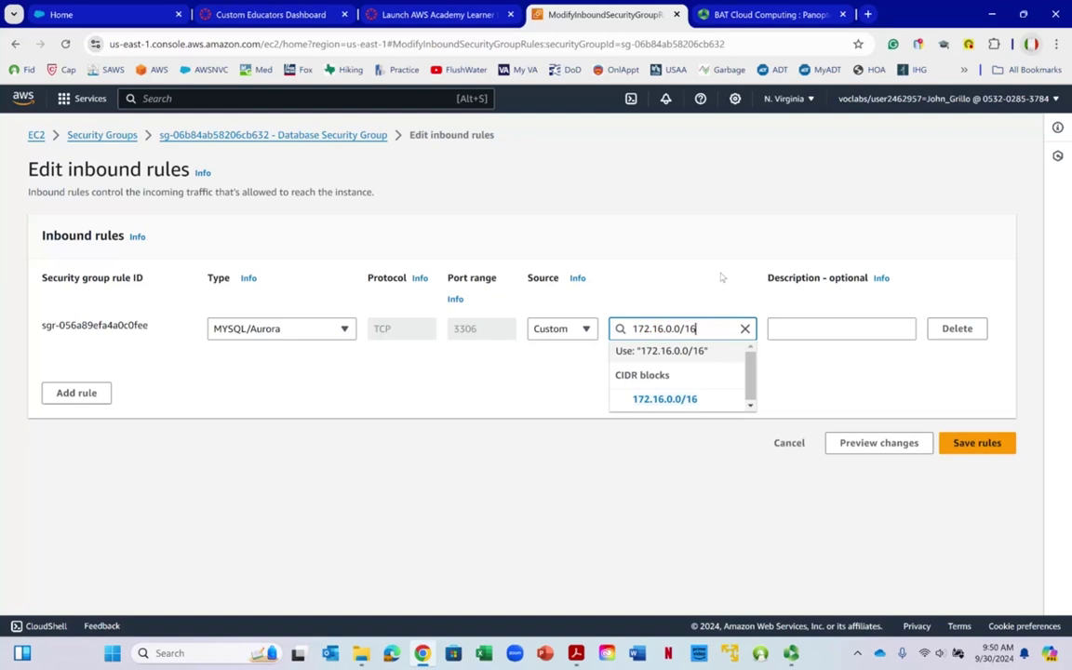
pyautogui.press('Return')
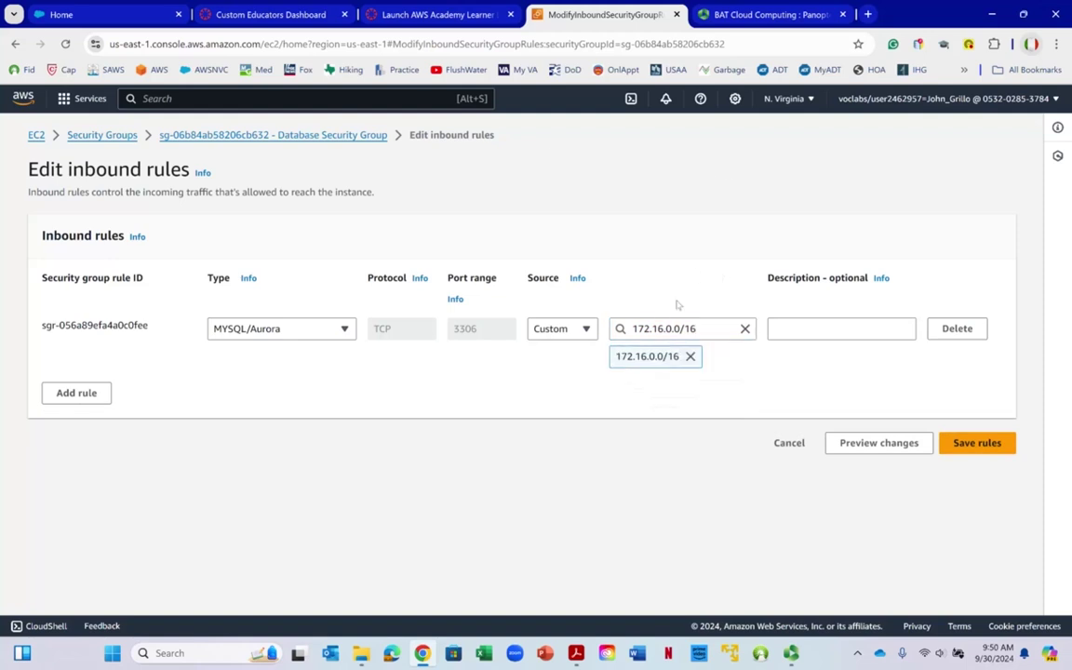
pyautogui.click(971, 445)
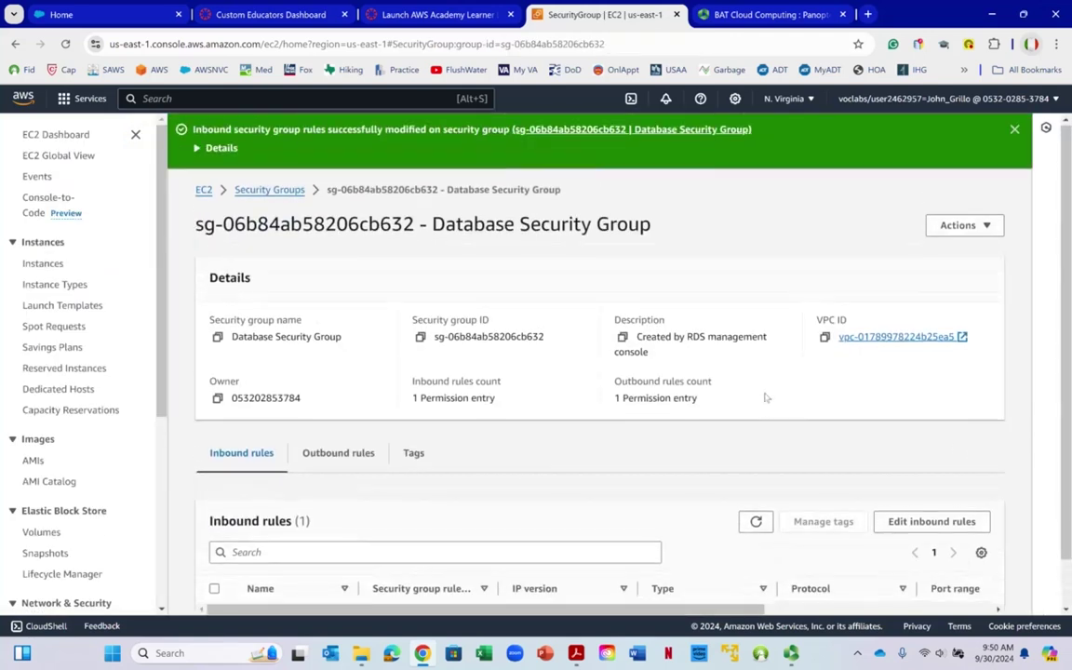
# Recheck the group's outbound and inbound rules, then go to RDS via the search bar
pyautogui.click(315, 404)
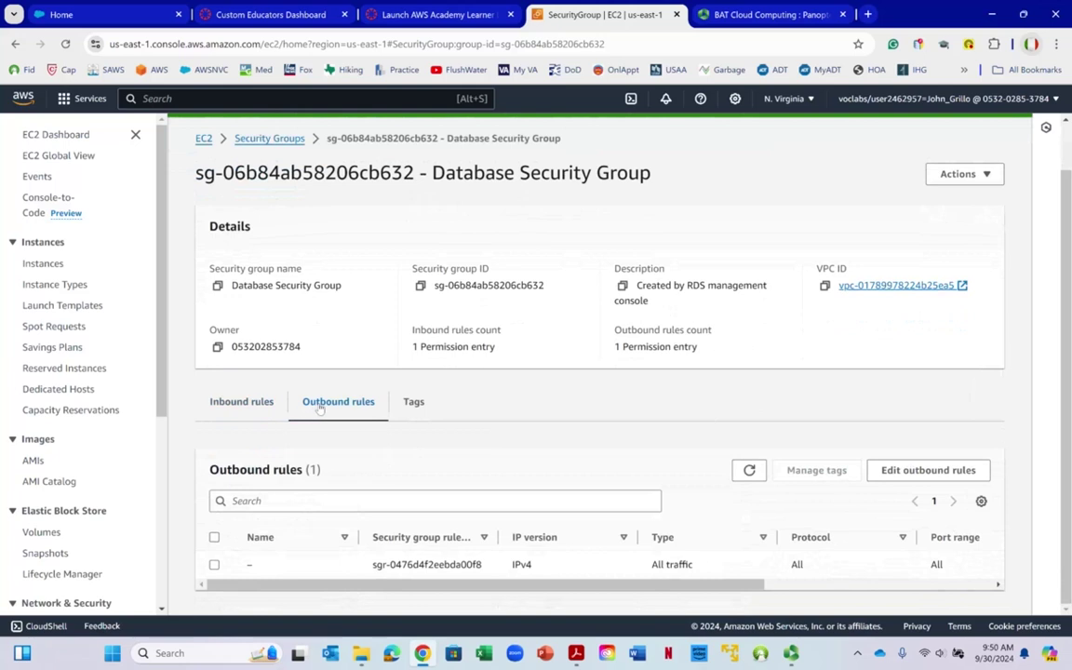
pyautogui.click(244, 405)
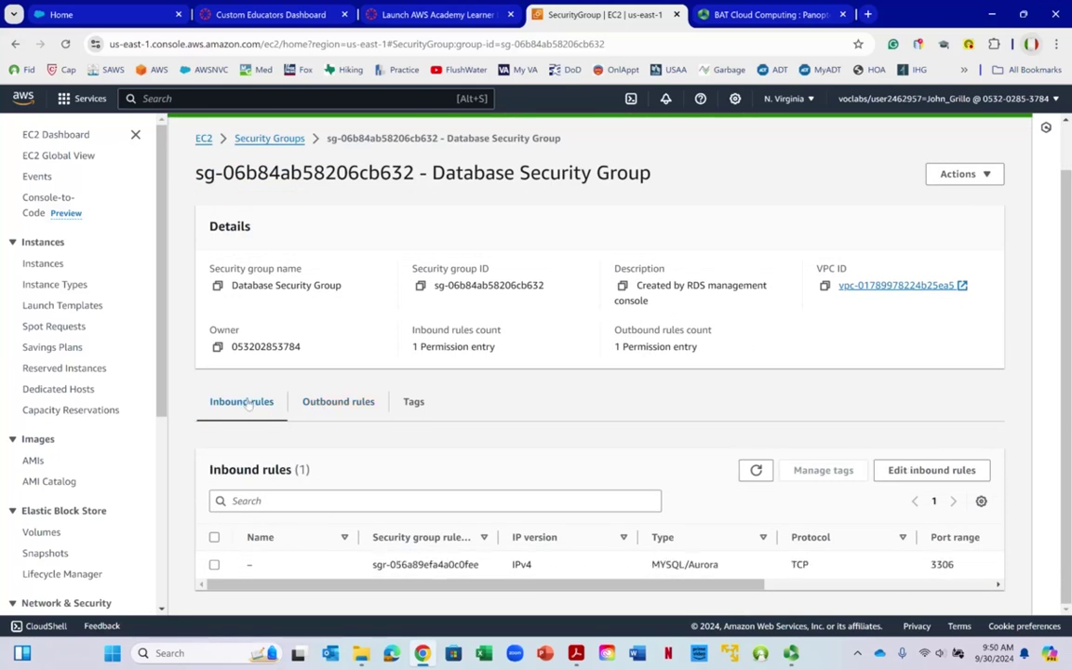
pyautogui.click(284, 101)
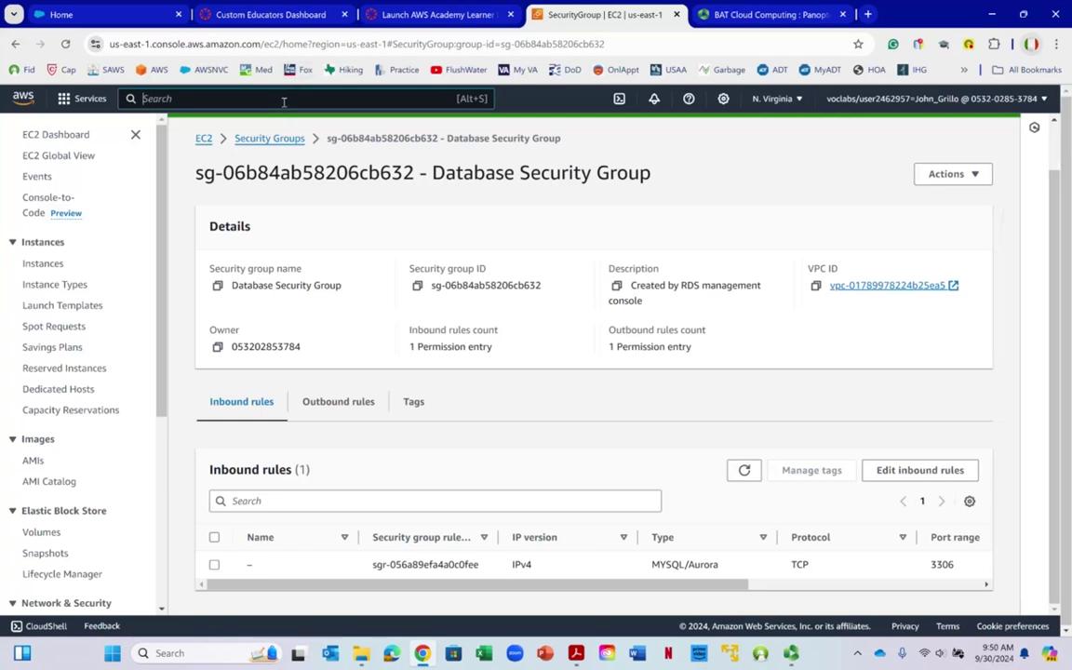
pyautogui.write('rds')
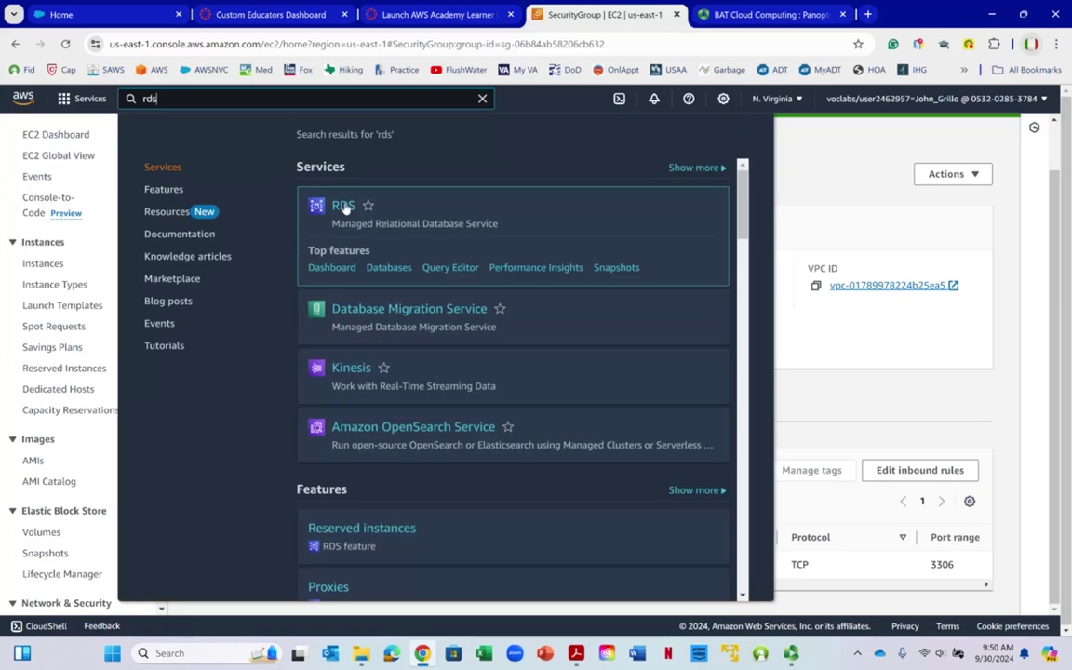
pyautogui.click(343, 207)
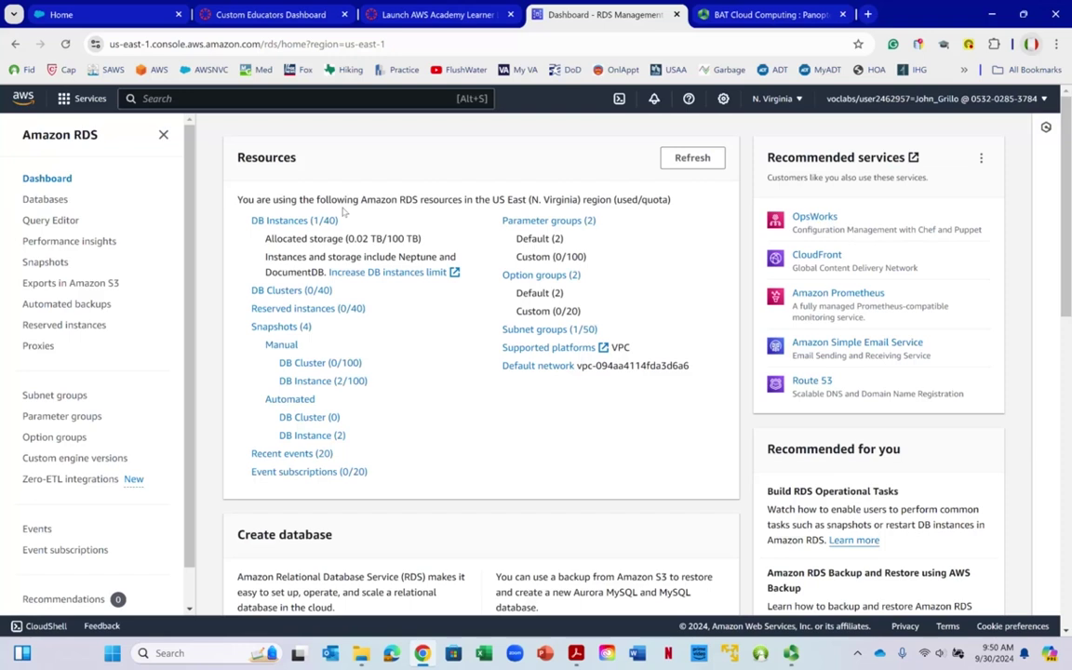
# Open the DB instances list and the mydatabase instance details
pyautogui.rightClick(344, 211)
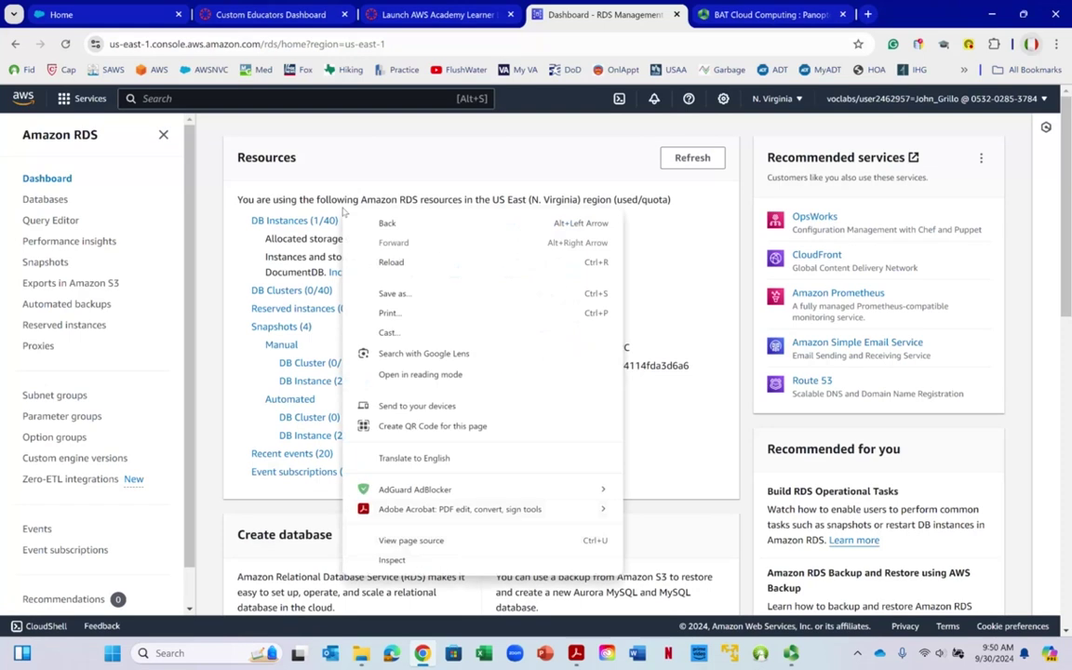
pyautogui.click(296, 151)
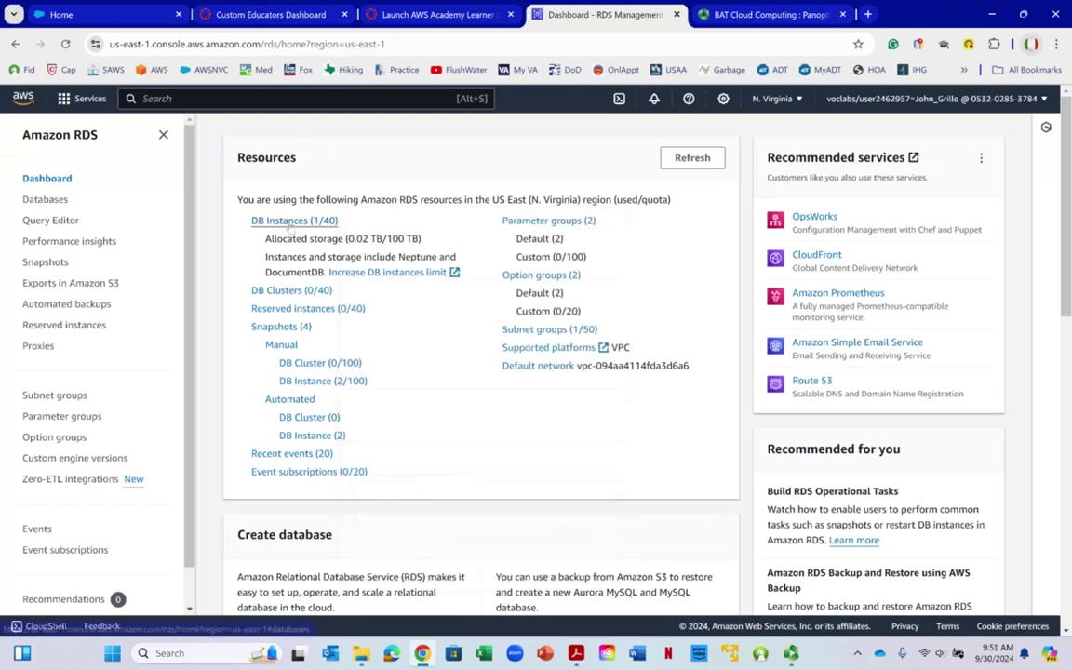
pyautogui.rightClick(320, 224)
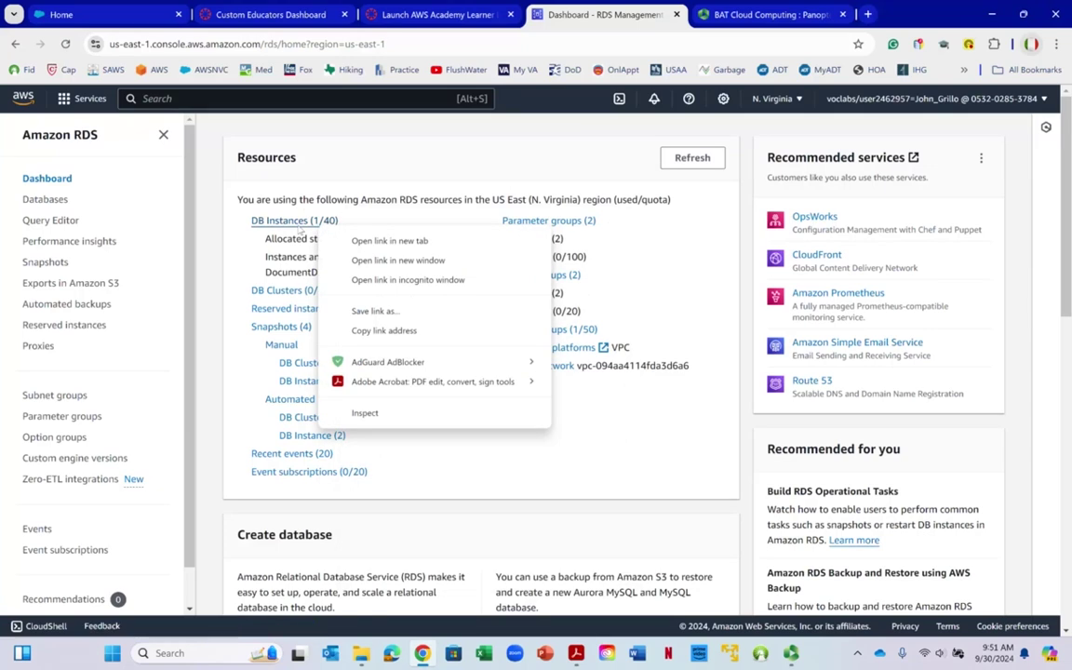
pyautogui.click(302, 222)
pyautogui.click(300, 221)
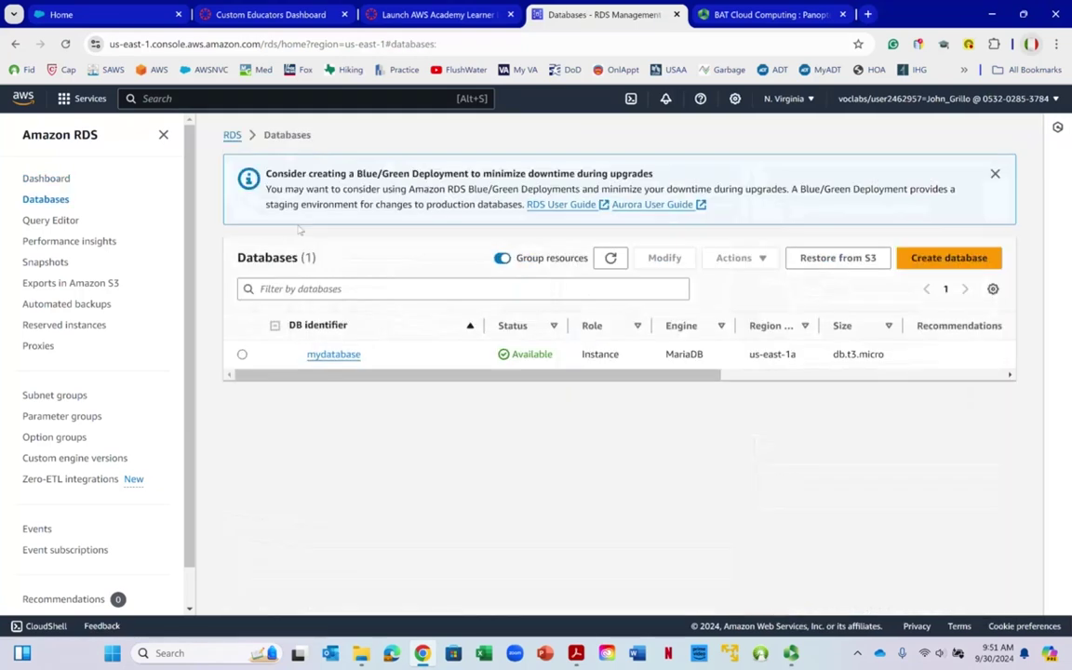
pyautogui.hscroll(5, 550, 372)
pyautogui.hscroll(-5, 614, 373)
pyautogui.rightClick(394, 438)
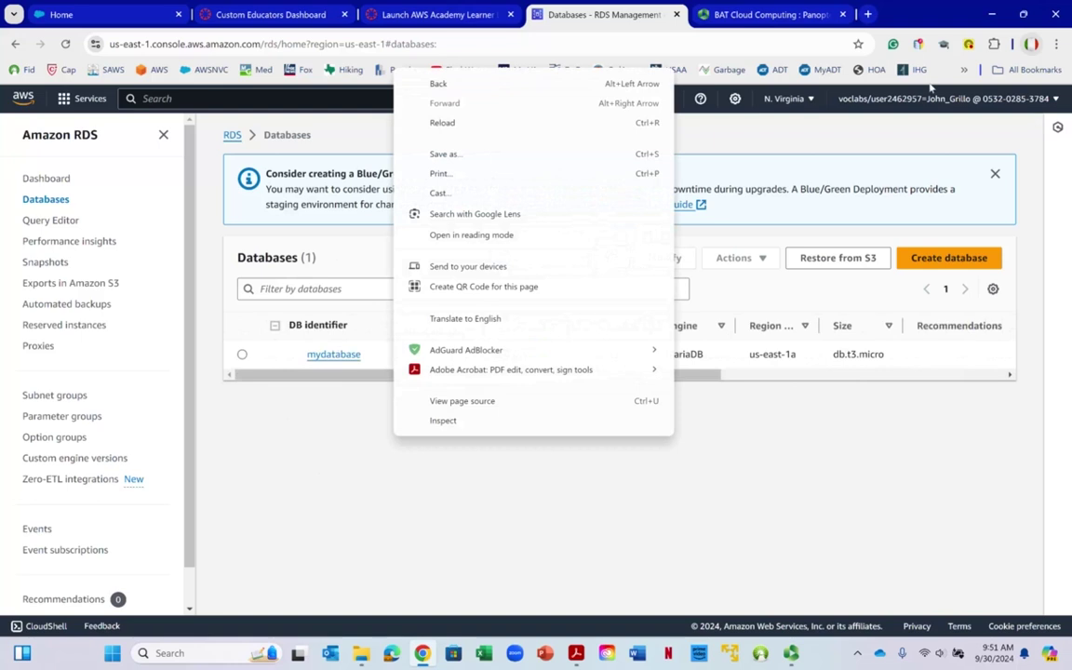
pyautogui.click(831, 150)
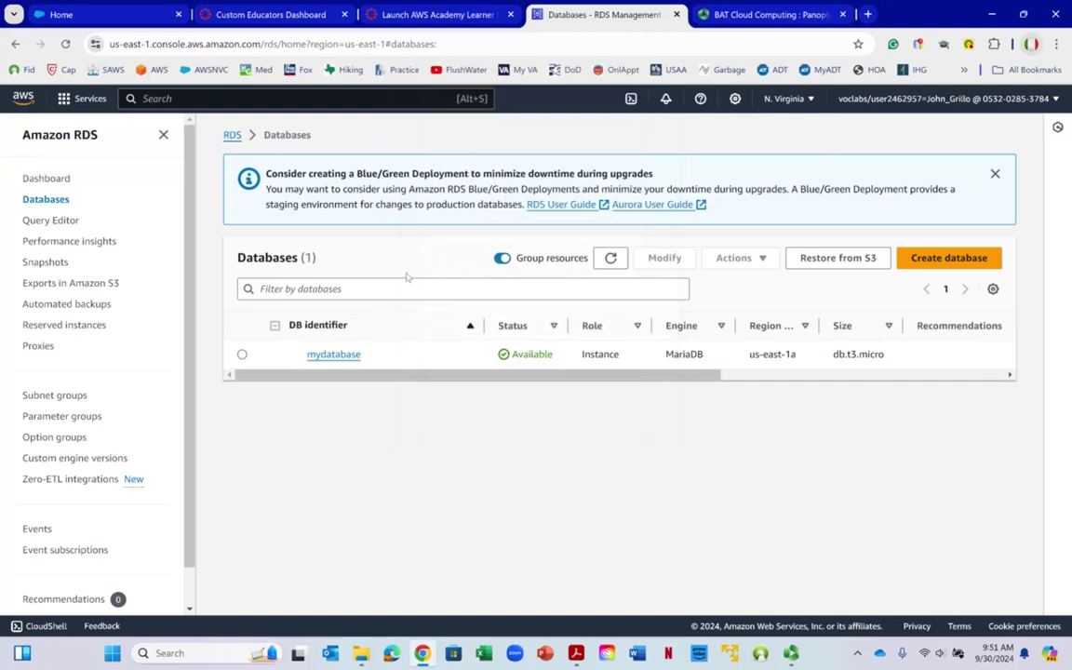
pyautogui.click(317, 361)
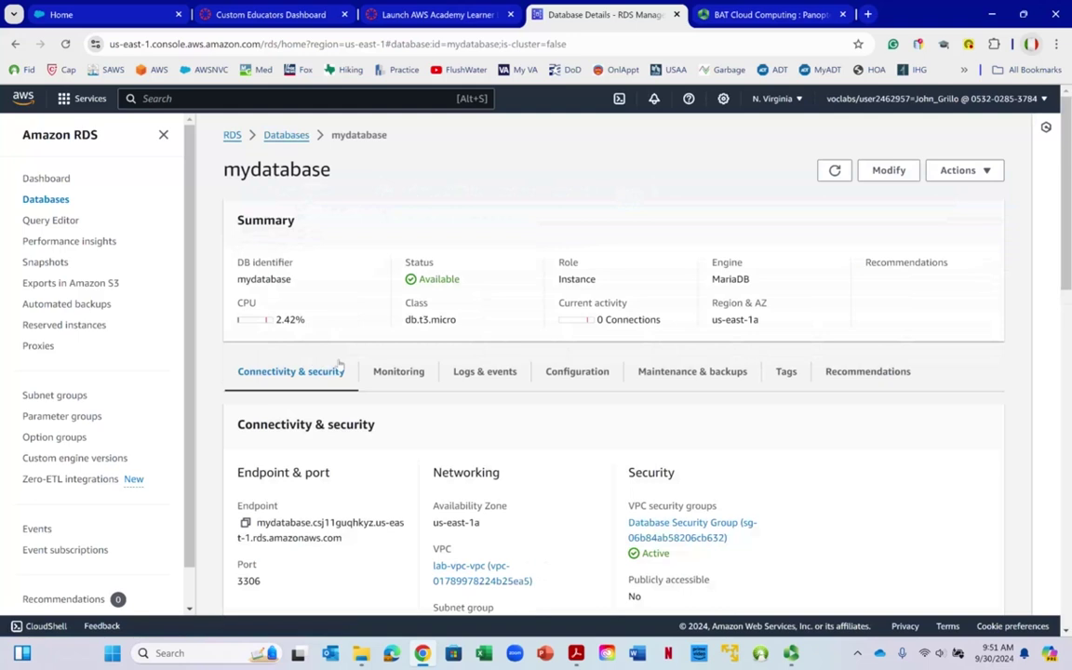
# Open mydatabase's Database Security Group and review its inbound and outbound rules
pyautogui.scroll(-1, 394, 377)
pyautogui.scroll(-2, 394, 376)
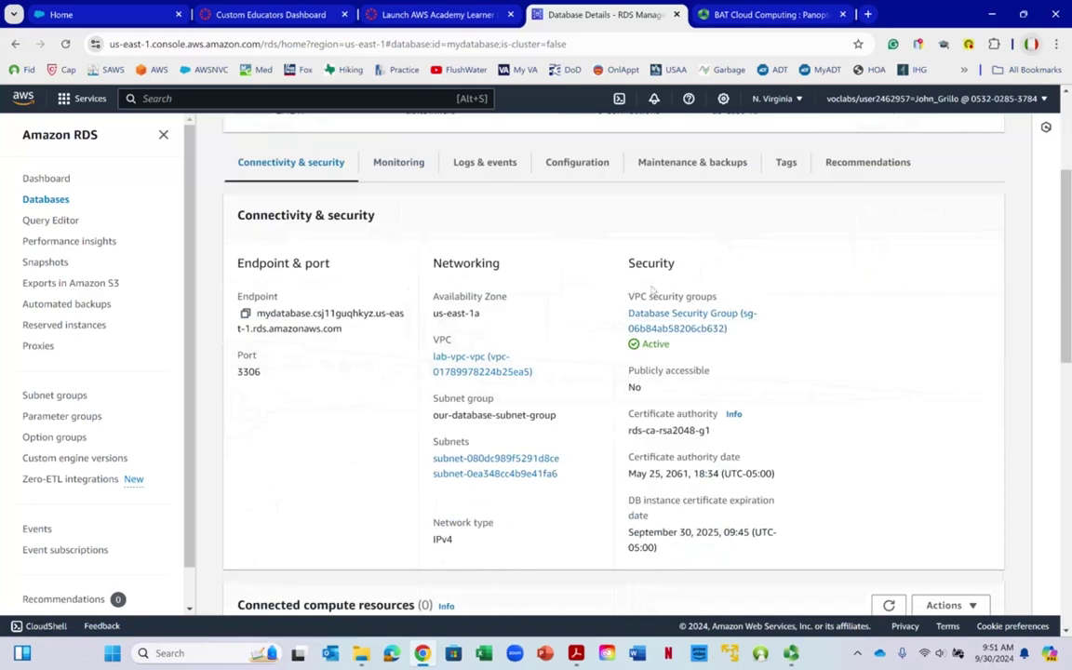
pyautogui.rightClick(630, 317)
pyautogui.click(859, 299)
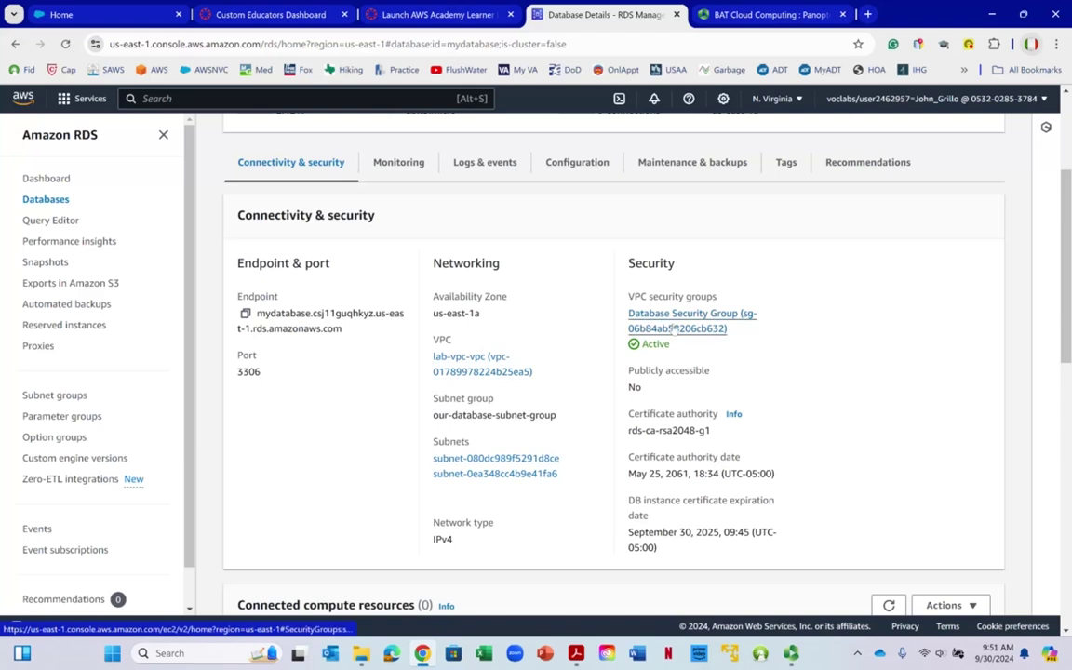
pyautogui.click(677, 315)
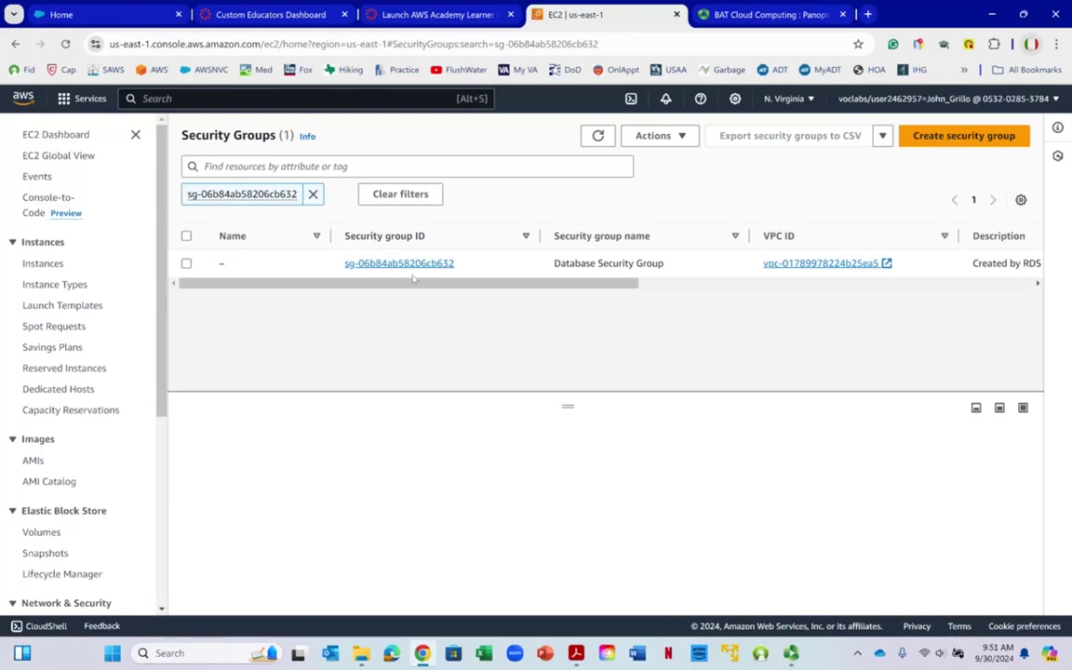
pyautogui.click(414, 264)
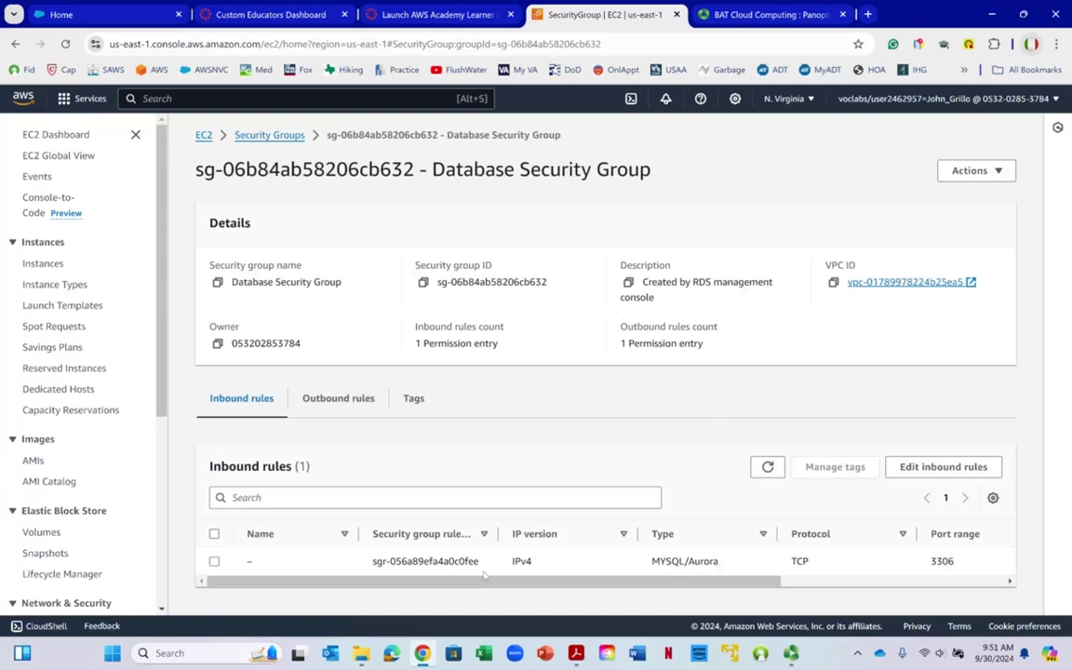
pyautogui.click(942, 466)
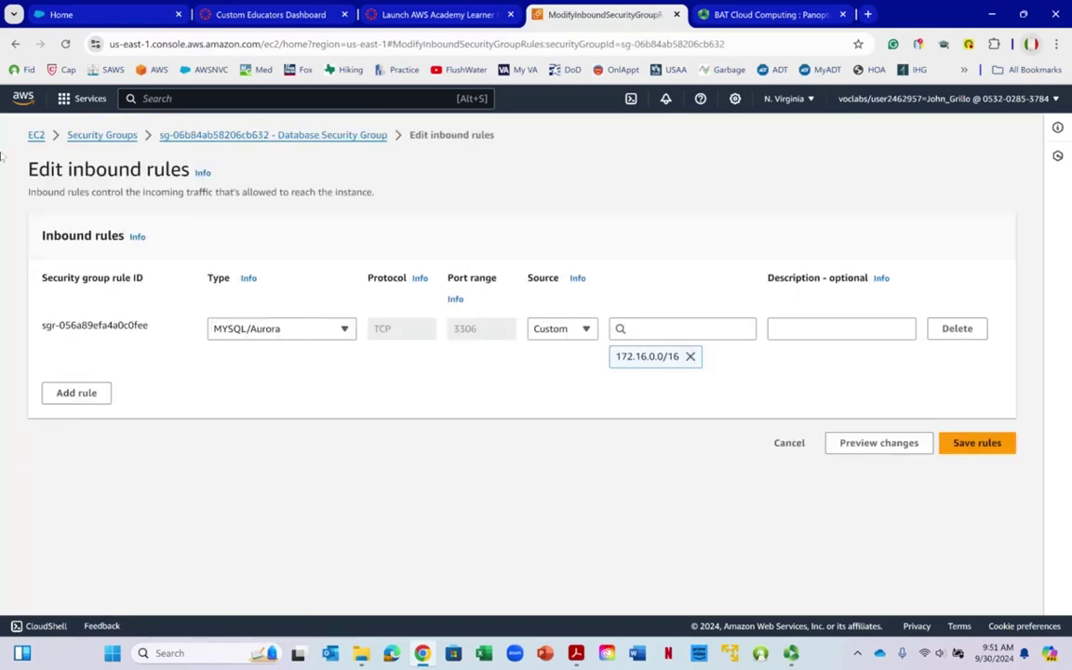
pyautogui.click(14, 44)
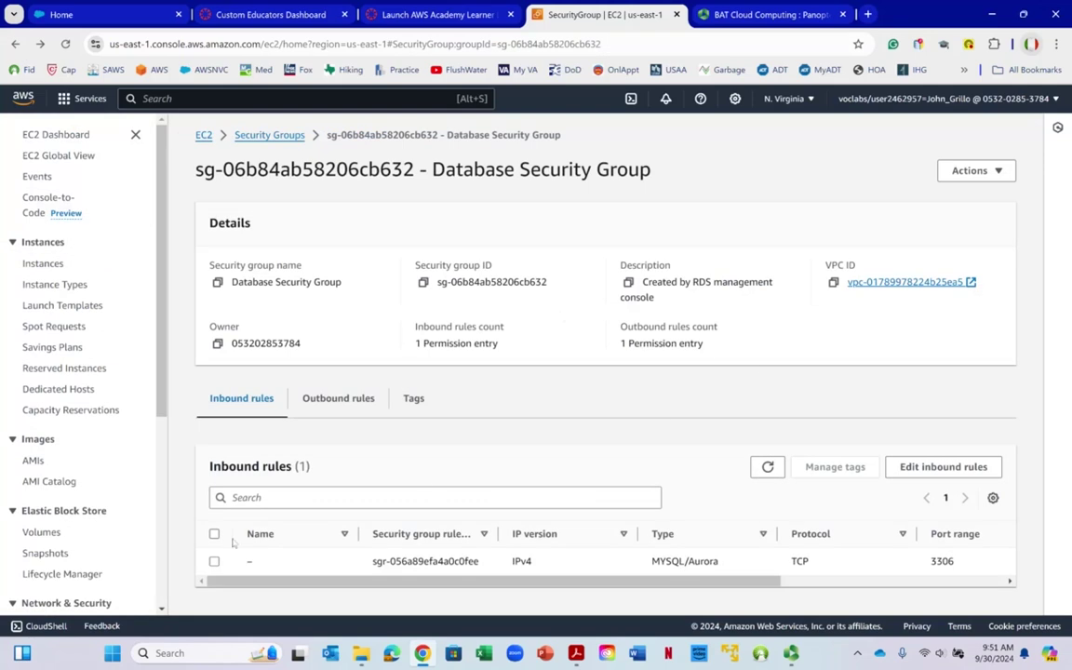
pyautogui.click(338, 398)
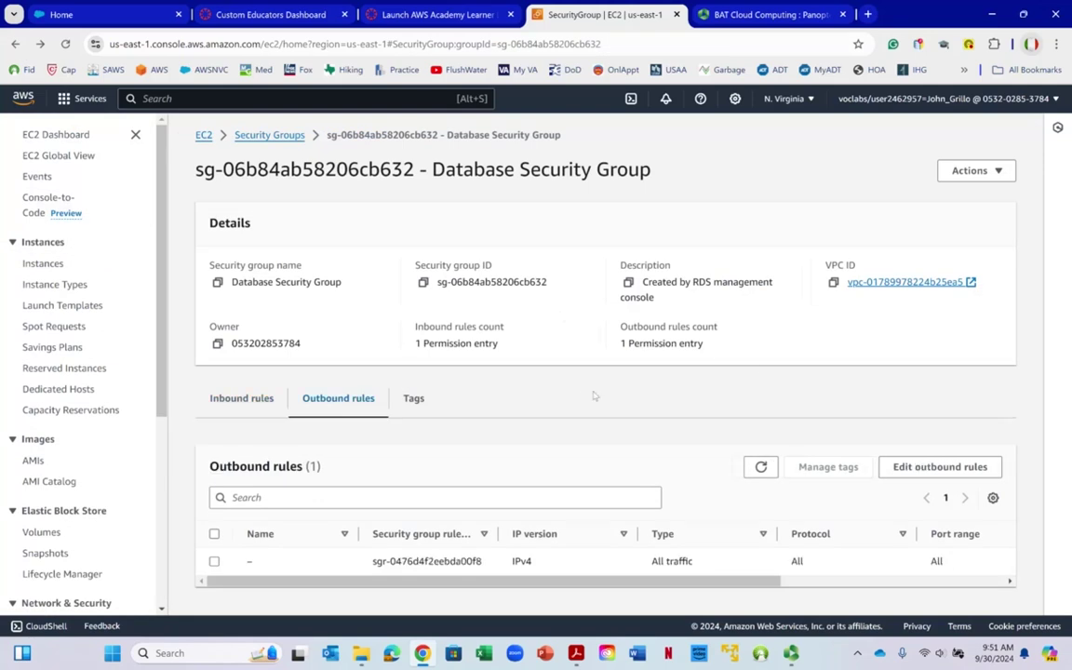
pyautogui.moveTo(633, 587); pyautogui.dragTo(857, 588)
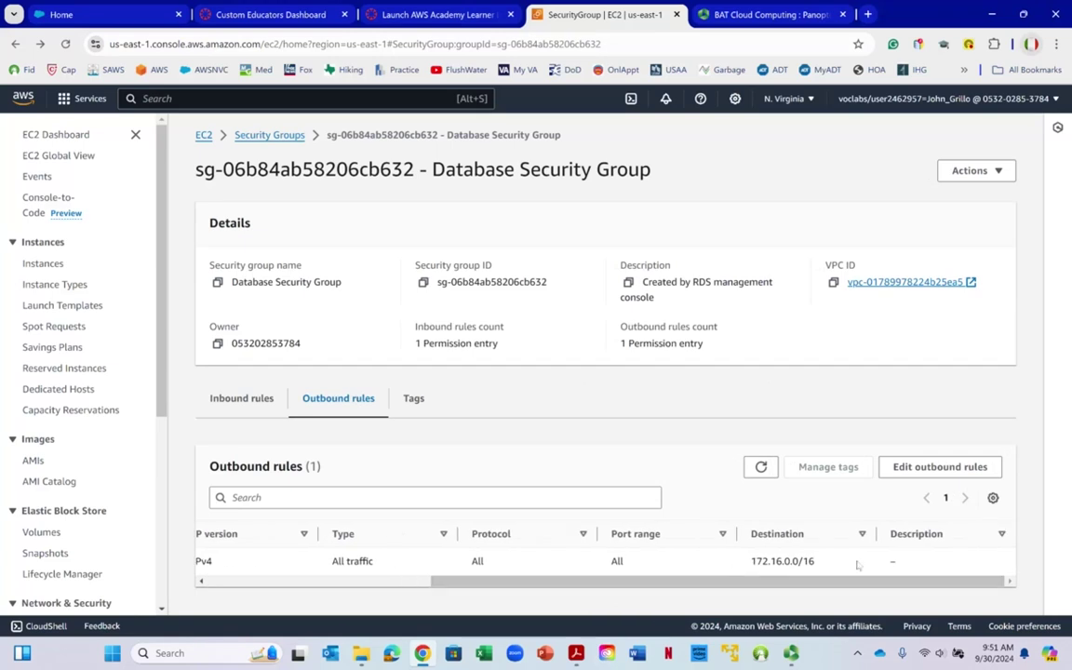
pyautogui.moveTo(810, 581); pyautogui.dragTo(294, 585)
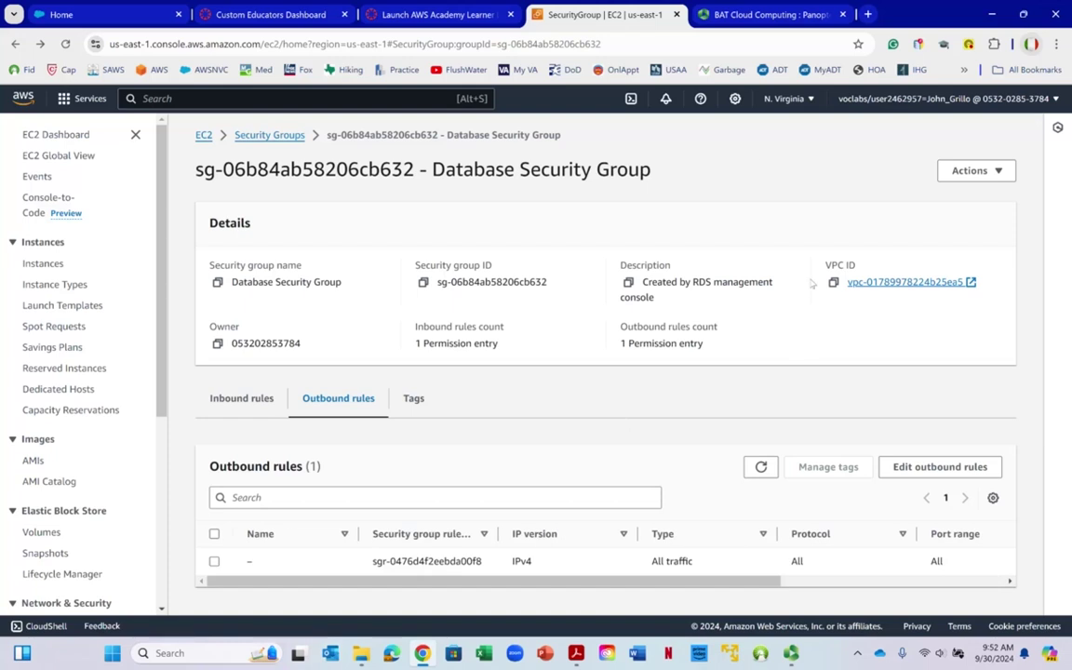
# Return to the mydatabase page and copy its endpoint address
pyautogui.rightClick(530, 288)
pyautogui.click(15, 43)
pyautogui.click(15, 43)
pyautogui.rightClick(15, 43)
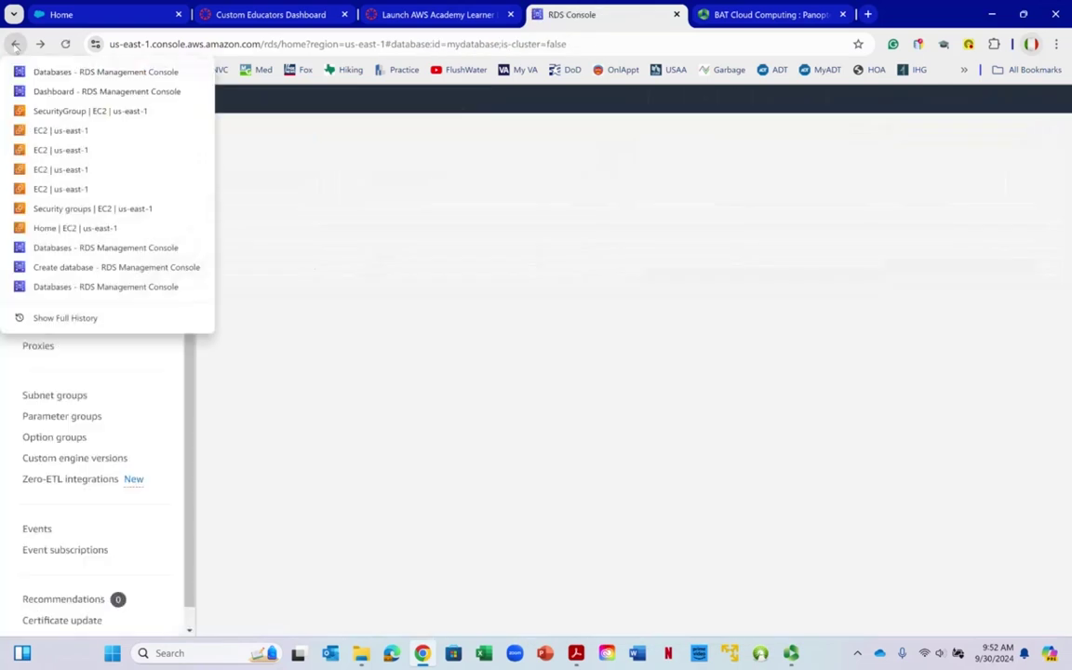
pyautogui.click(469, 131)
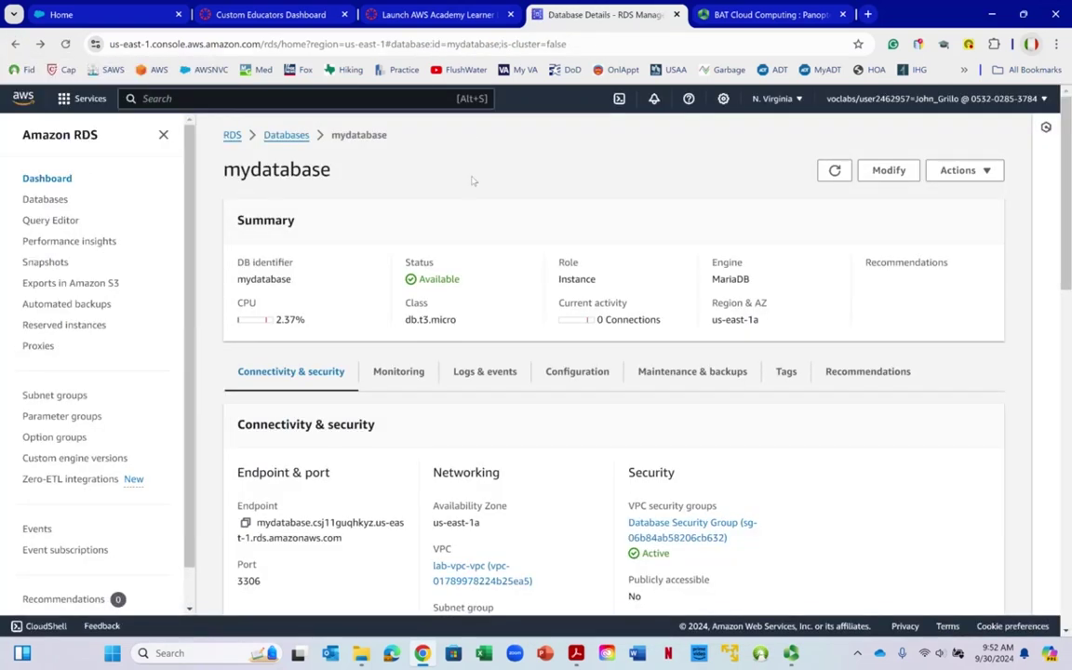
pyautogui.scroll(-5, 373, 280)
pyautogui.scroll(5, 382, 284)
pyautogui.scroll(-5, 400, 298)
pyautogui.scroll(3, 430, 313)
pyautogui.scroll(-3, 430, 313)
pyautogui.scroll(5, 432, 302)
pyautogui.rightClick(222, 391)
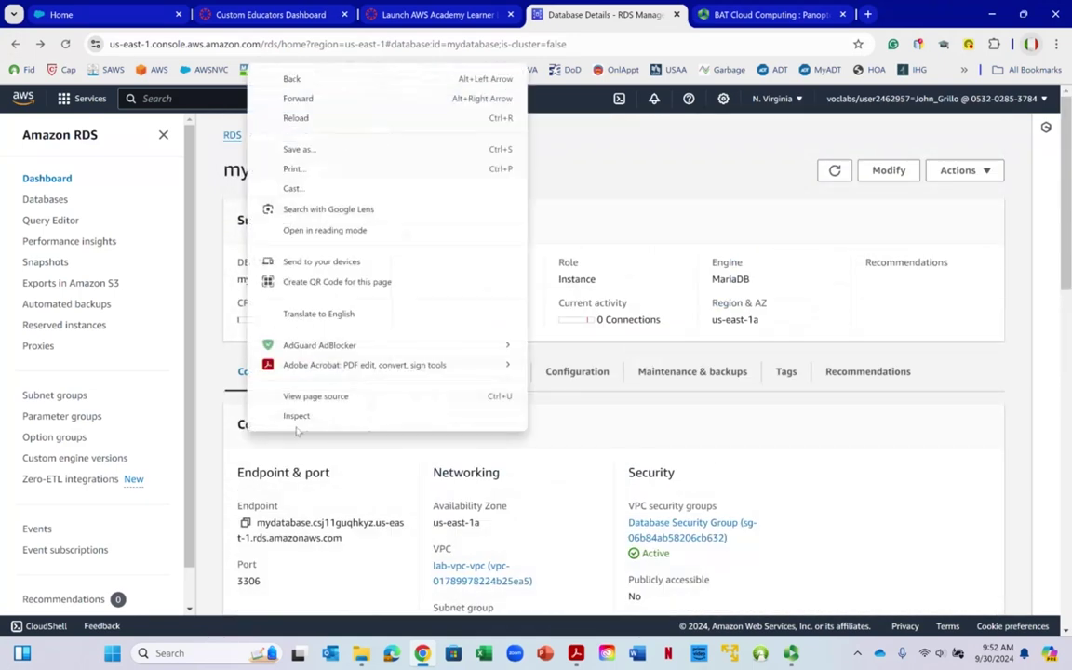
pyautogui.click(716, 157)
pyautogui.scroll(-3, 544, 193)
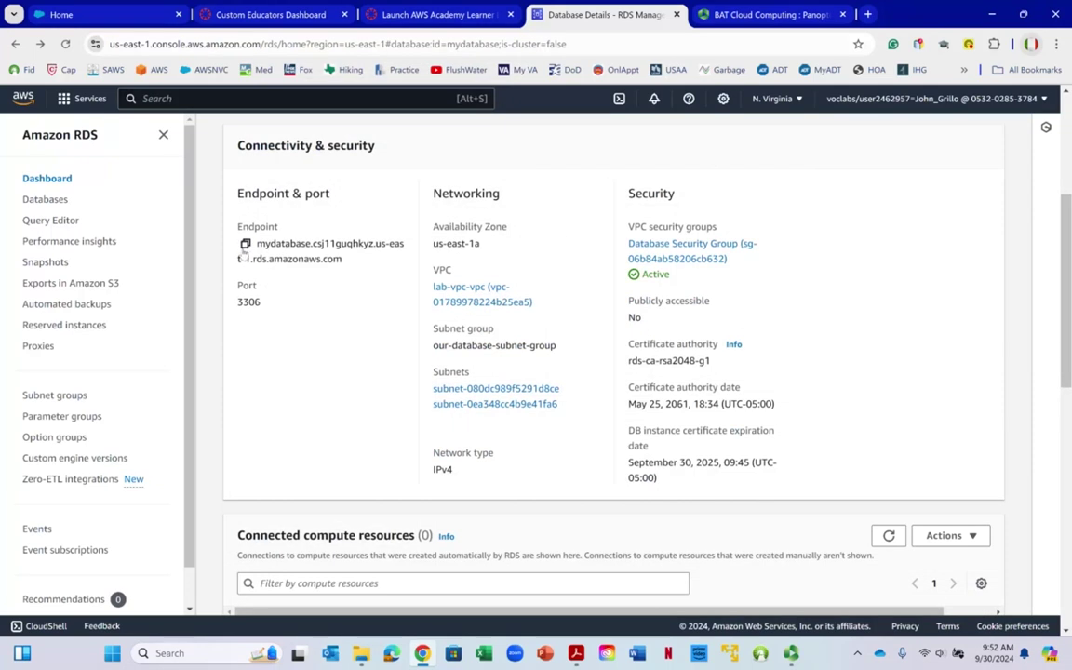
pyautogui.click(245, 245)
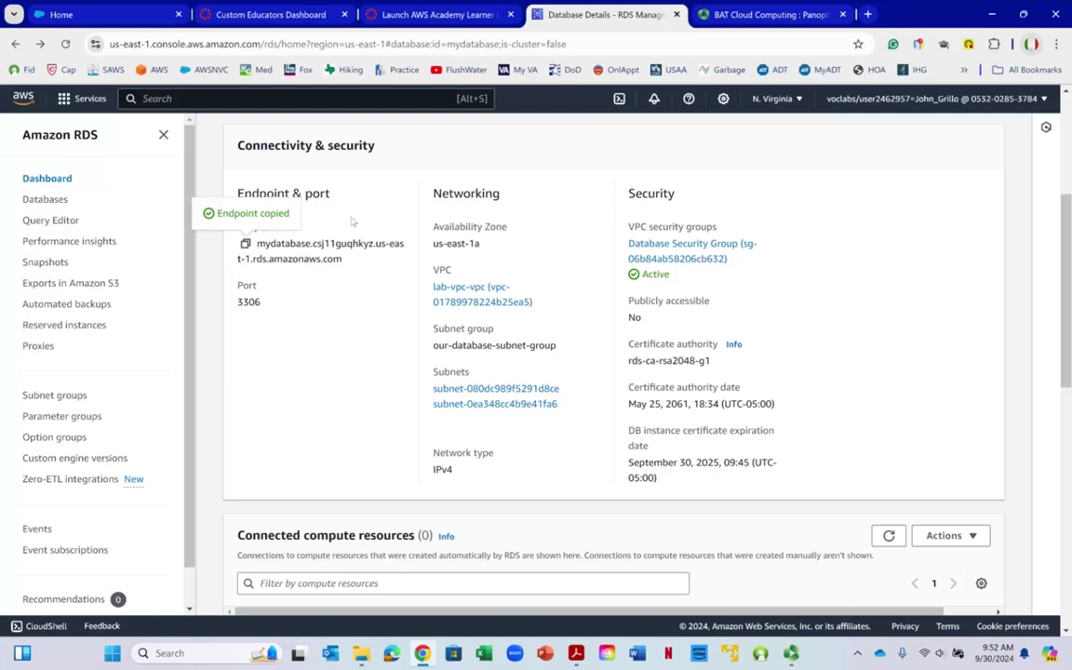
pyautogui.scroll(3, 352, 244)
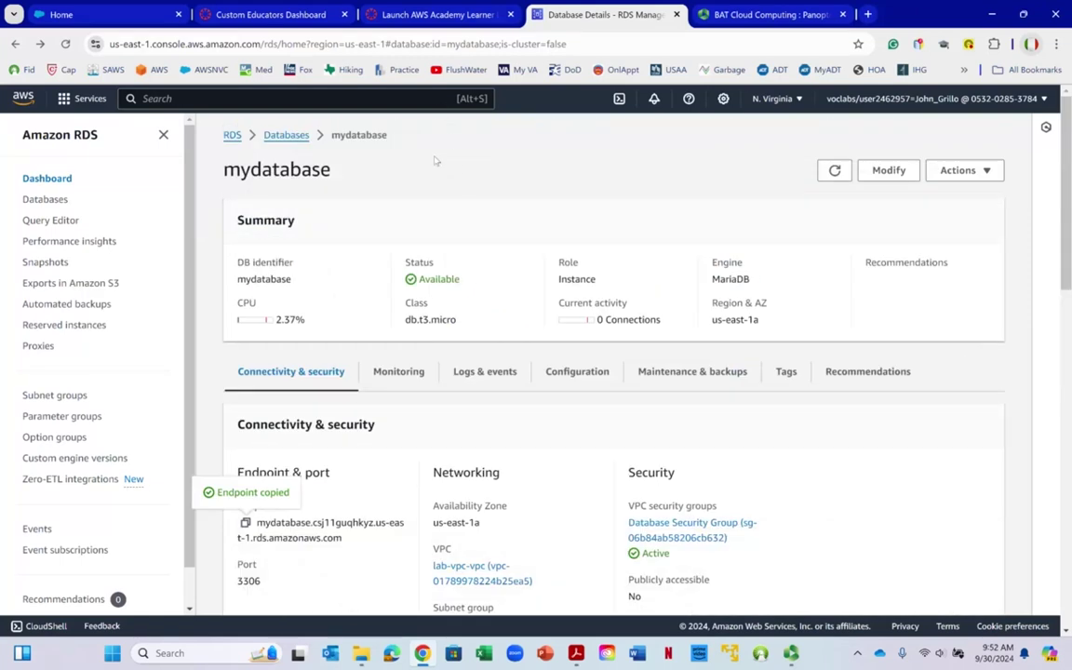
pyautogui.rightClick(380, 123)
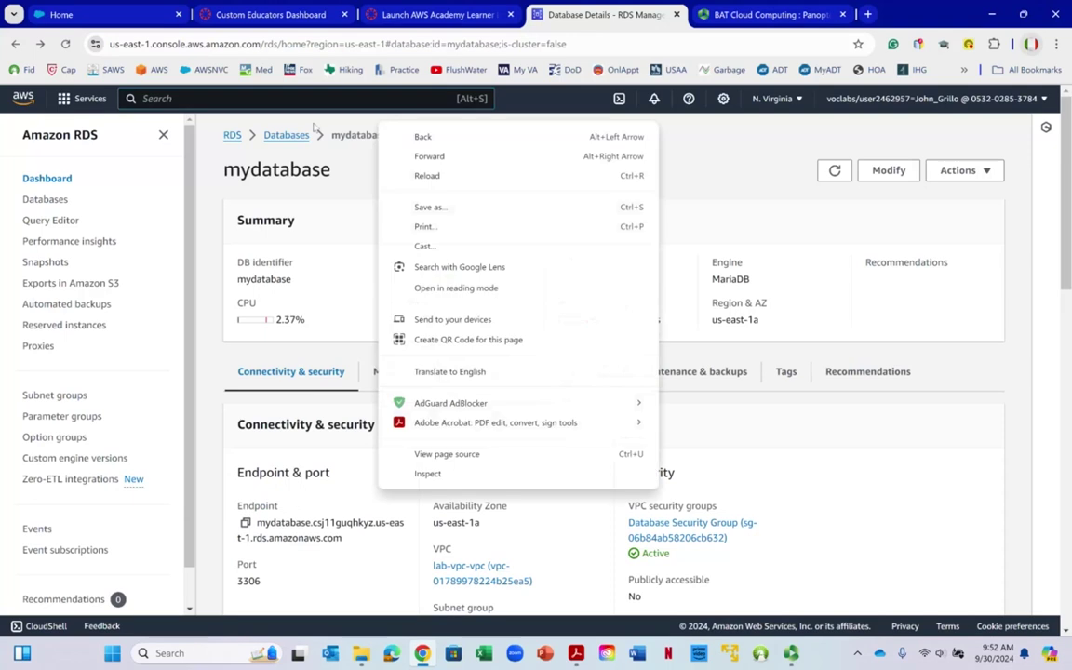
# Go to EC2 via the search bar and list the running instances
pyautogui.click(149, 99)
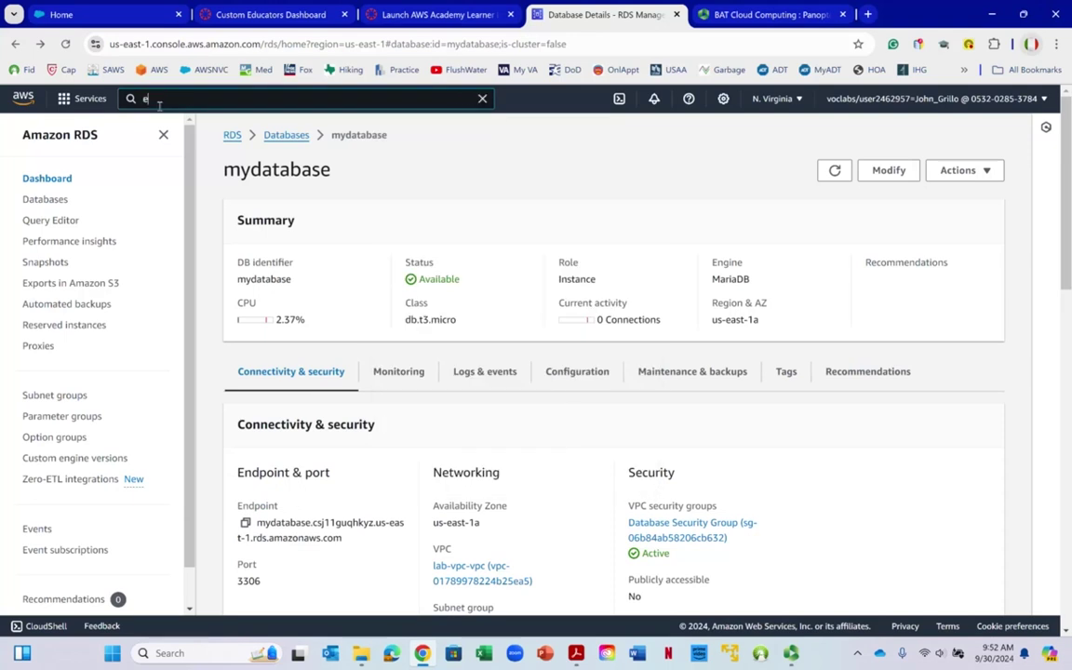
pyautogui.write('ec2')
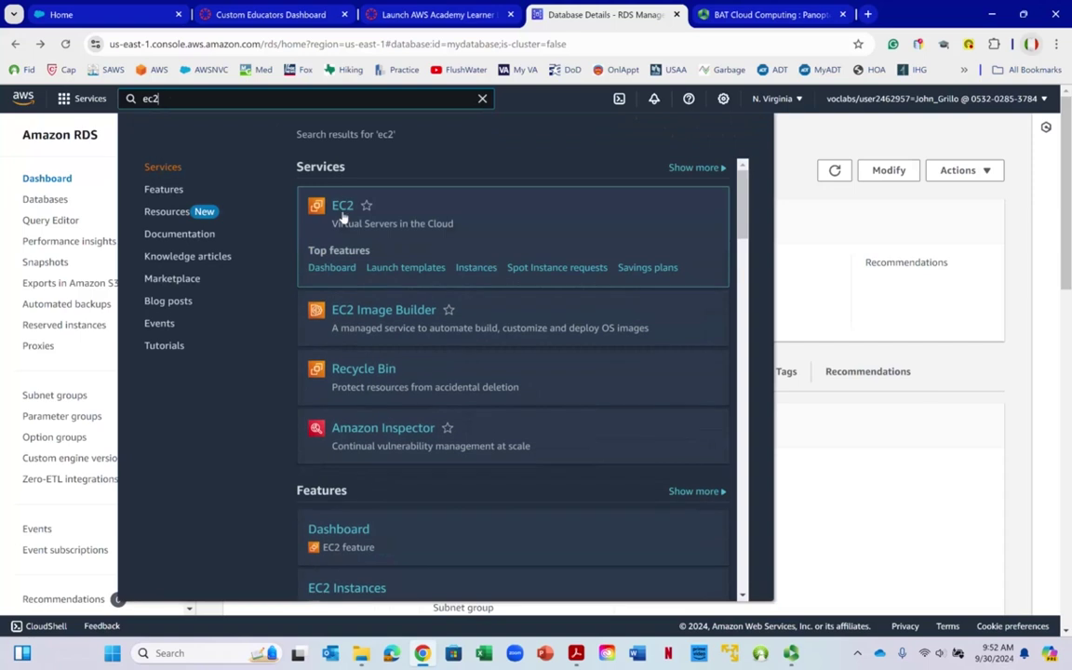
pyautogui.click(343, 212)
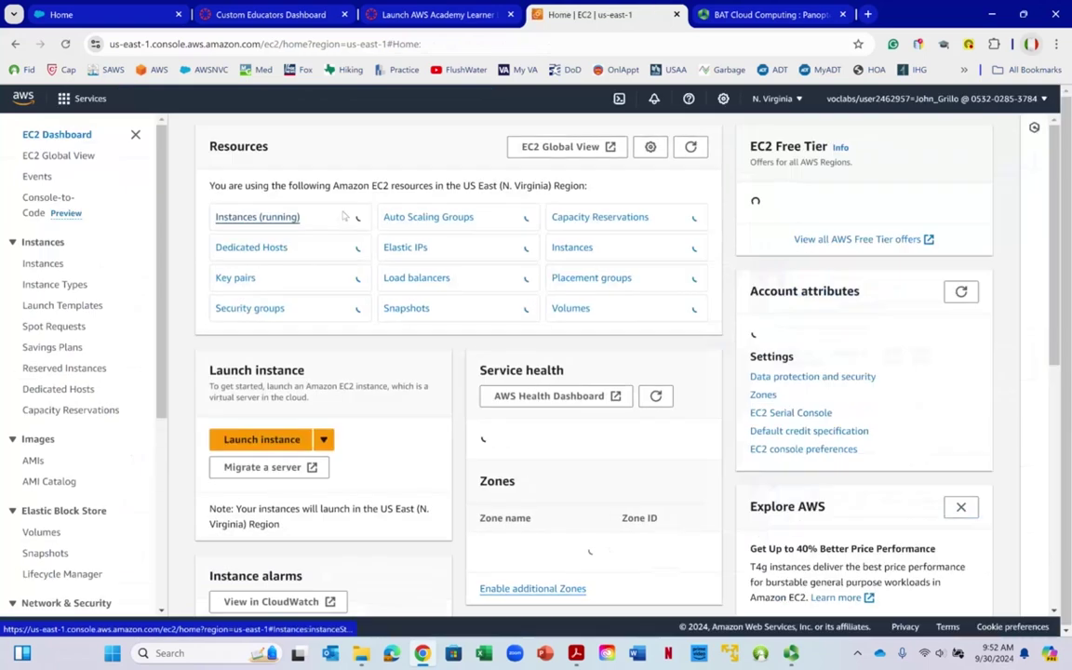
pyautogui.rightClick(261, 223)
pyautogui.click(260, 217)
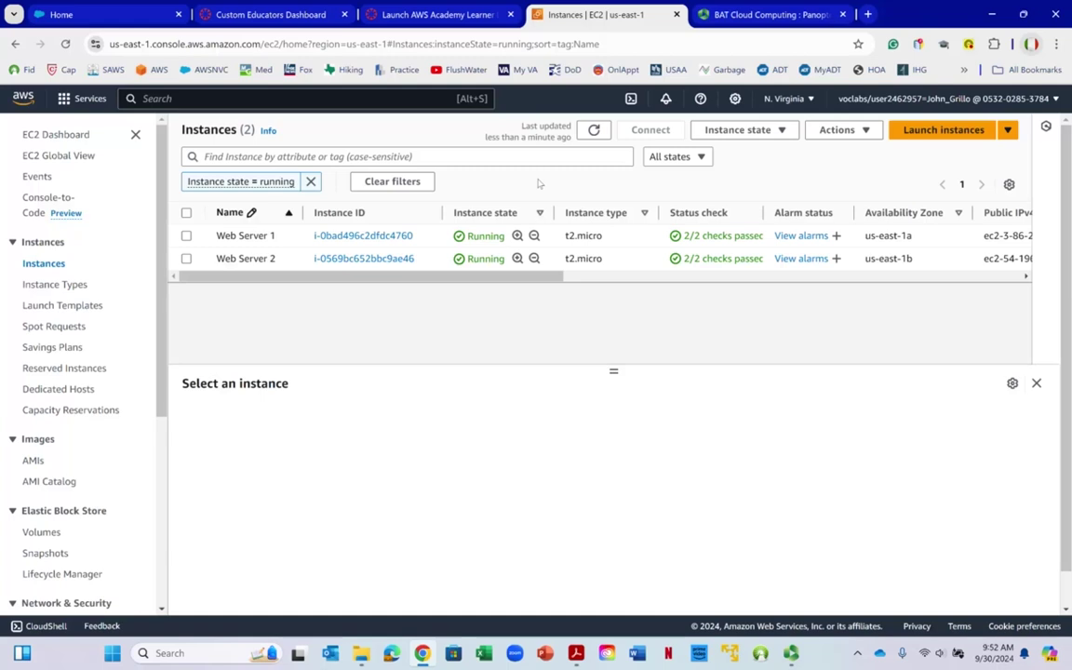
# Select Web Server 1 instead of Web Server 2
pyautogui.rightClick(189, 259)
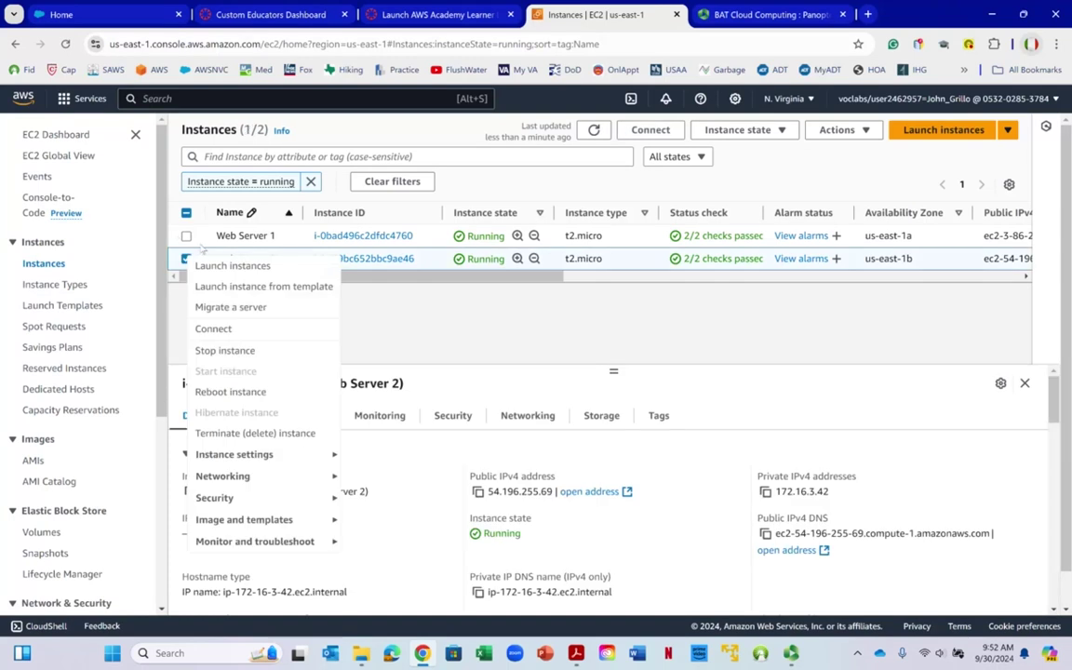
pyautogui.click(184, 263)
pyautogui.click(185, 261)
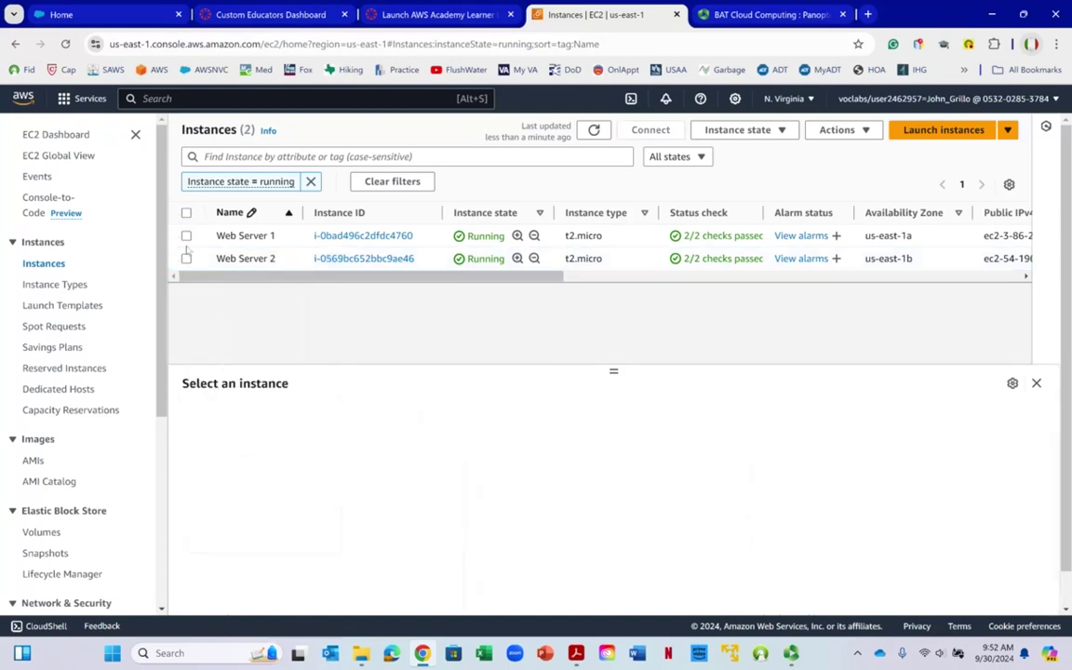
pyautogui.click(187, 237)
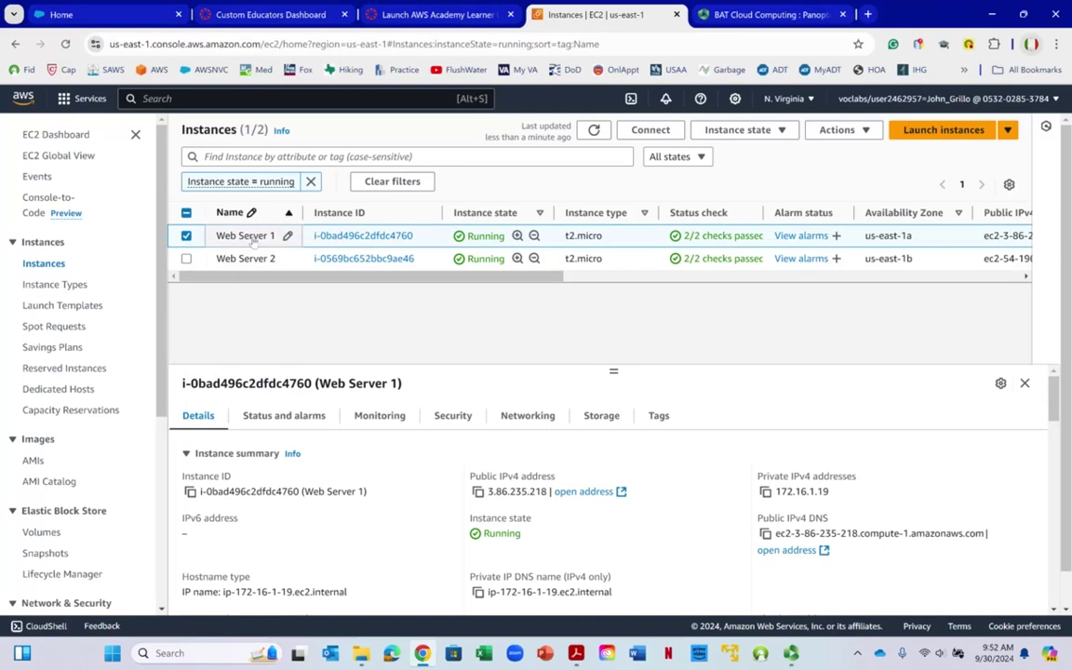
# Connect to Web Server 1 through EC2 Instance Connect as ec2-user
pyautogui.click(652, 132)
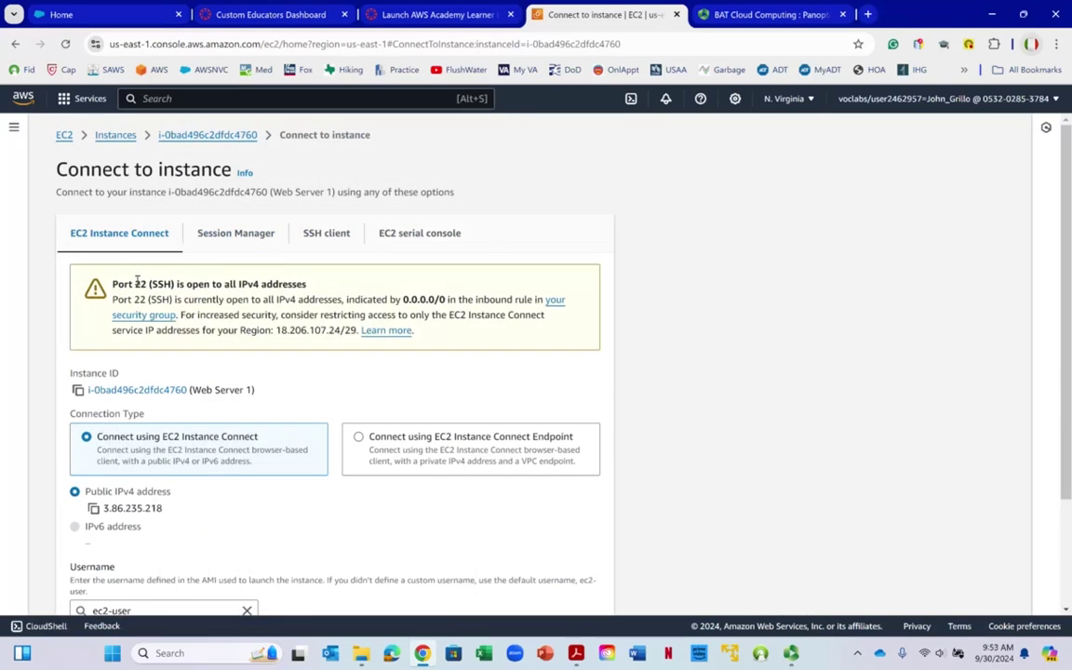
pyautogui.scroll(-1, 289, 263)
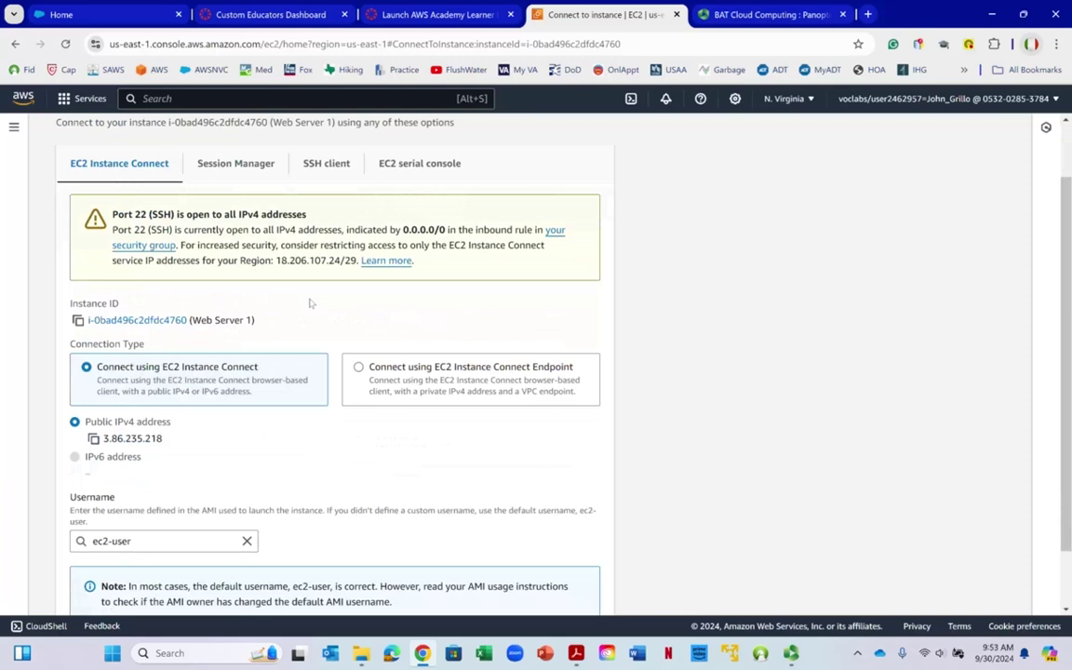
pyautogui.scroll(-1, 311, 303)
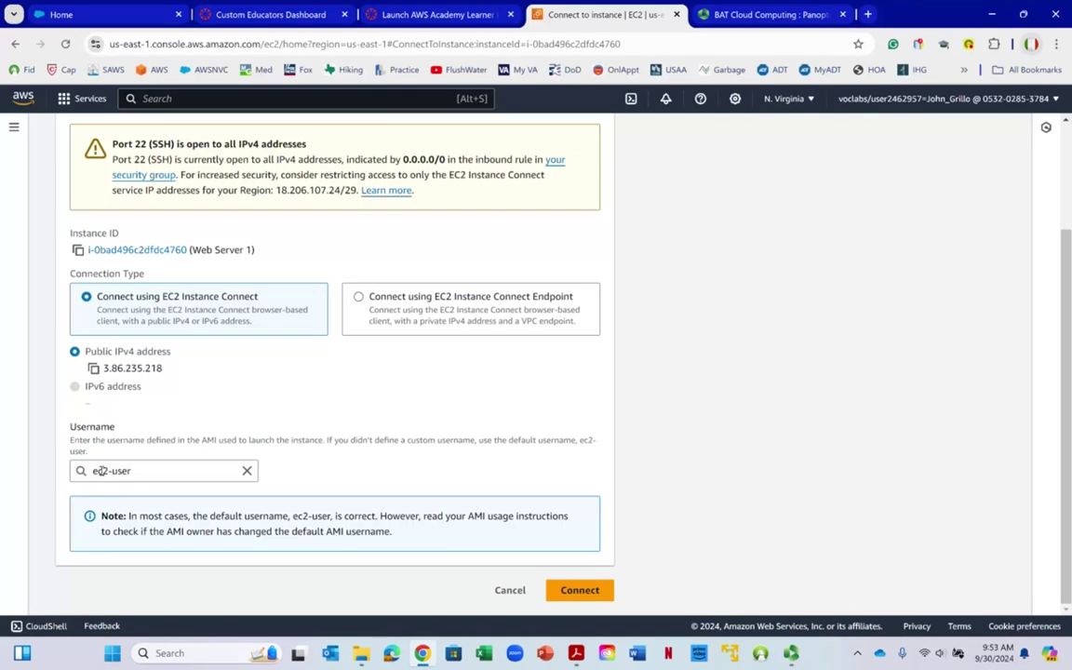
pyautogui.click(578, 590)
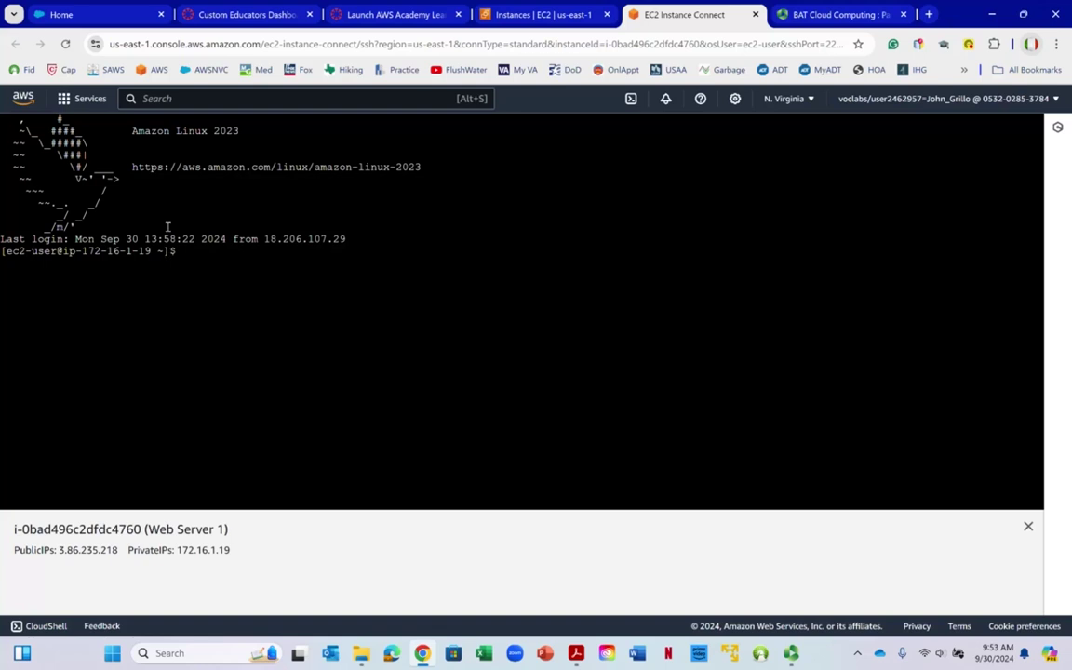
# Run sudo dnf update -y in Web Server 1's terminal
pyautogui.rightClick(192, 242)
pyautogui.click(197, 254)
pyautogui.write('sudo')
pyautogui.write('dnf update -y')
pyautogui.press('Return')
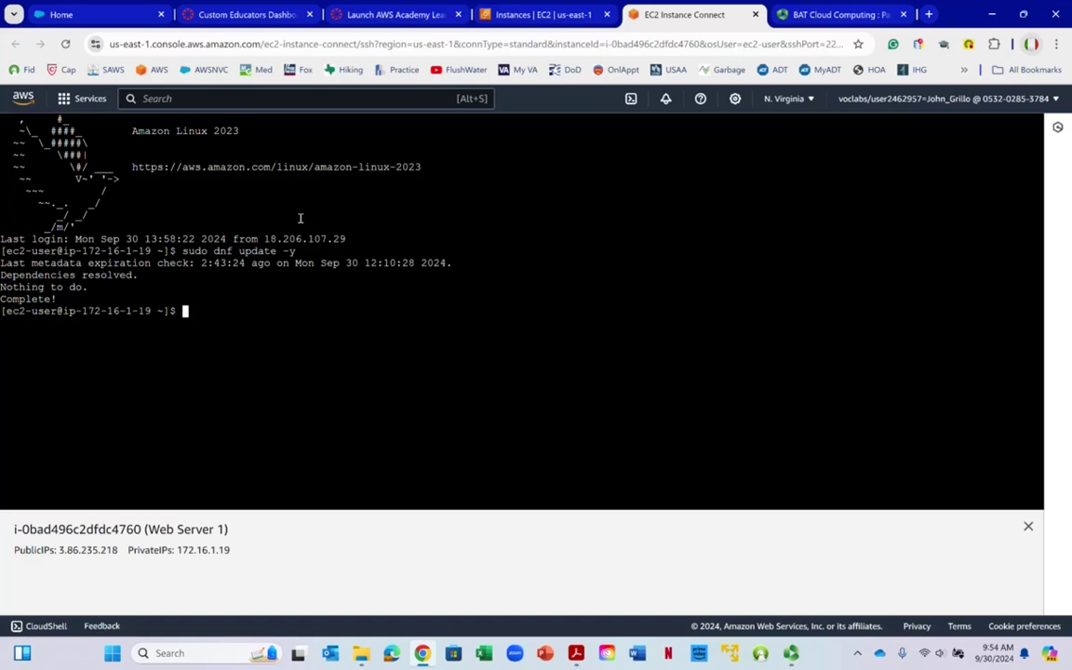
# Run sudo dnf install mariadb105 and confirm it is already installed
pyautogui.write('sudo dnf install')
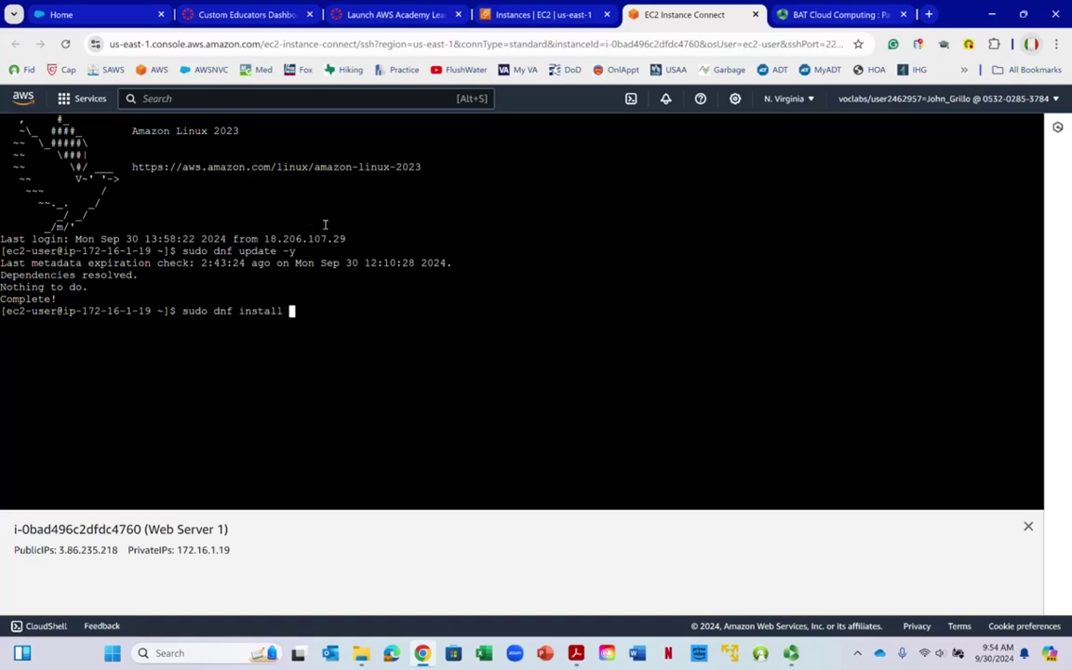
pyautogui.write(' mariadb105')
pyautogui.press('Return')
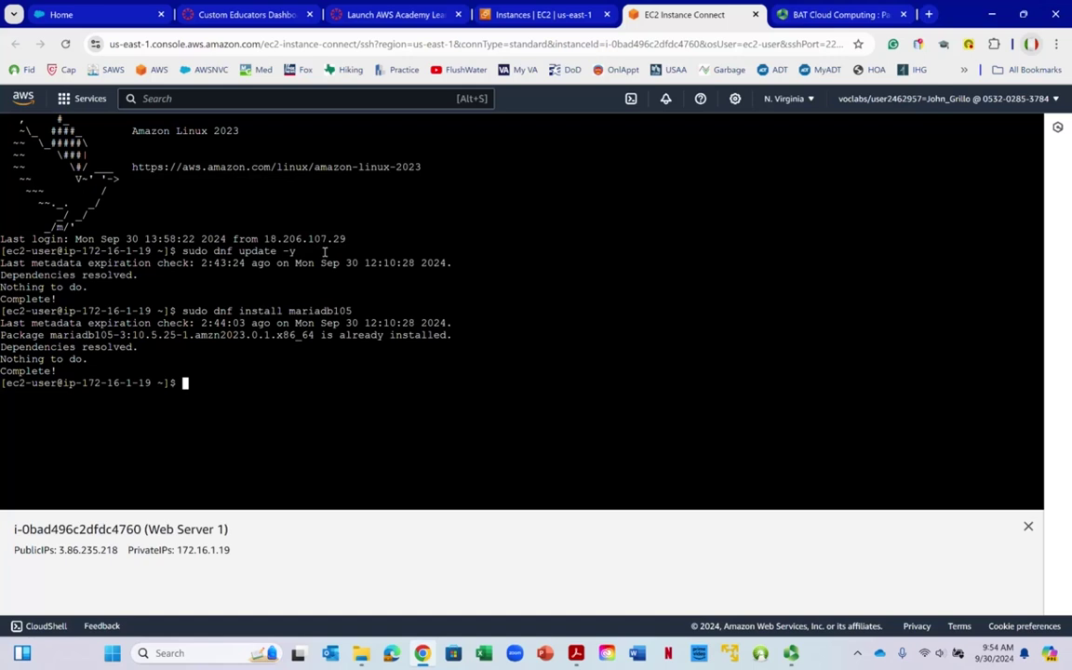
pyautogui.moveTo(339, 336); pyautogui.dragTo(447, 335)
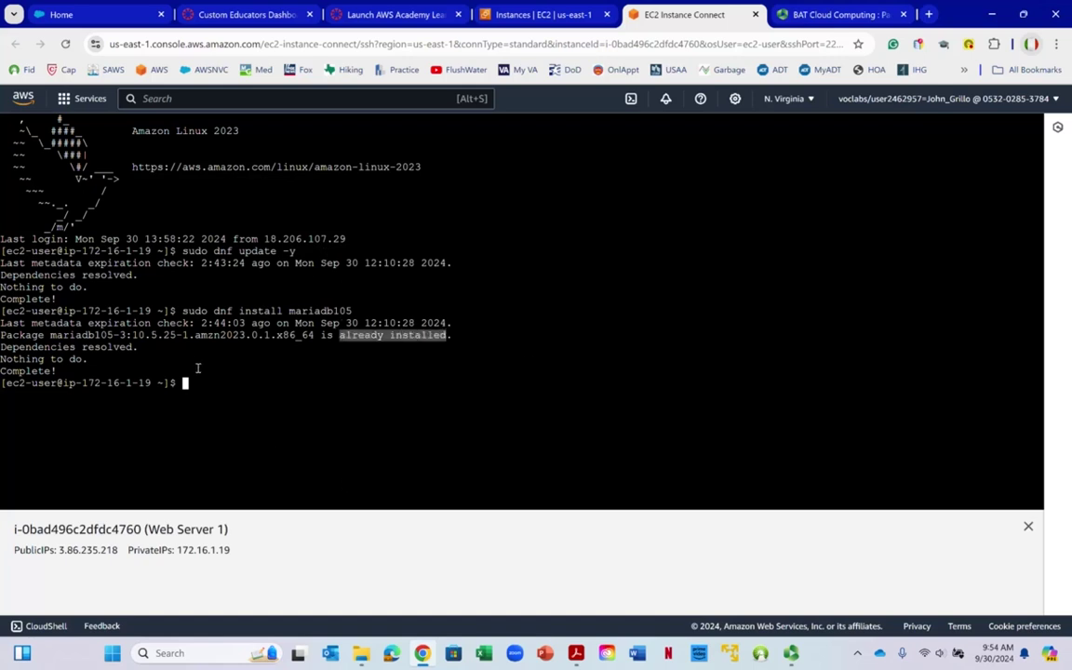
pyautogui.click(196, 372)
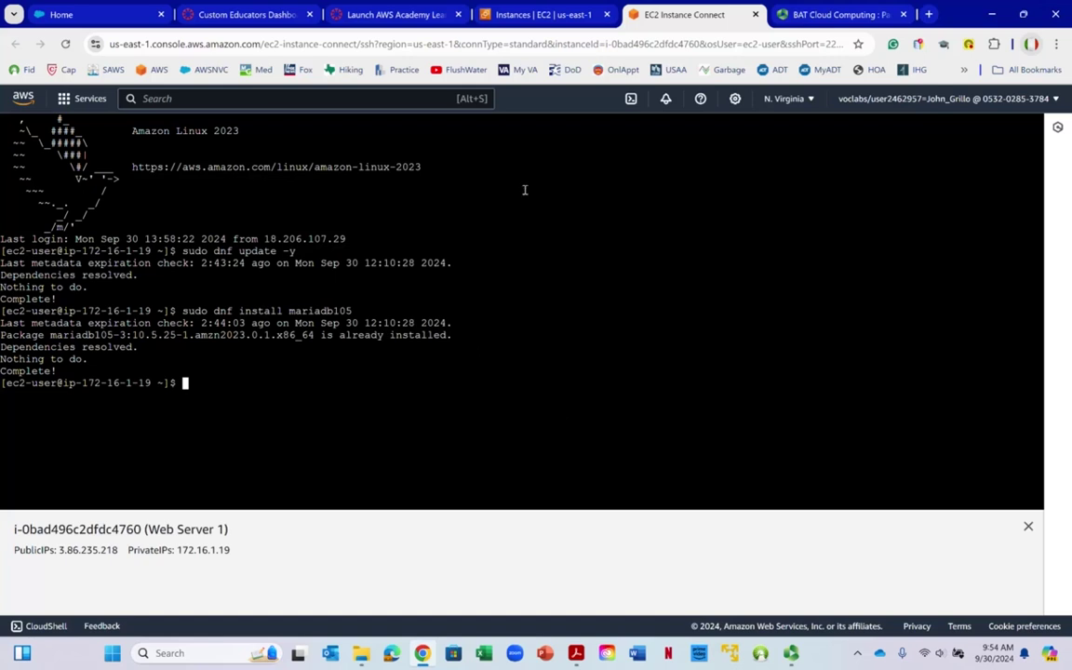
pyautogui.click(574, 655)
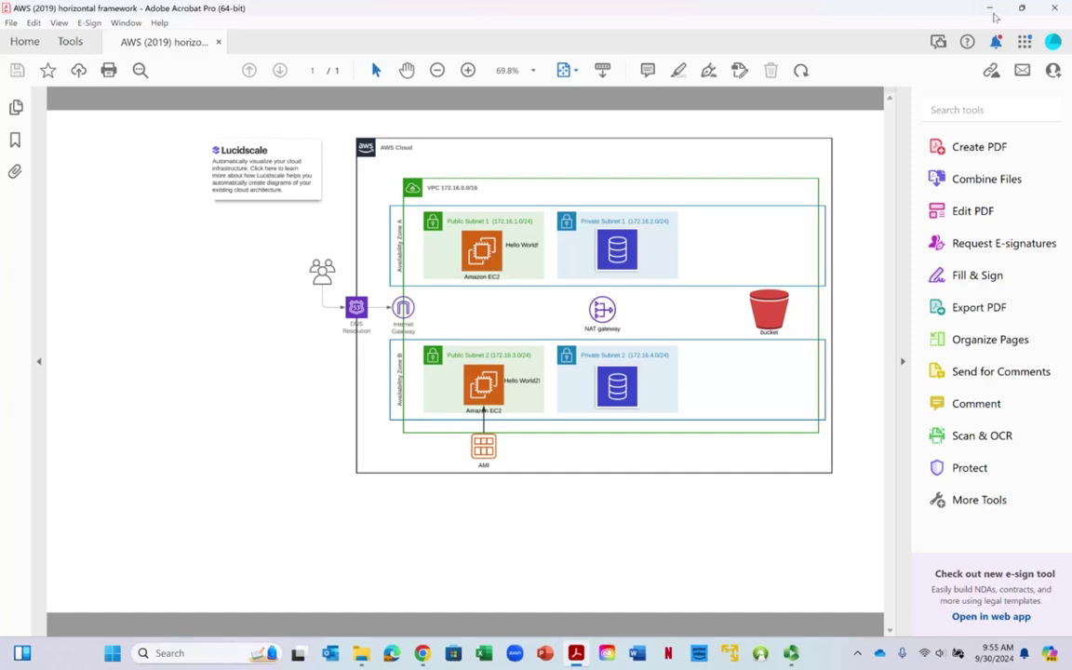
# In the terminal, type mysql -h followed by the pasted mydatabase endpoint
pyautogui.click(991, 9)
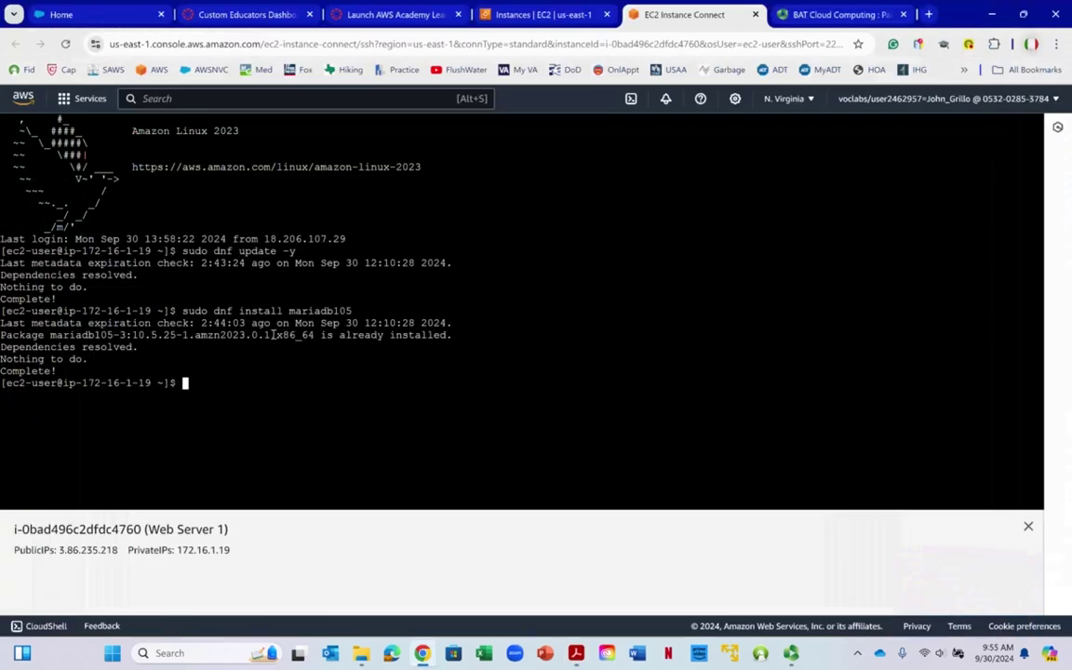
pyautogui.moveTo(213, 310); pyautogui.dragTo(347, 310)
pyautogui.click(203, 385)
pyautogui.write('mysql')
pyautogui.write('h')
pyautogui.rightClick(240, 383)
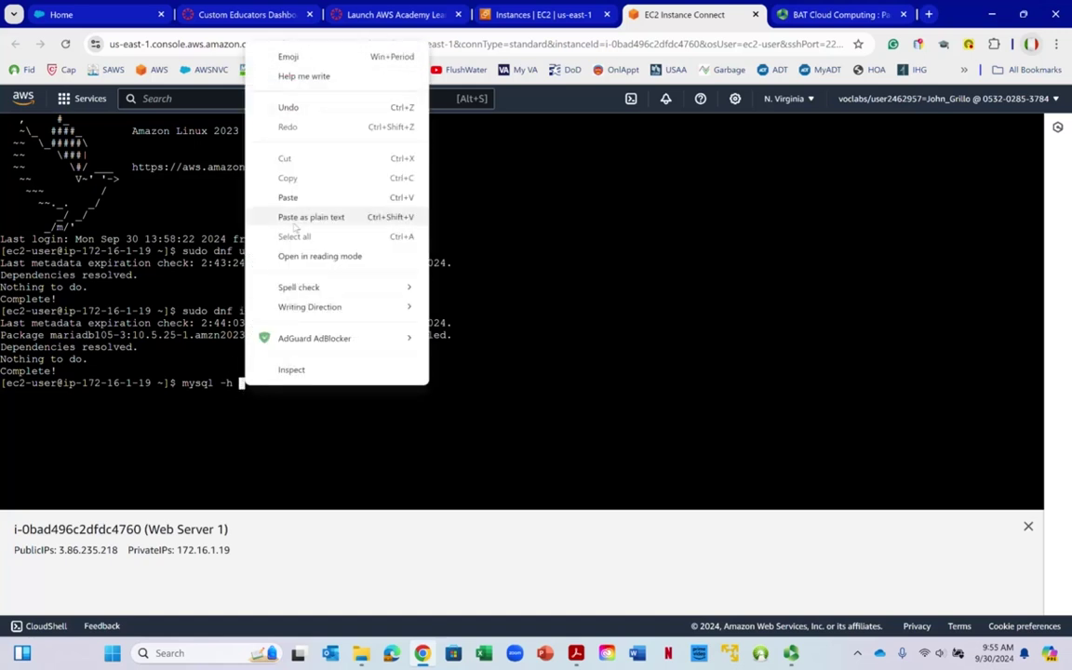
pyautogui.click(288, 197)
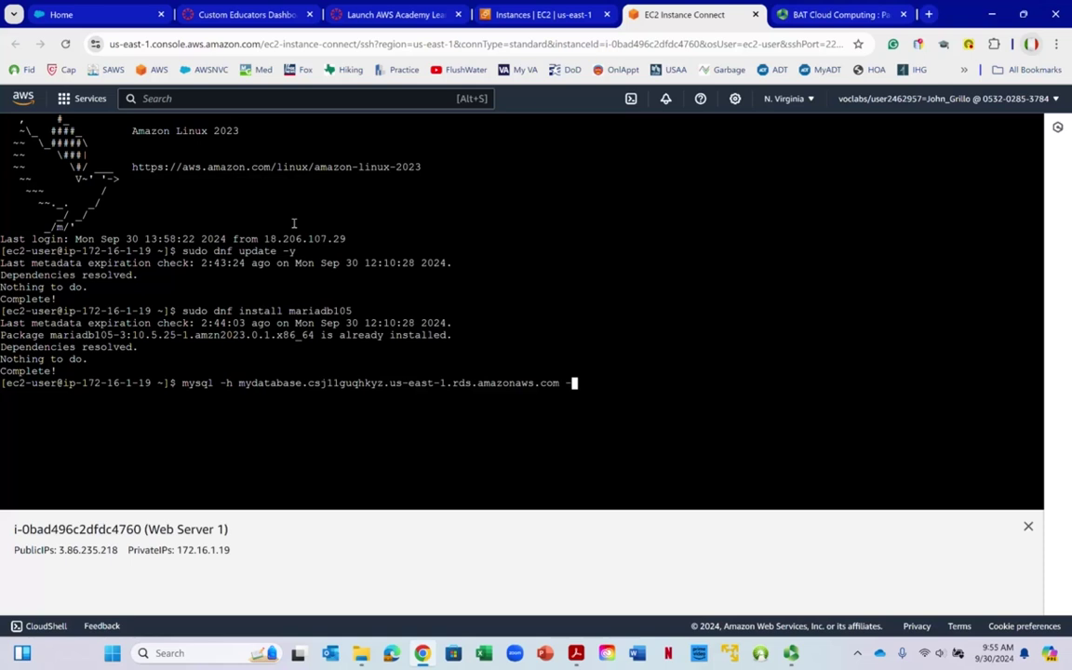
# Append -P 3306 -u admin -p and run the mysql command
pyautogui.write('-')
pyautogui.click(517, 341)
pyautogui.write('P 3306')
pyautogui.write('-u admin -p')
pyautogui.press('Return')
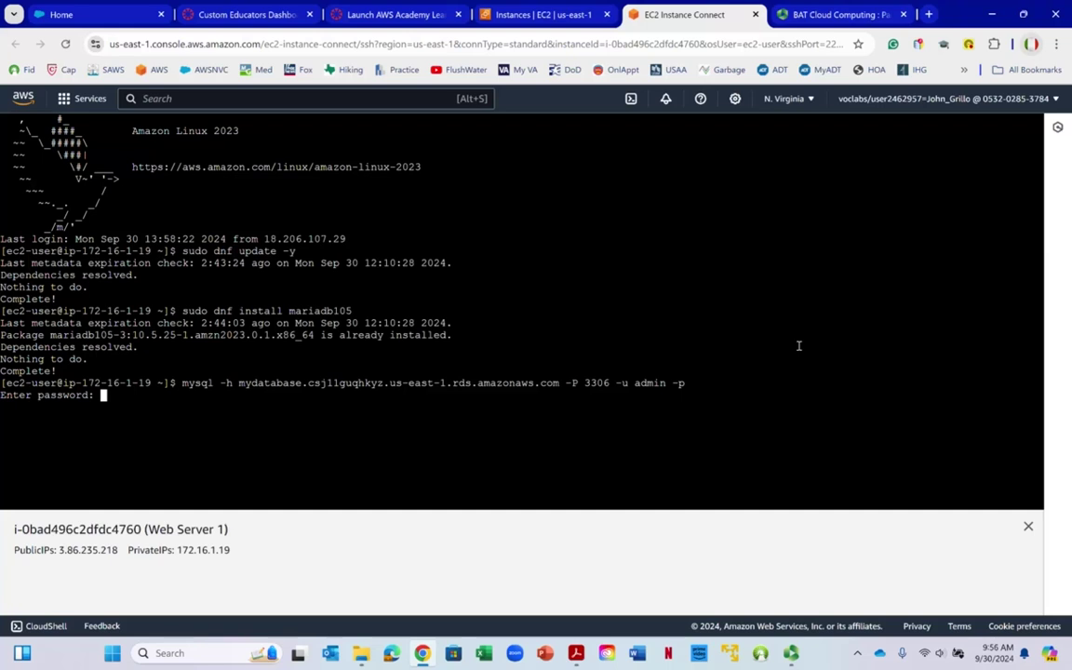
# Submit the master password to reach the MariaDB prompt, then view the diagram
pyautogui.press('Return')
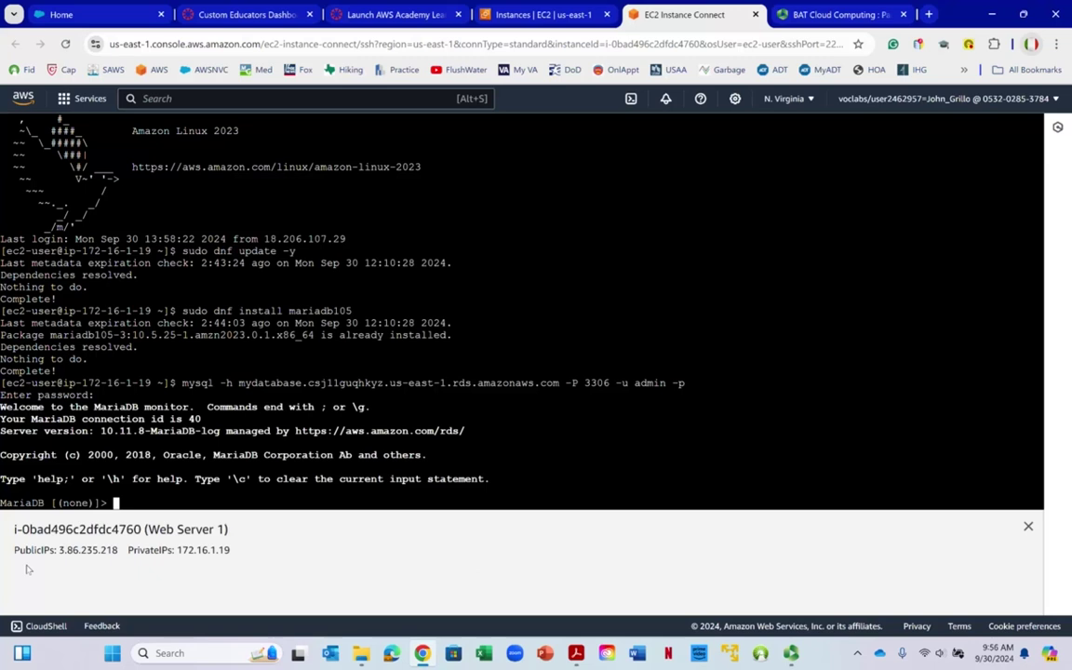
pyautogui.moveTo(1, 502); pyautogui.dragTo(109, 503)
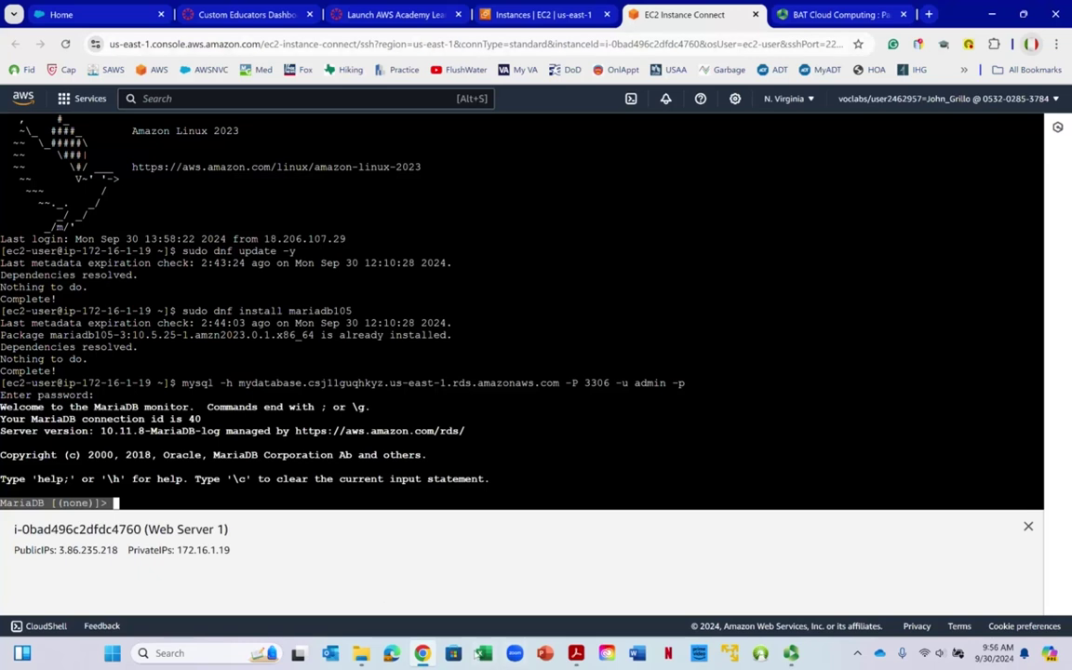
pyautogui.click(576, 652)
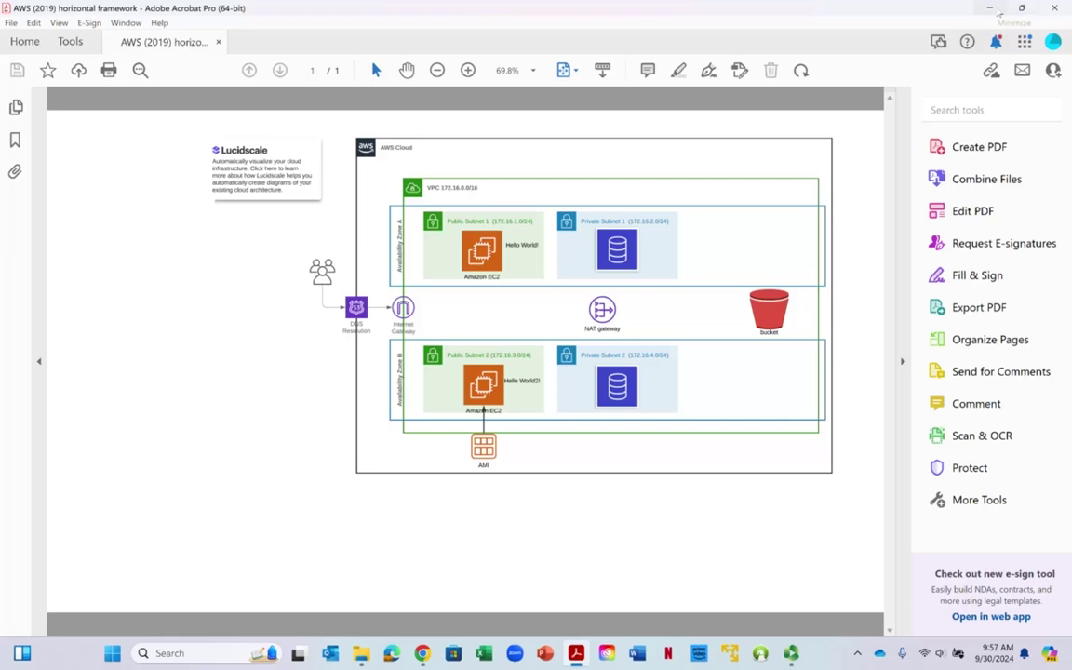
# After reviewing the private database subnets, minimize the diagram to return to the MariaDB terminal
pyautogui.click(991, 8)
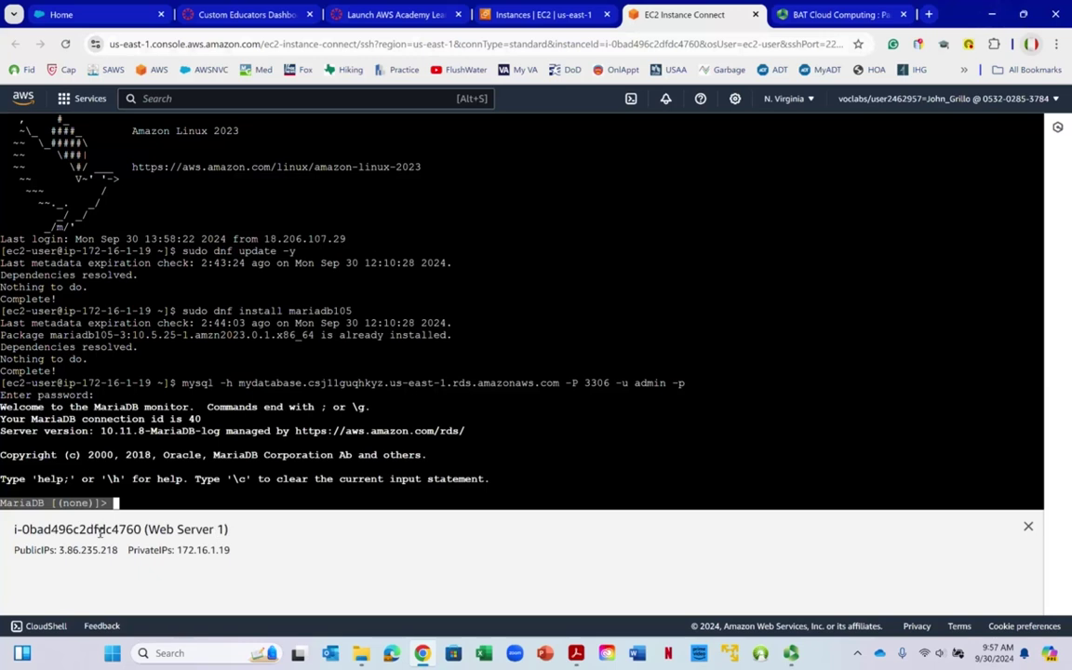
# Exit the MariaDB client and the Web Server 1 shell, then close the Instance Connect tab
pyautogui.write('exit')
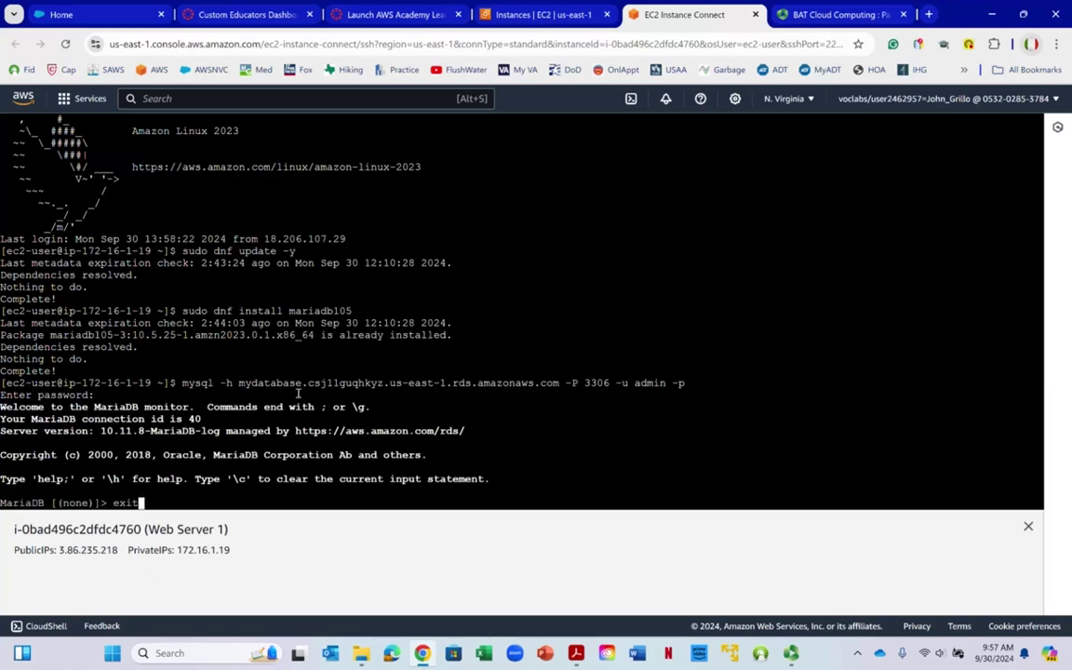
pyautogui.press('Return')
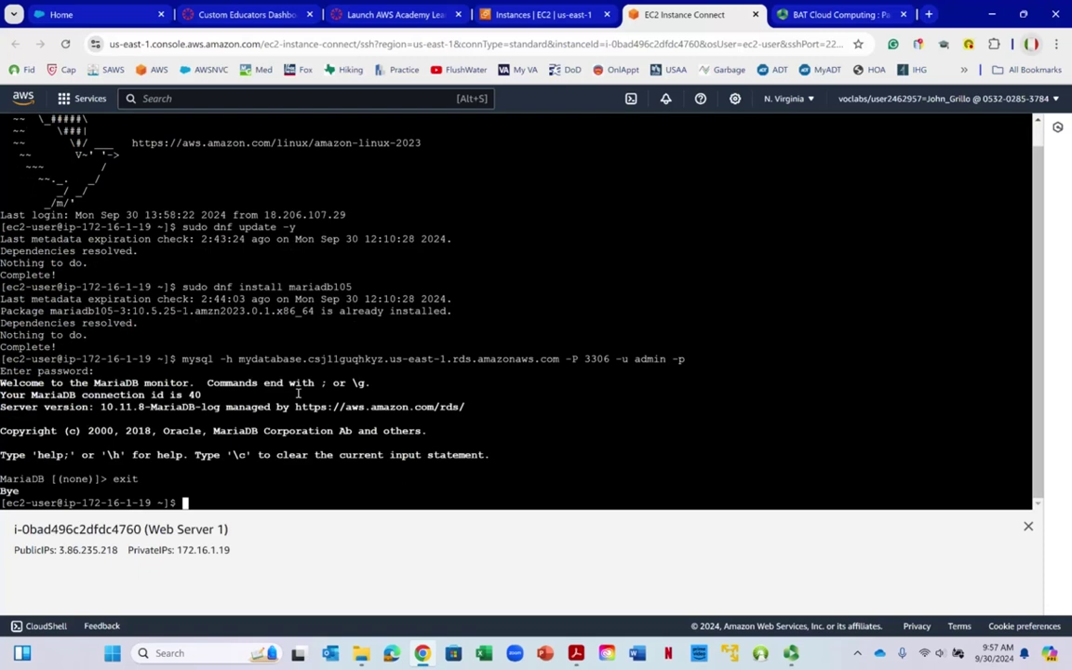
pyautogui.write('exit')
pyautogui.press('Return')
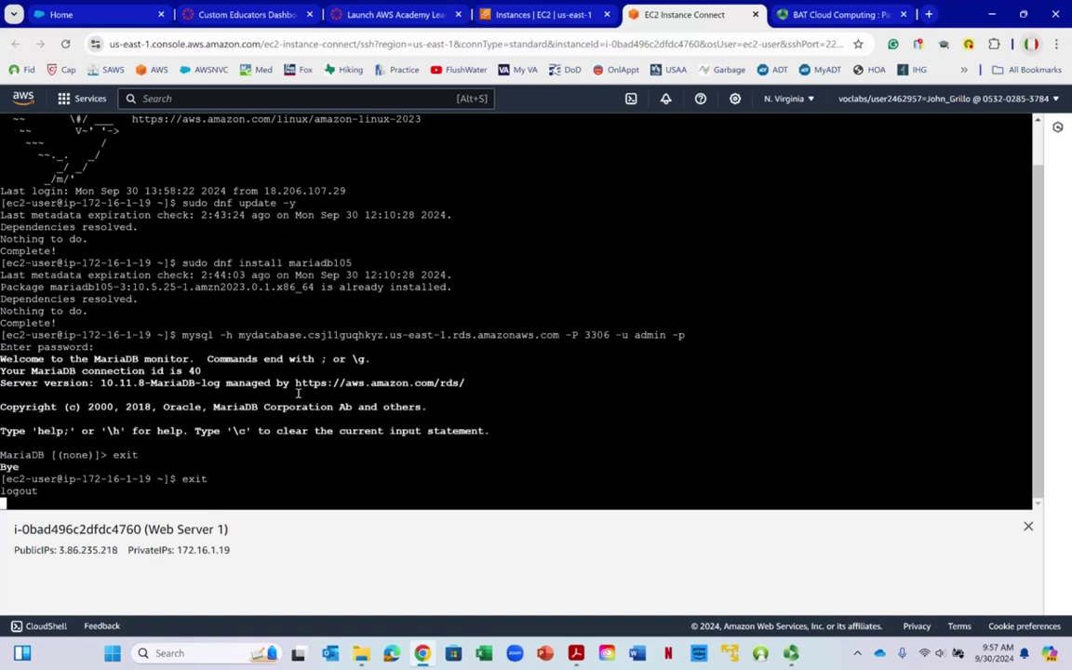
pyautogui.click(755, 15)
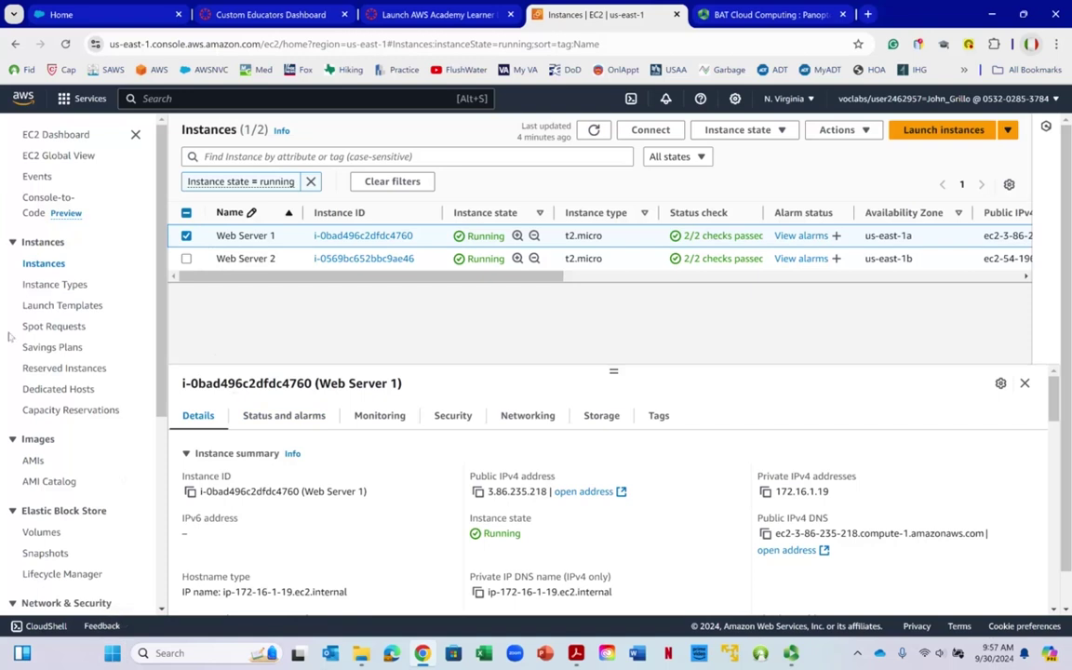
# Go to RDS Databases and start creating a new database
pyautogui.click(186, 100)
pyautogui.write('rds')
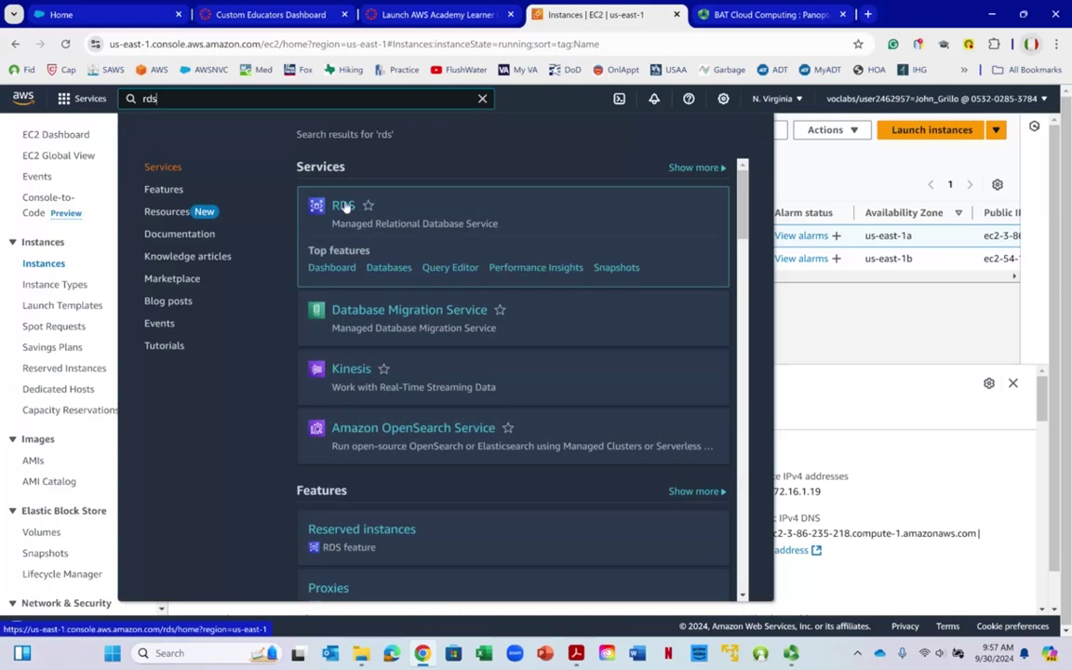
pyautogui.click(345, 206)
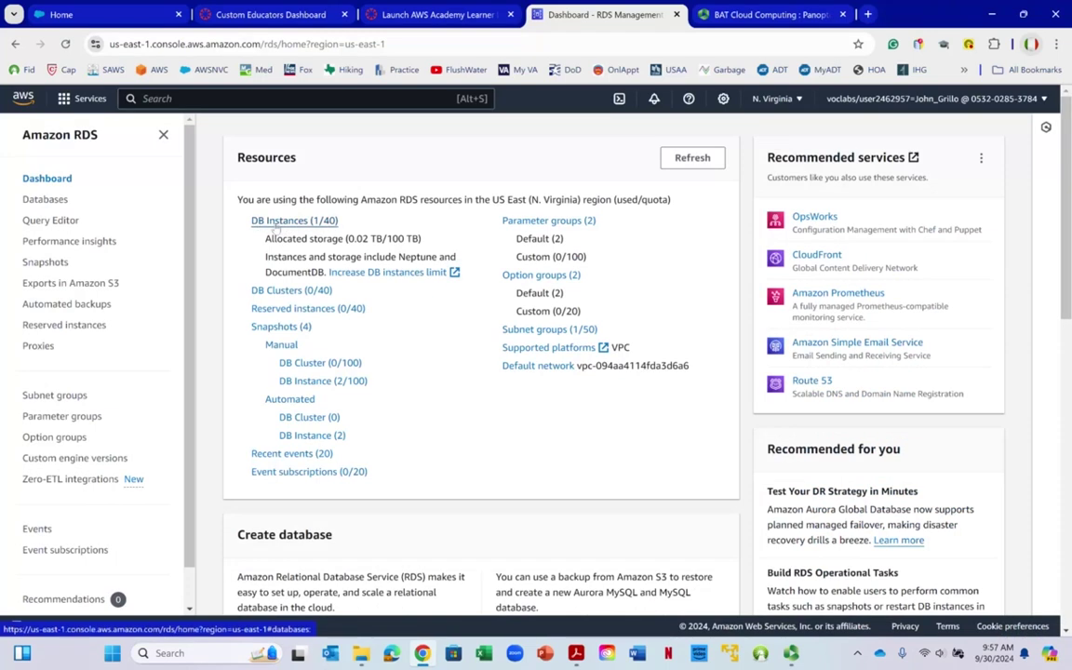
pyautogui.click(50, 198)
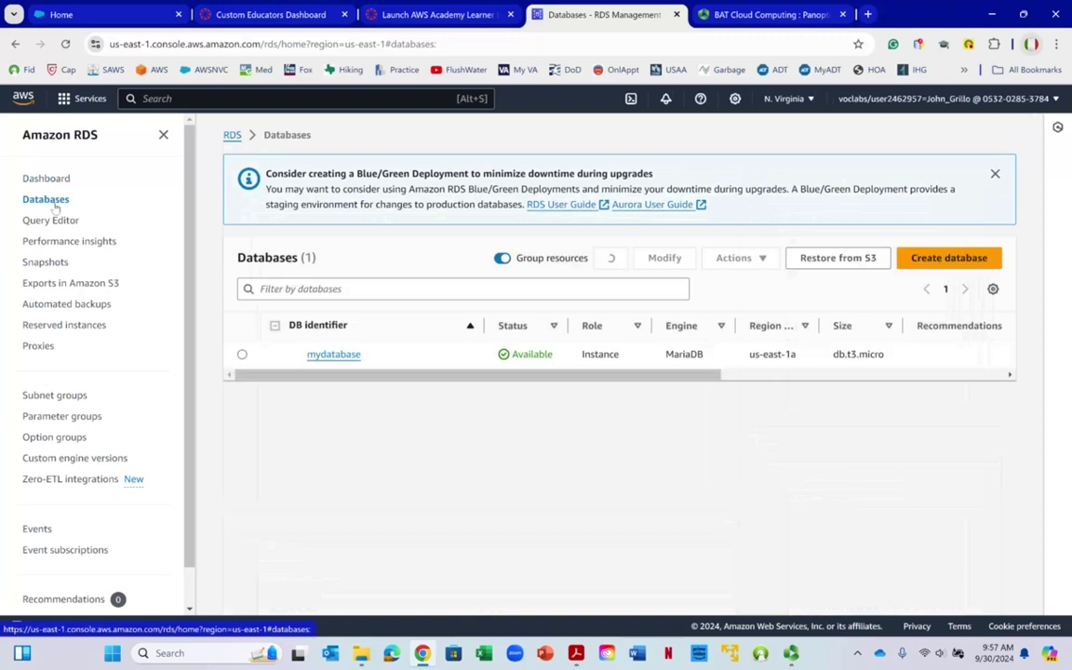
pyautogui.click(927, 265)
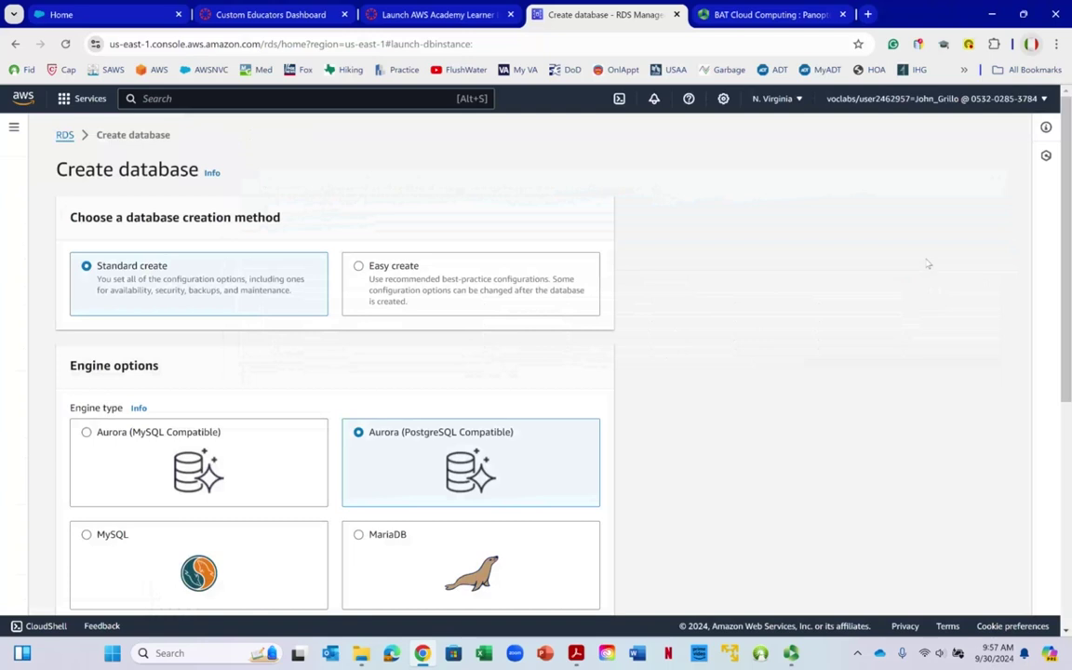
# Choose the MariaDB engine with the Free tier template
pyautogui.scroll(-2, 286, 317)
pyautogui.scroll(2, 287, 316)
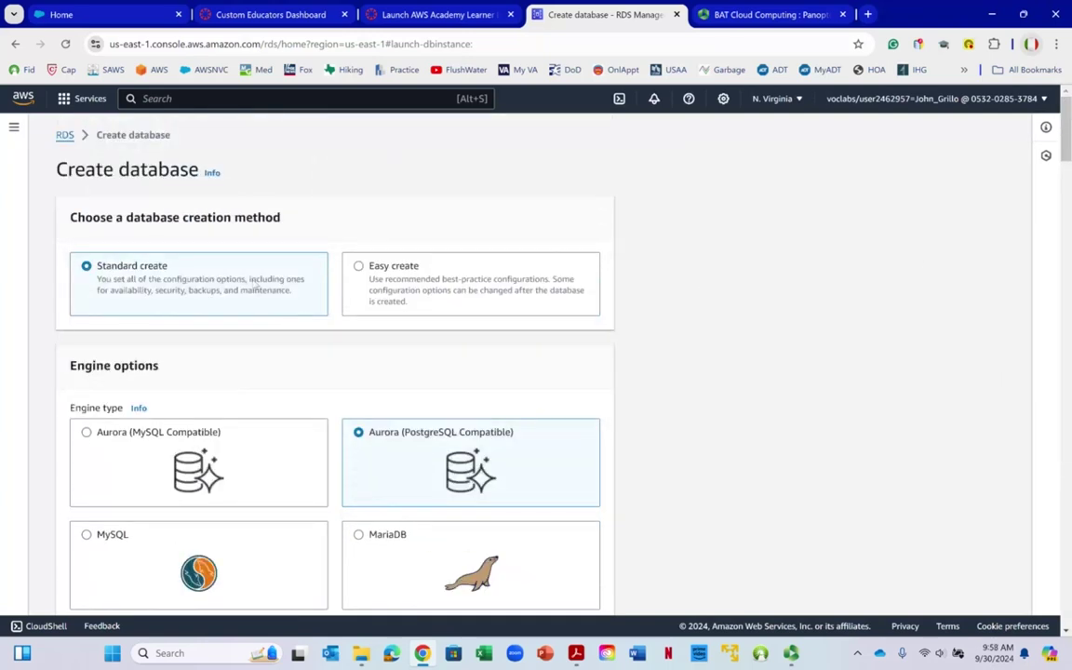
pyautogui.scroll(-3, 347, 286)
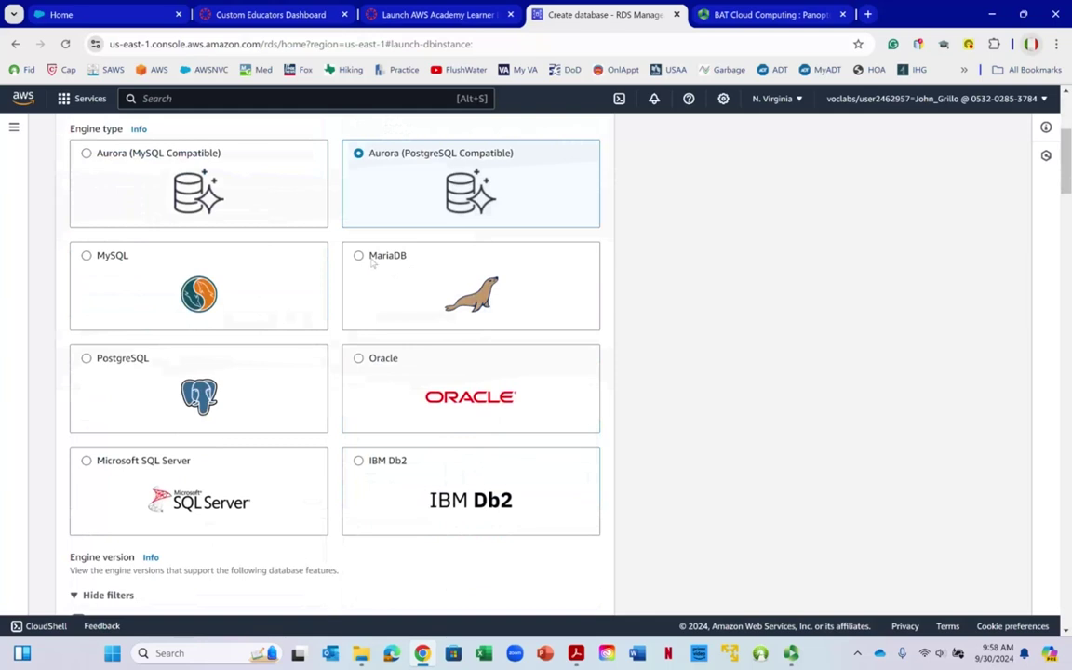
pyautogui.click(362, 262)
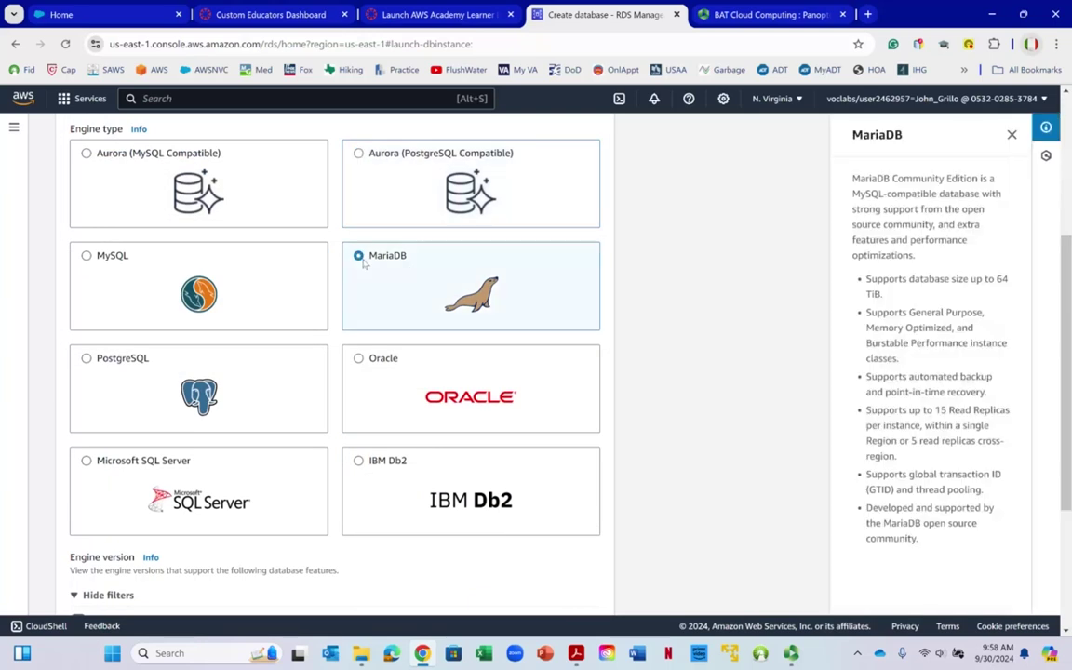
pyautogui.scroll(-4, 364, 264)
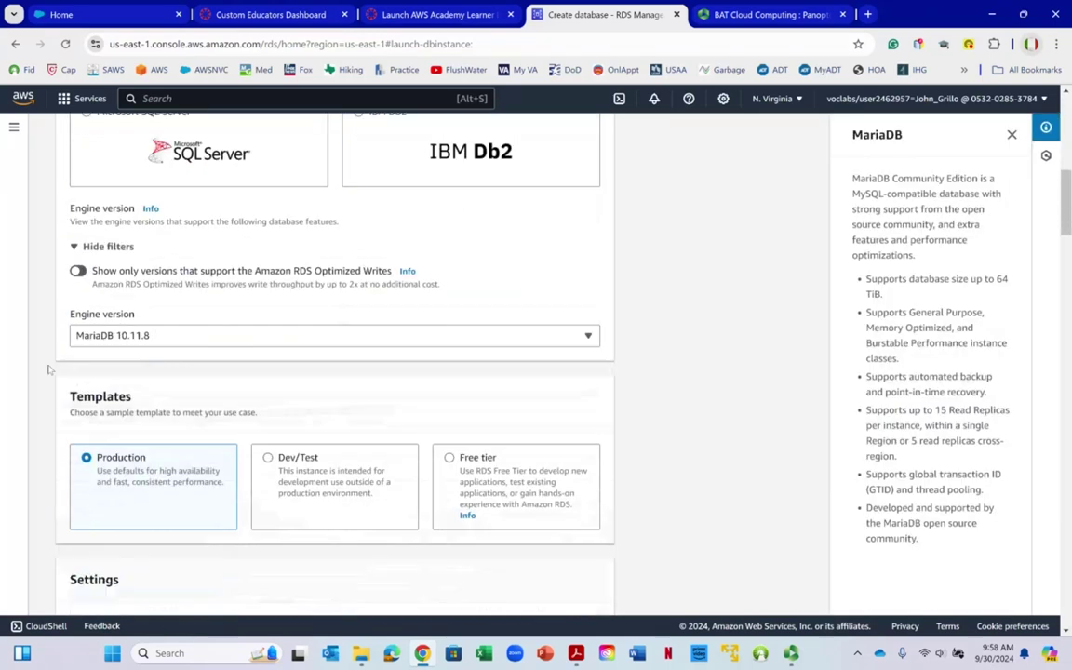
pyautogui.scroll(-2, 527, 325)
pyautogui.rightClick(455, 252)
pyautogui.click(450, 246)
pyautogui.click(451, 248)
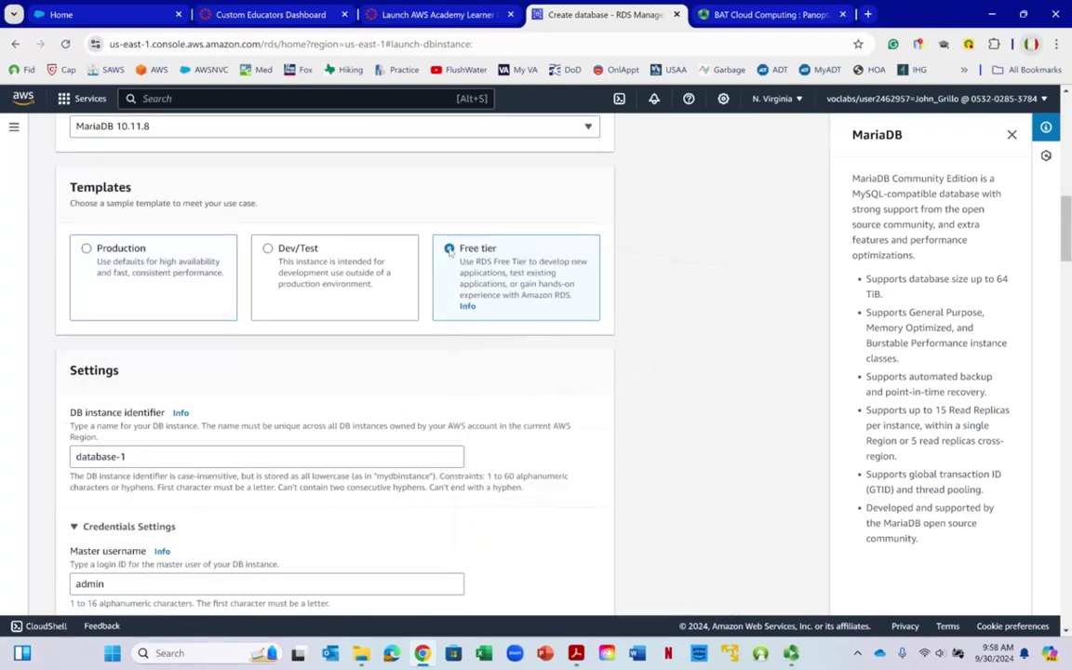
# Set the DB instance identifier to mydatabase2
pyautogui.scroll(-1, 210, 294)
pyautogui.scroll(-1, 210, 294)
pyautogui.tripleClick(140, 315)
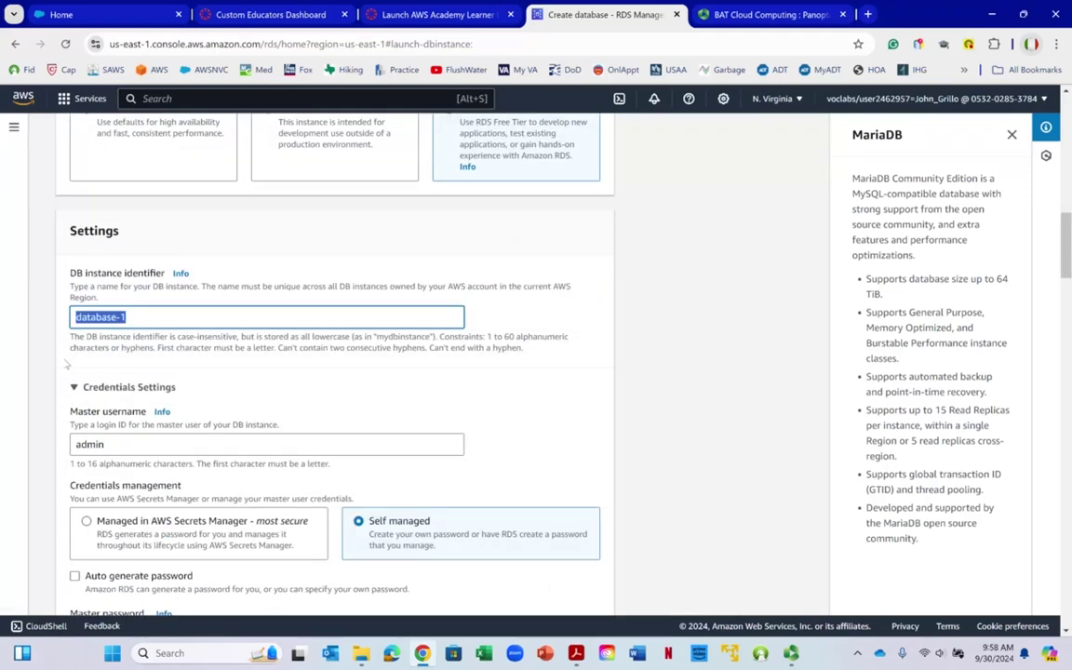
pyautogui.write('mydat')
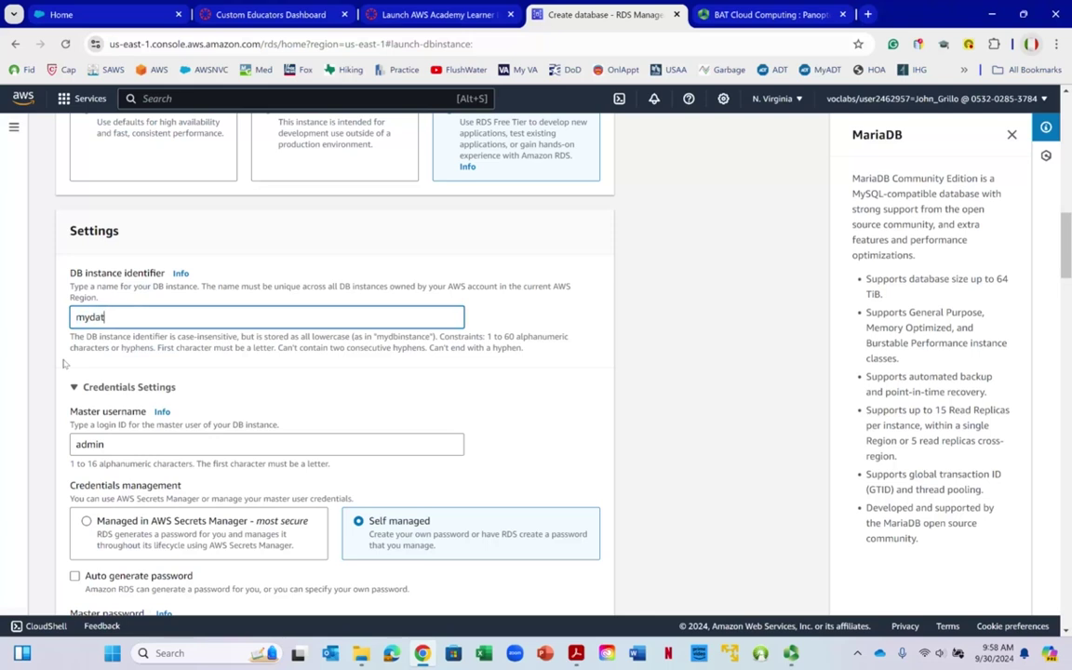
pyautogui.write('abase2')
pyautogui.scroll(-1, 222, 365)
pyautogui.scroll(-1, 170, 312)
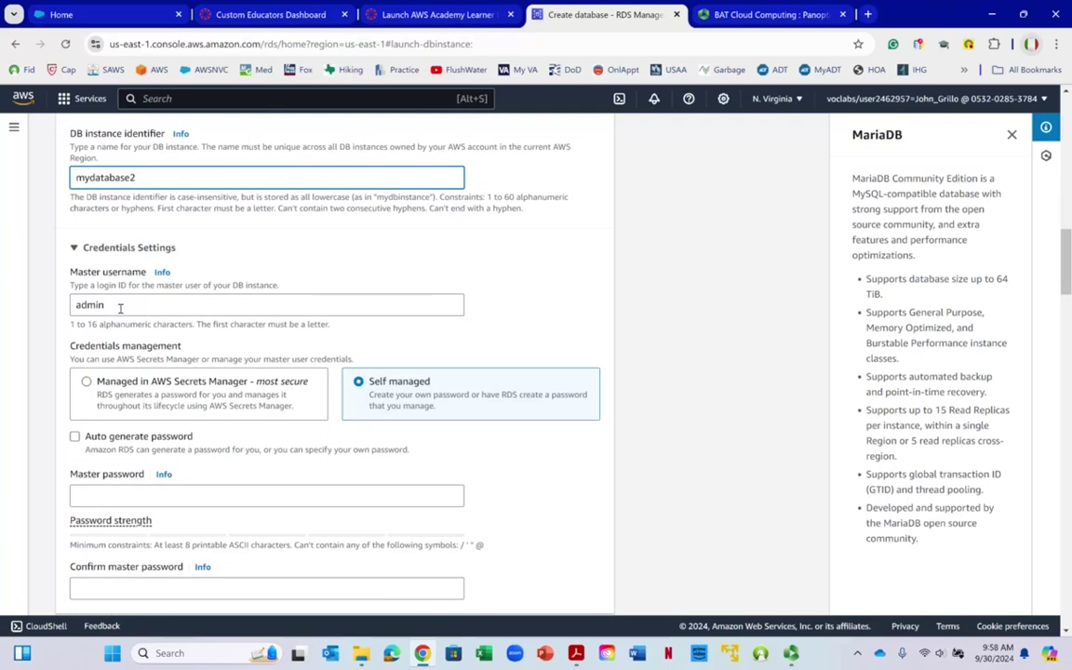
pyautogui.click(402, 398)
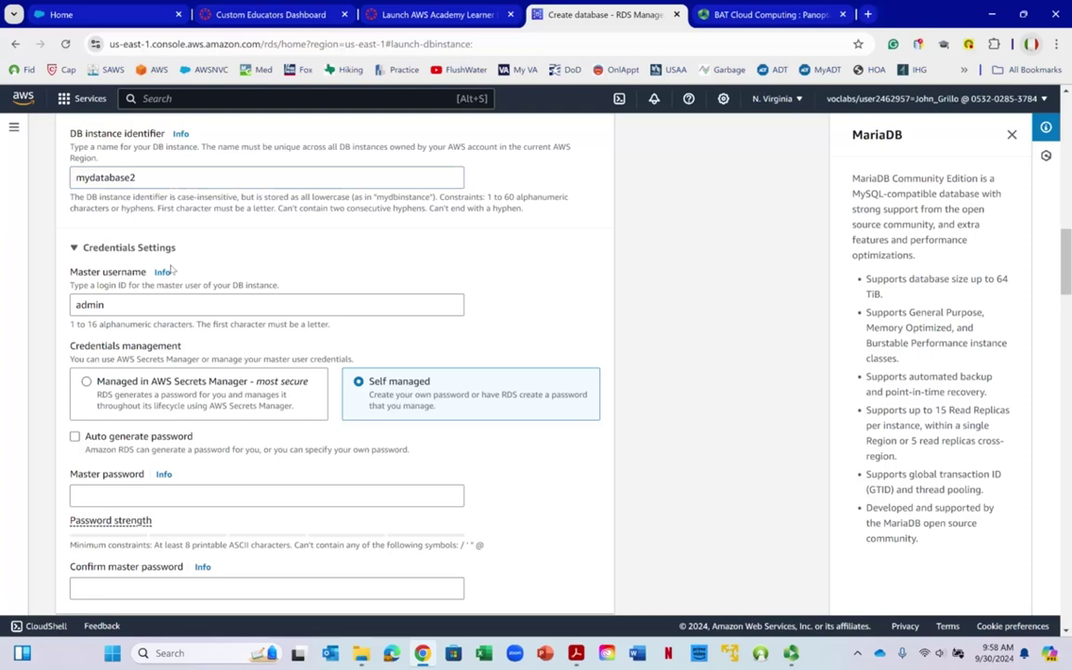
pyautogui.scroll(-2, 156, 244)
# Enter and confirm the master password for the new database
pyautogui.click(115, 356)
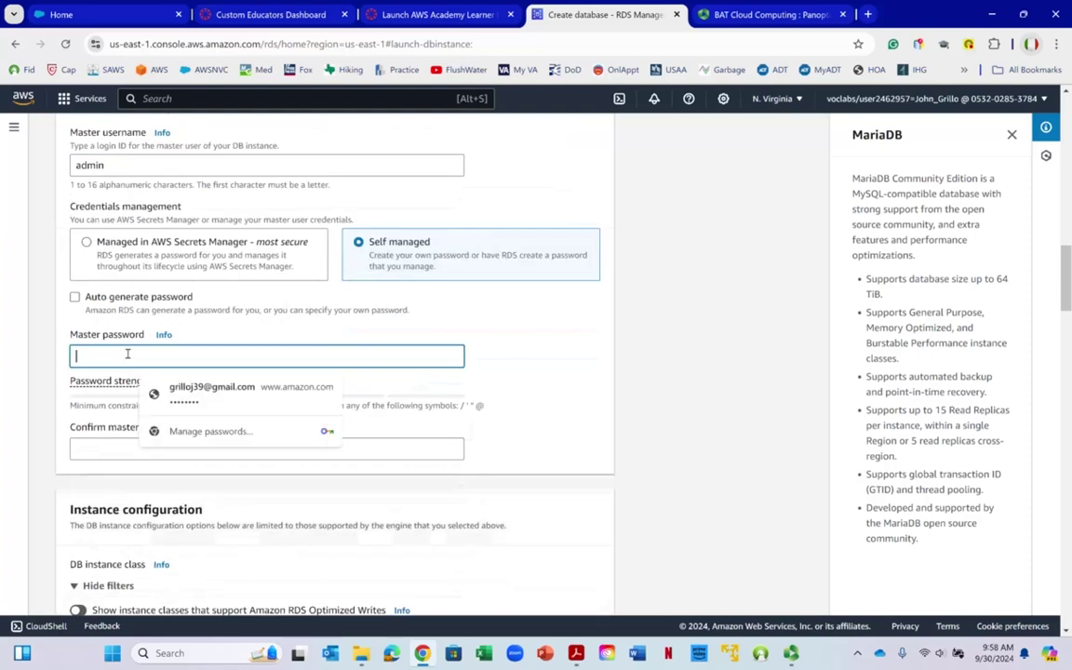
pyautogui.write('********')
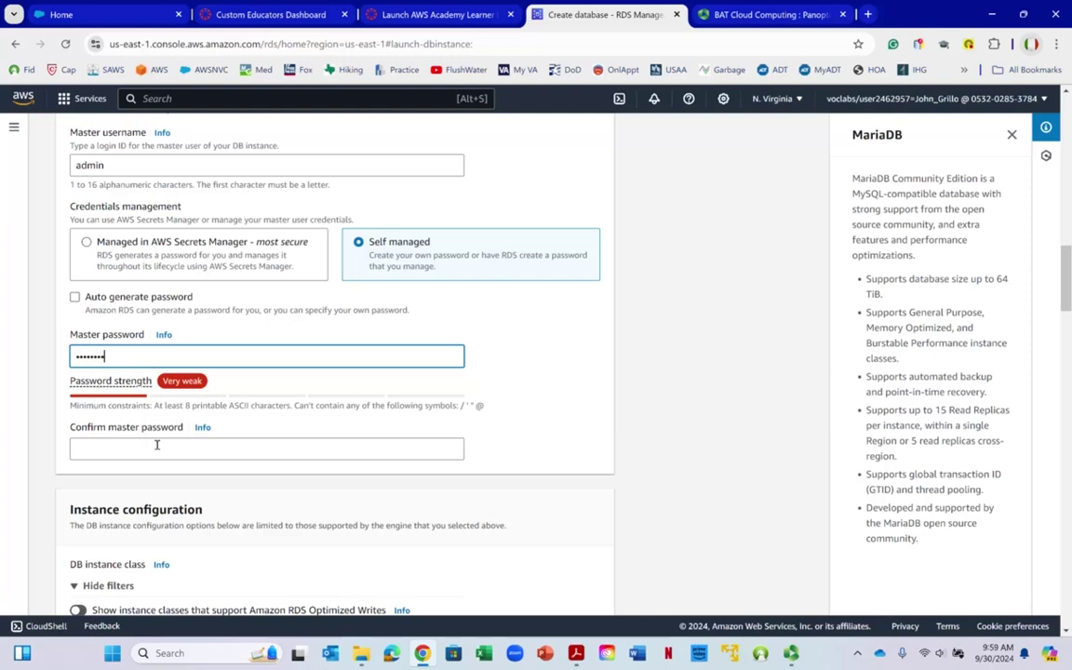
pyautogui.click(156, 450)
pyautogui.write('*****')
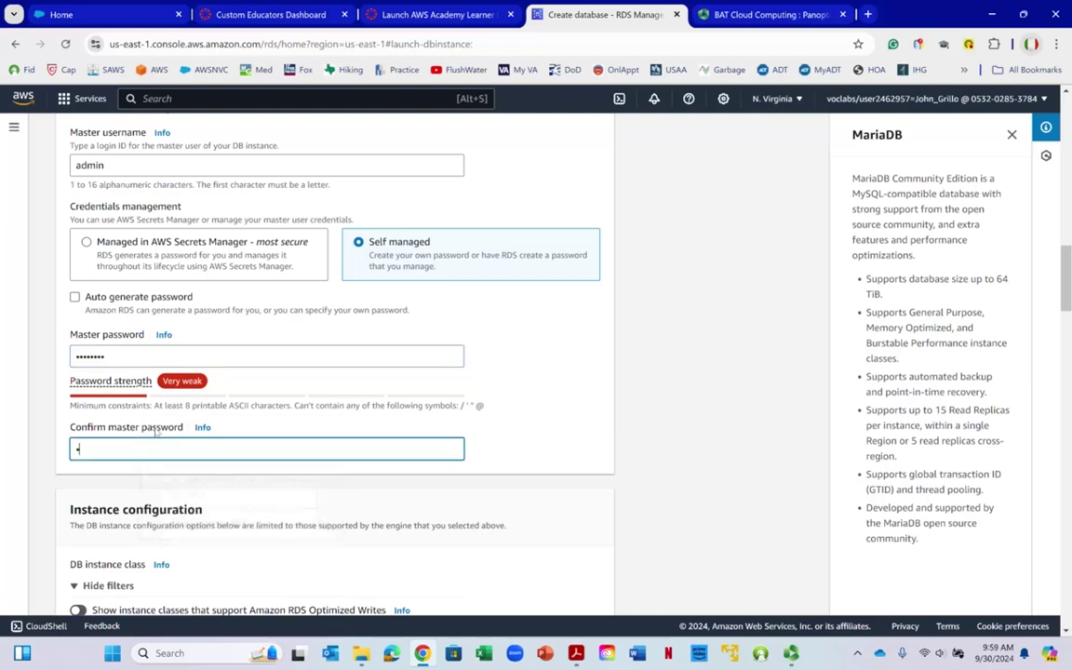
pyautogui.write('***')
# Set the DB instance class to db.t3.micro
pyautogui.scroll(-3, 186, 419)
pyautogui.scroll(-3, 206, 416)
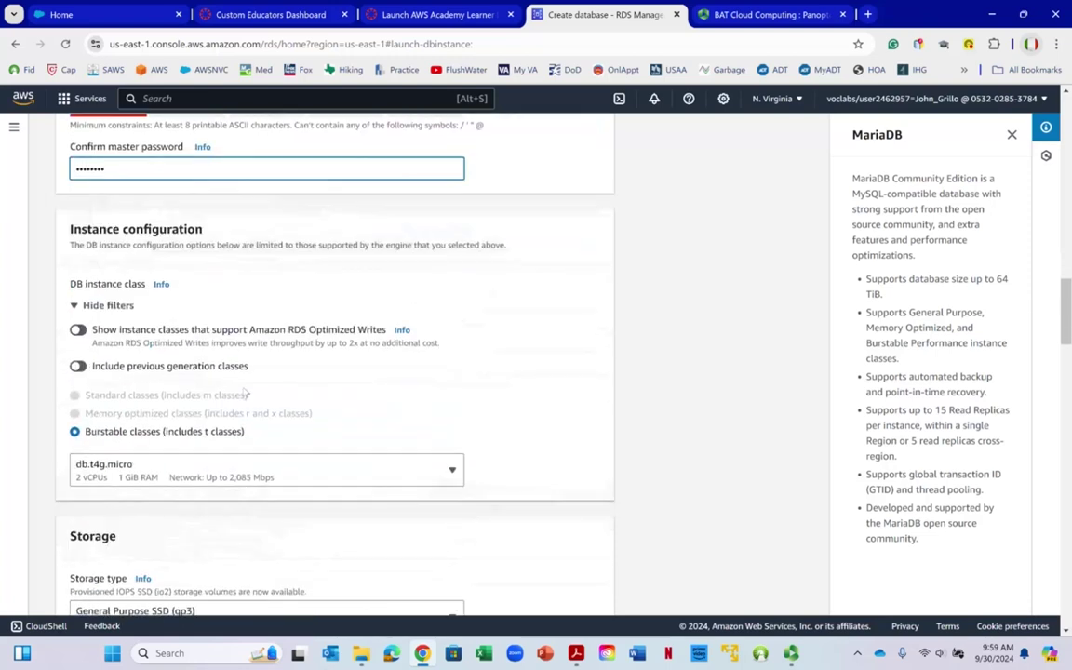
pyautogui.click(135, 341)
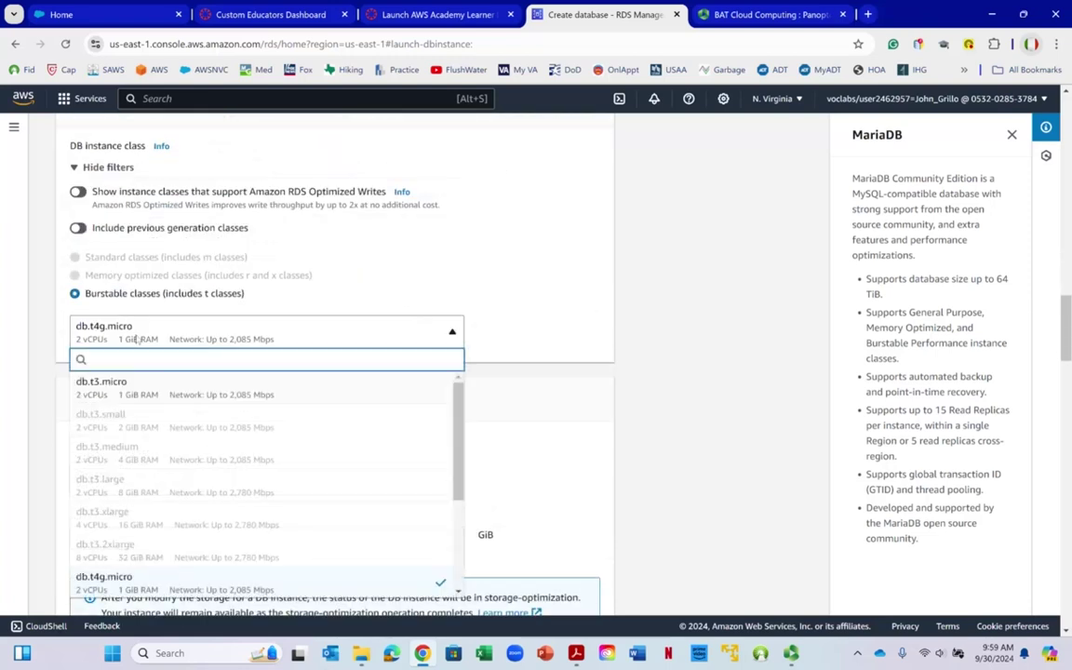
pyautogui.click(135, 395)
pyautogui.scroll(-3, 239, 235)
pyautogui.scroll(-1, 219, 212)
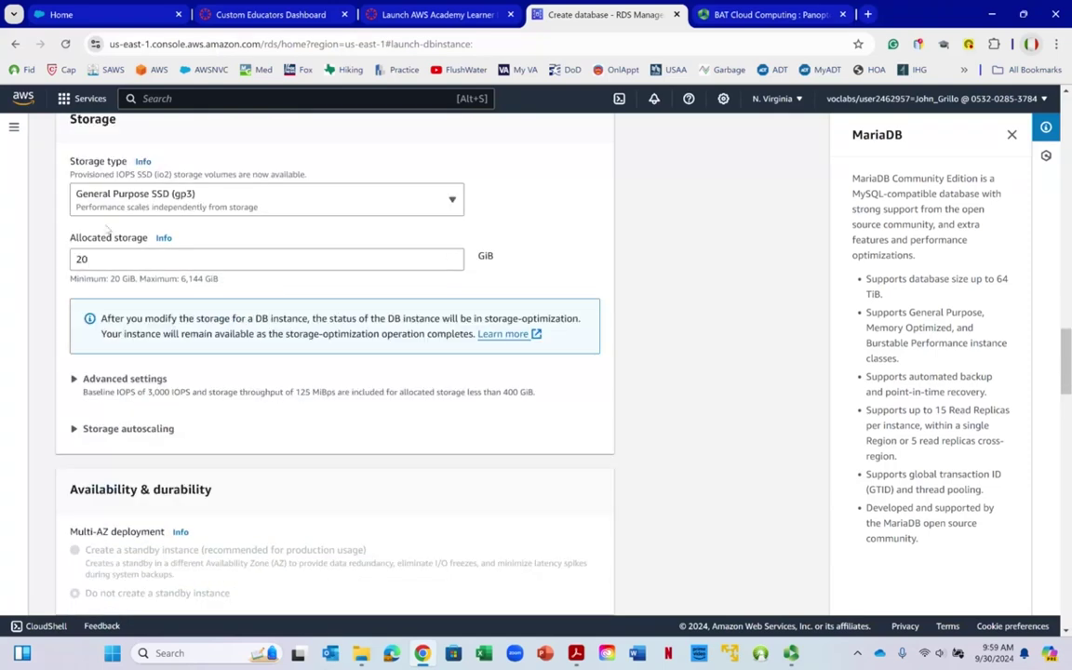
pyautogui.scroll(-4, 104, 229)
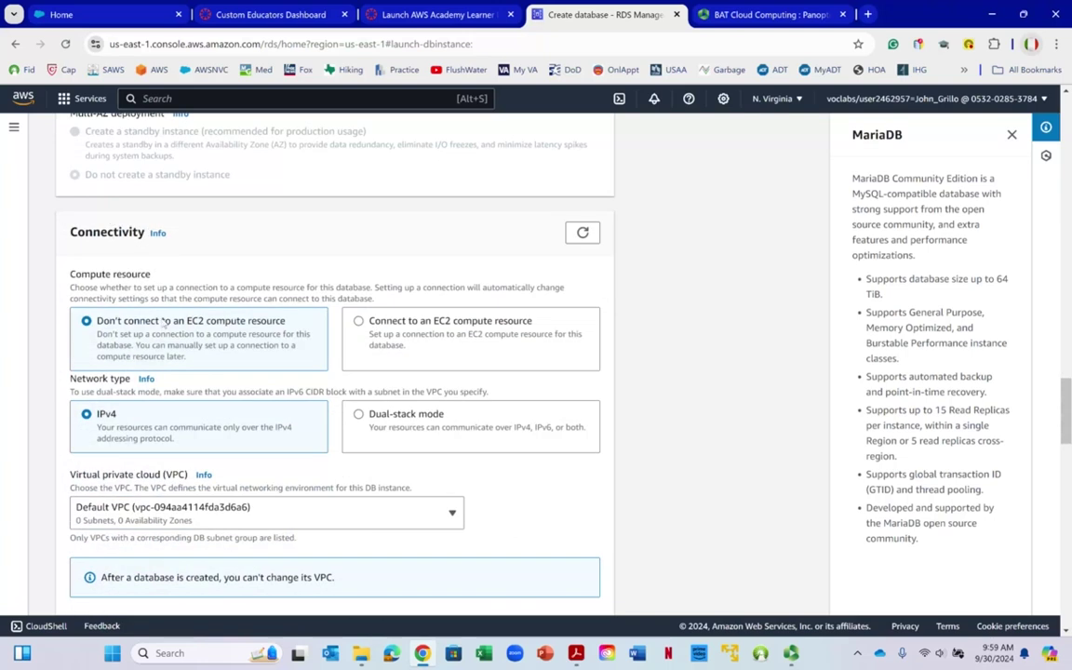
# Place the database in the lab-vpc-vpc VPC
pyautogui.scroll(-2, 150, 291)
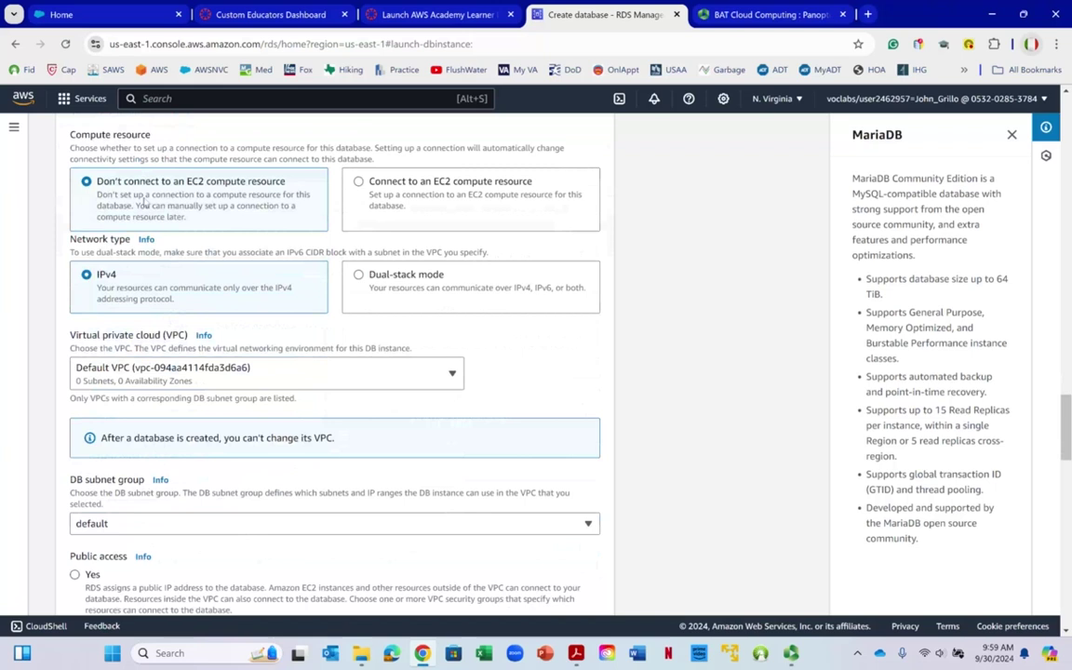
pyautogui.scroll(-1, 135, 295)
pyautogui.click(149, 296)
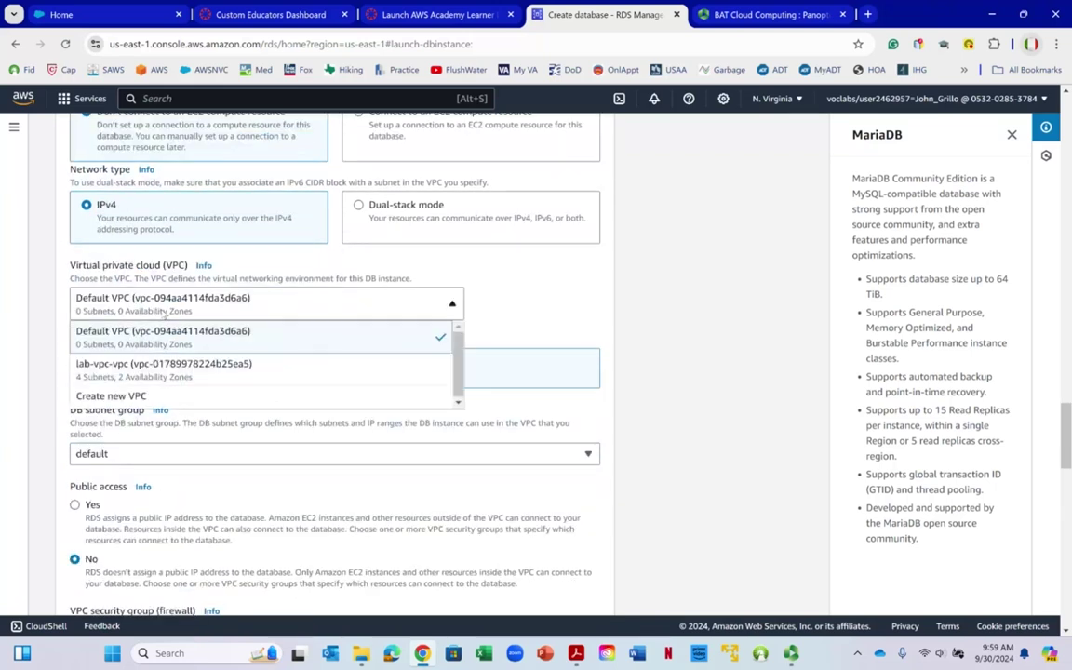
pyautogui.click(140, 375)
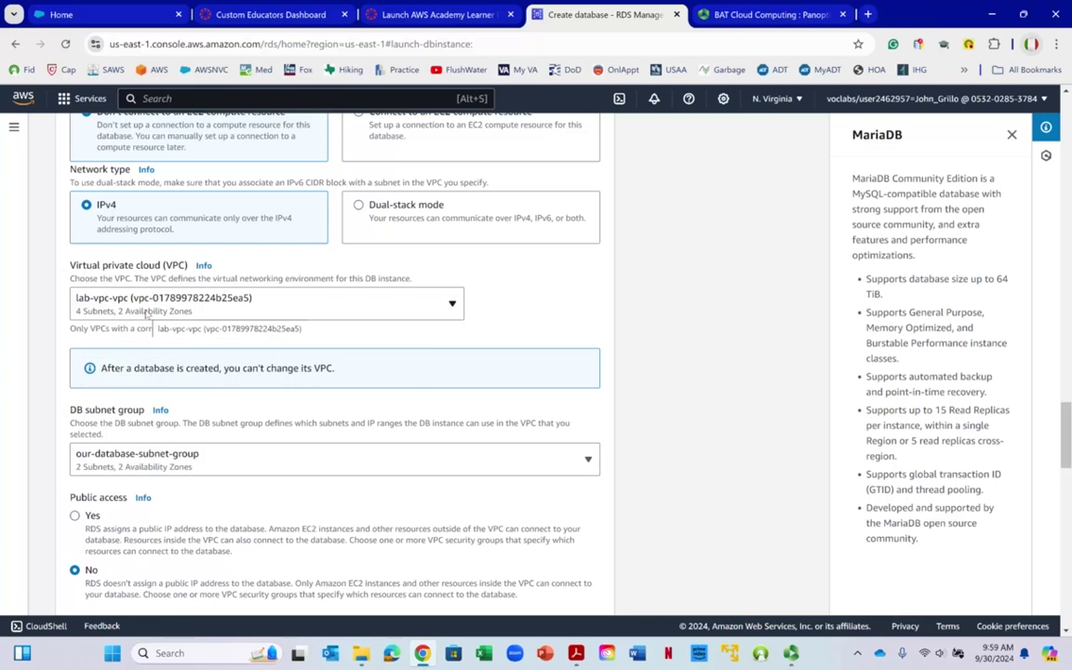
# Use only Database Security Group, removing the default security group
pyautogui.scroll(-2, 146, 314)
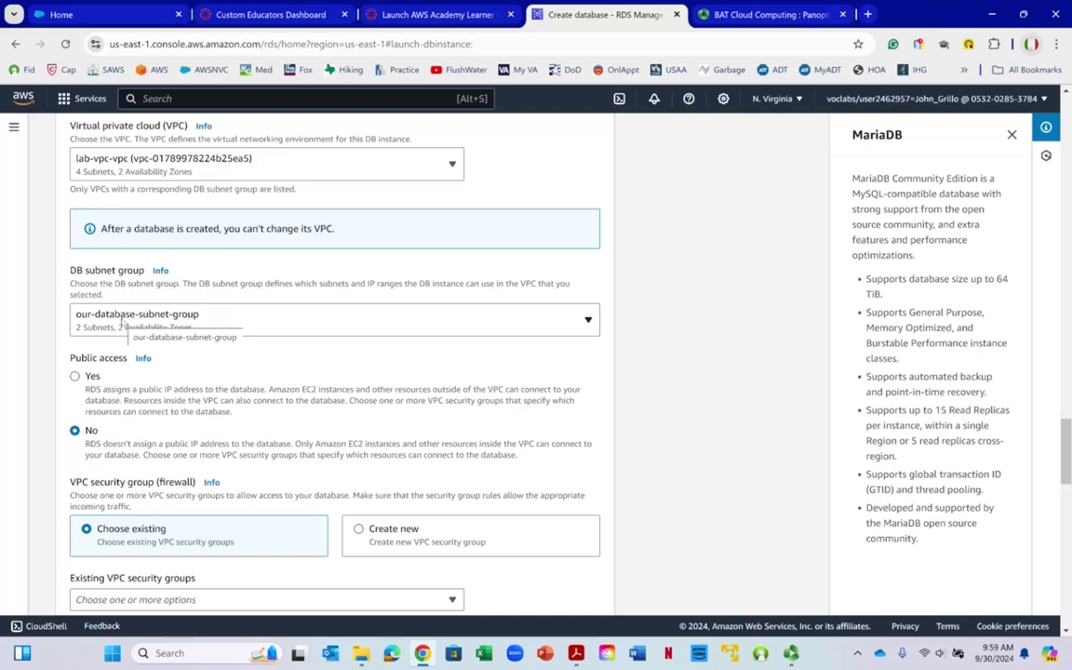
pyautogui.scroll(-3, 114, 289)
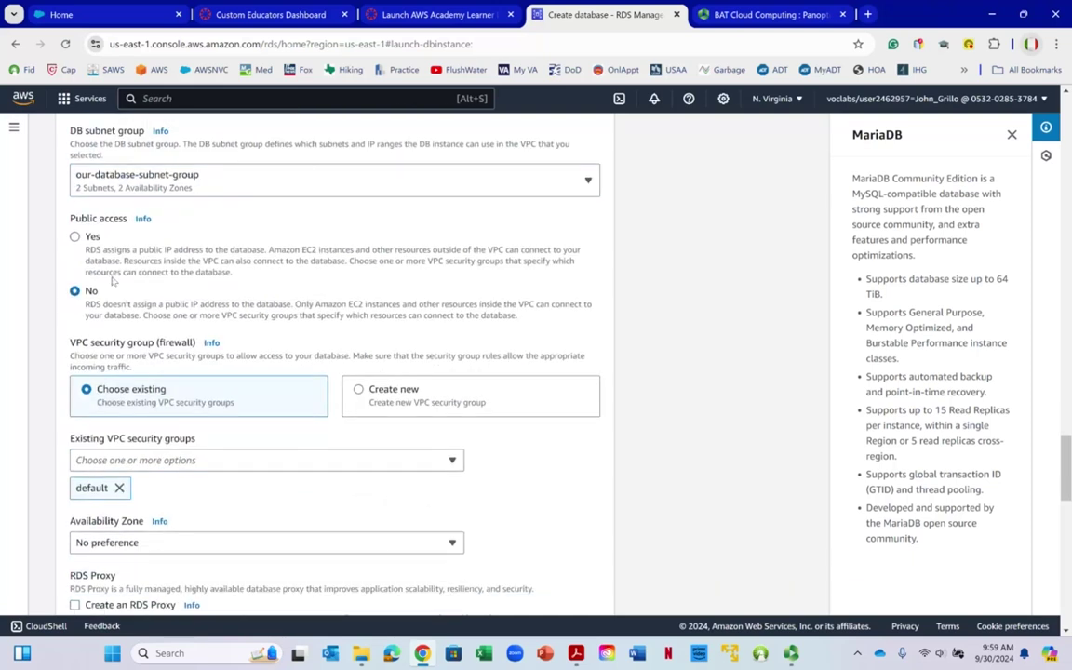
pyautogui.scroll(-3, 252, 299)
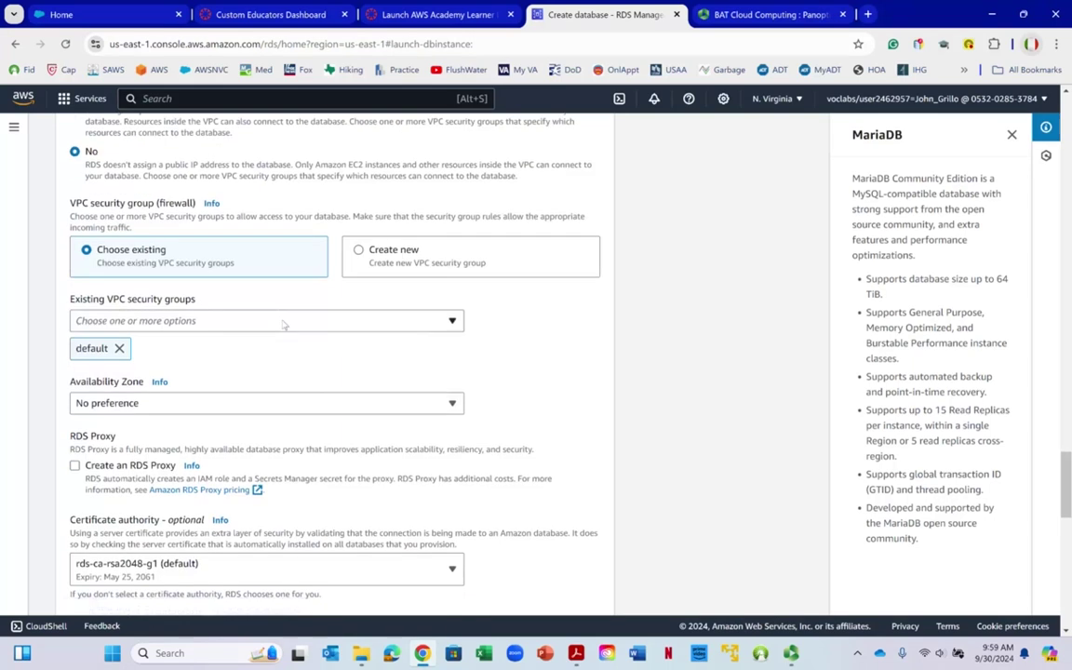
pyautogui.click(176, 323)
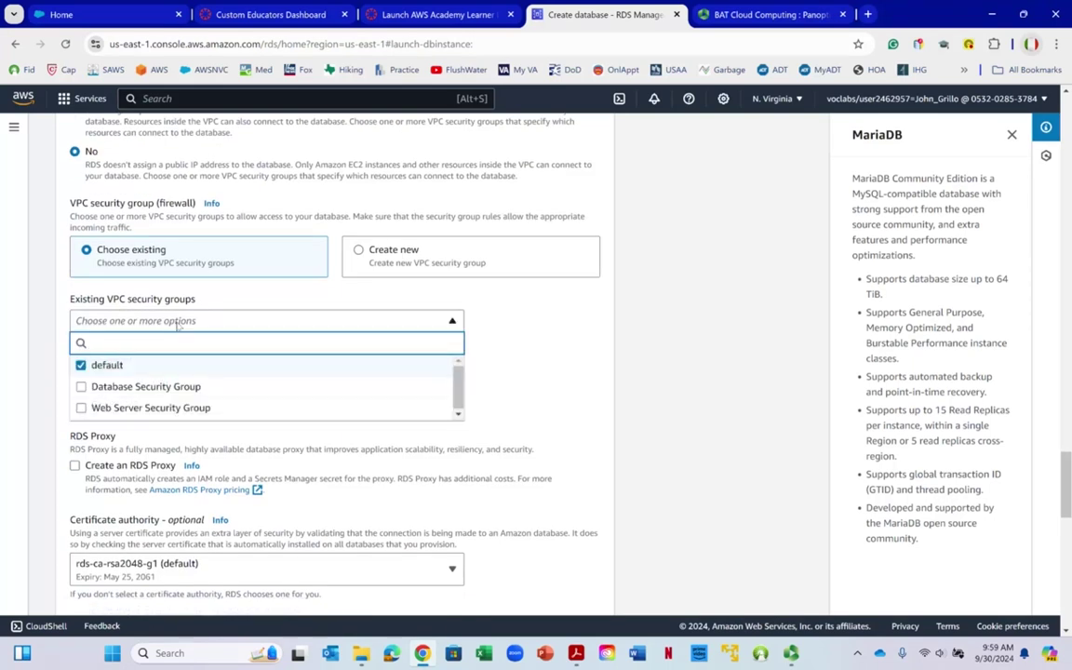
pyautogui.click(81, 386)
pyautogui.click(545, 373)
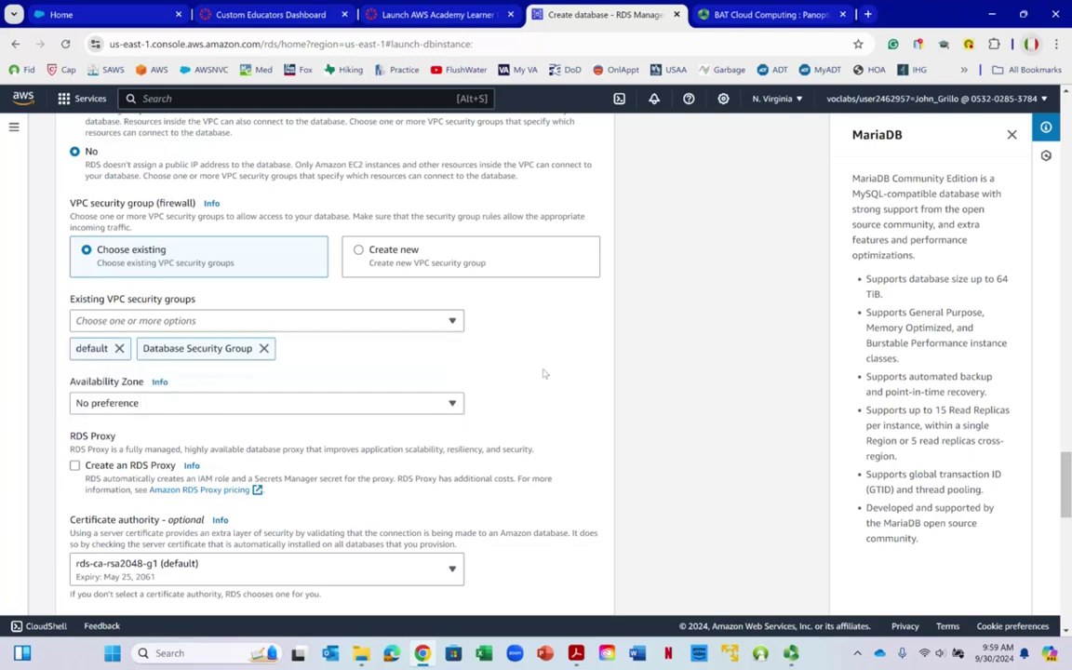
pyautogui.scroll(-2, 541, 372)
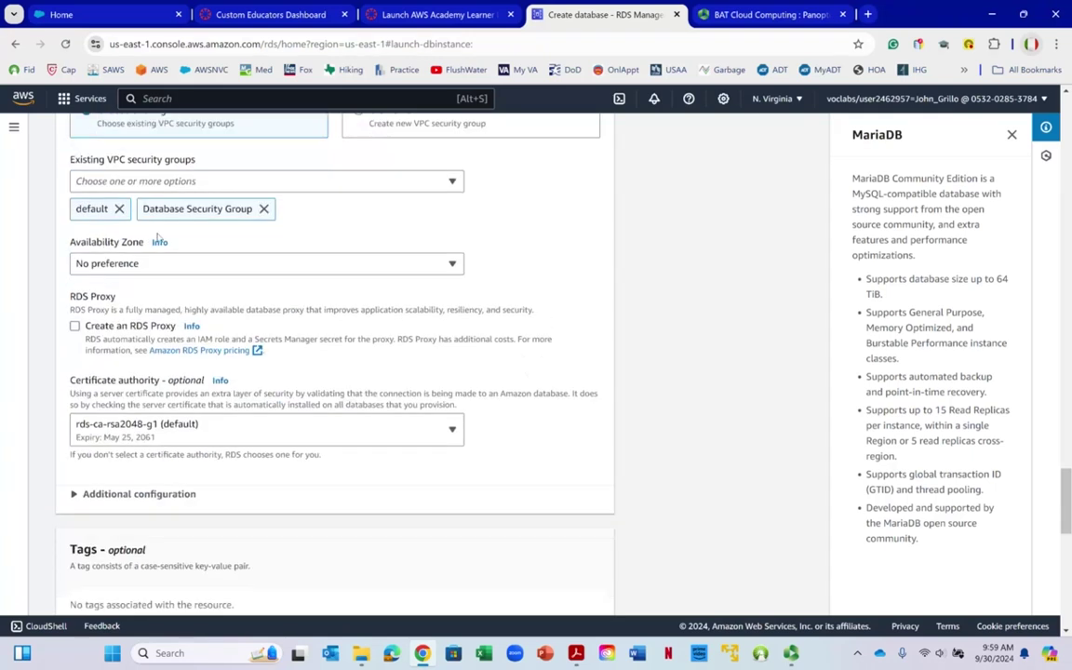
pyautogui.click(119, 209)
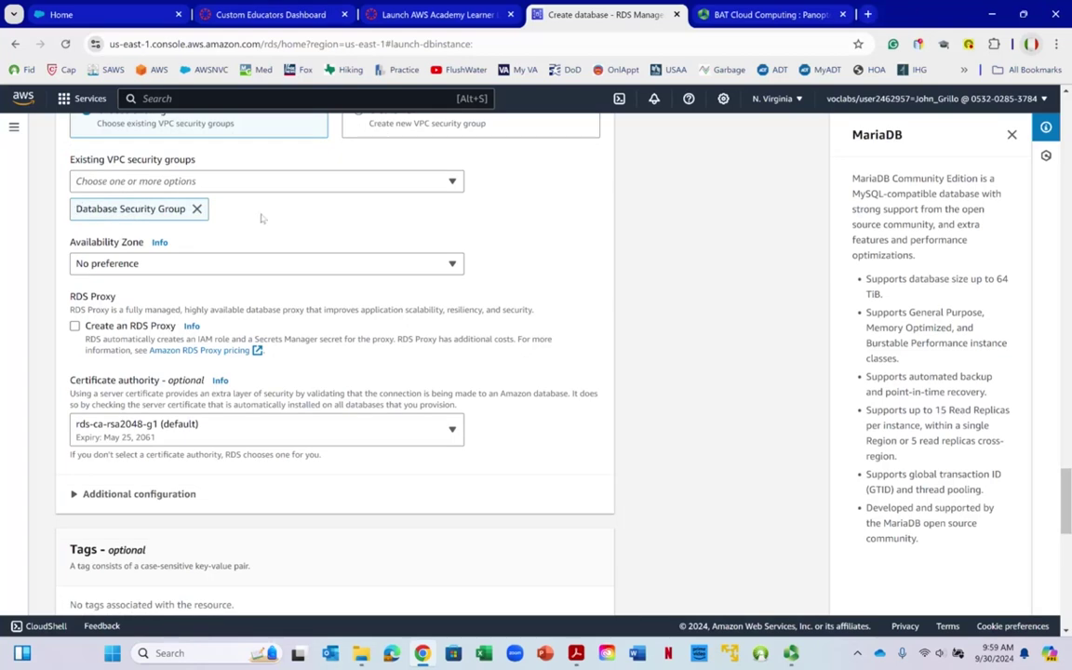
pyautogui.click(222, 186)
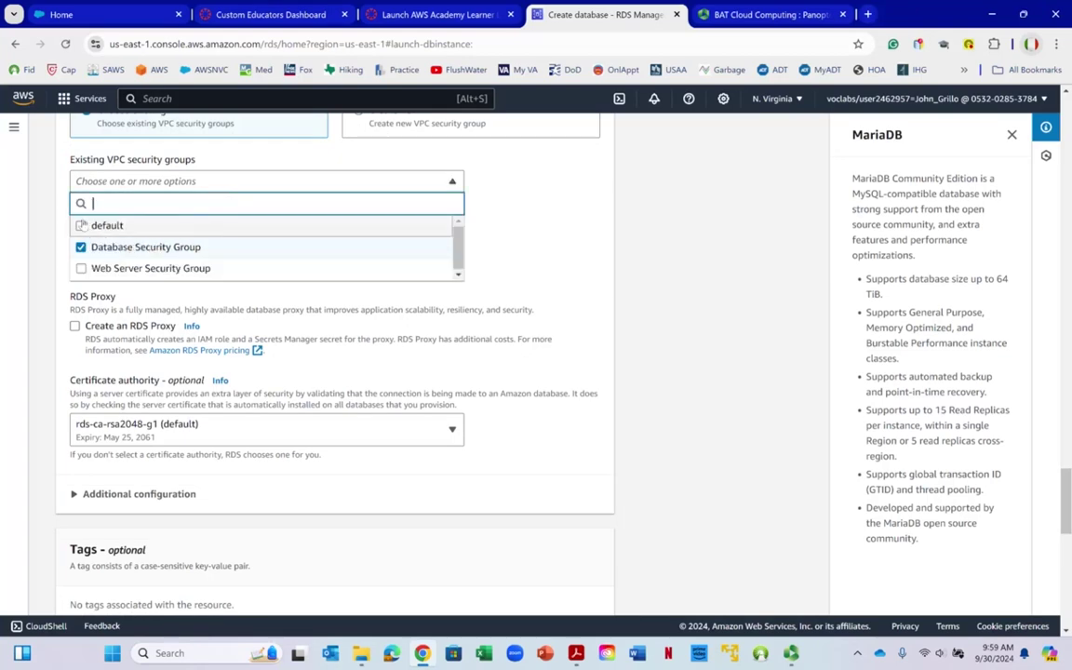
pyautogui.click(685, 260)
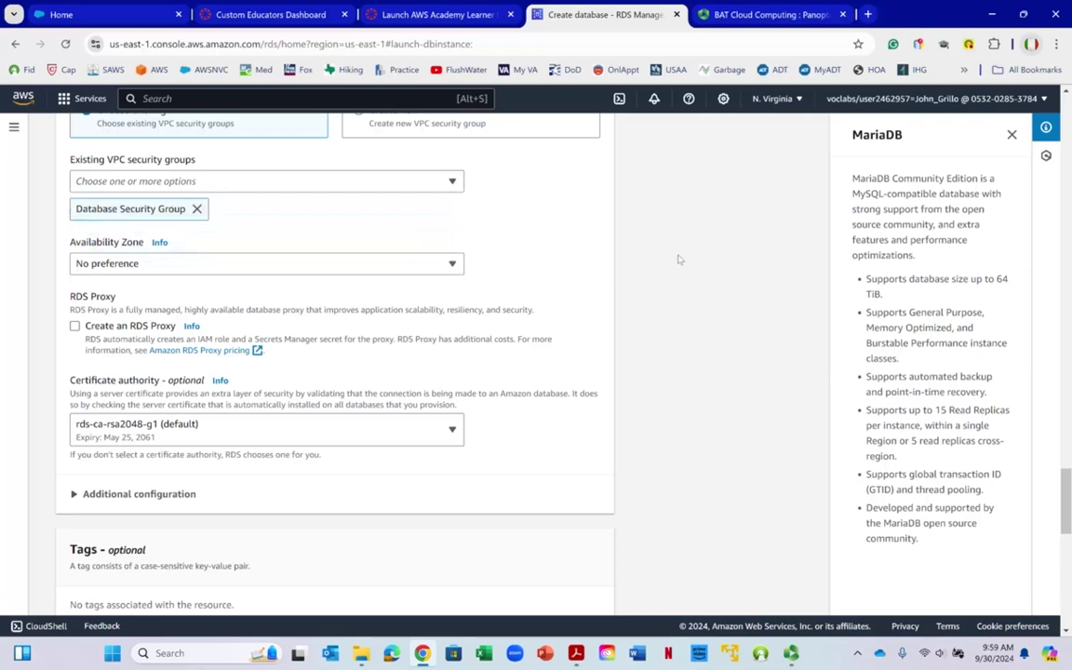
# Set the Availability Zone to us-east-1b
pyautogui.click(209, 266)
pyautogui.click(149, 328)
pyautogui.scroll(-2, 502, 304)
pyautogui.scroll(2, 488, 314)
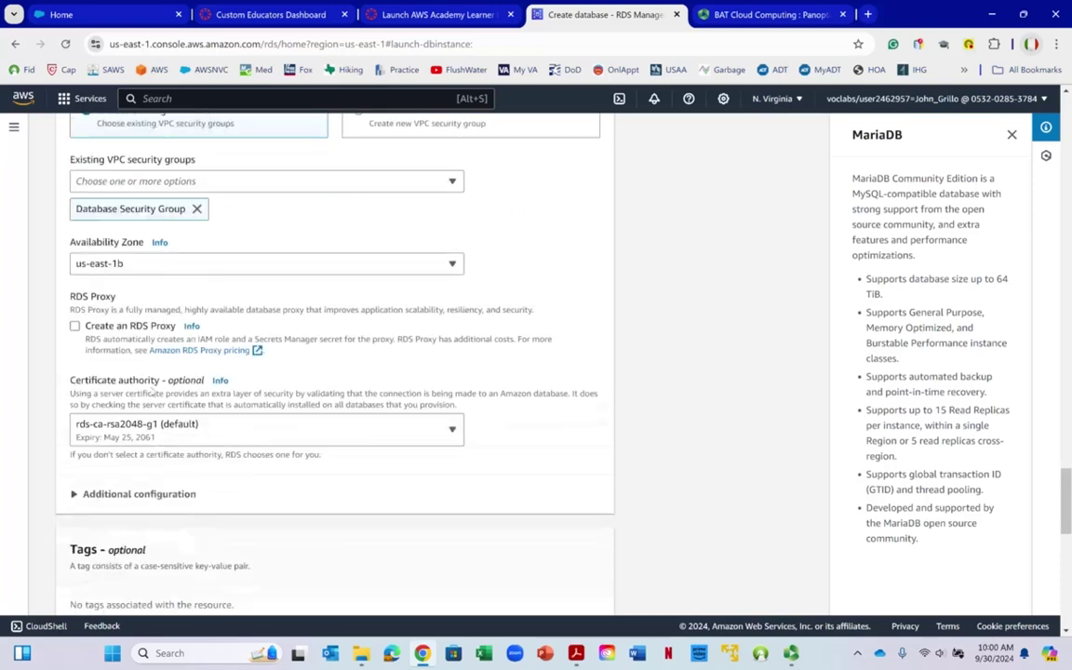
pyautogui.scroll(-5, 139, 352)
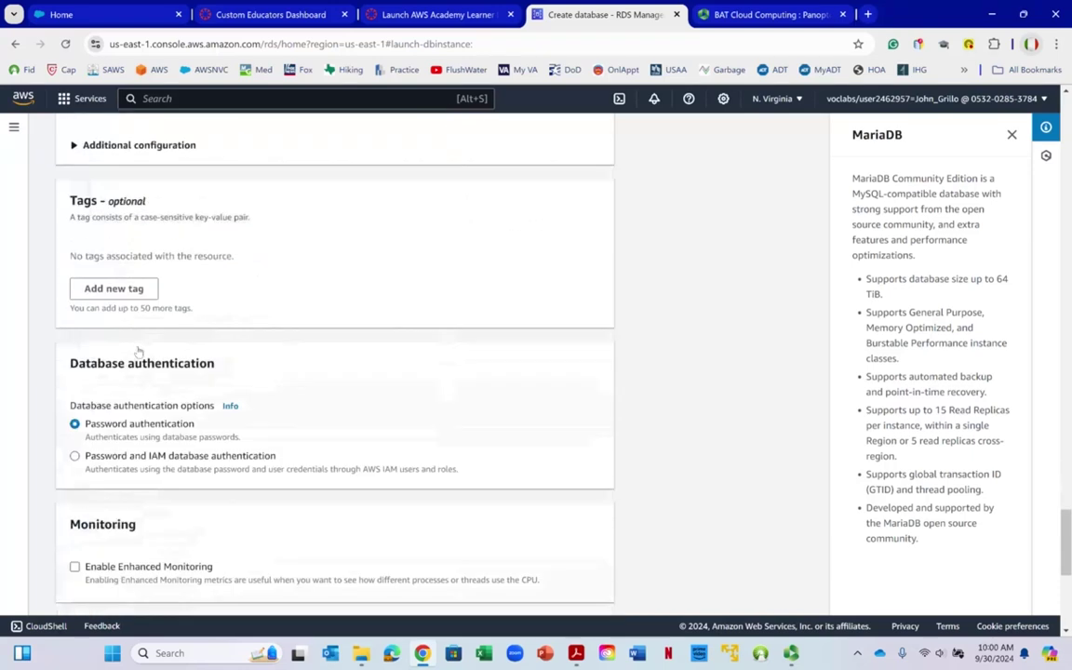
# Submit the form to create mydatabase2 and dismiss the suggested add-ons
pyautogui.scroll(-2, 138, 351)
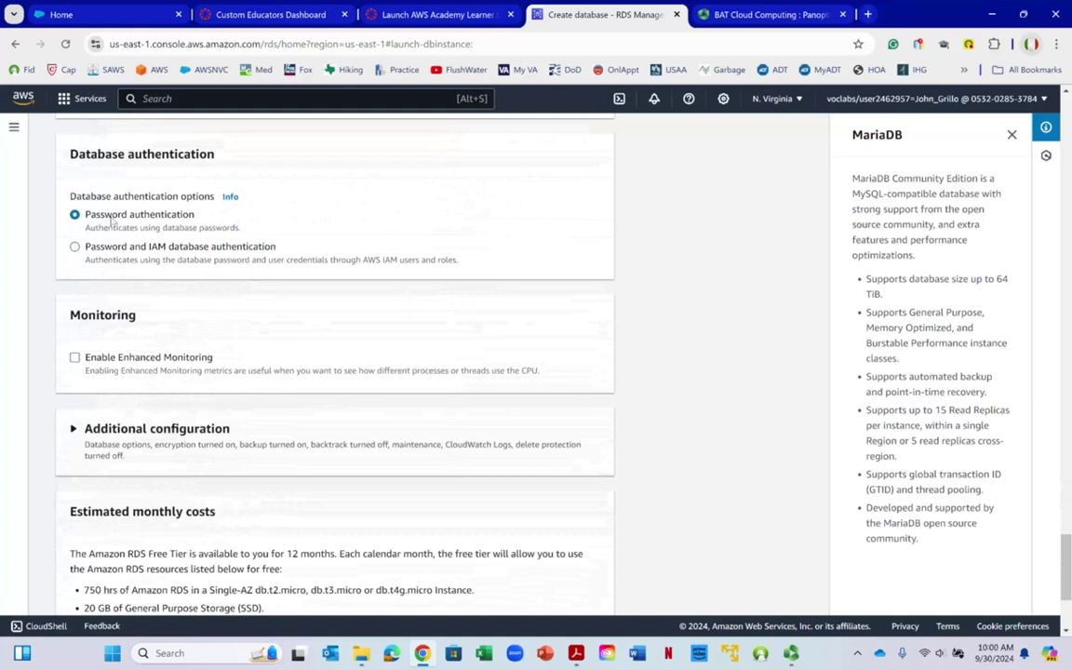
pyautogui.scroll(-2, 141, 249)
pyautogui.rightClick(151, 281)
pyautogui.scroll(-1, 89, 285)
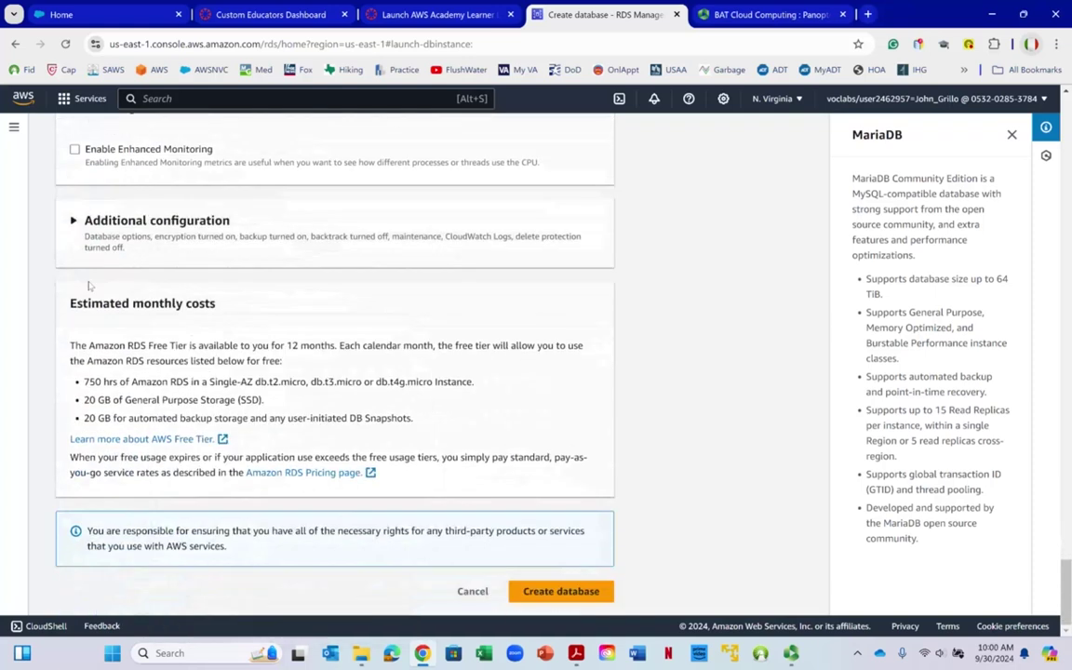
pyautogui.click(543, 593)
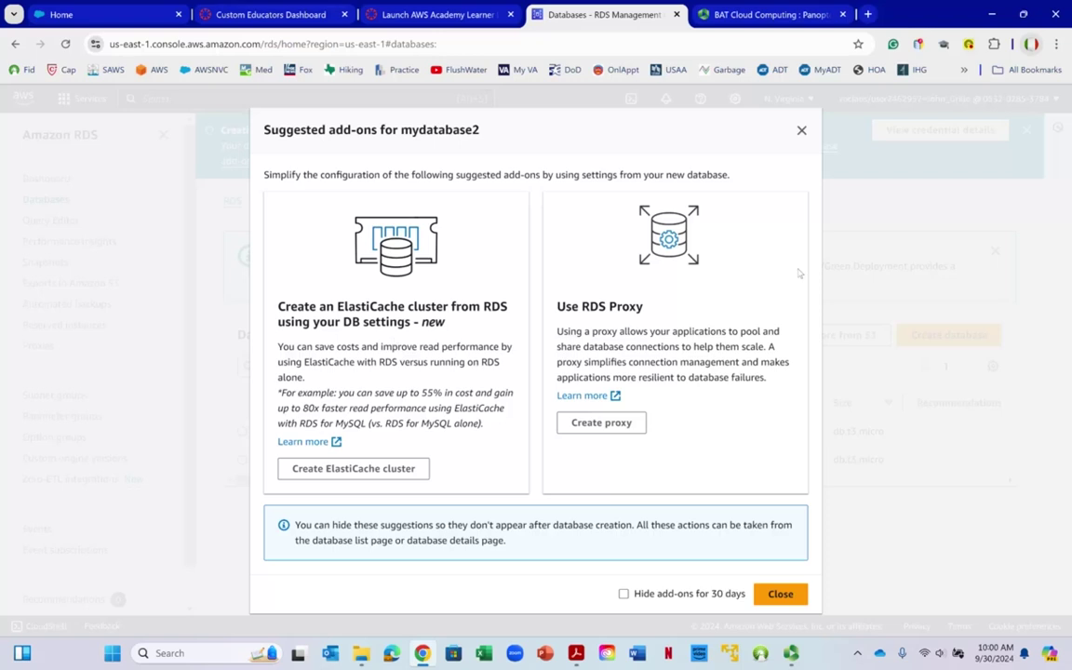
pyautogui.click(782, 594)
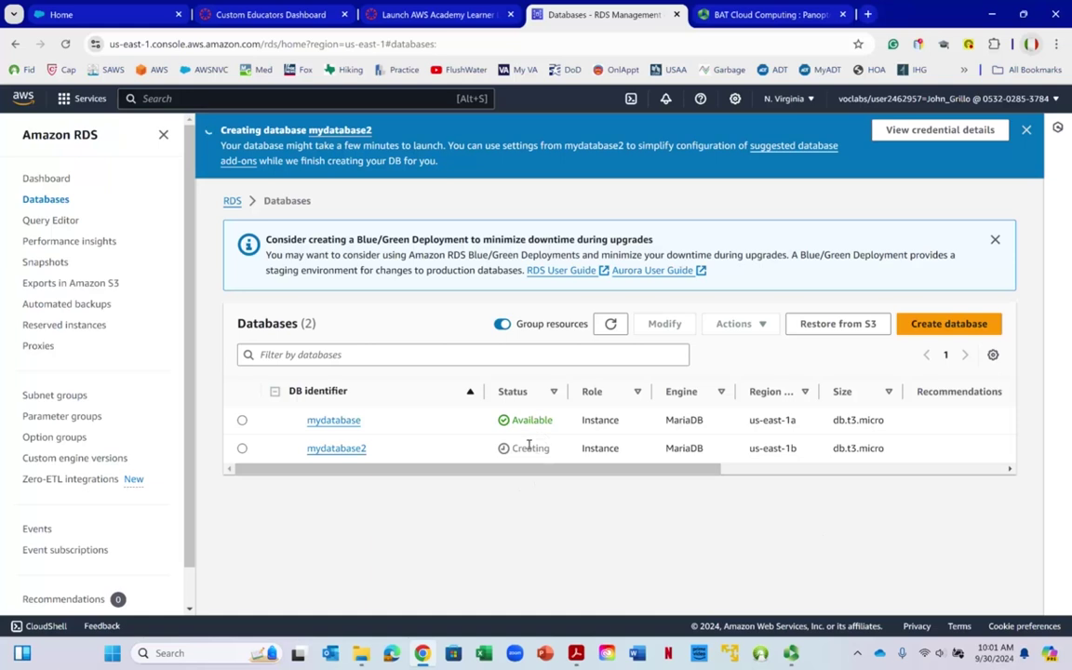
# Wait in the Databases list until mydatabase2 shows Available next to mydatabase
pyautogui.click(791, 653)
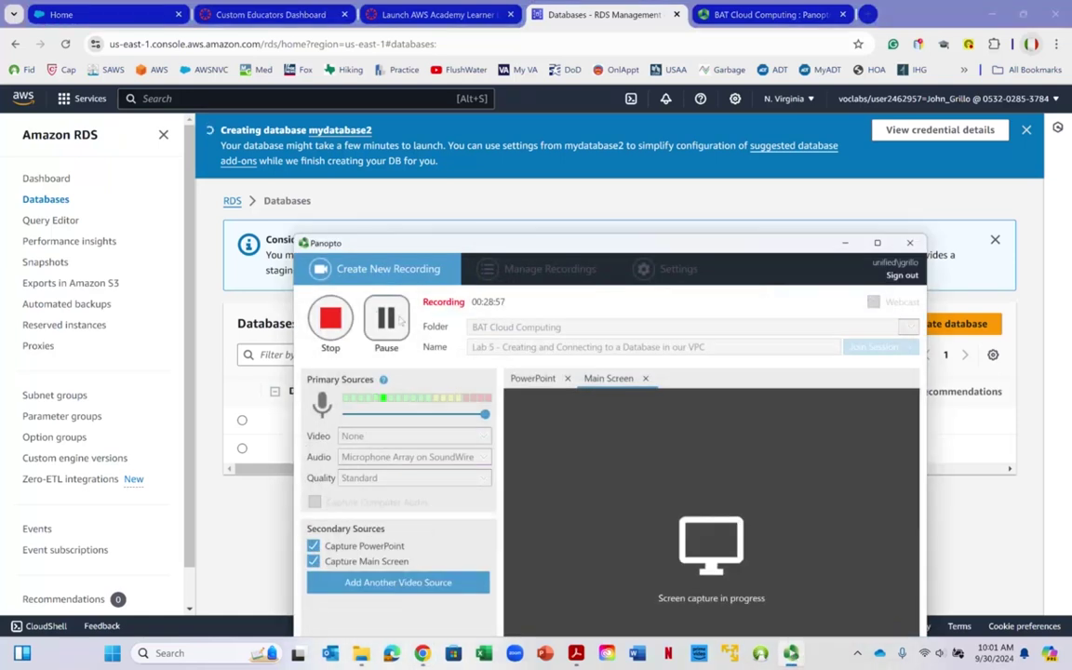
pyautogui.click(386, 318)
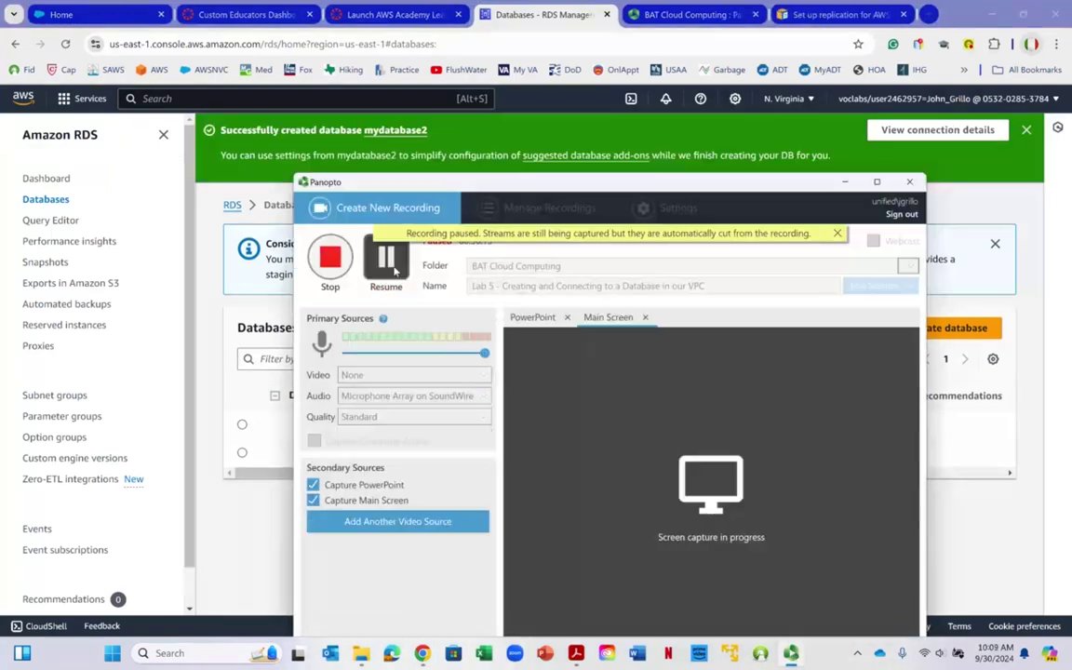
pyautogui.click(394, 268)
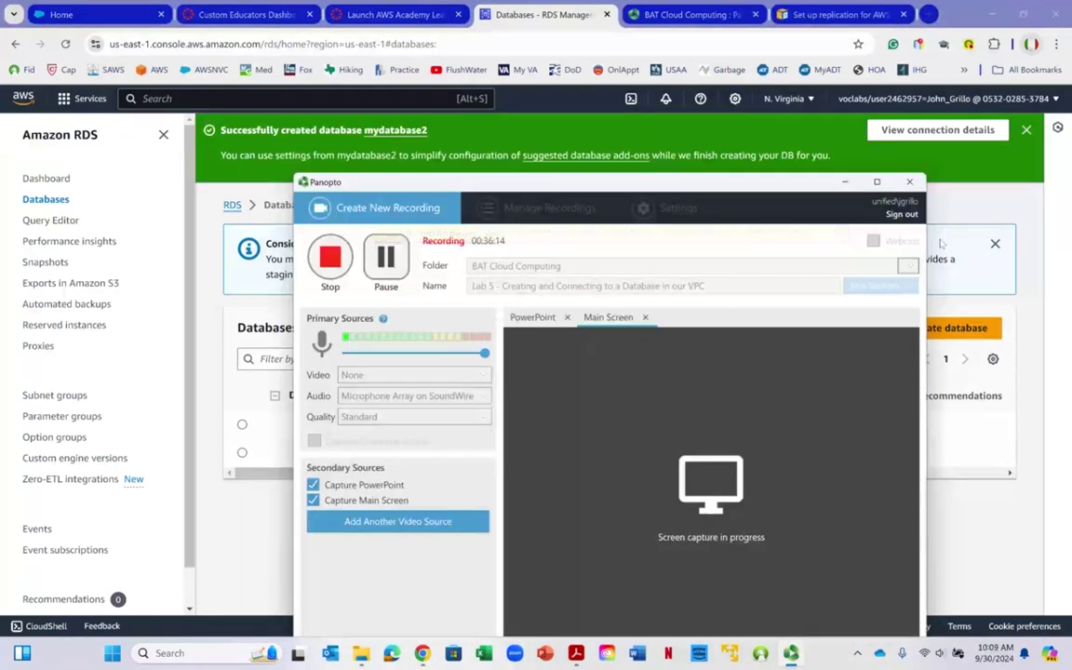
pyautogui.click(846, 183)
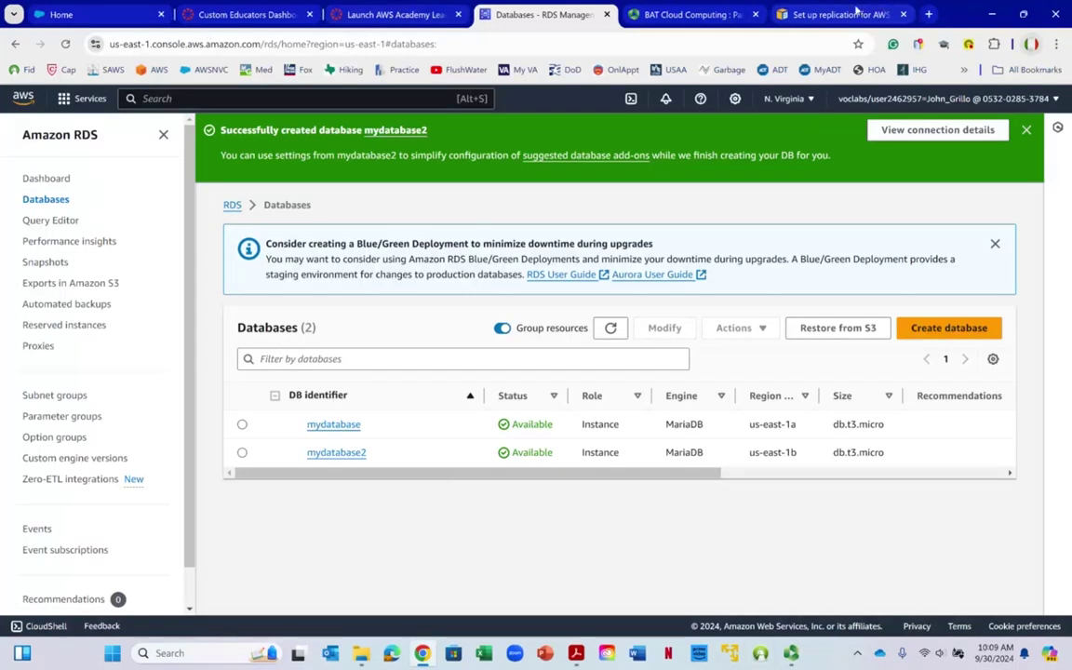
pyautogui.rightClick(62, 182)
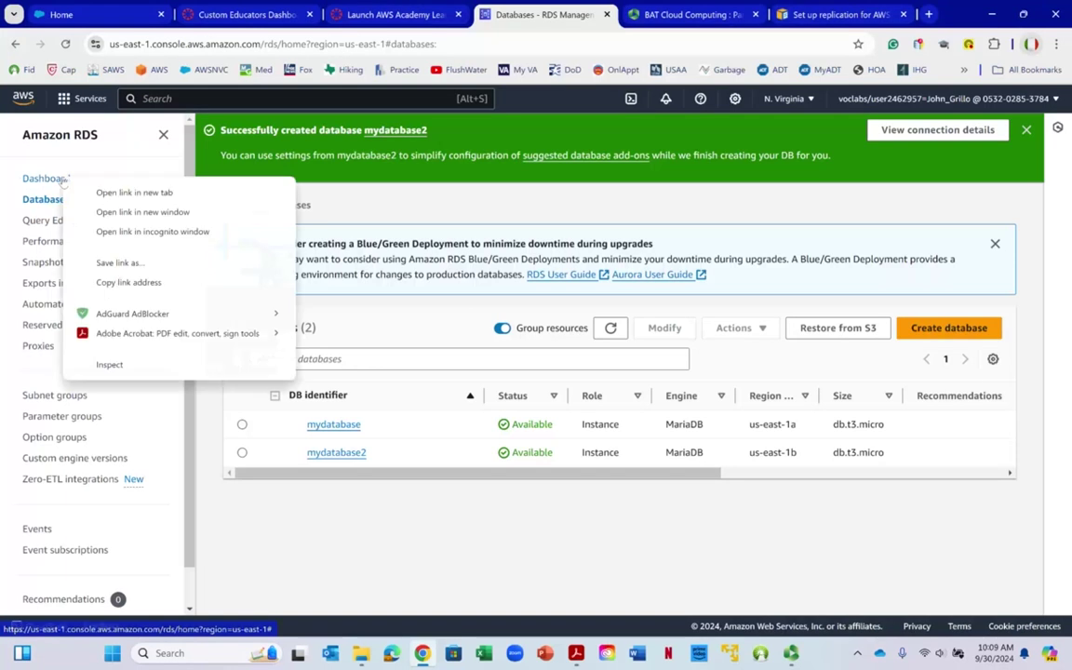
# Go to the EC2 instances list and select Web Server 2
pyautogui.click(93, 100)
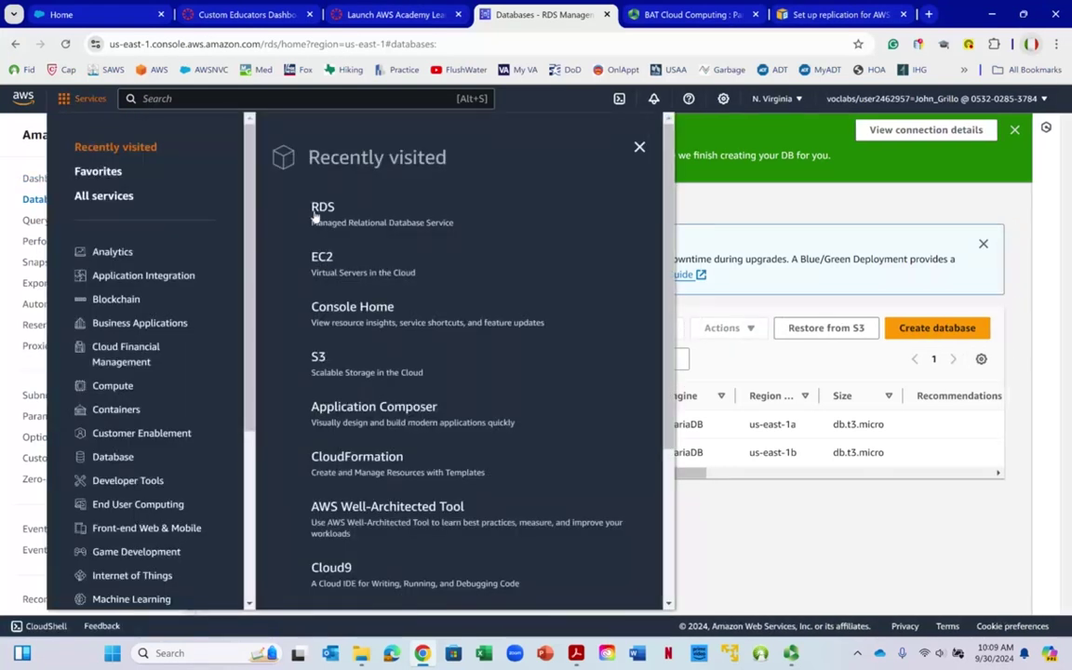
pyautogui.rightClick(321, 260)
pyautogui.click(321, 260)
pyautogui.click(321, 261)
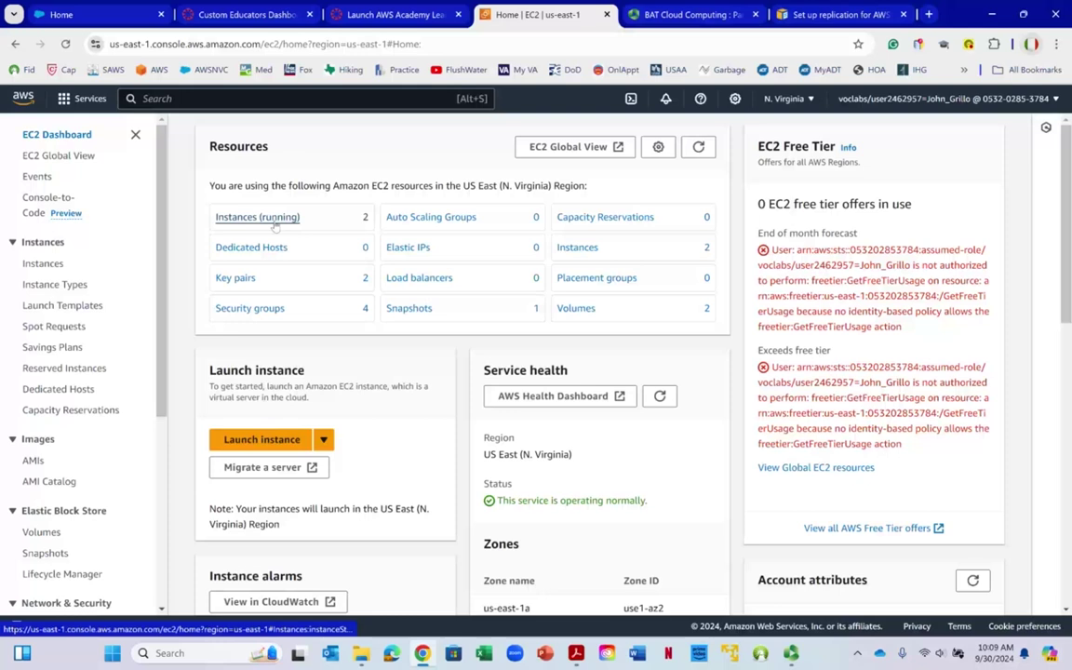
pyautogui.click(275, 223)
pyautogui.rightClick(275, 227)
pyautogui.click(175, 240)
pyautogui.click(186, 259)
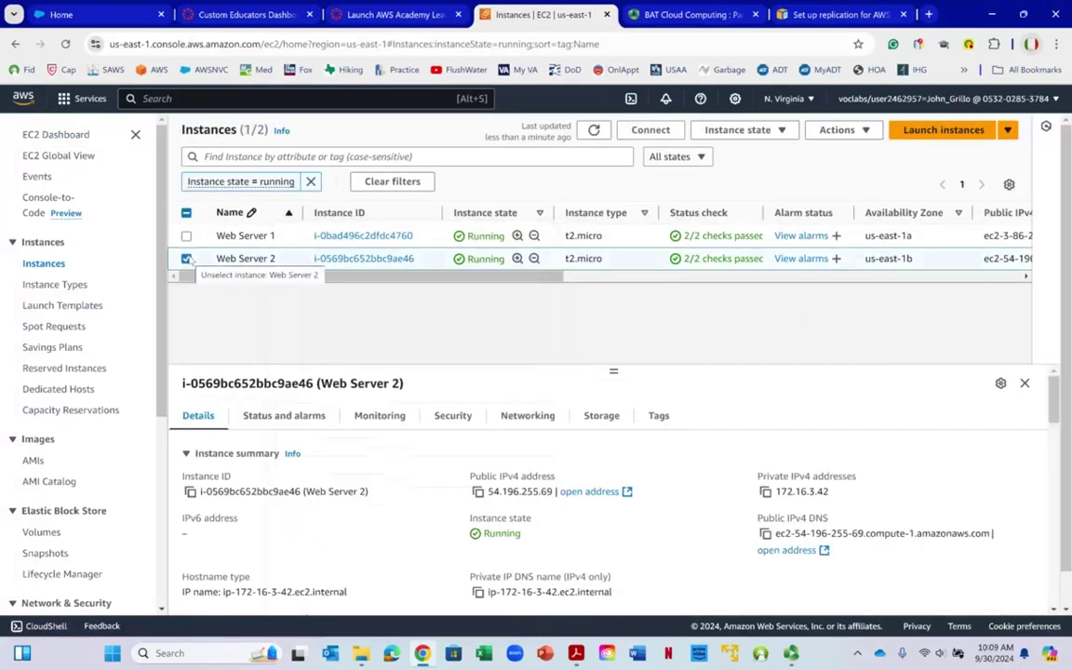
# Connect to Web Server 2 via Instance Connect with username ec2-user
pyautogui.click(642, 131)
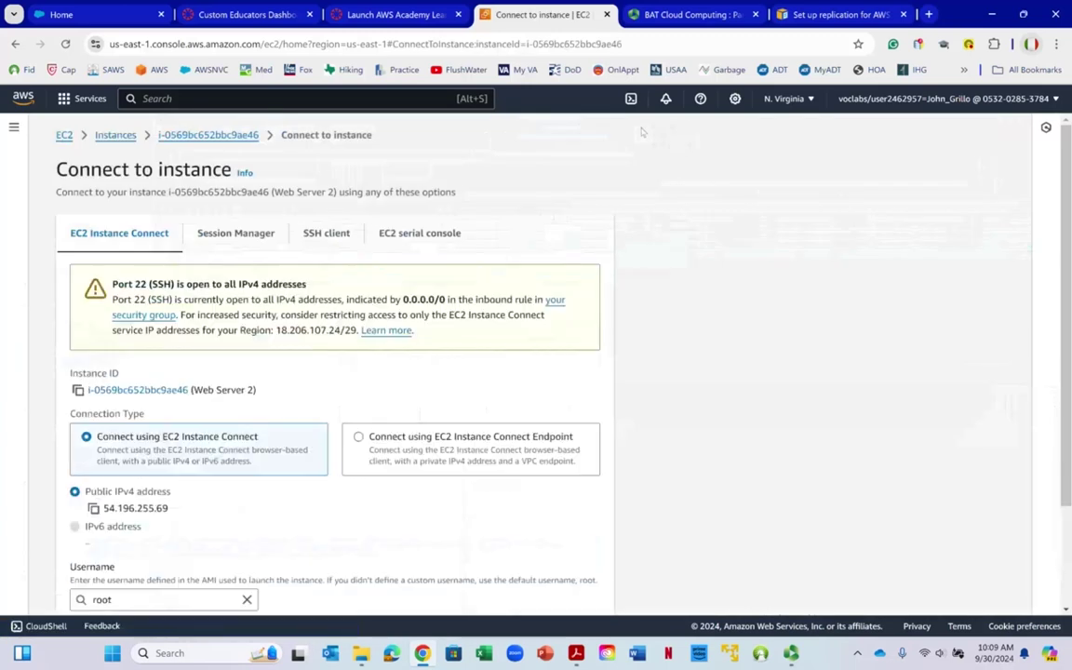
pyautogui.scroll(-3, 130, 340)
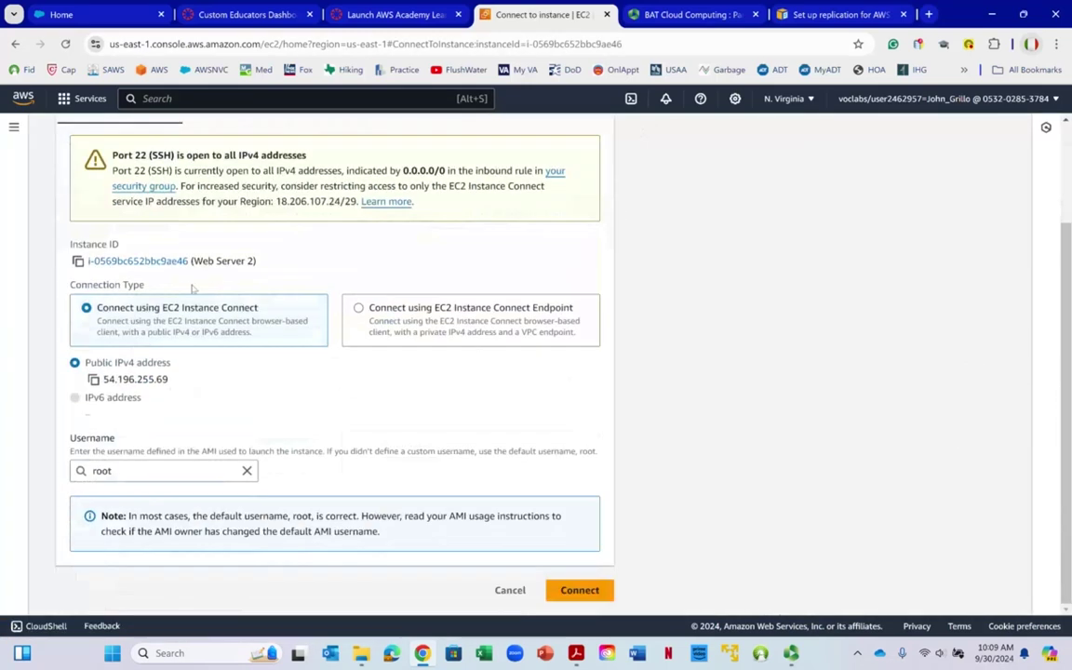
pyautogui.rightClick(222, 319)
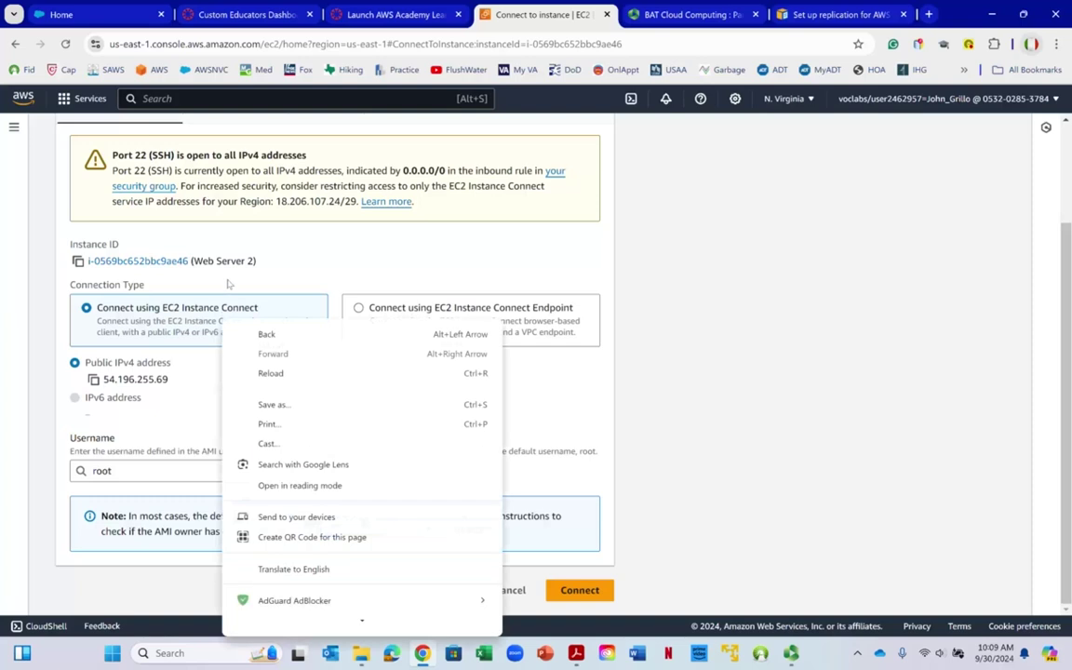
pyautogui.click(110, 327)
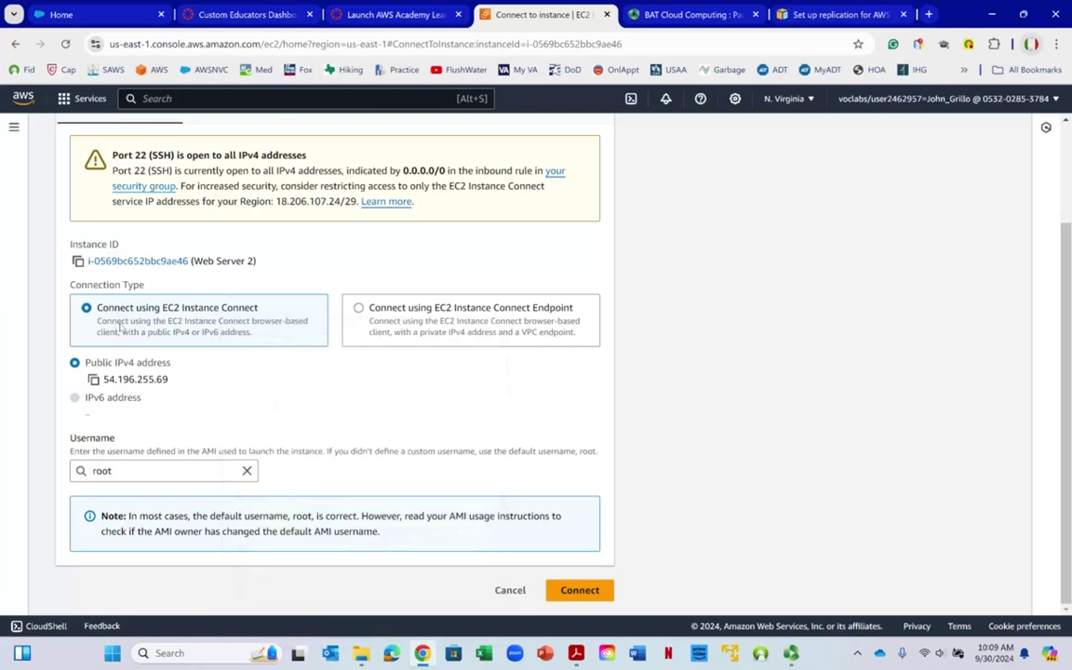
pyautogui.click(143, 471)
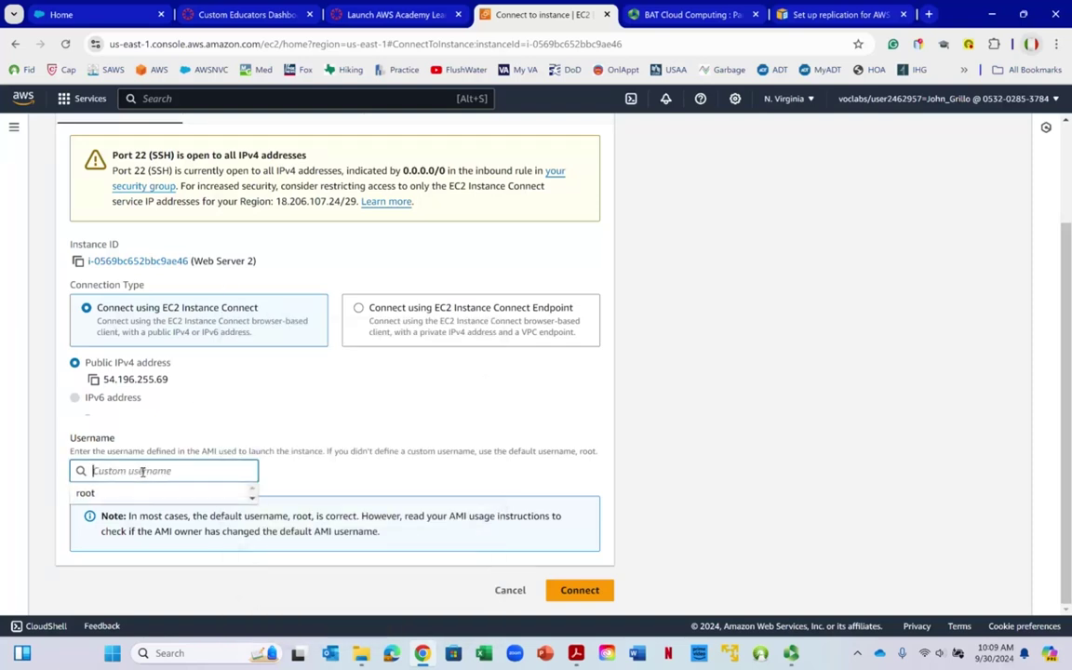
pyautogui.write('ec2')
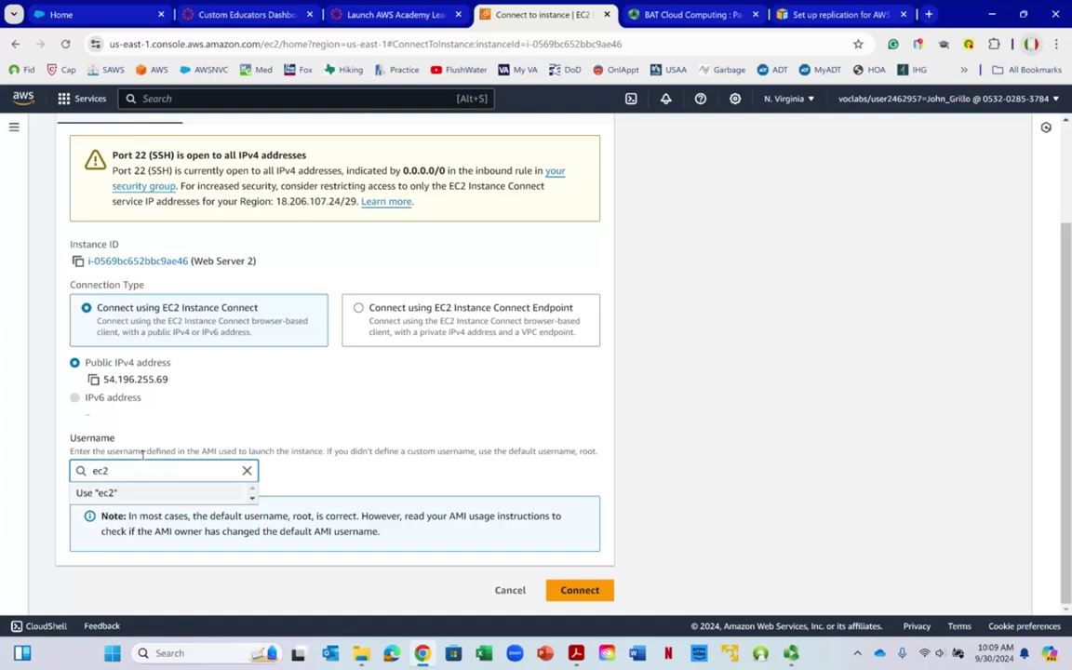
pyautogui.write('-')
pyautogui.rightClick(144, 450)
pyautogui.click(130, 471)
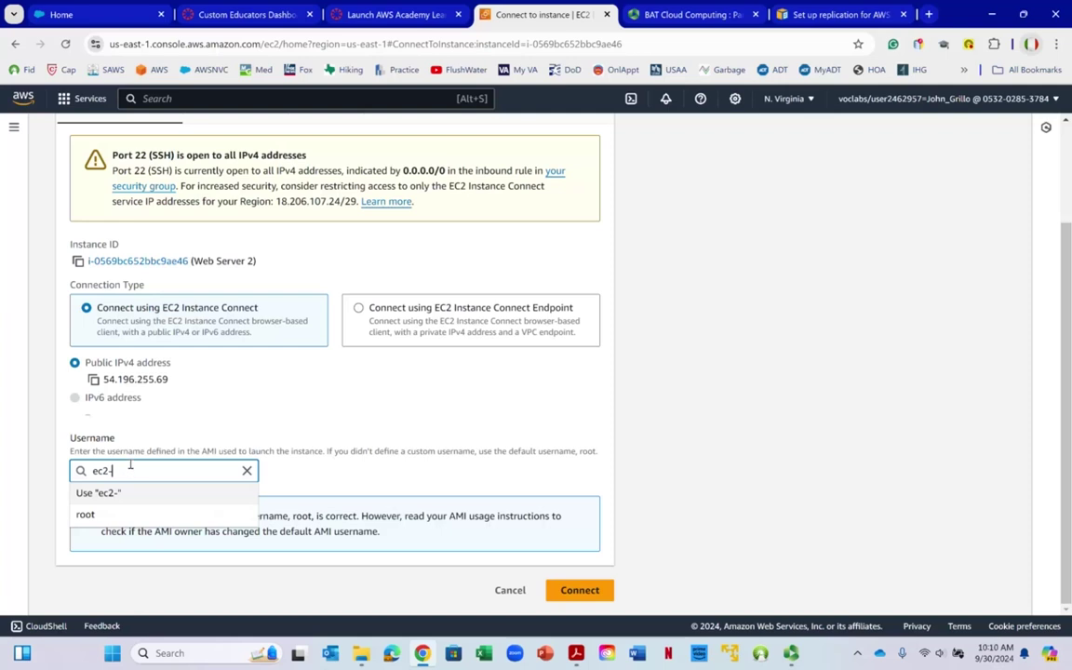
pyautogui.write('user')
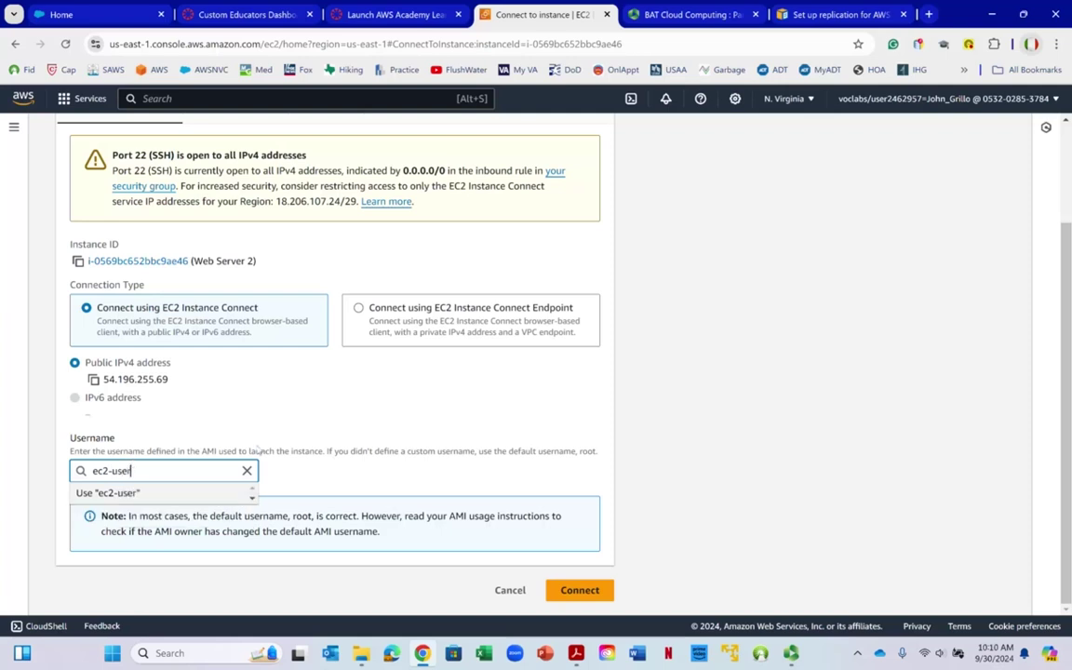
pyautogui.click(411, 409)
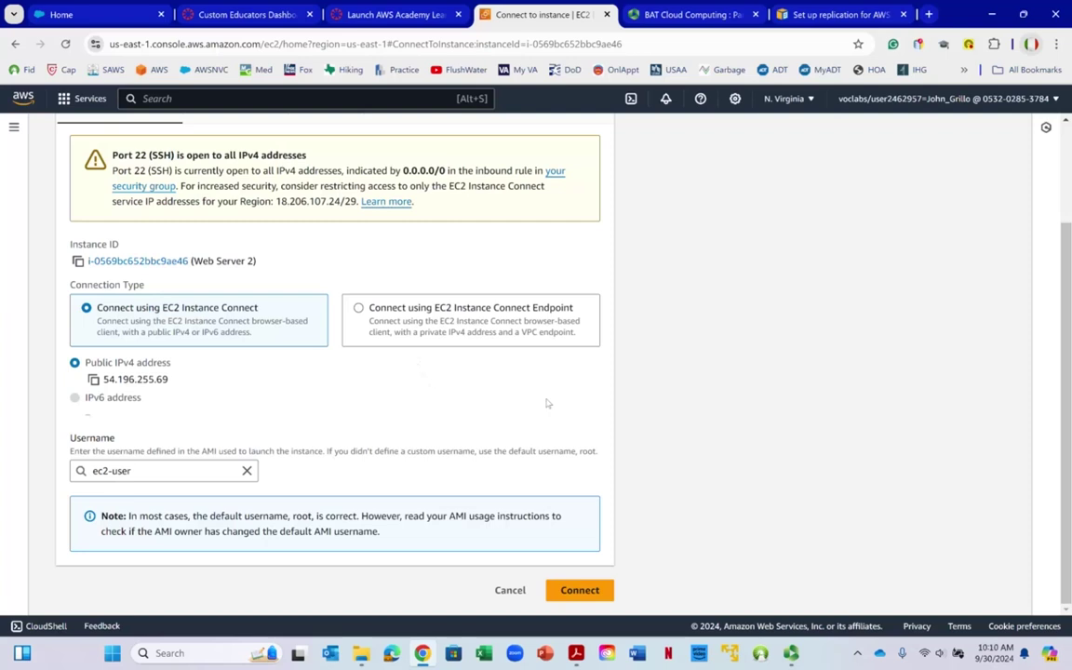
pyautogui.click(579, 590)
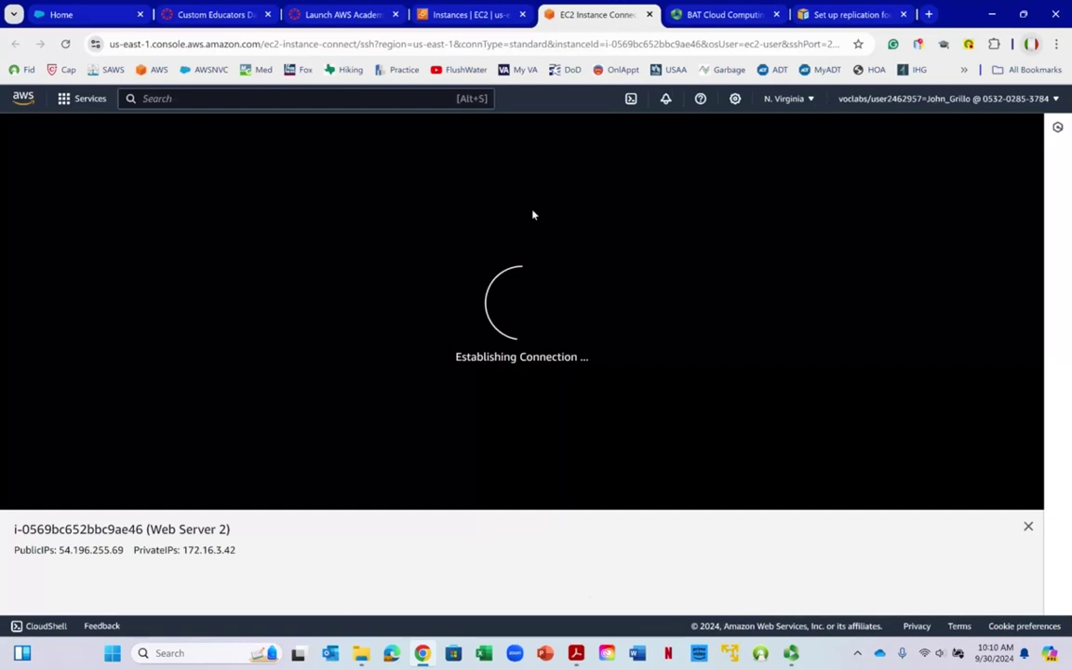
pyautogui.click(186, 233)
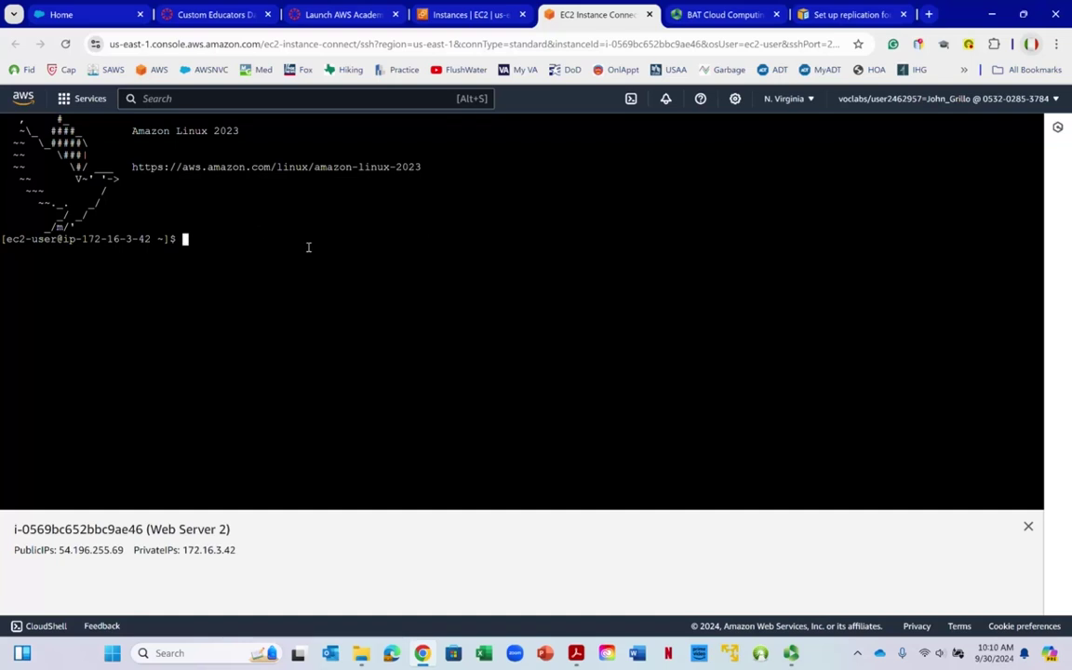
# Run sudo dnf update -y and install mariadb105, confirming with y
pyautogui.write('sudo dnf update -y')
pyautogui.press('Return')
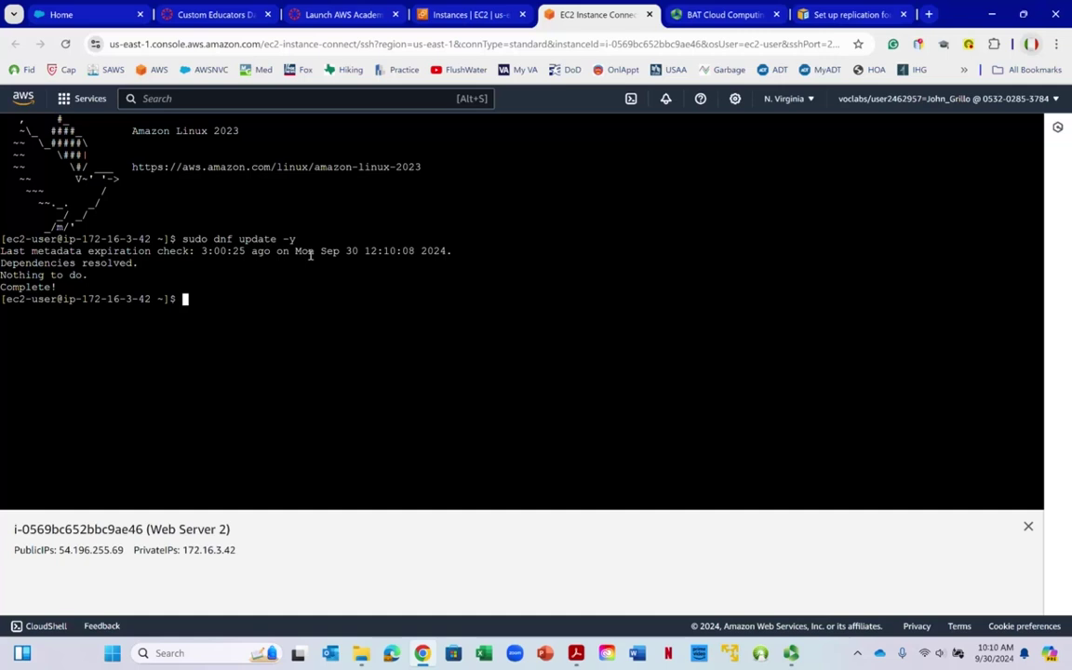
pyautogui.write('sudo dnf install mariadb10')
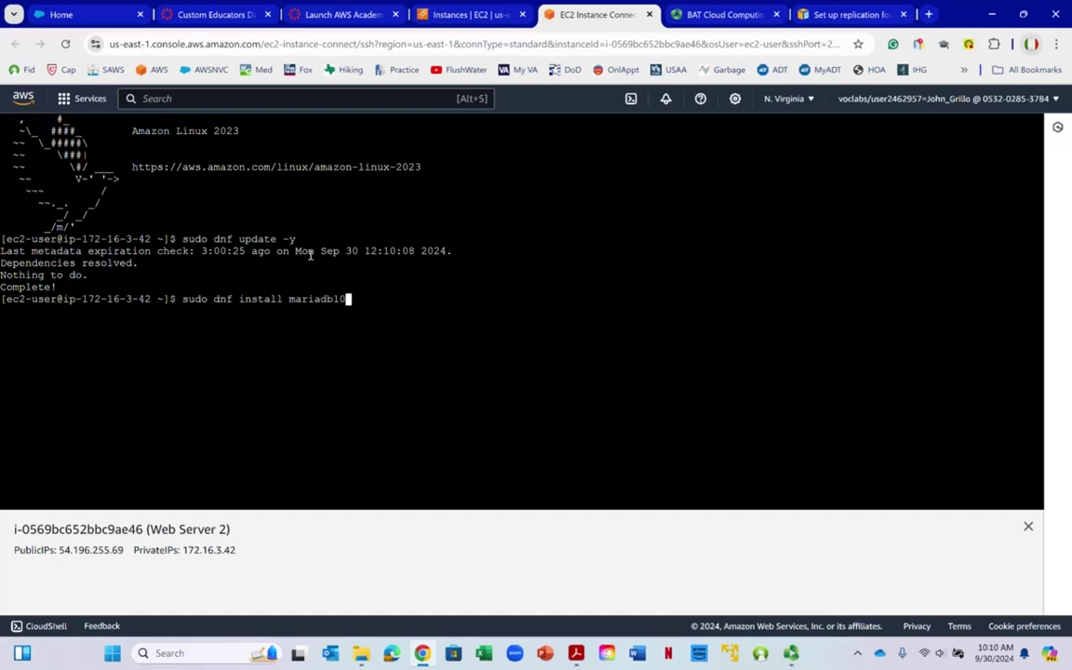
pyautogui.write('5')
pyautogui.press('Return')
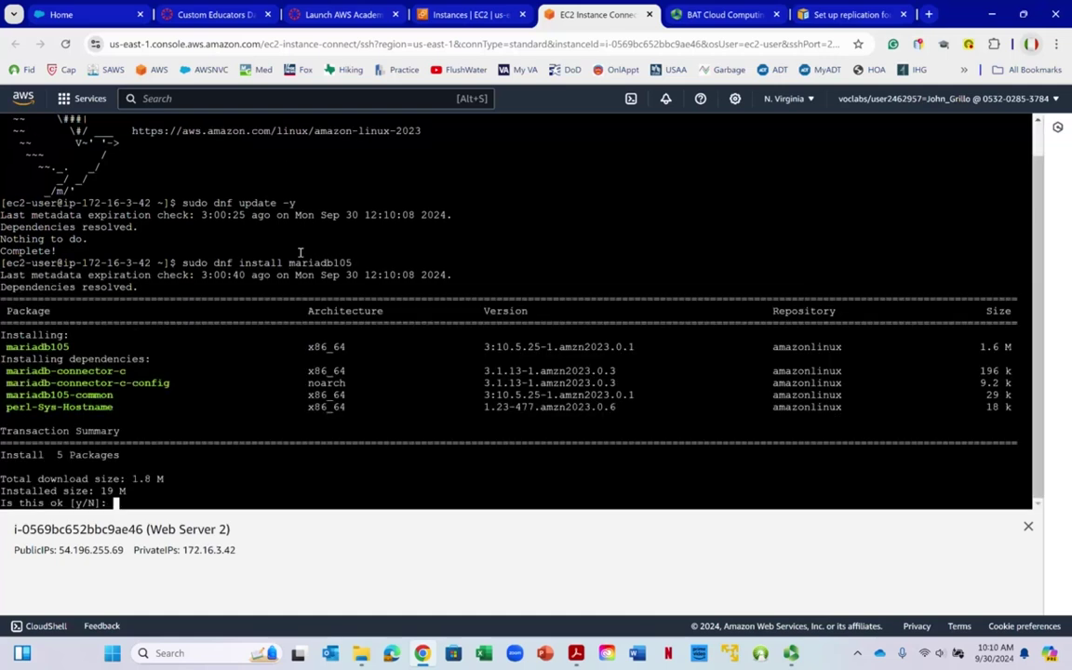
pyautogui.write('y')
pyautogui.press('Return')
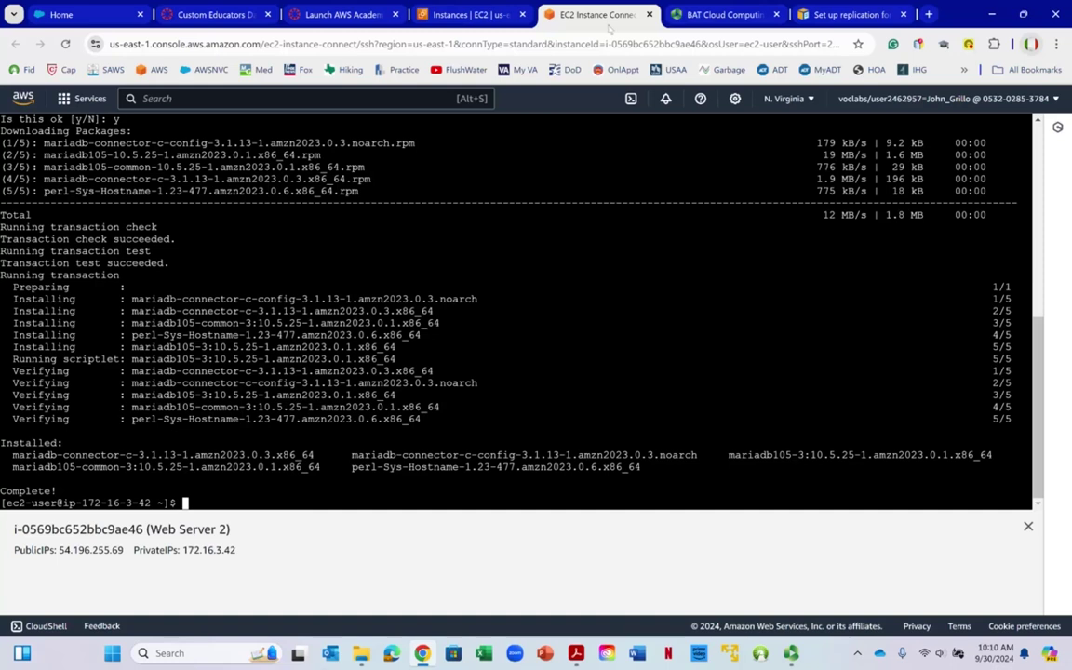
pyautogui.click(510, 15)
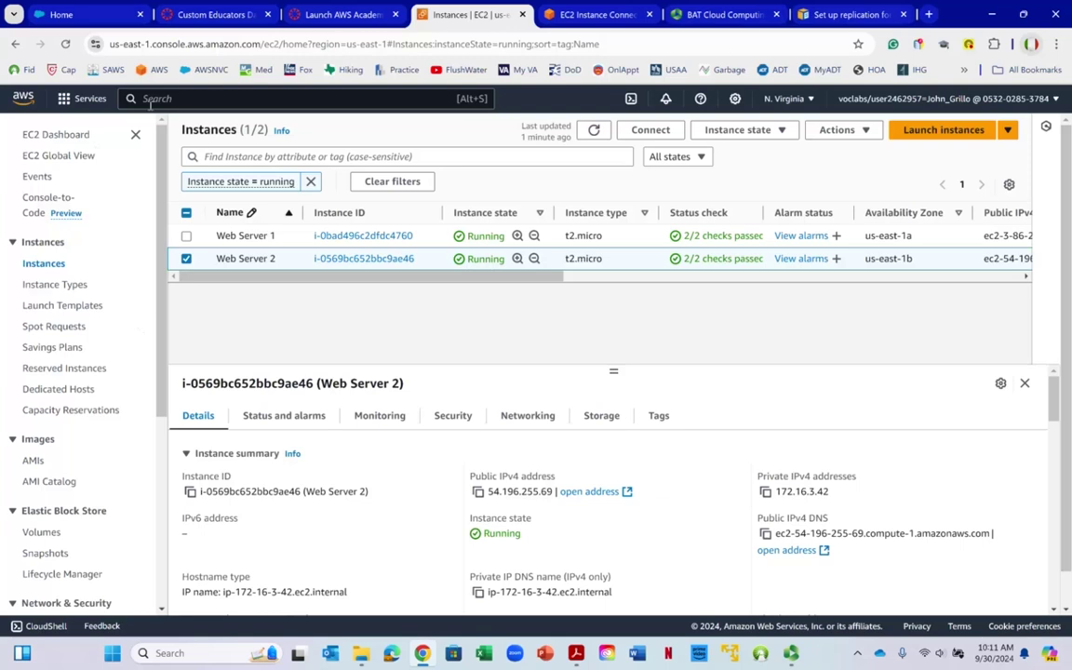
# Copy mydatabase2's endpoint from its RDS details page and return to the terminal
pyautogui.click(149, 103)
pyautogui.write('rds')
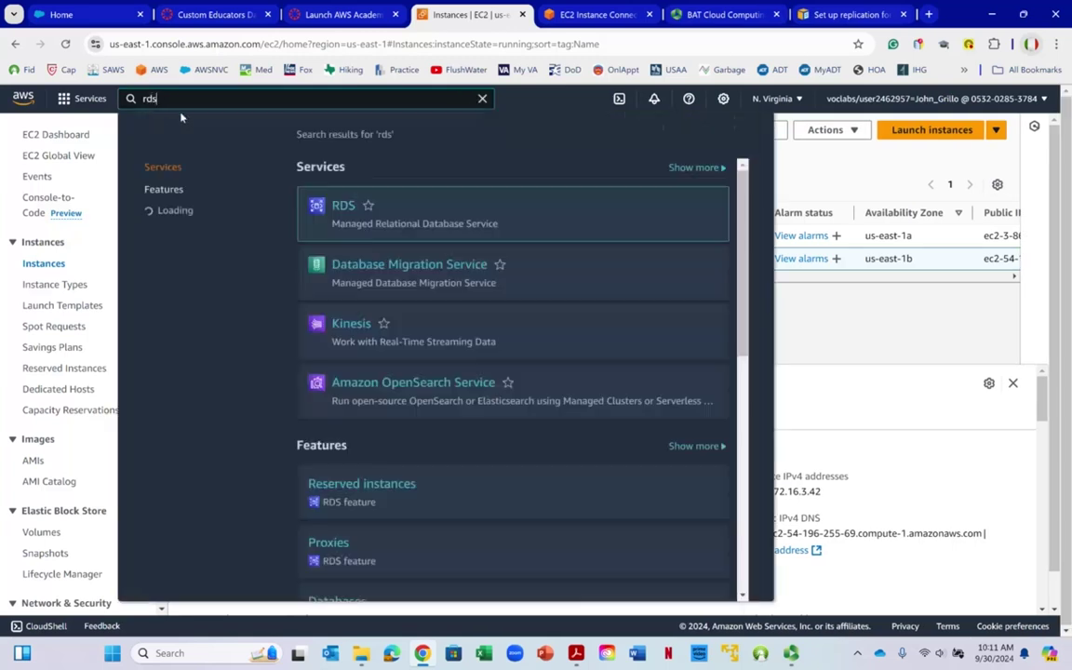
pyautogui.click(344, 205)
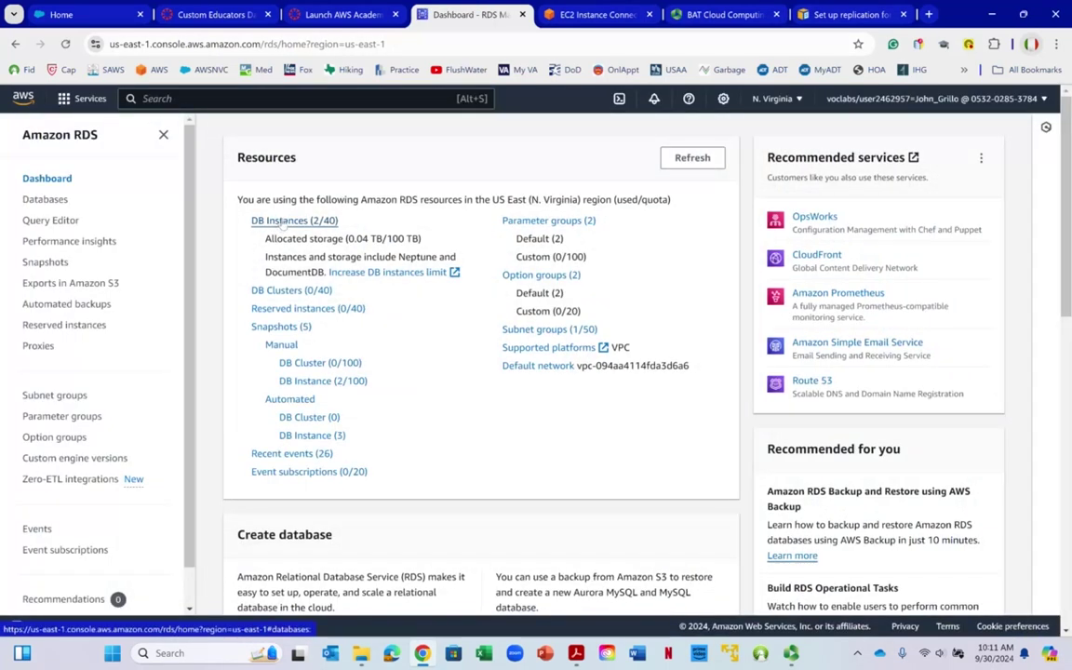
pyautogui.click(281, 217)
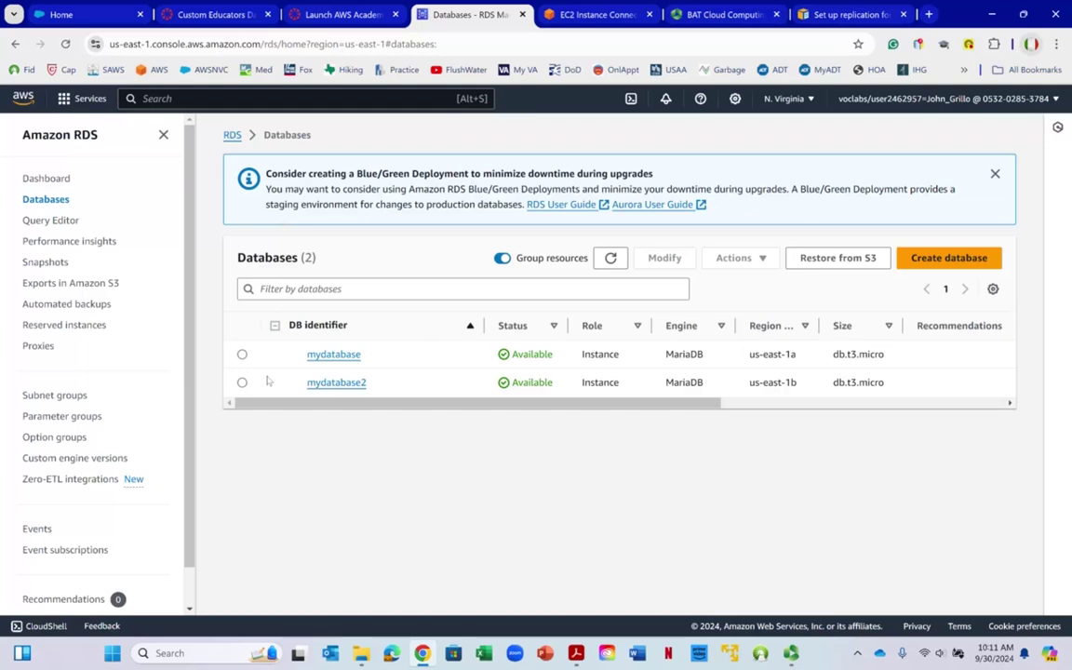
pyautogui.click(243, 382)
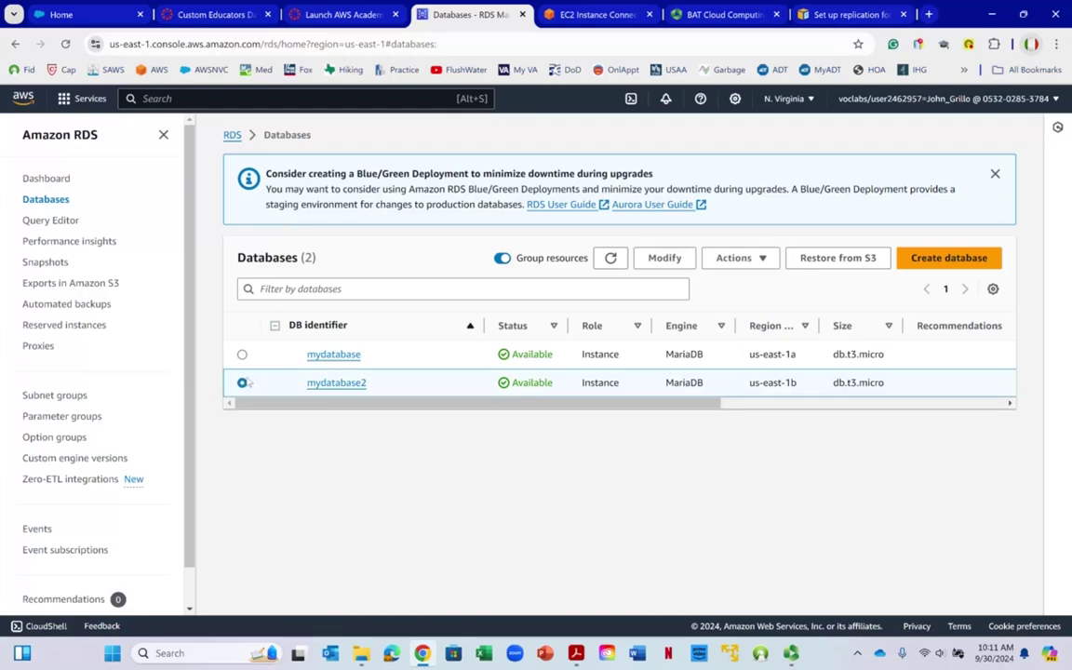
pyautogui.click(321, 385)
pyautogui.scroll(-3, 270, 393)
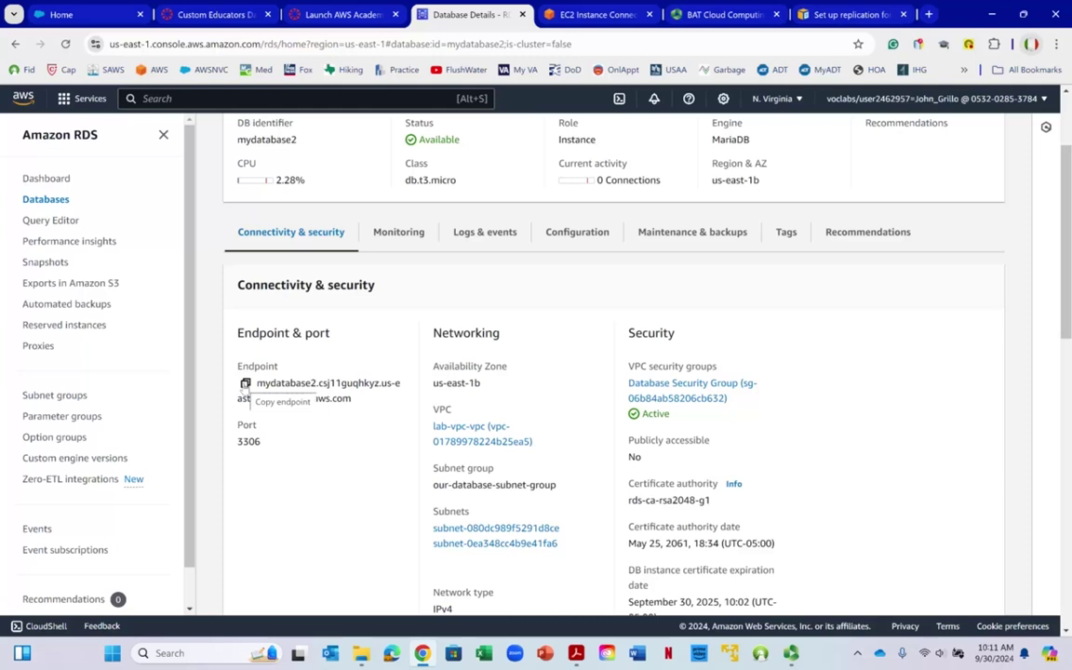
pyautogui.click(245, 383)
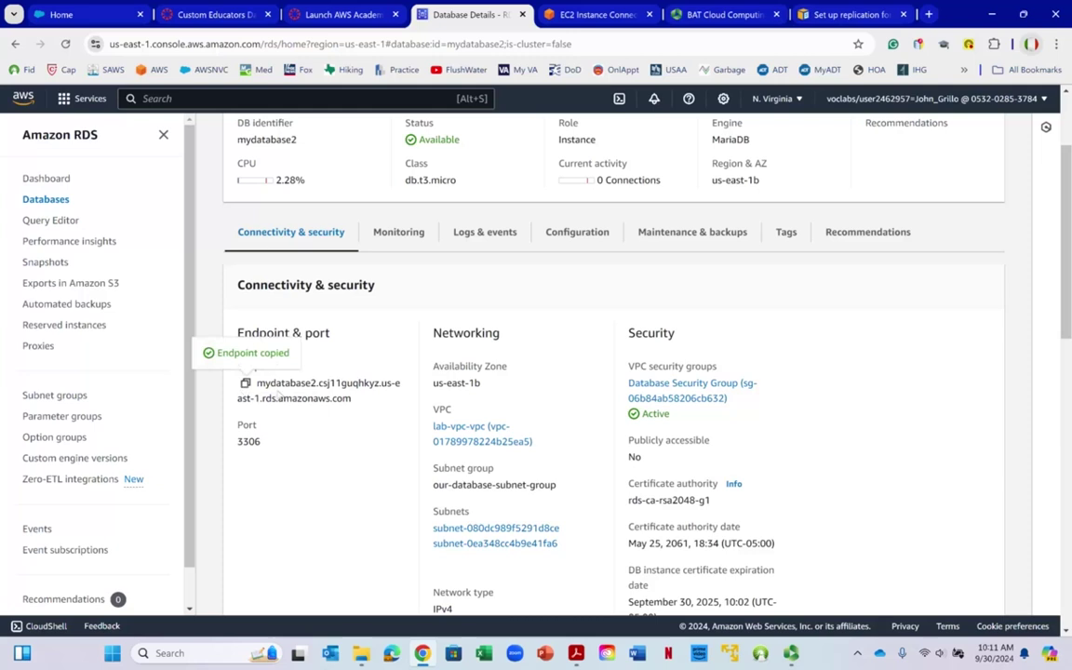
pyautogui.click(568, 16)
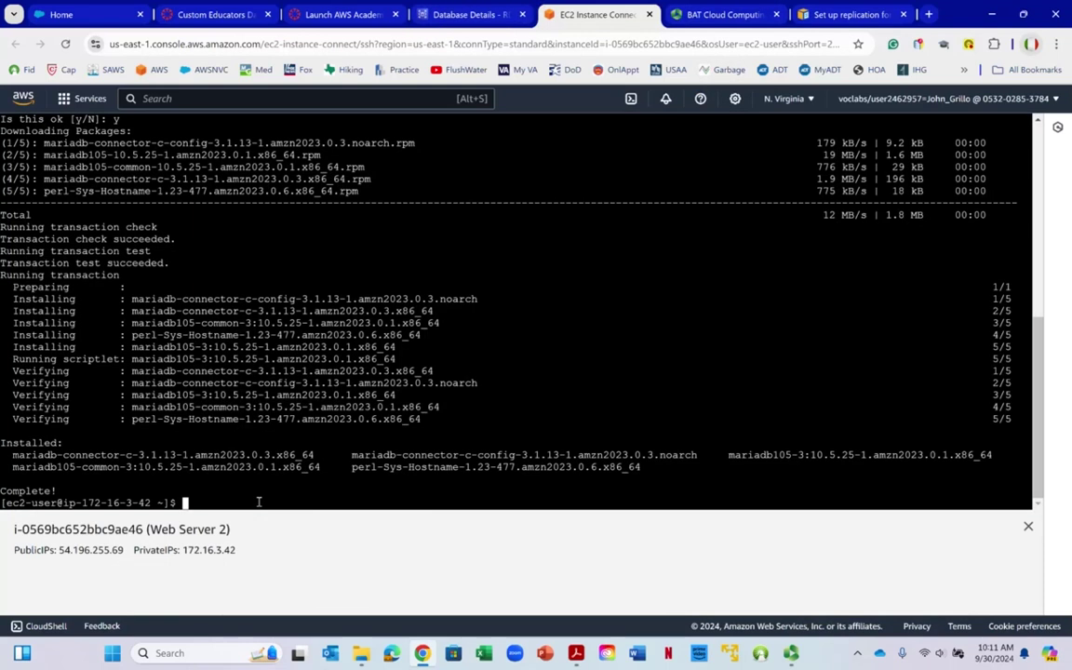
# Connect with mysql -h <endpoint> -P 3306 -u admin -p and log in
pyautogui.write('mysql -h')
pyautogui.rightClick(246, 502)
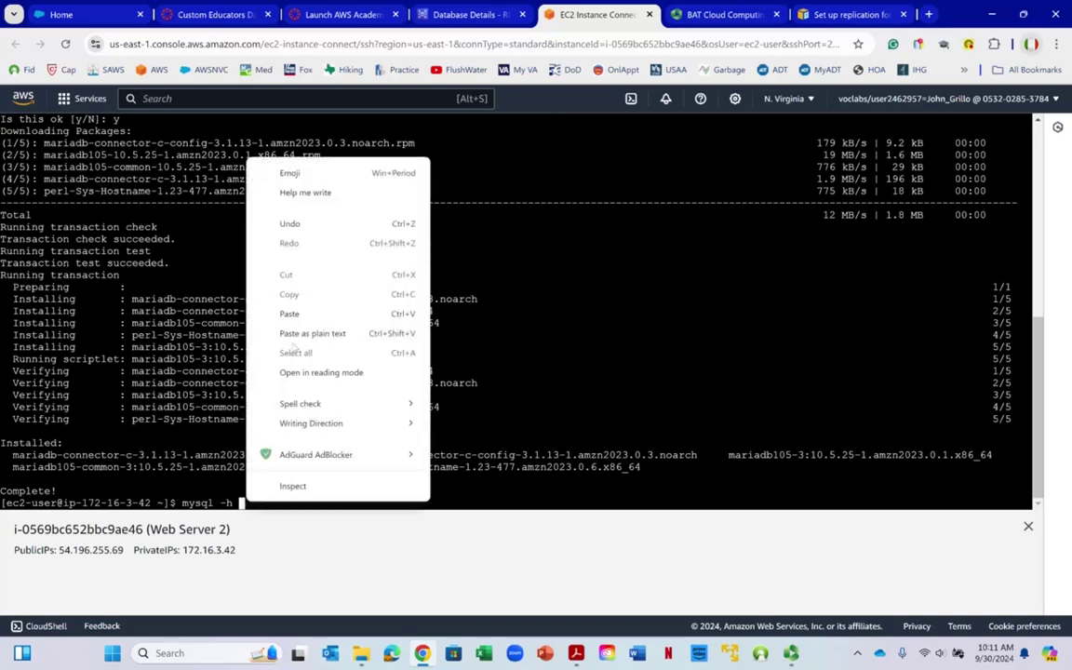
pyautogui.click(292, 333)
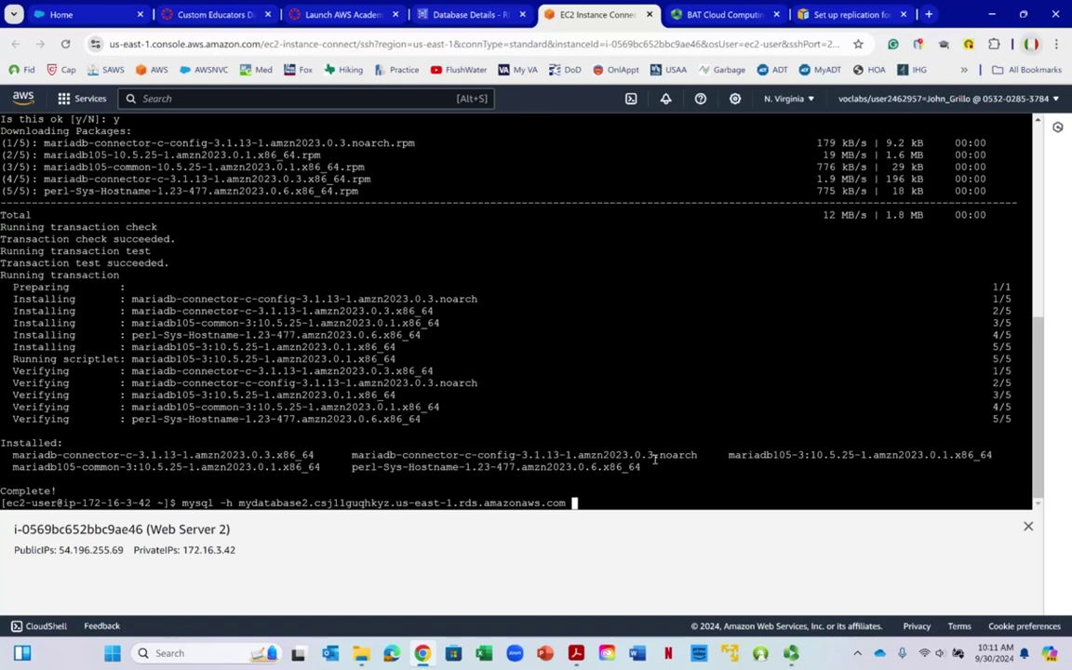
pyautogui.write('-P 3306 -u admin -p')
pyautogui.press('Return')
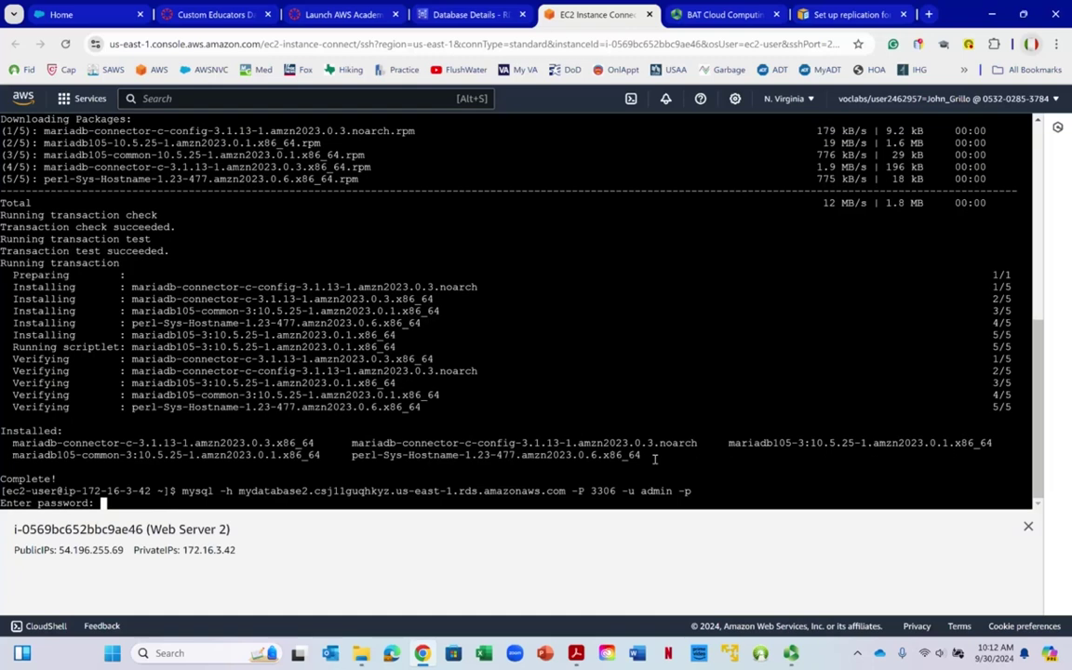
pyautogui.press('Return')
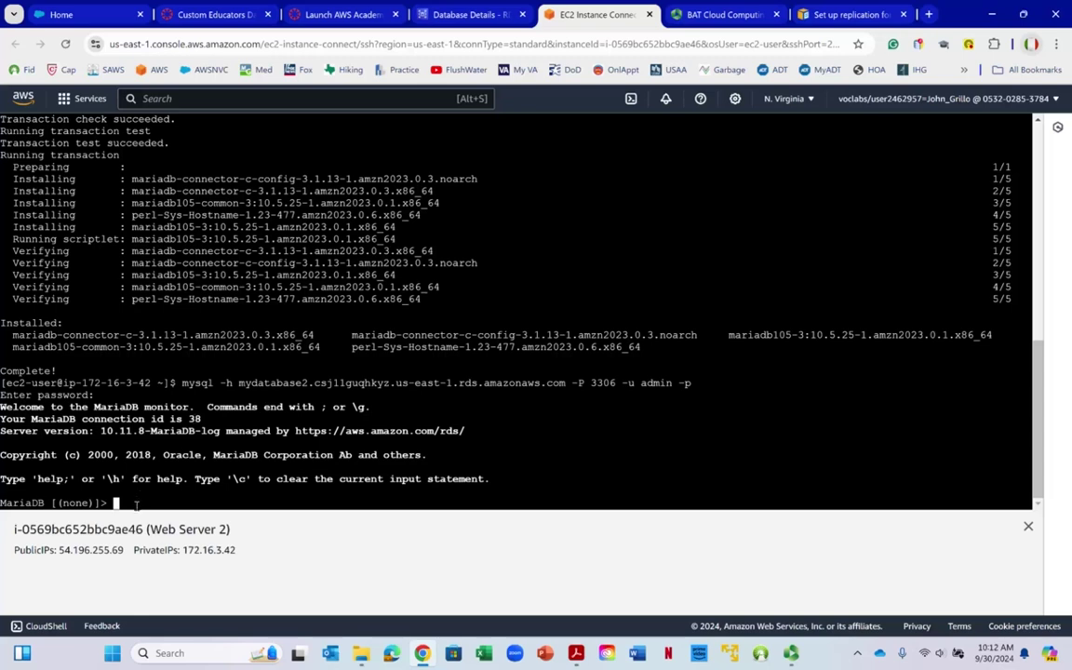
# Exit the MariaDB monitor and log out of Web Server 2
pyautogui.write('exit')
pyautogui.press('Return')
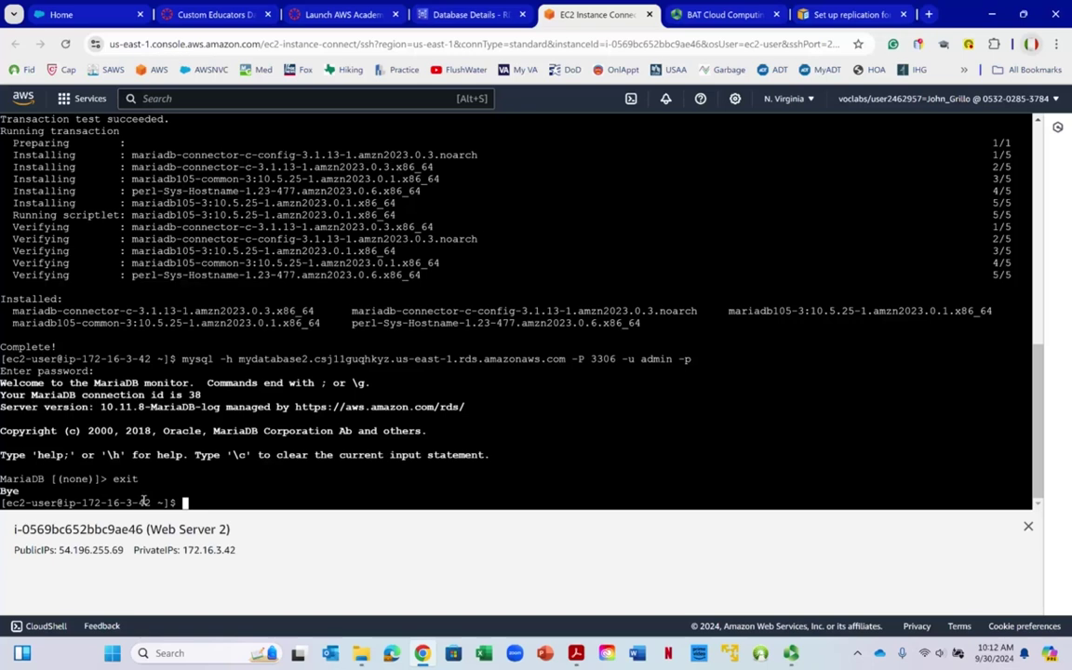
pyautogui.write('eiit')
pyautogui.press('Return')
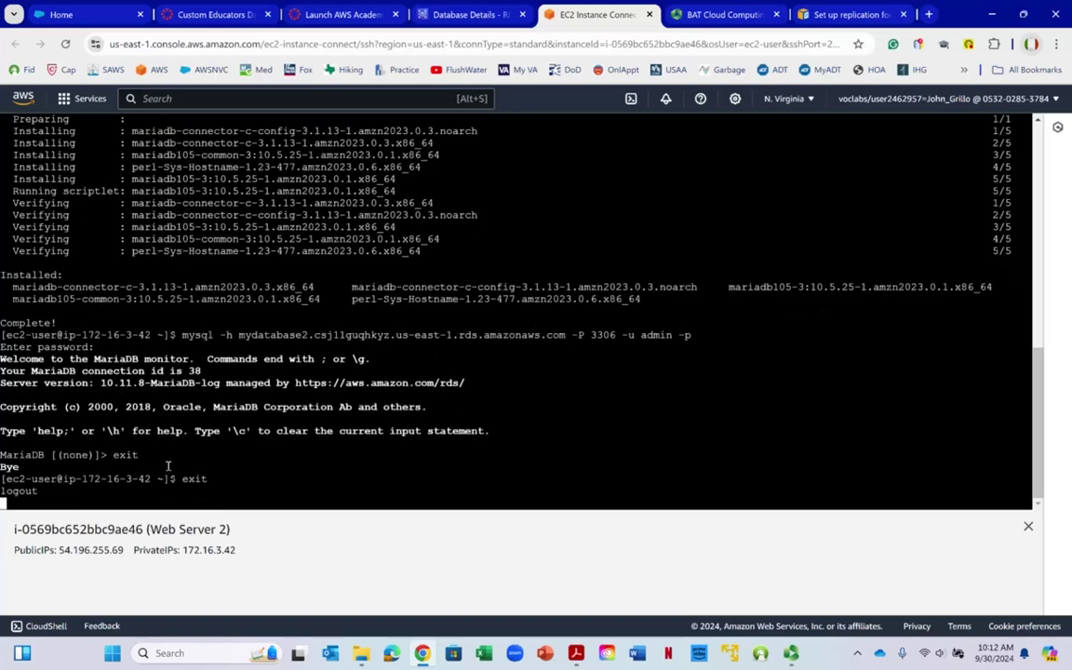
pyautogui.click(789, 657)
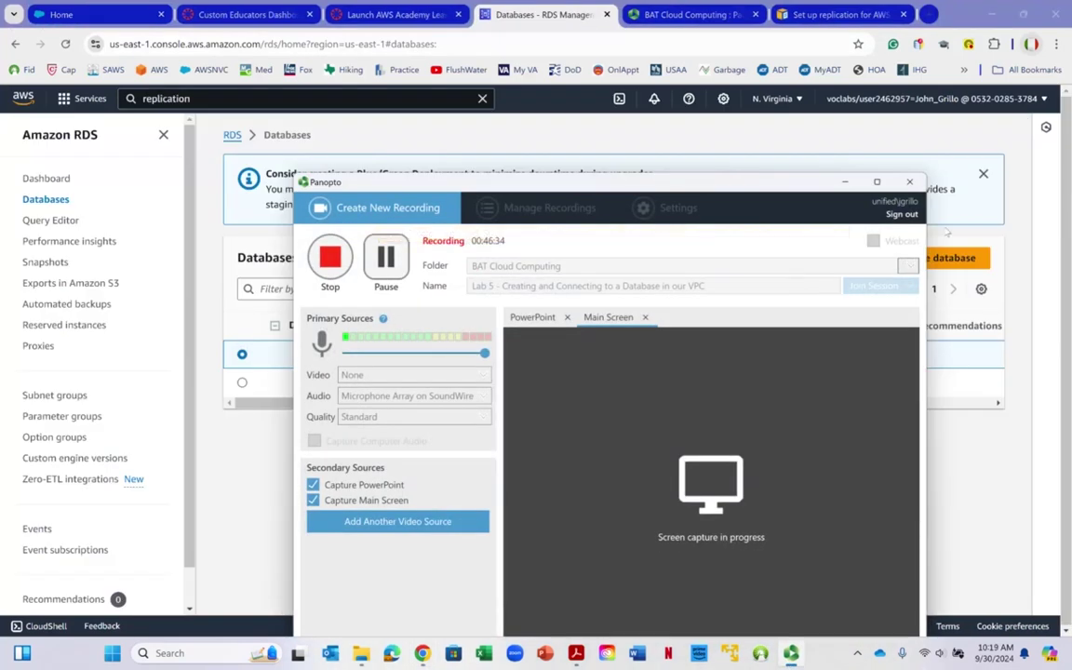
# Hide the Panopto recorder and bring the AWS architecture diagram PDF forward in Acrobat
pyautogui.click(844, 182)
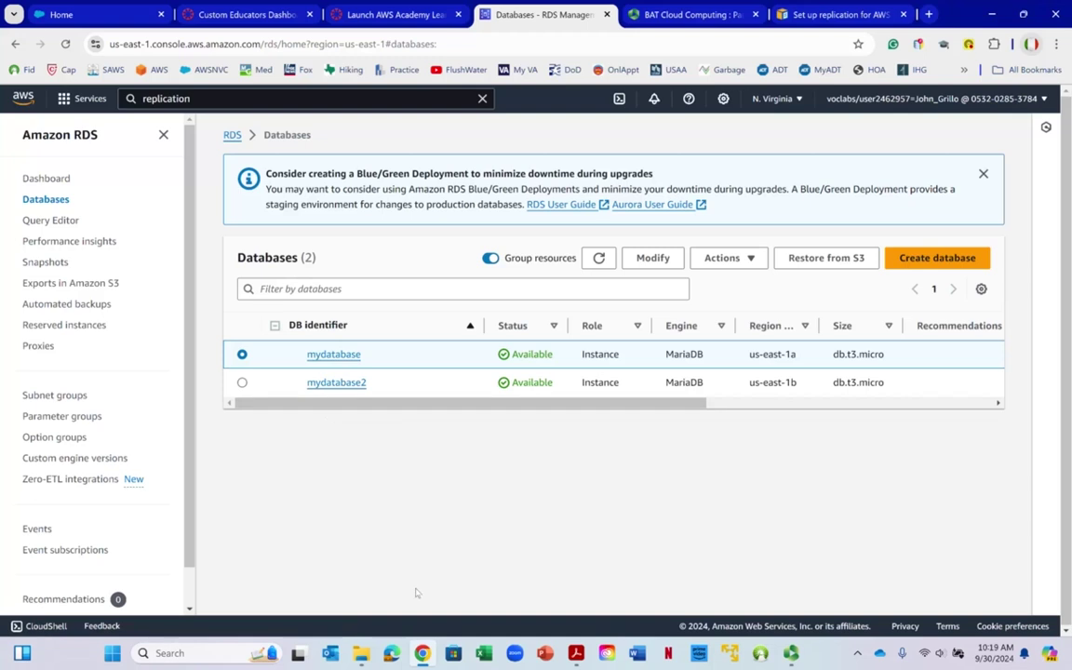
pyautogui.click(576, 652)
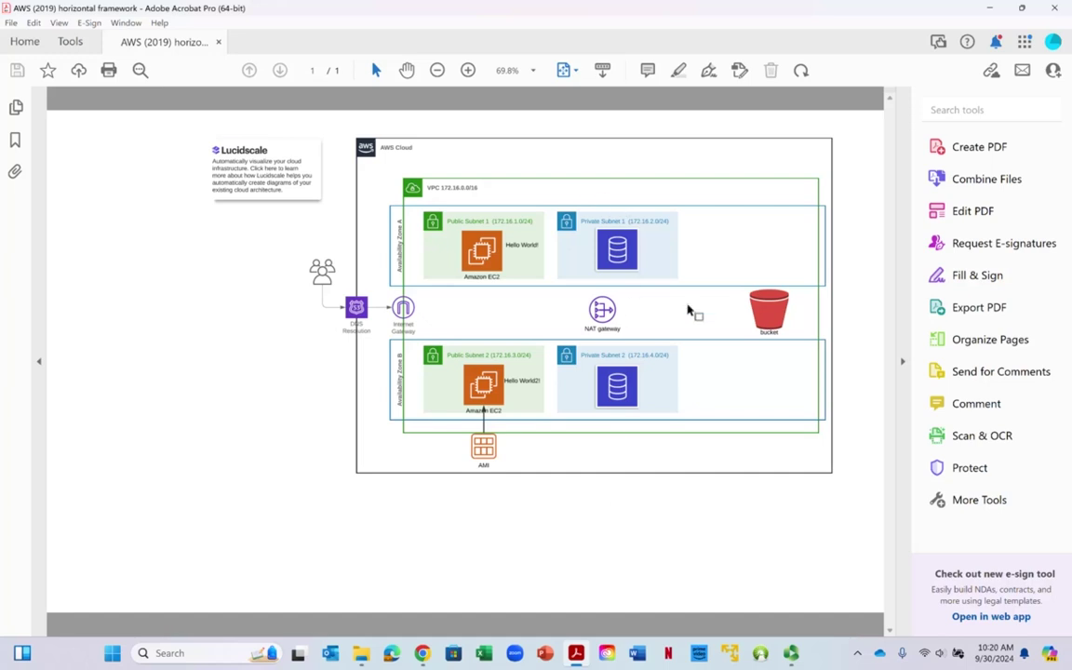
# Return to the RDS Databases list in Chrome and select mydatabase2
pyautogui.click(990, 7)
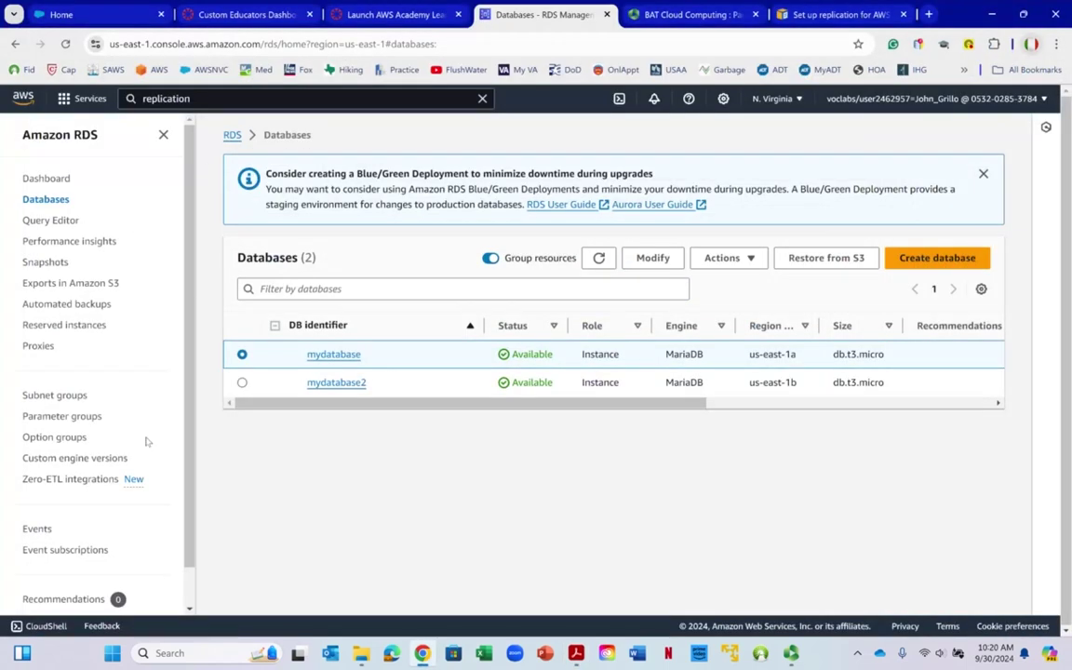
pyautogui.click(242, 383)
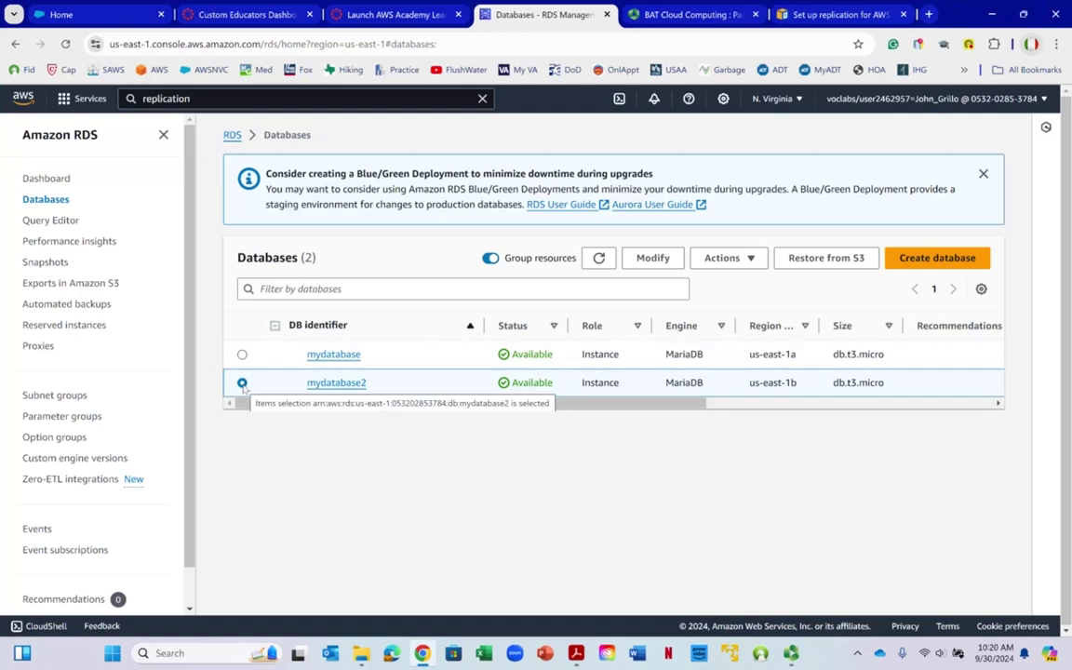
# Delete mydatabase2 by confirming with 'delete me', then select mydatabase and switch to the diagram PDF
pyautogui.click(751, 260)
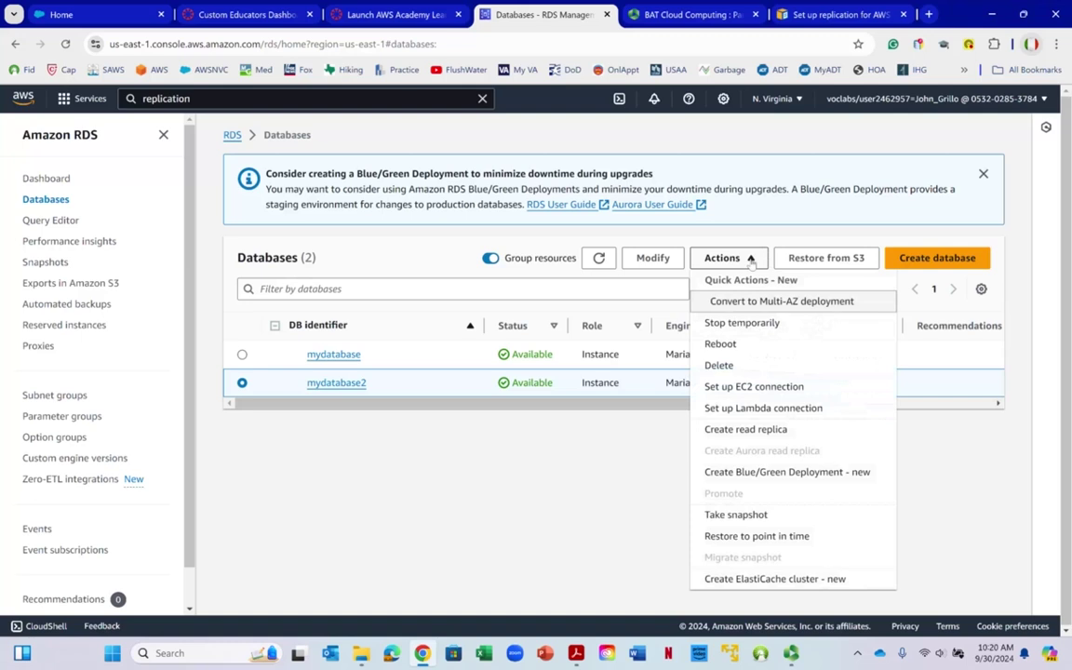
pyautogui.click(724, 365)
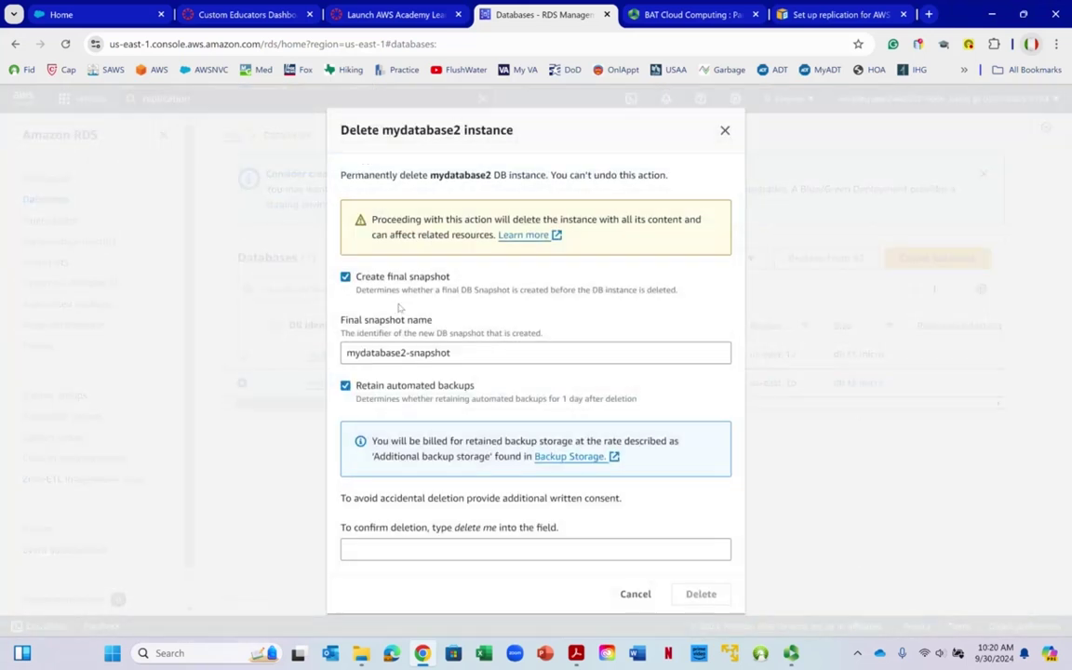
pyautogui.rightClick(398, 549)
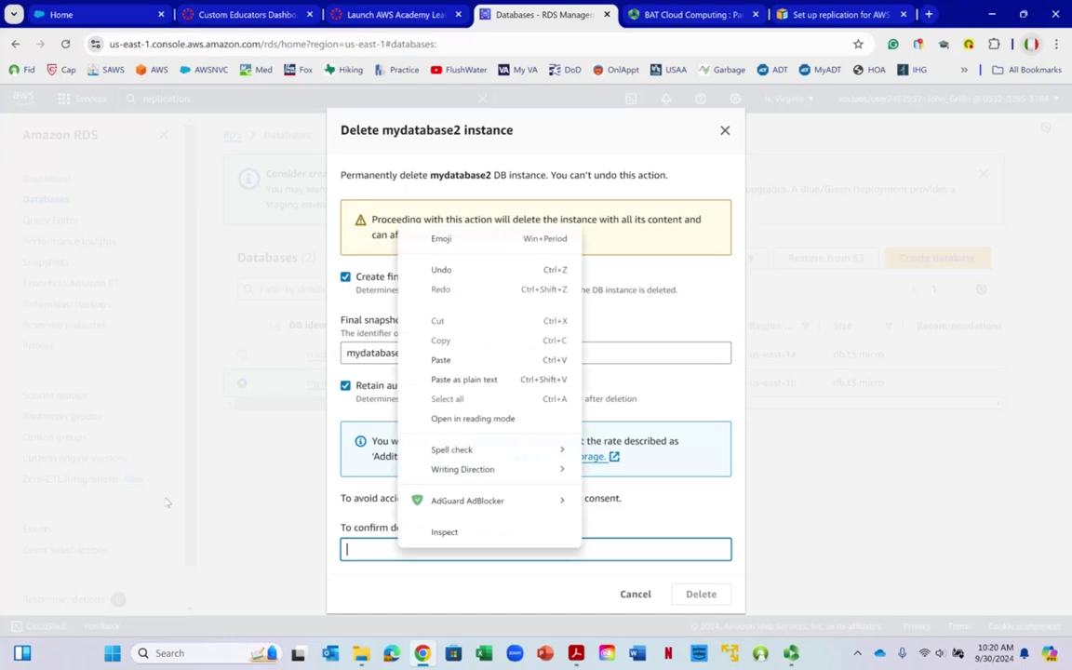
pyautogui.click(321, 513)
pyautogui.write('delete')
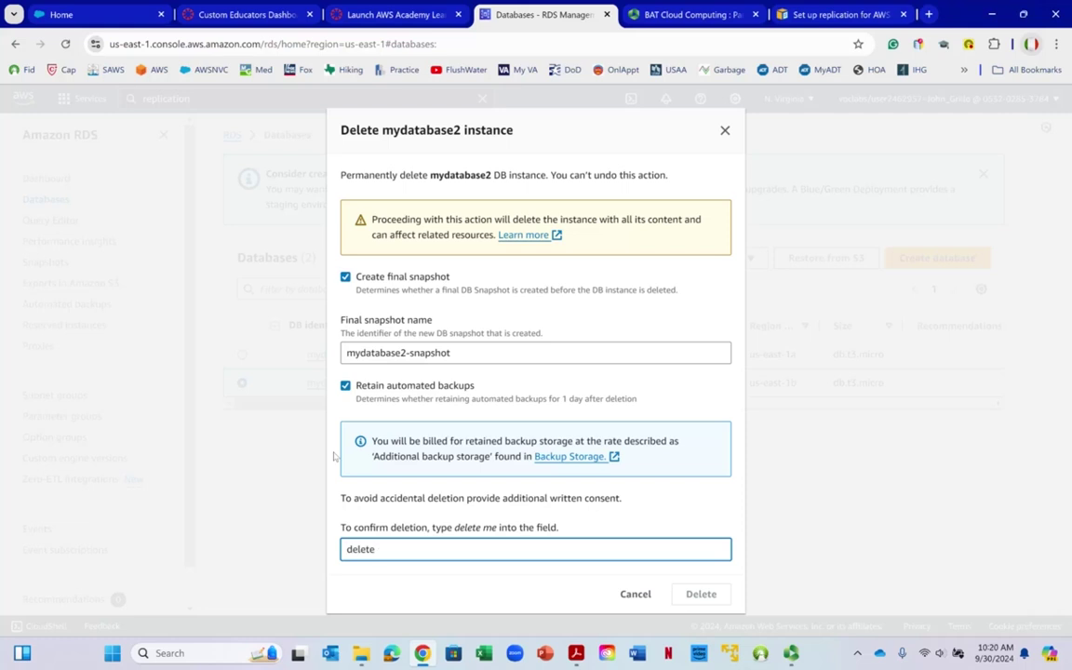
pyautogui.write(' me')
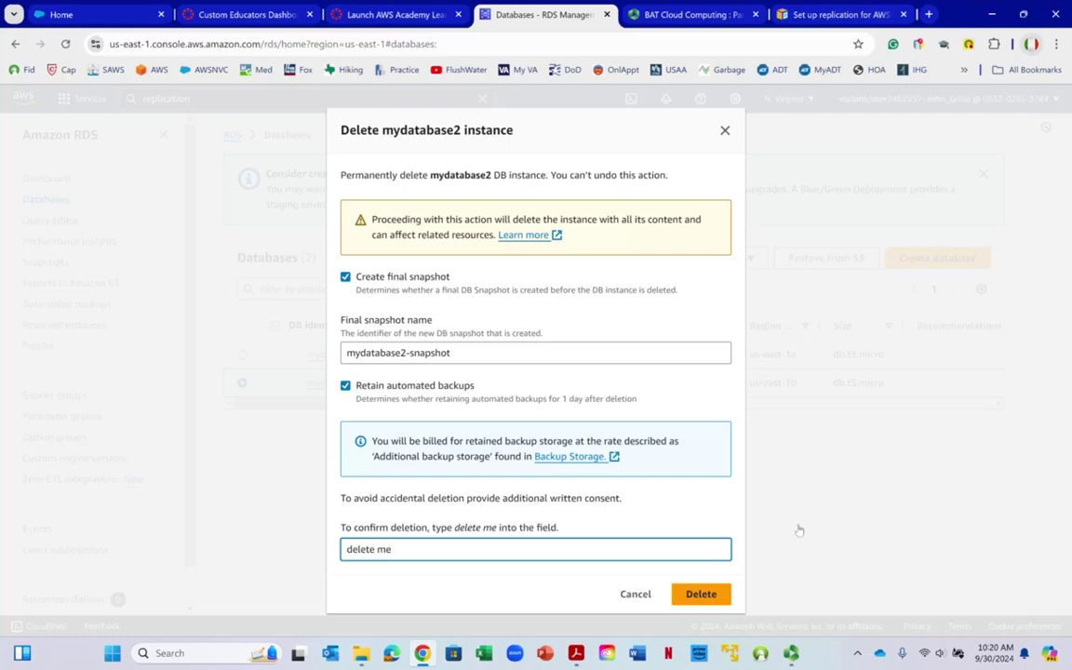
pyautogui.click(703, 594)
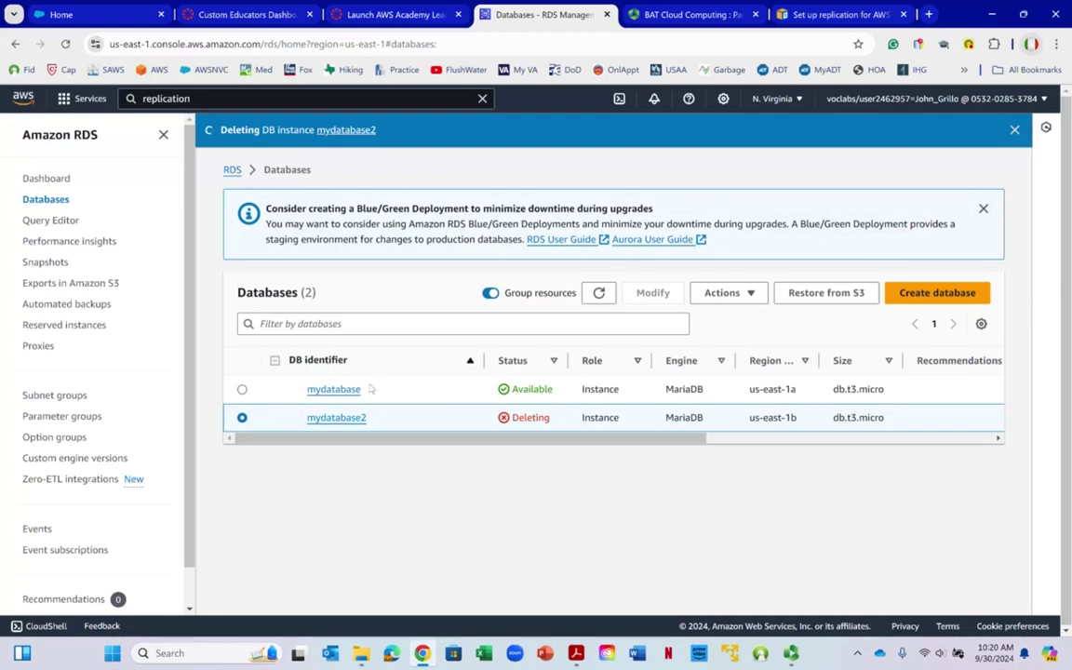
pyautogui.click(242, 390)
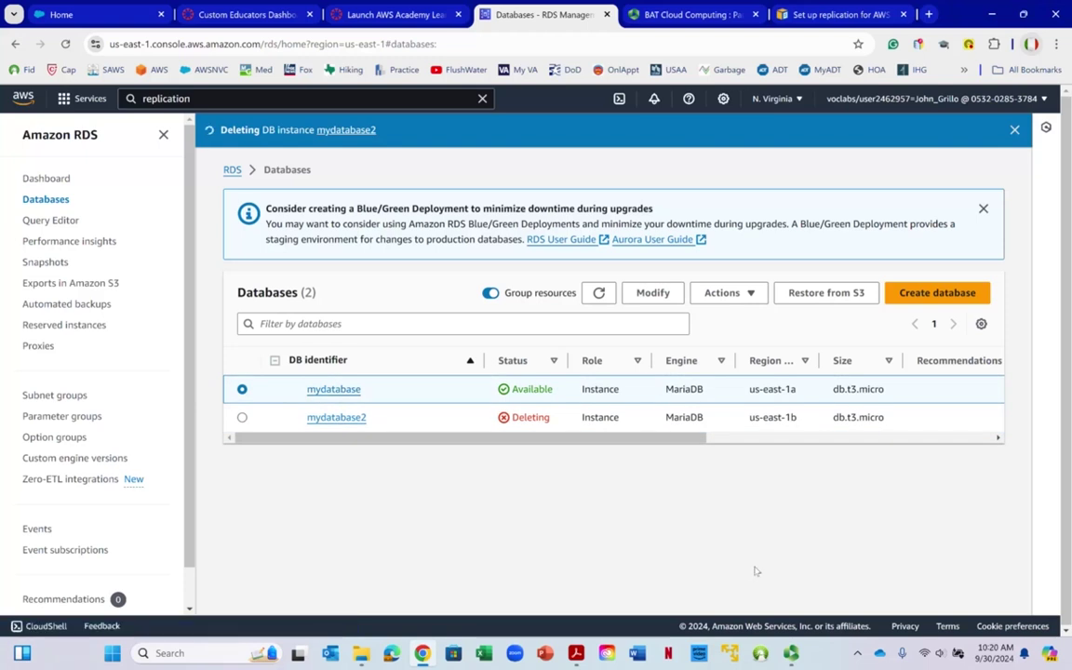
pyautogui.hotkey('alt', 'Tab')
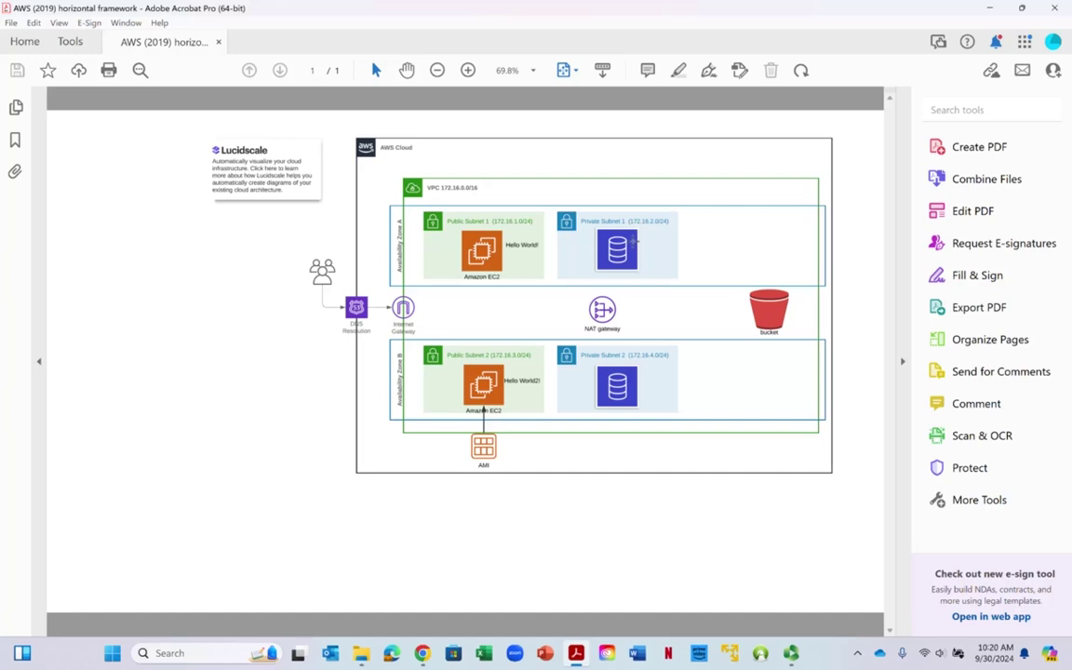
# Leave the diagram and open the Actions list for mydatabase on the RDS Databases page
pyautogui.rightClick(651, 277)
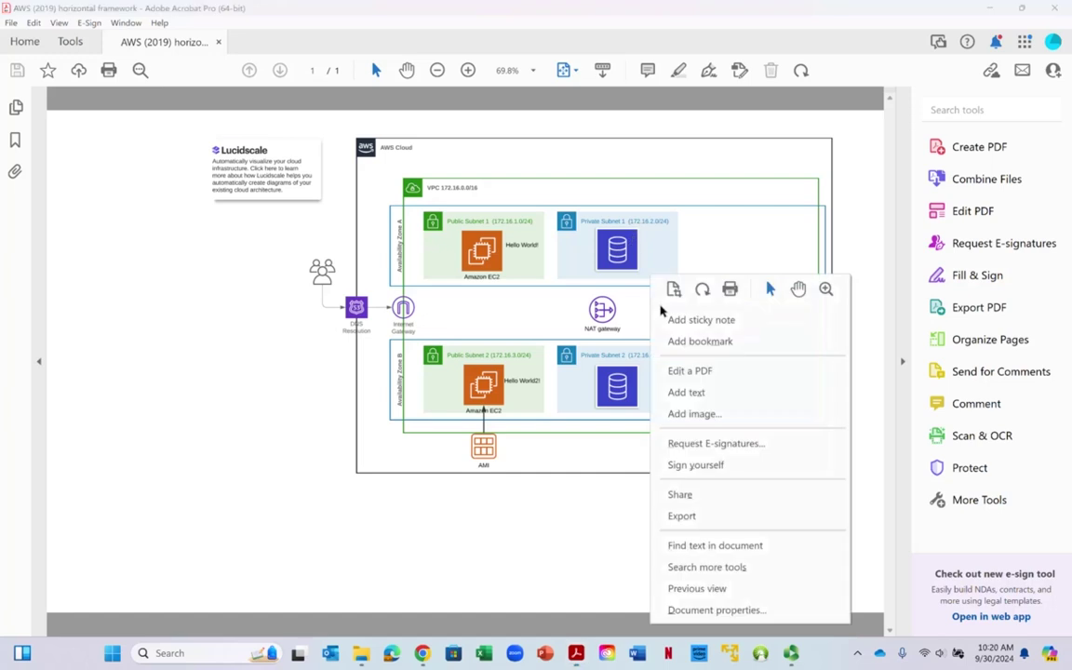
pyautogui.click(616, 451)
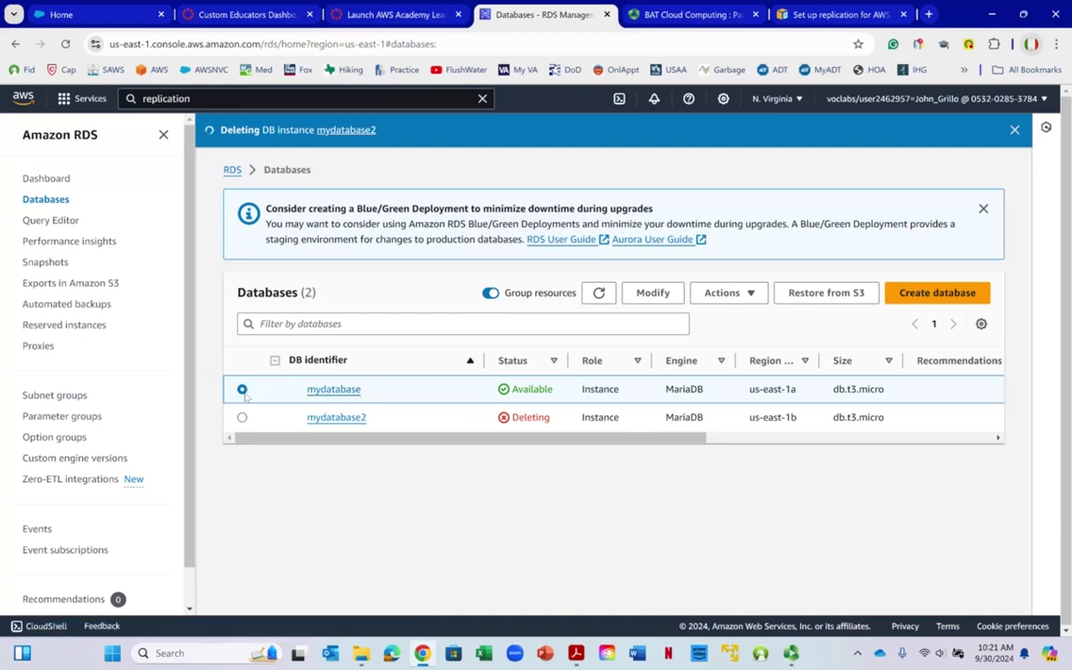
pyautogui.click(748, 296)
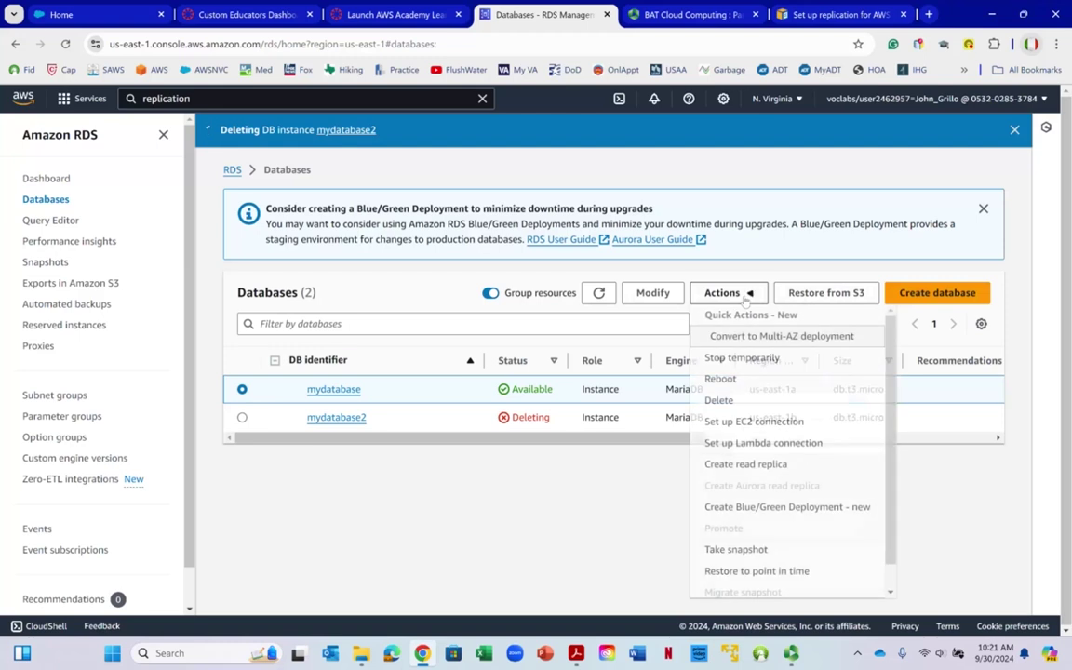
# Start a read replica with mydatabase as source and identifier mydatabase-replica
pyautogui.click(743, 464)
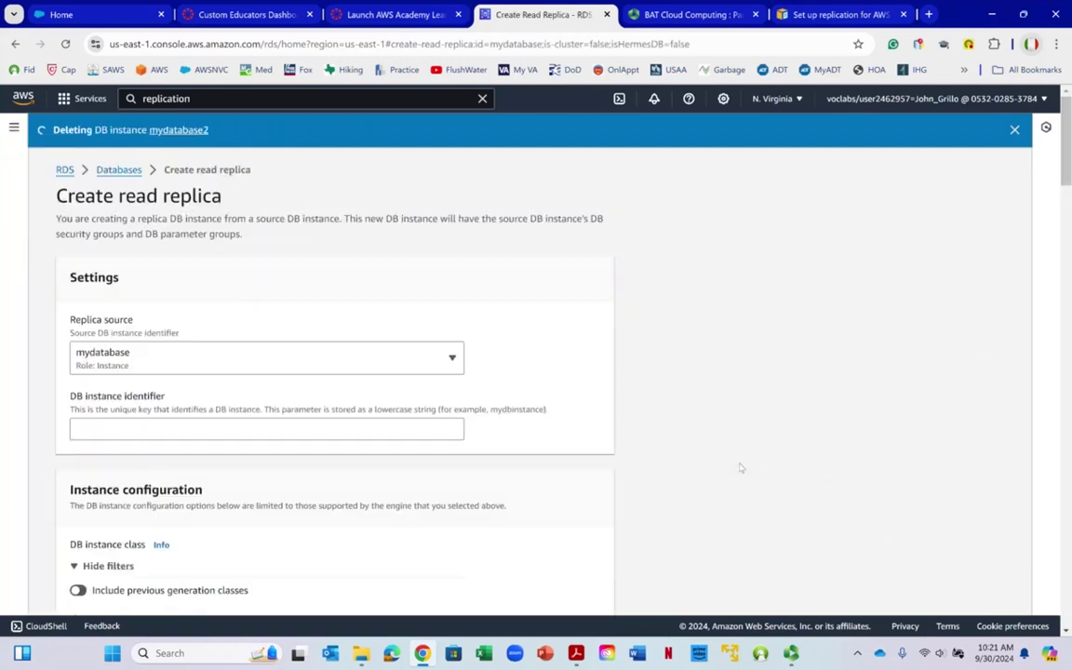
pyautogui.scroll(-1, 244, 306)
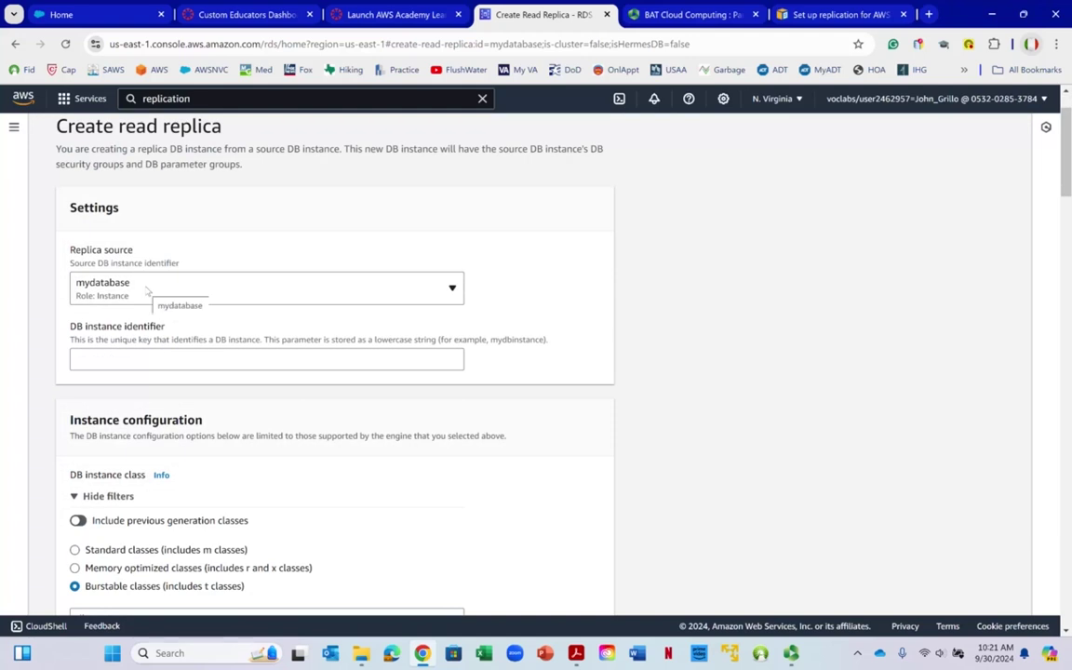
pyautogui.click(146, 290)
pyautogui.click(140, 321)
pyautogui.scroll(-1, 139, 322)
pyautogui.click(126, 359)
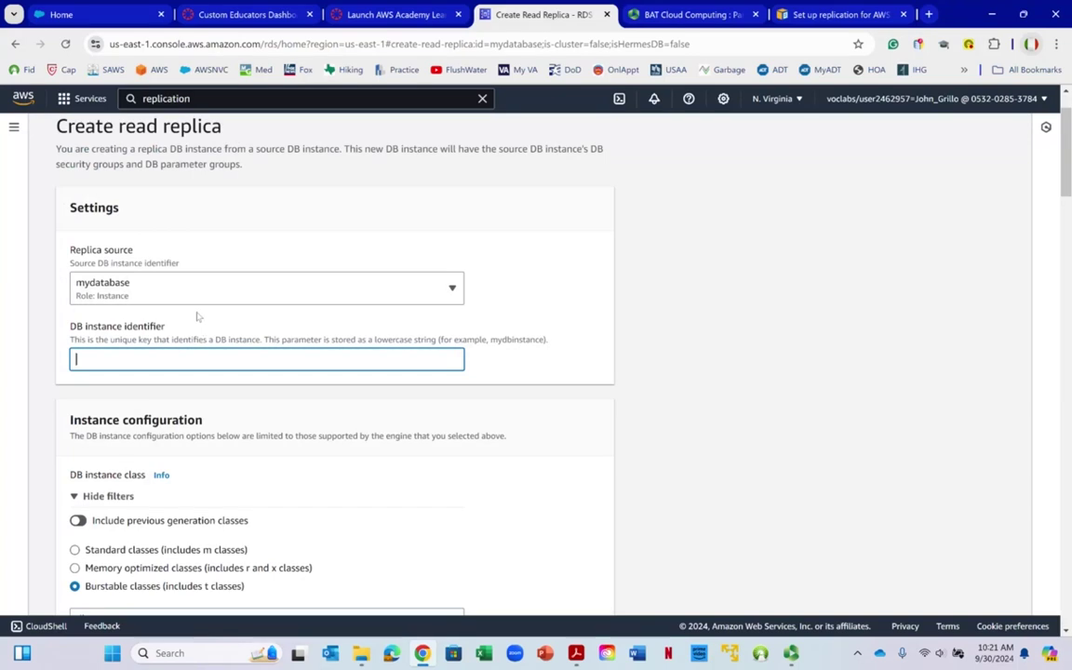
pyautogui.write('mydatabase-replica')
pyautogui.scroll(-2, 121, 268)
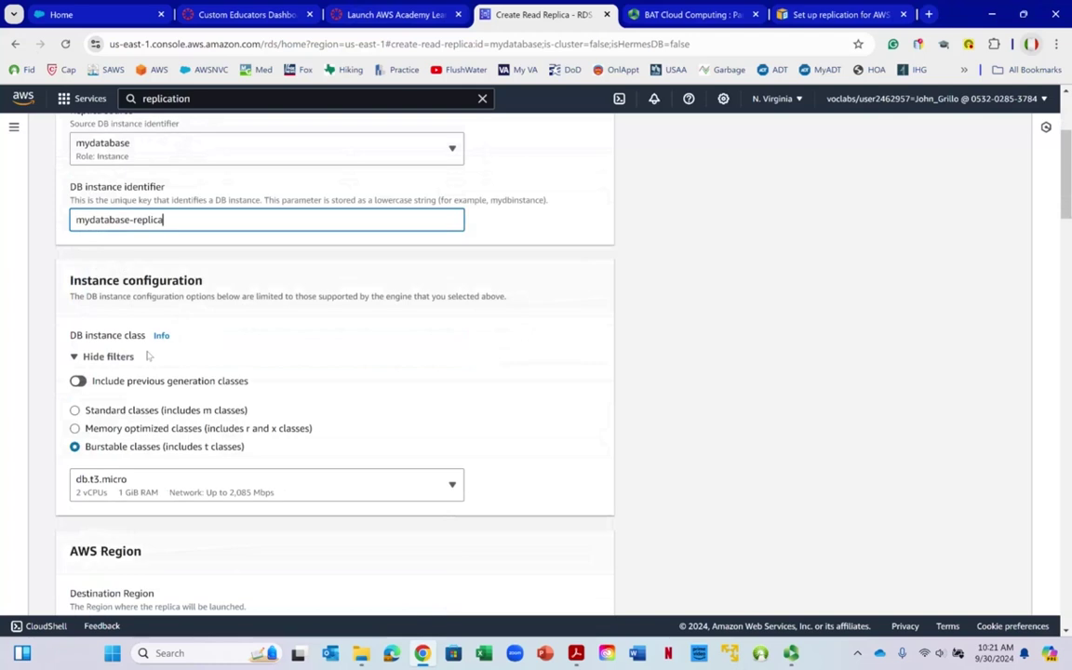
pyautogui.moveTo(172, 220); pyautogui.dragTo(40, 212)
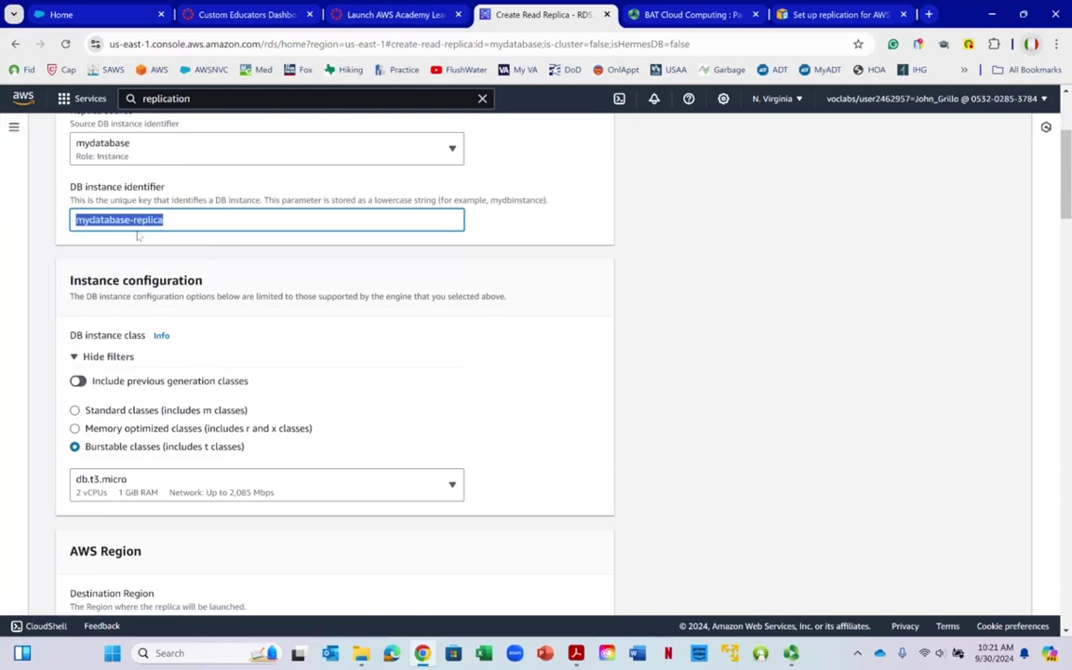
pyautogui.scroll(-2, 217, 329)
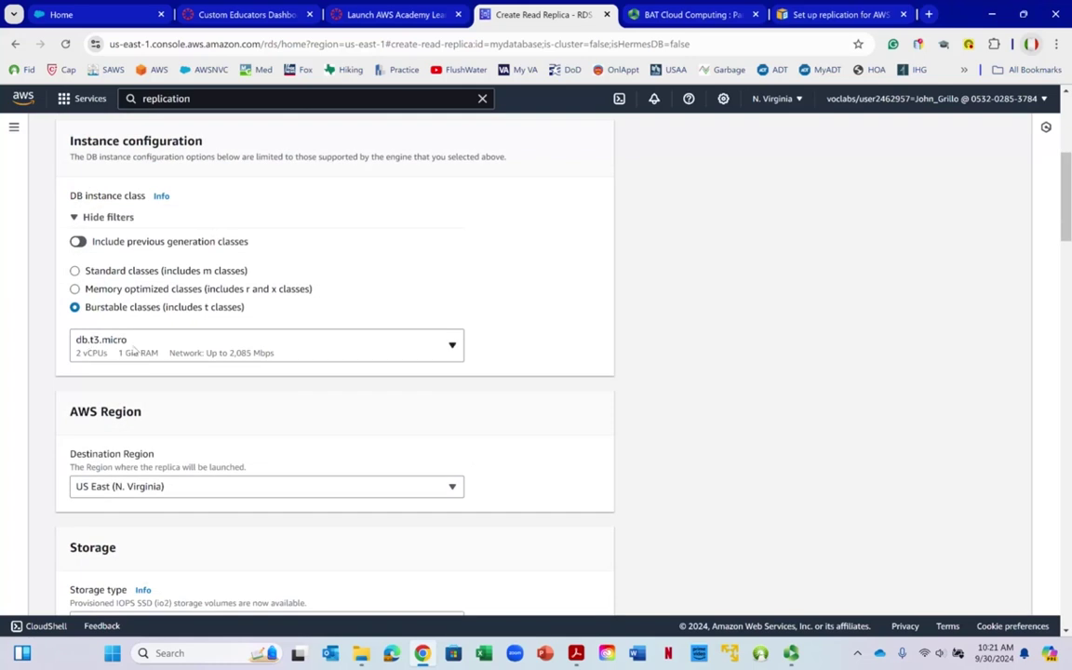
# Review the replica's storage and connectivity settings, including the no-standby option and Database Security Group
pyautogui.scroll(-3, 137, 309)
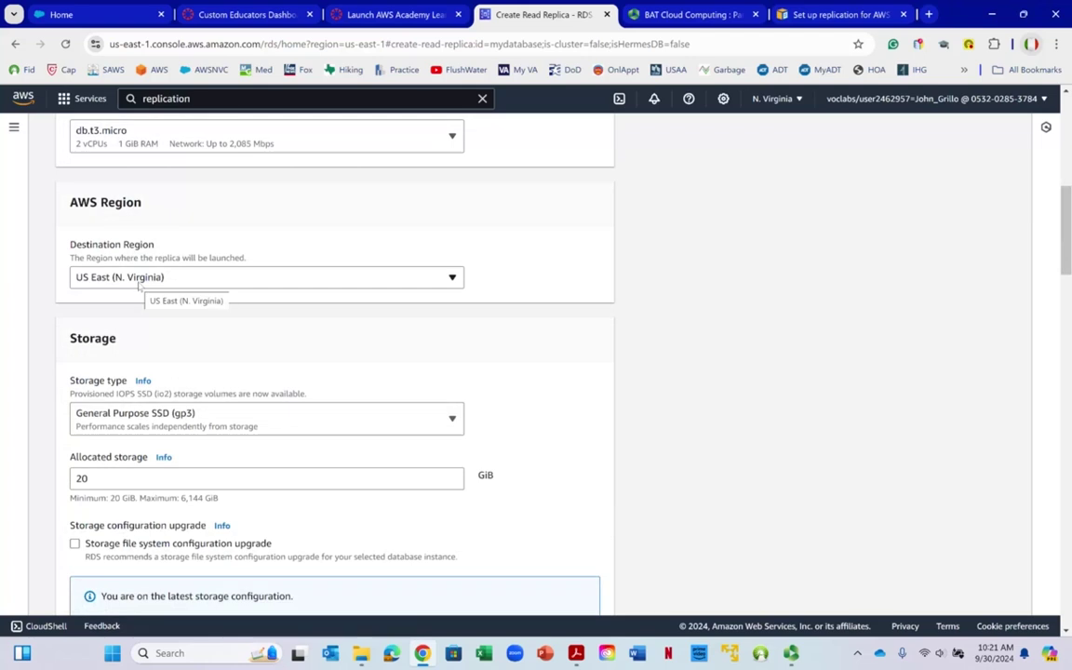
pyautogui.scroll(-3, 138, 285)
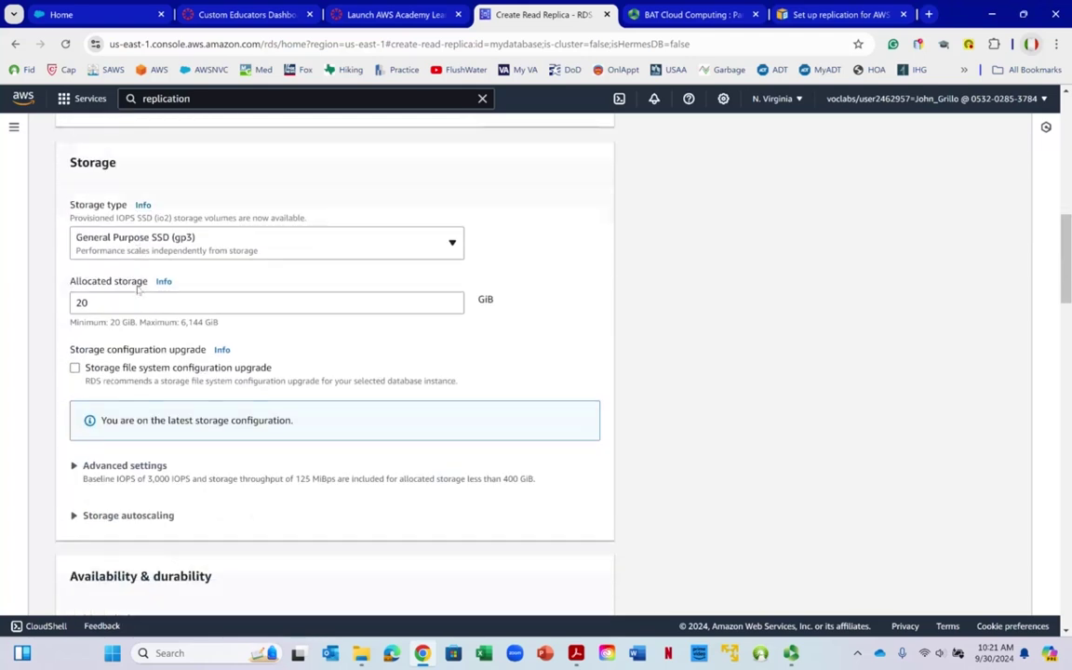
pyautogui.scroll(-3, 135, 288)
pyautogui.scroll(-3, 130, 214)
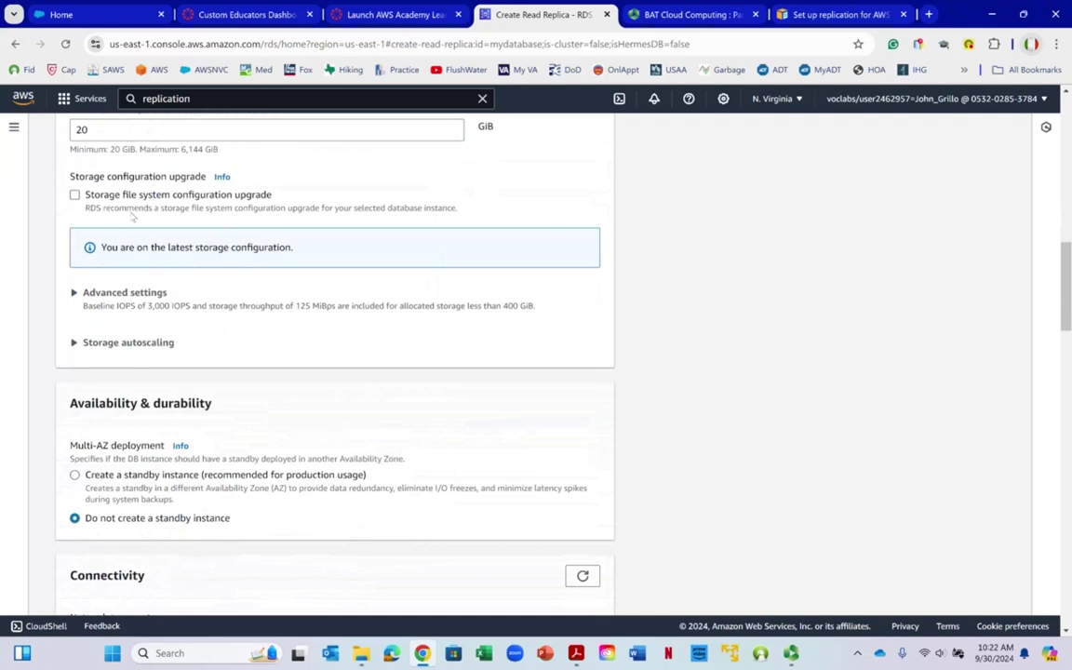
pyautogui.scroll(-1, 130, 218)
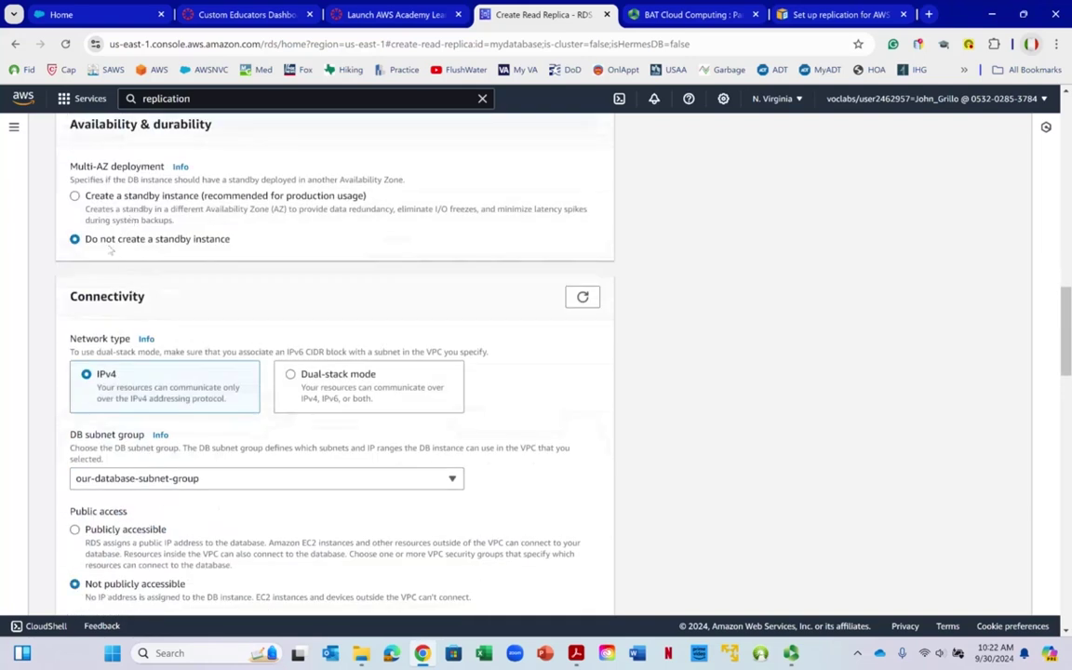
pyautogui.moveTo(172, 245); pyautogui.dragTo(166, 253)
pyautogui.click(171, 240)
pyautogui.moveTo(131, 240); pyautogui.dragTo(197, 248)
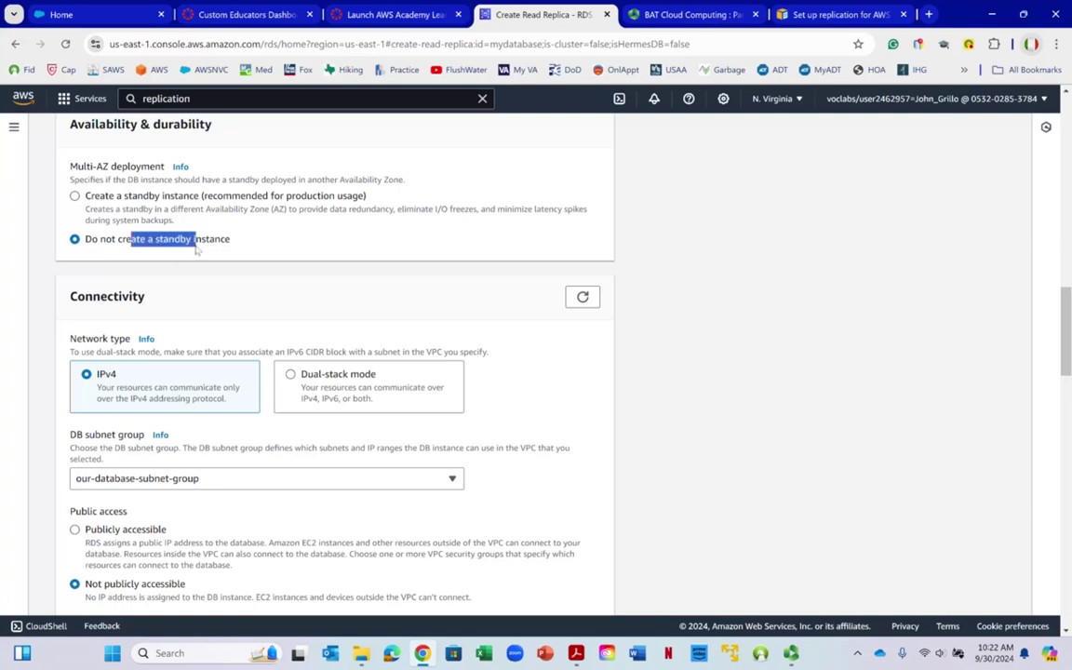
pyautogui.click(158, 247)
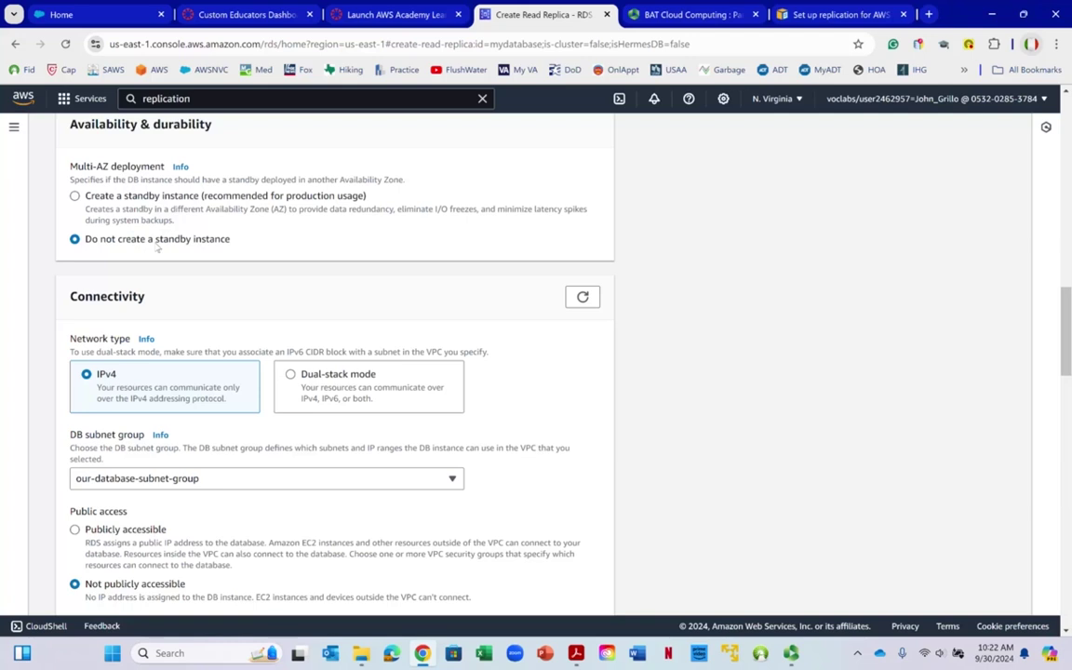
pyautogui.scroll(-2, 159, 247)
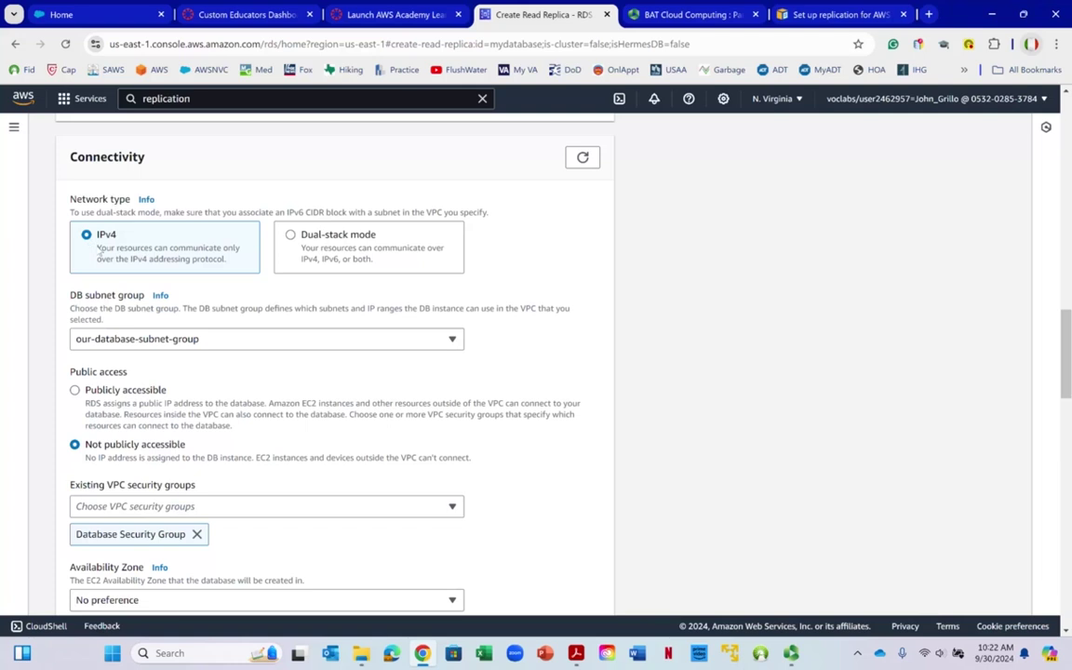
pyautogui.scroll(-2, 98, 247)
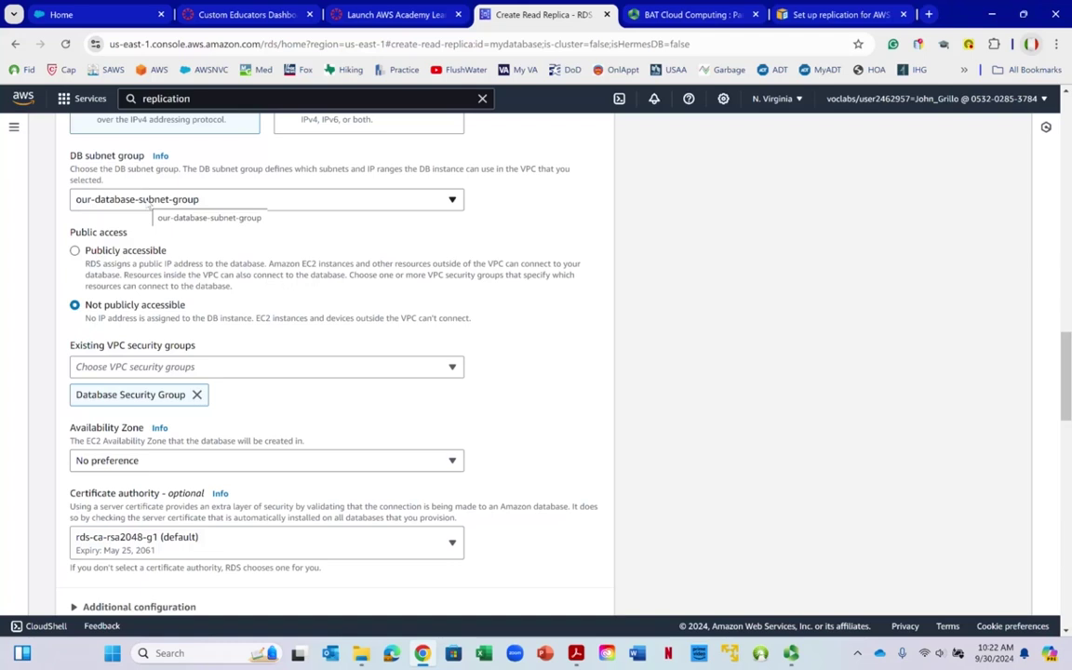
pyautogui.scroll(-1, 147, 200)
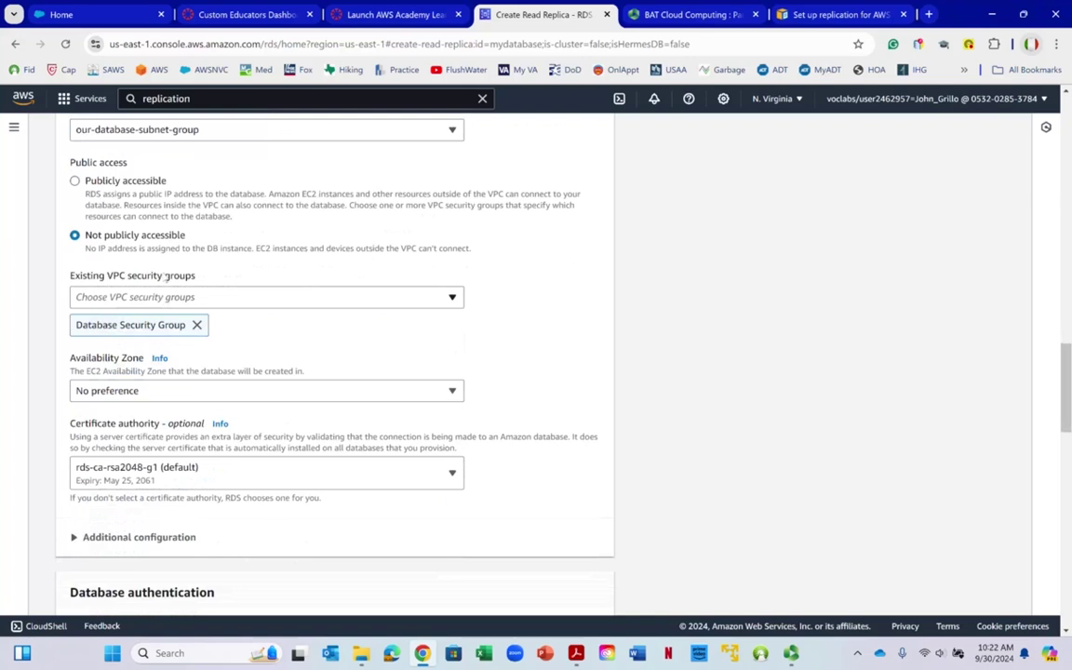
pyautogui.moveTo(76, 326); pyautogui.dragTo(184, 325)
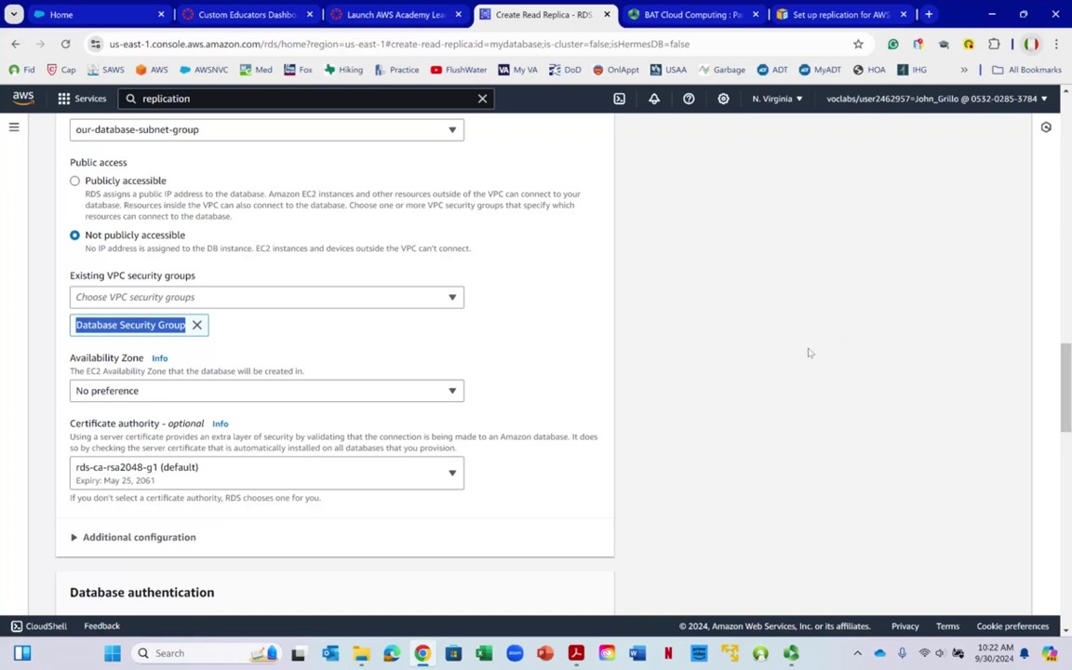
# Set the replica's Availability Zone to us-east-1b, checking the architecture diagram for reference
pyautogui.click(163, 390)
pyautogui.click(149, 456)
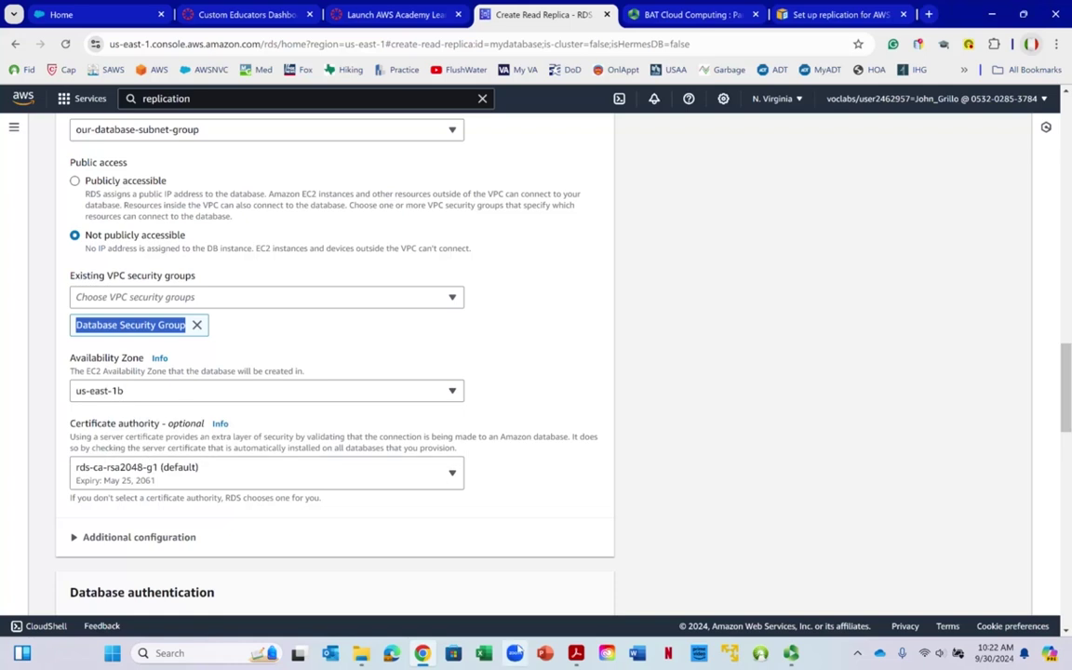
pyautogui.click(576, 654)
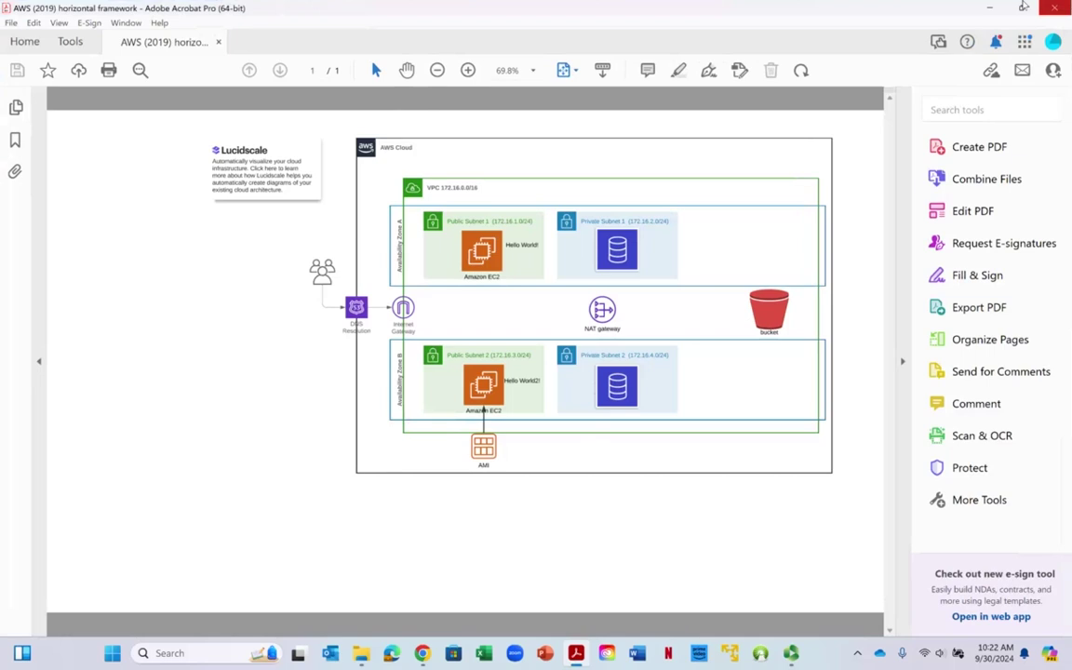
pyautogui.click(995, 9)
pyautogui.scroll(-2, 212, 329)
pyautogui.scroll(-4, 214, 328)
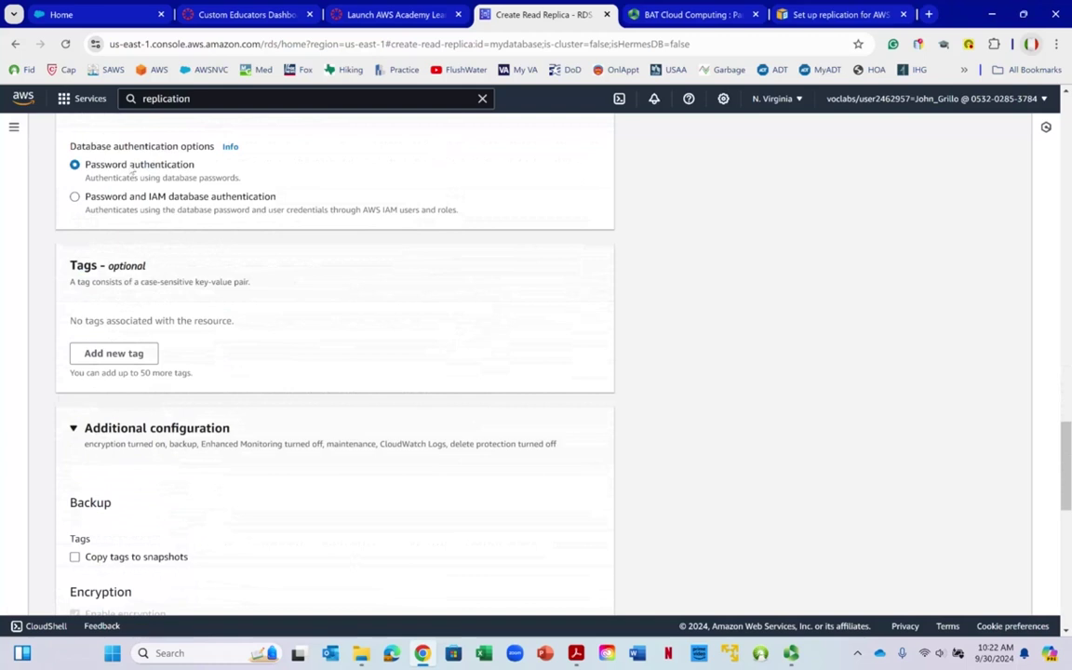
# Uncheck auto minor version upgrade and create the mydatabase-replica read replica
pyautogui.scroll(2, 137, 188)
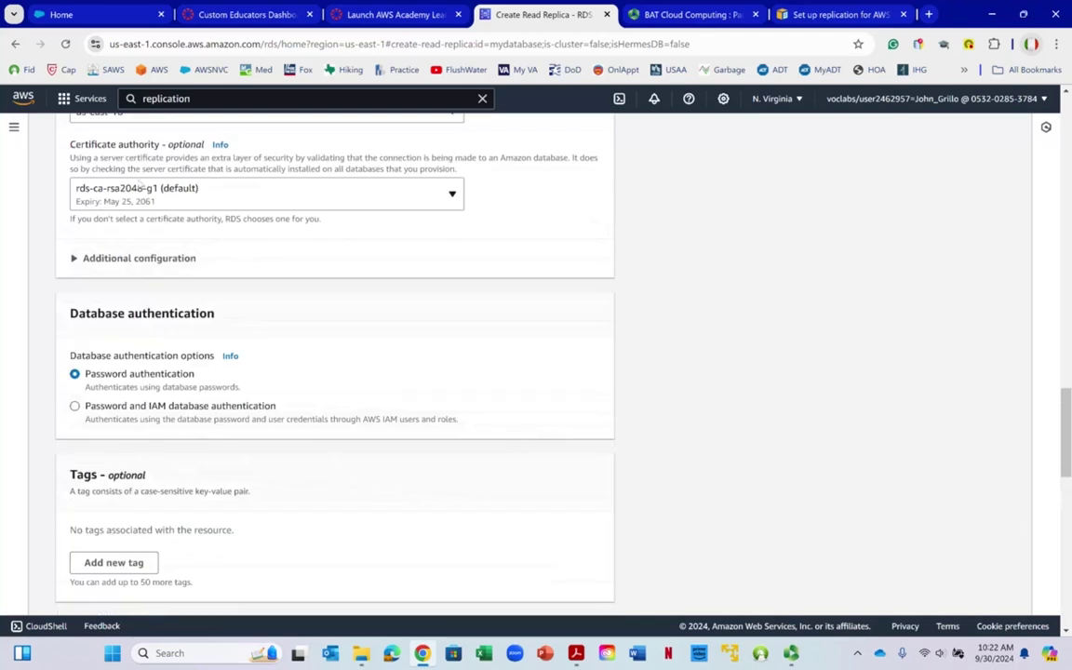
pyautogui.scroll(3, 116, 237)
pyautogui.scroll(-2, 123, 233)
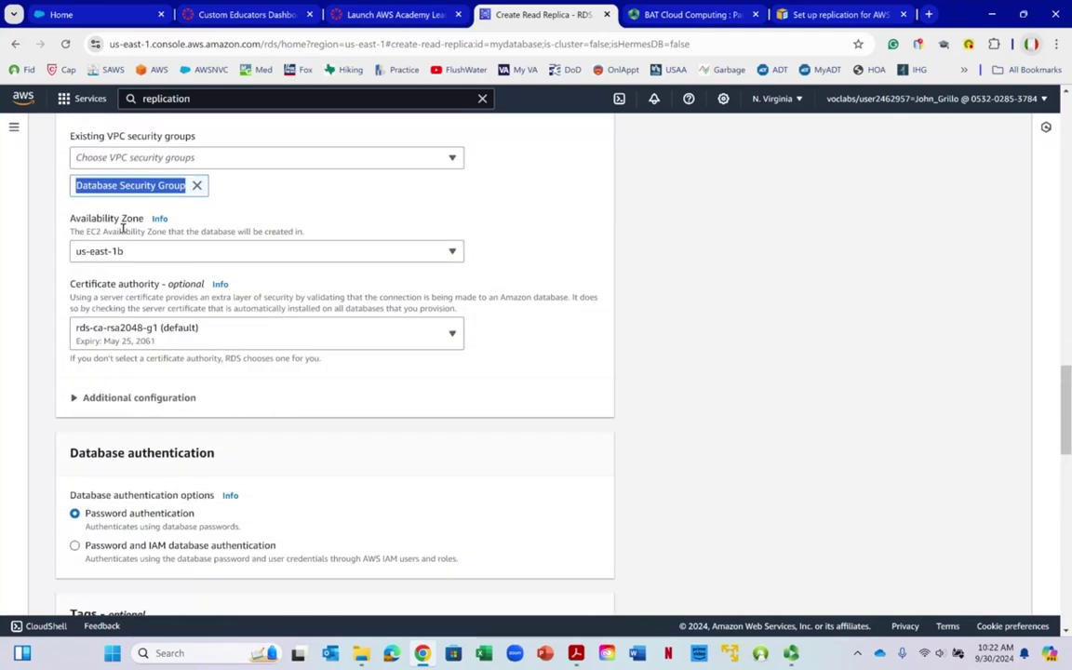
pyautogui.scroll(3, 122, 228)
pyautogui.scroll(2, 127, 238)
pyautogui.rightClick(139, 231)
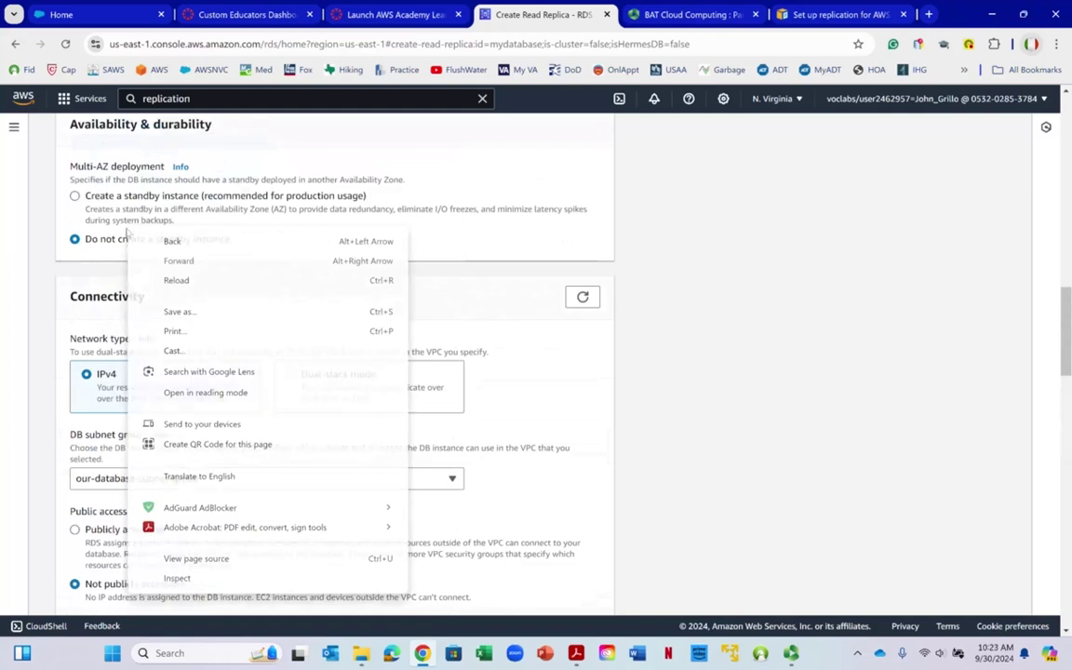
pyautogui.scroll(5, 113, 242)
pyautogui.scroll(-15, 113, 242)
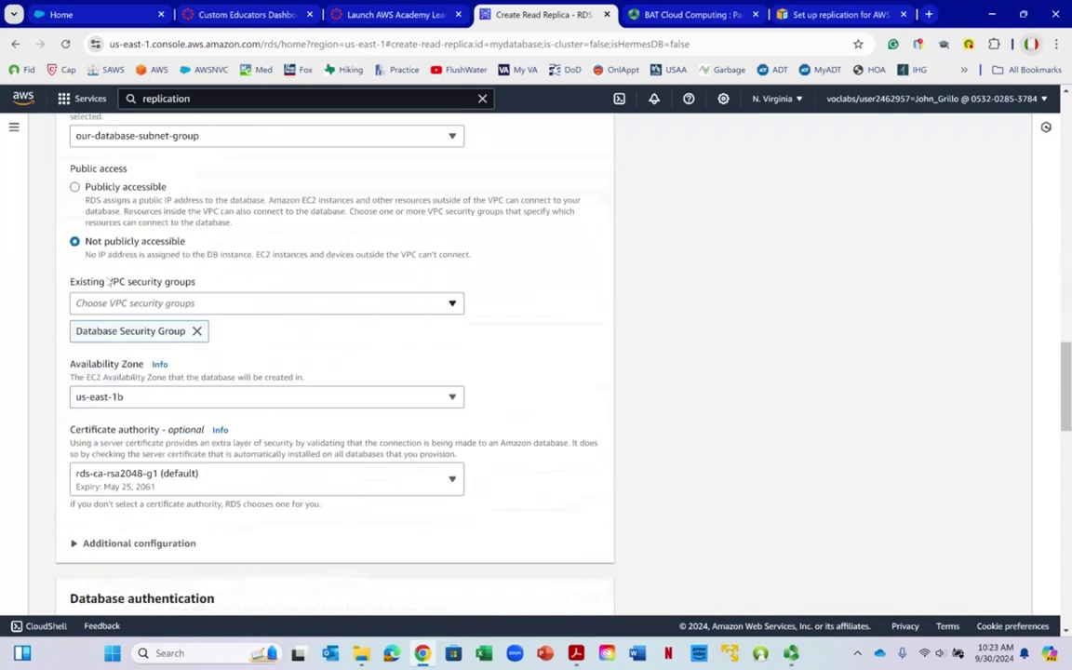
pyautogui.scroll(-2, 107, 268)
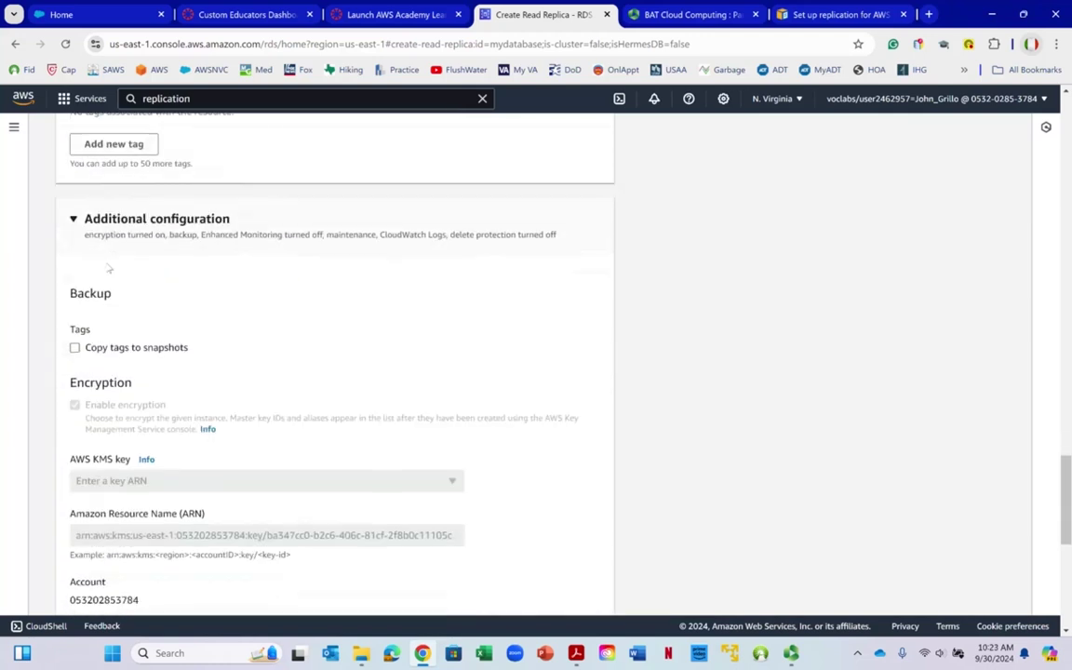
pyautogui.scroll(-7, 108, 268)
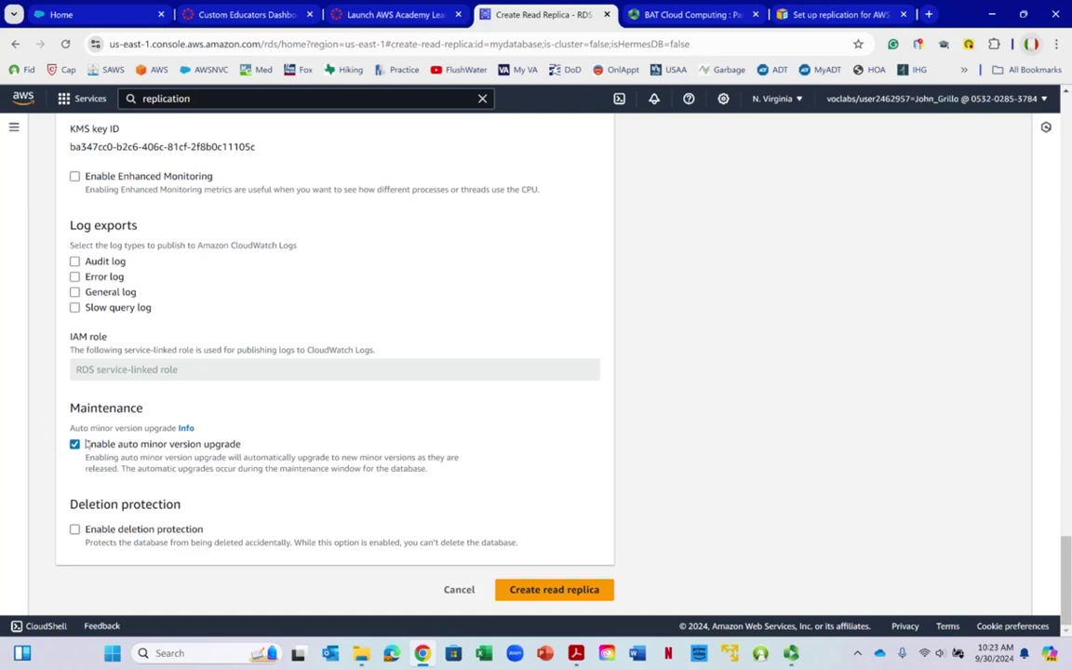
pyautogui.click(86, 444)
pyautogui.click(587, 594)
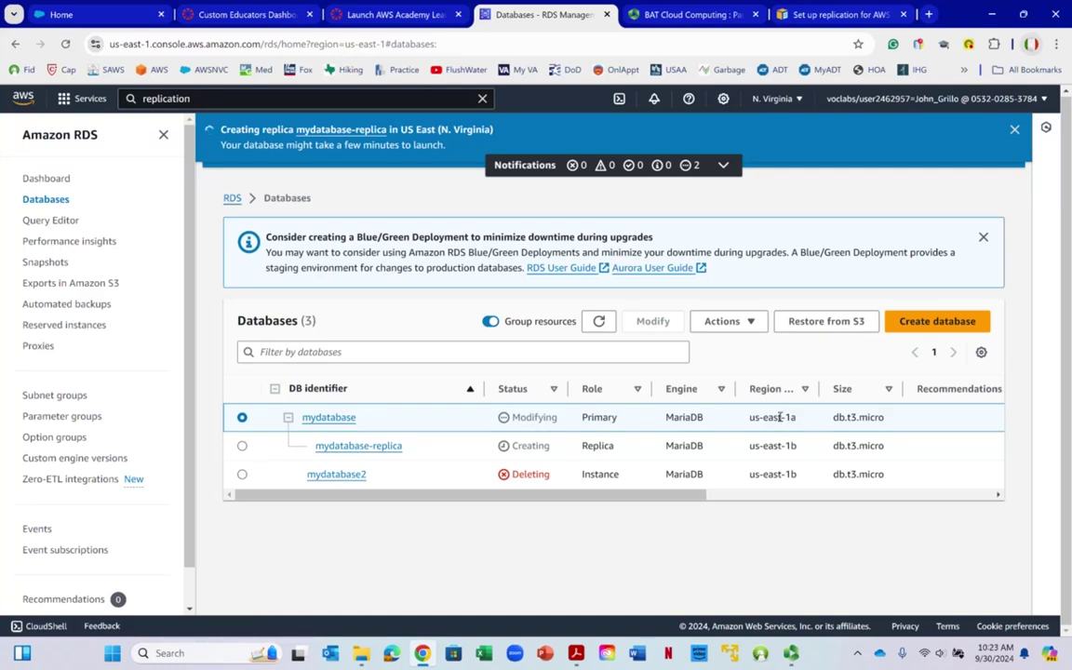
# Compare zones in the Databases list: mydatabase in us-east-1a, mydatabase-replica in us-east-1b
pyautogui.moveTo(777, 417); pyautogui.dragTo(806, 452)
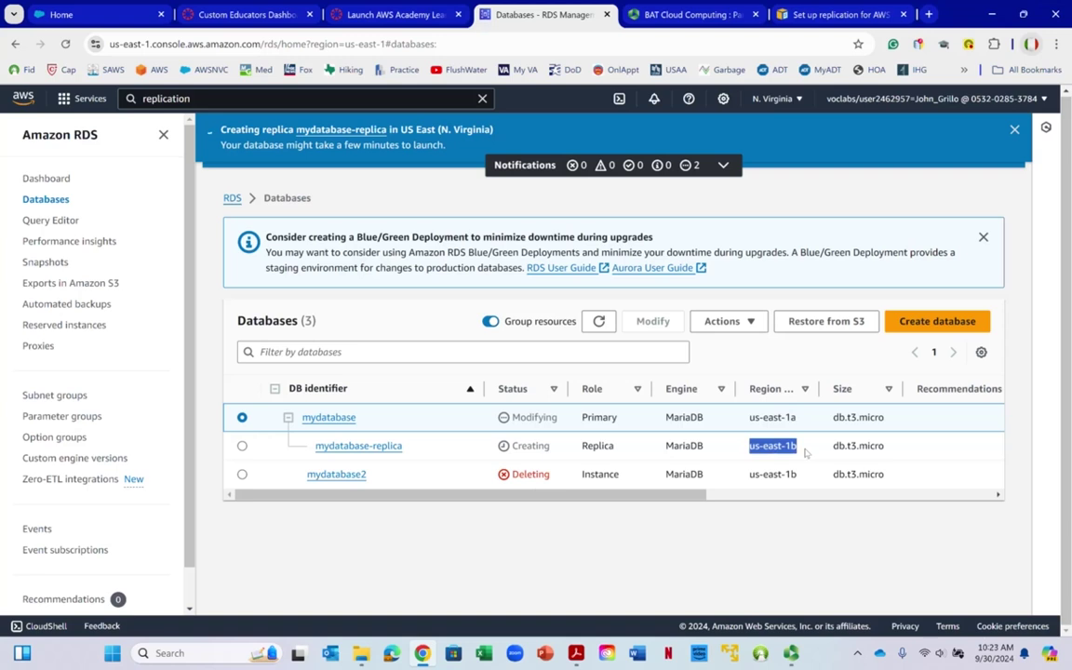
pyautogui.click(782, 447)
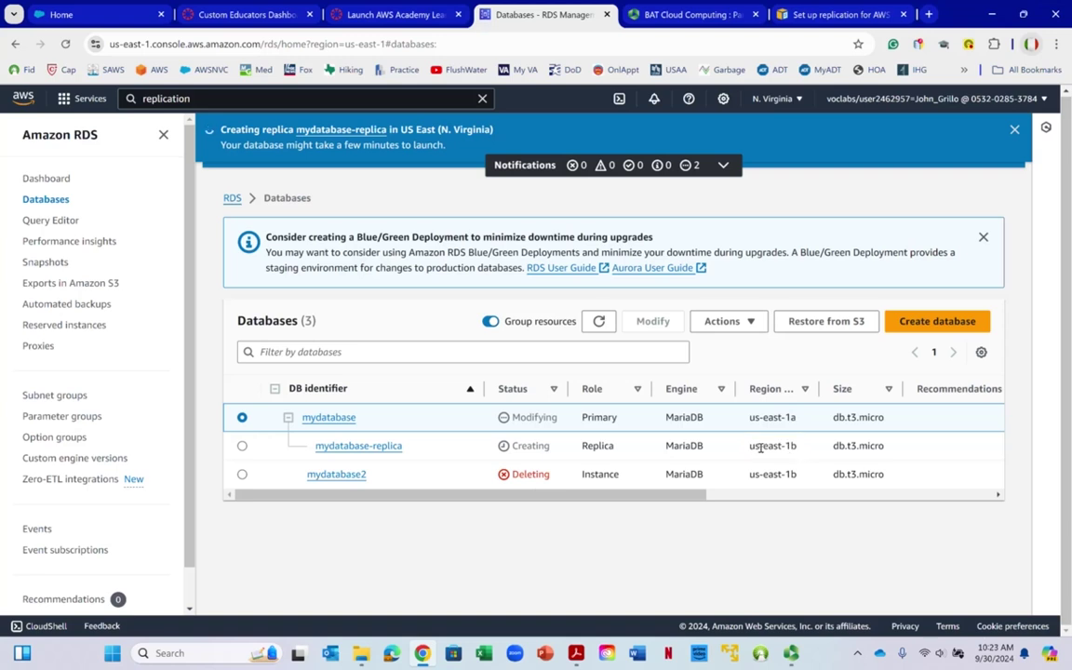
pyautogui.moveTo(752, 446); pyautogui.dragTo(795, 447)
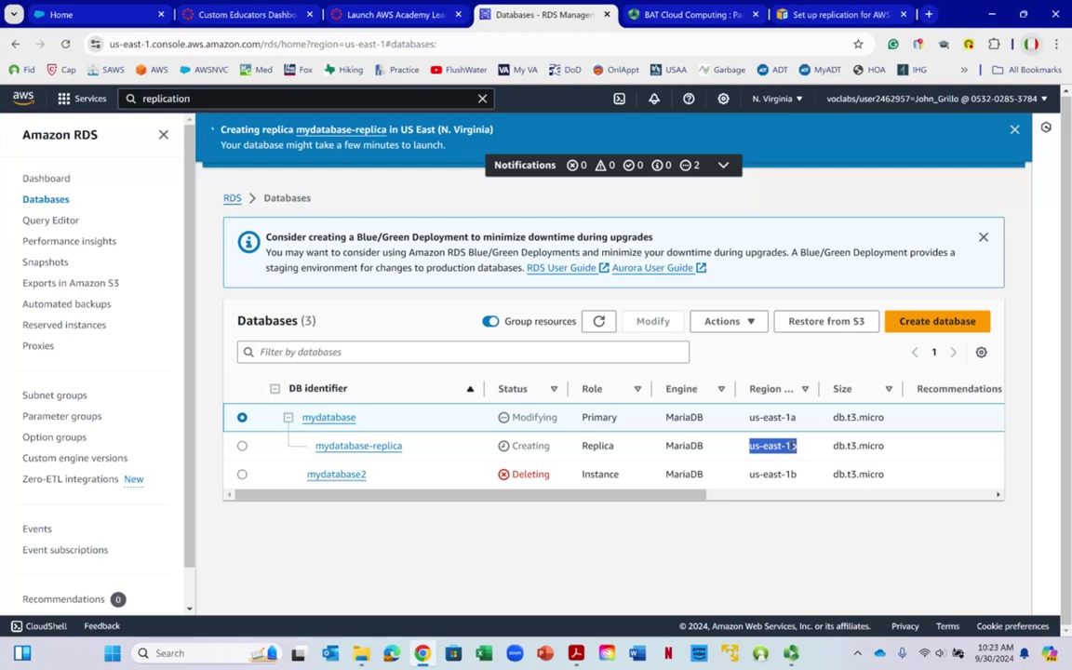
pyautogui.moveTo(263, 495); pyautogui.dragTo(280, 496)
pyautogui.hscroll(-1, 270, 447)
pyautogui.rightClick(407, 191)
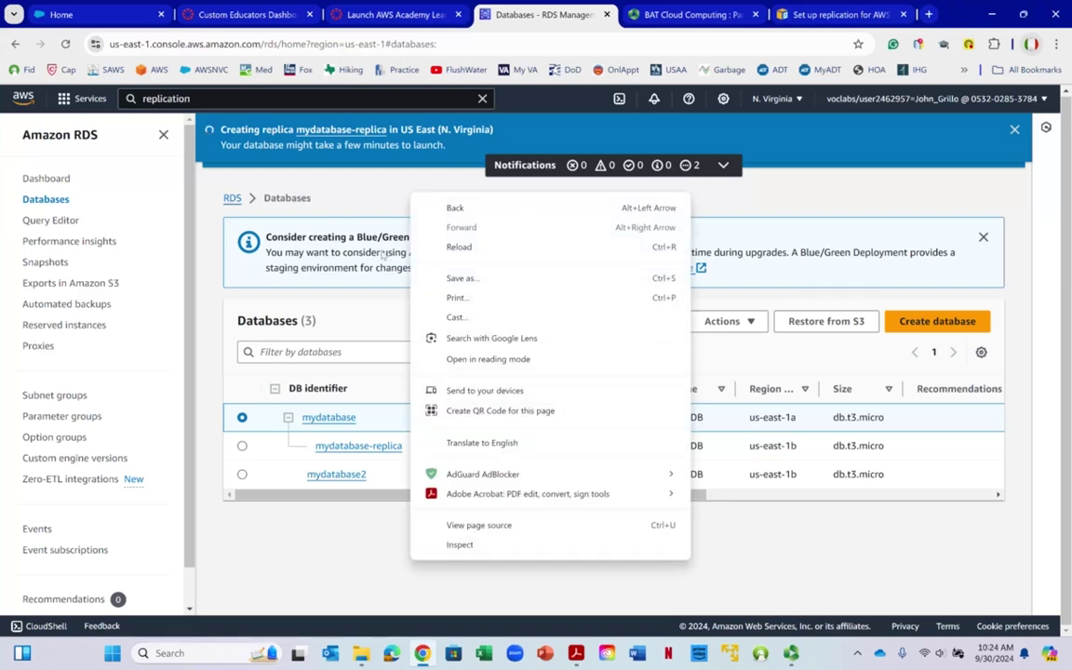
pyautogui.click(365, 563)
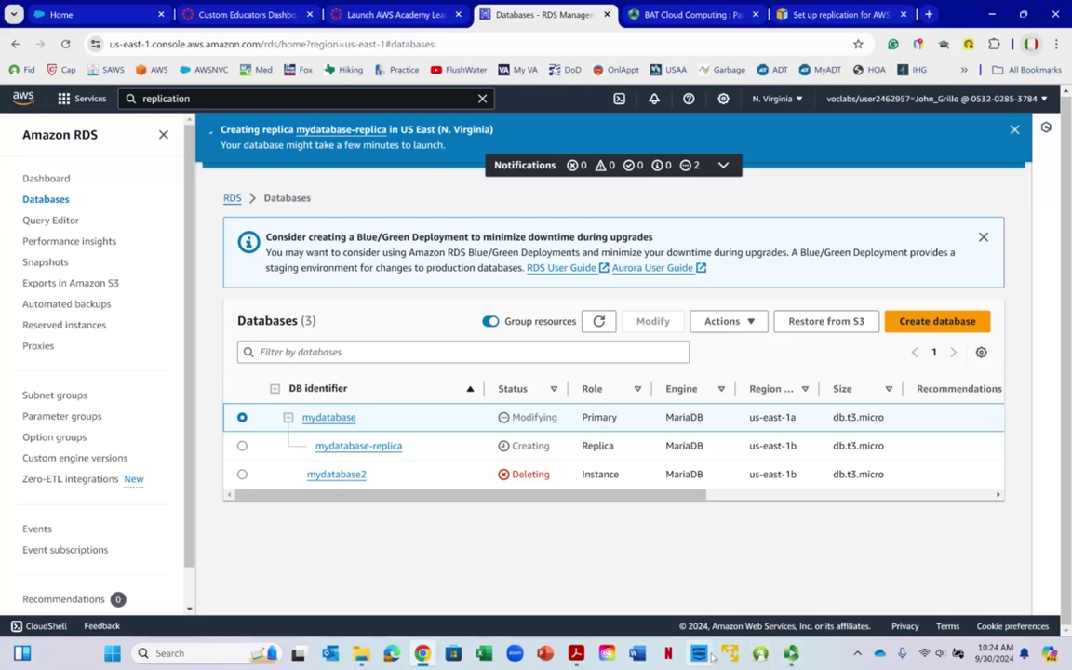
# Resume the Panopto recording and minimize the recorder to return to the console
pyautogui.click(790, 653)
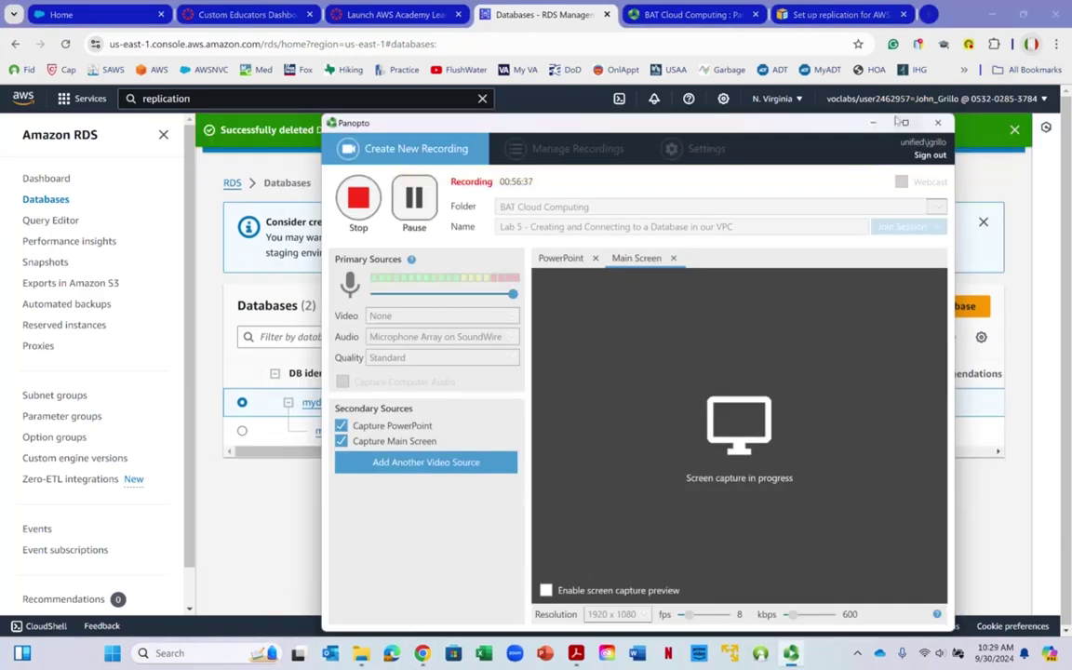
pyautogui.click(875, 124)
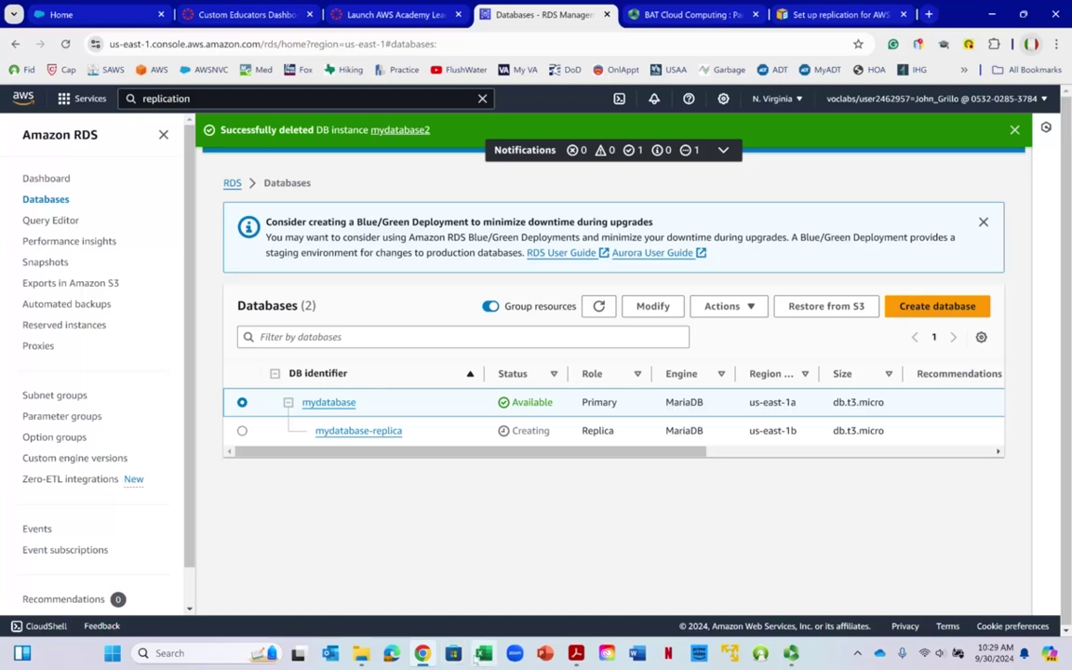
# Bring the Acrobat architecture diagram PDF in front of the RDS Databases list
pyautogui.click(578, 654)
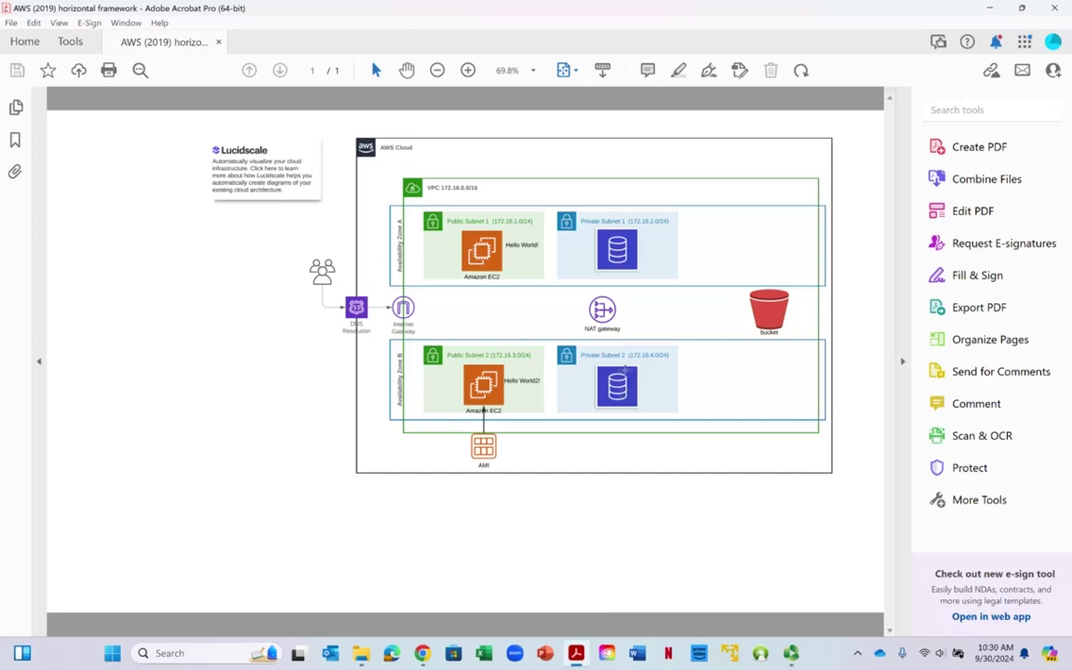
# Minimize the Acrobat architecture diagram to return to the RDS Databases list
pyautogui.click(990, 8)
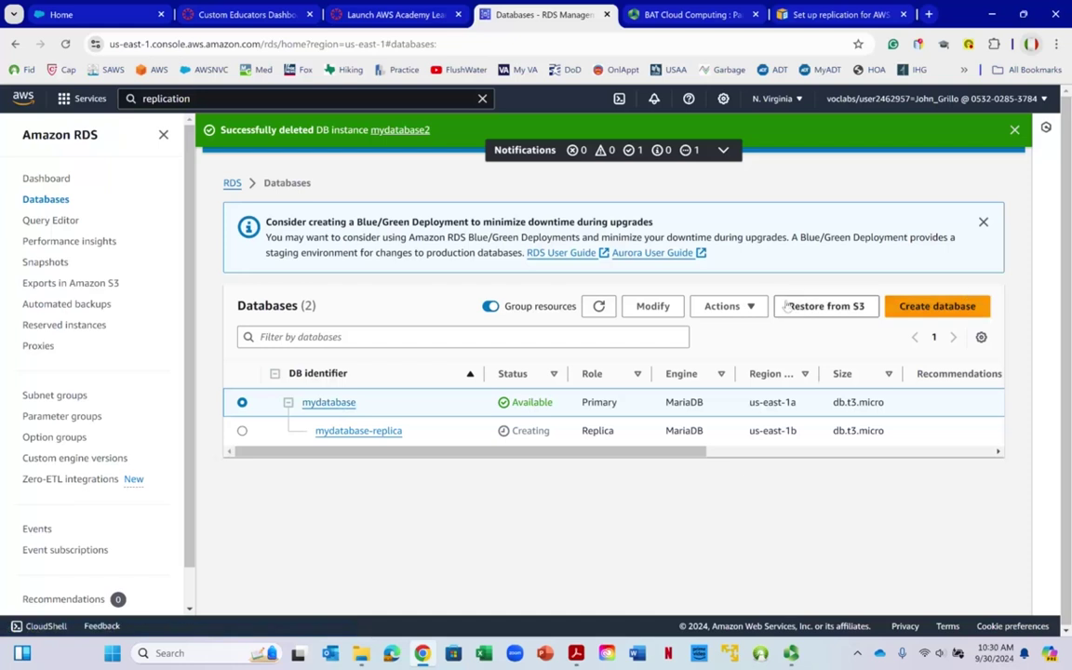
pyautogui.click(756, 309)
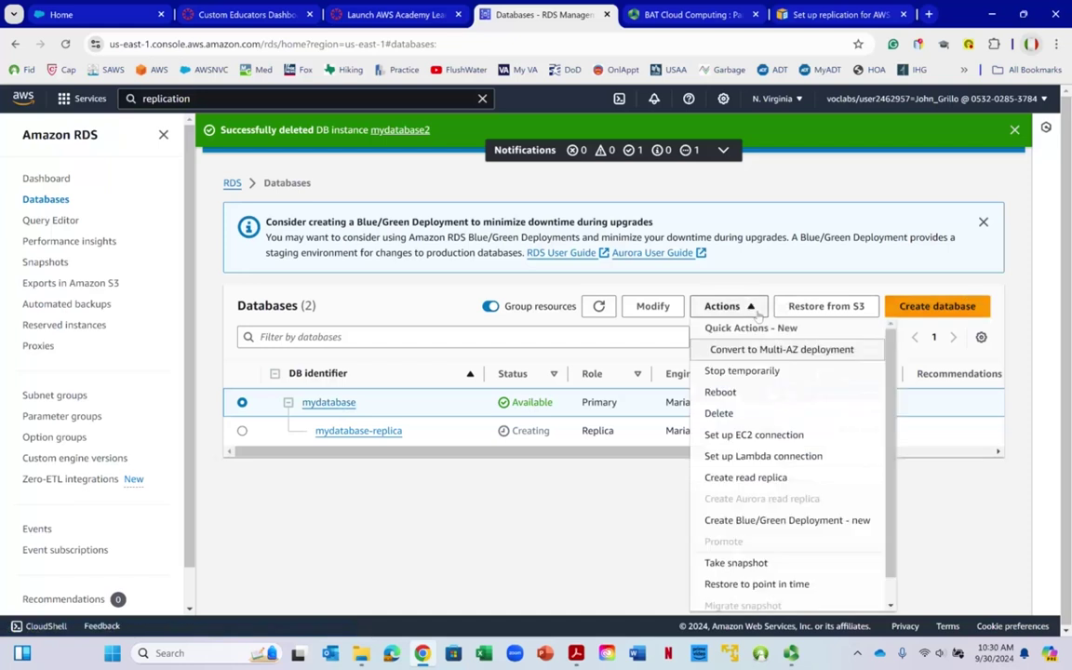
pyautogui.click(754, 353)
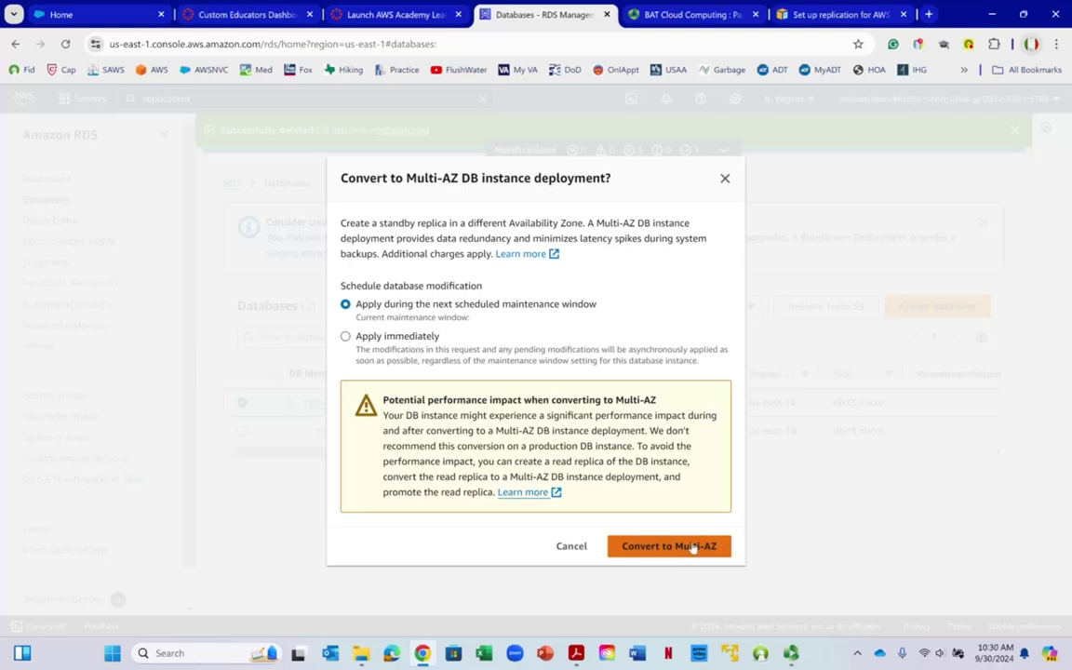
pyautogui.click(725, 177)
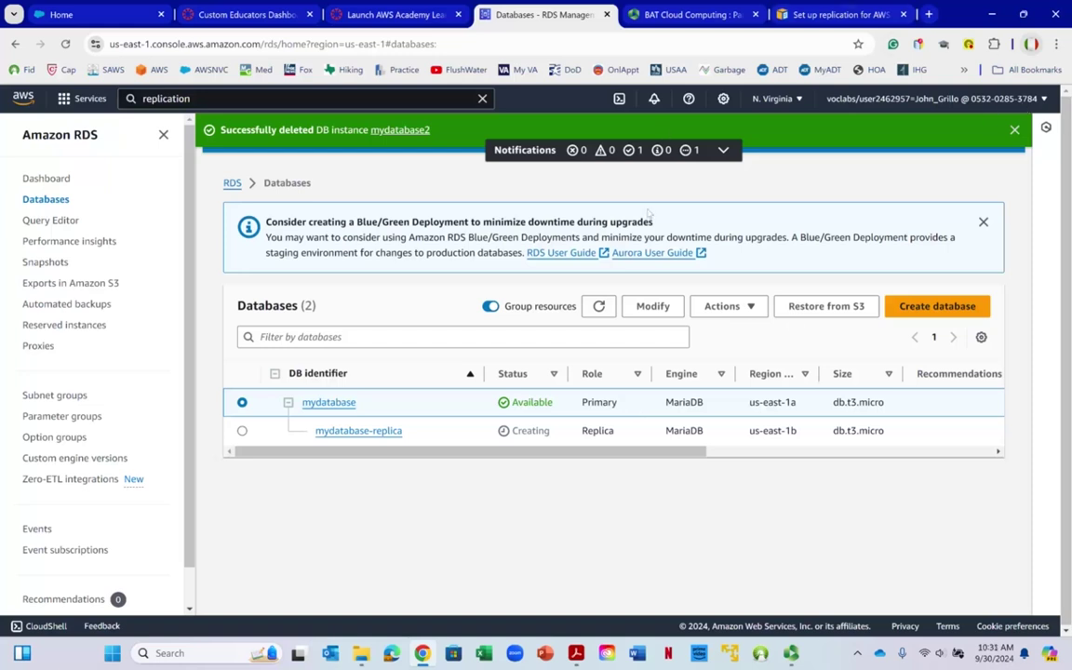
# Choose Stop temporarily from the Actions menu for mydatabase
pyautogui.click(741, 307)
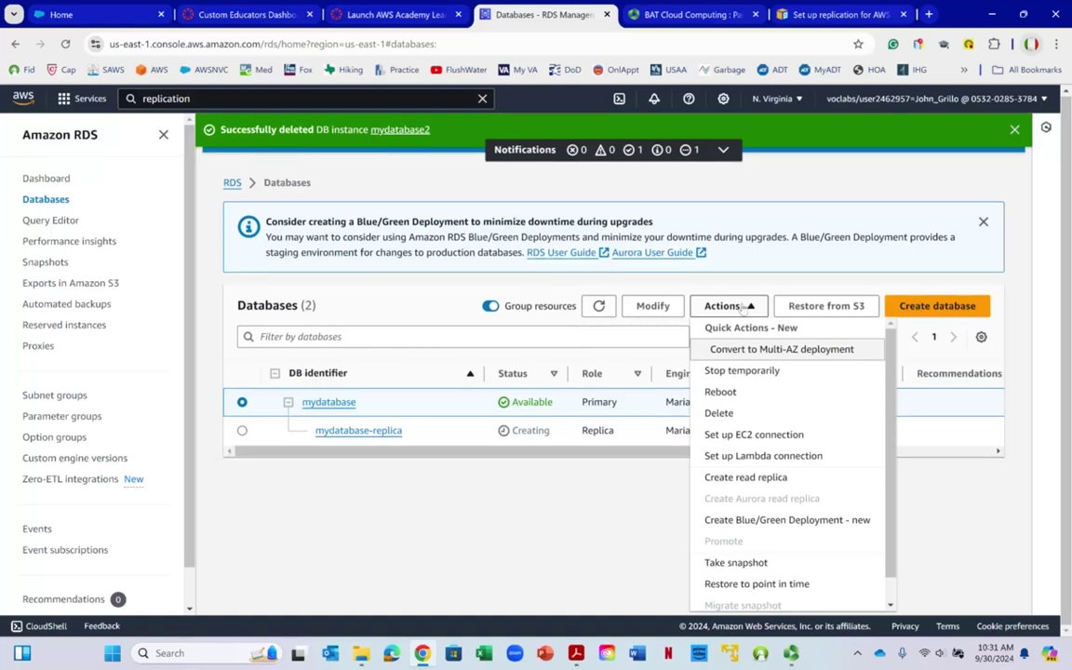
pyautogui.click(744, 373)
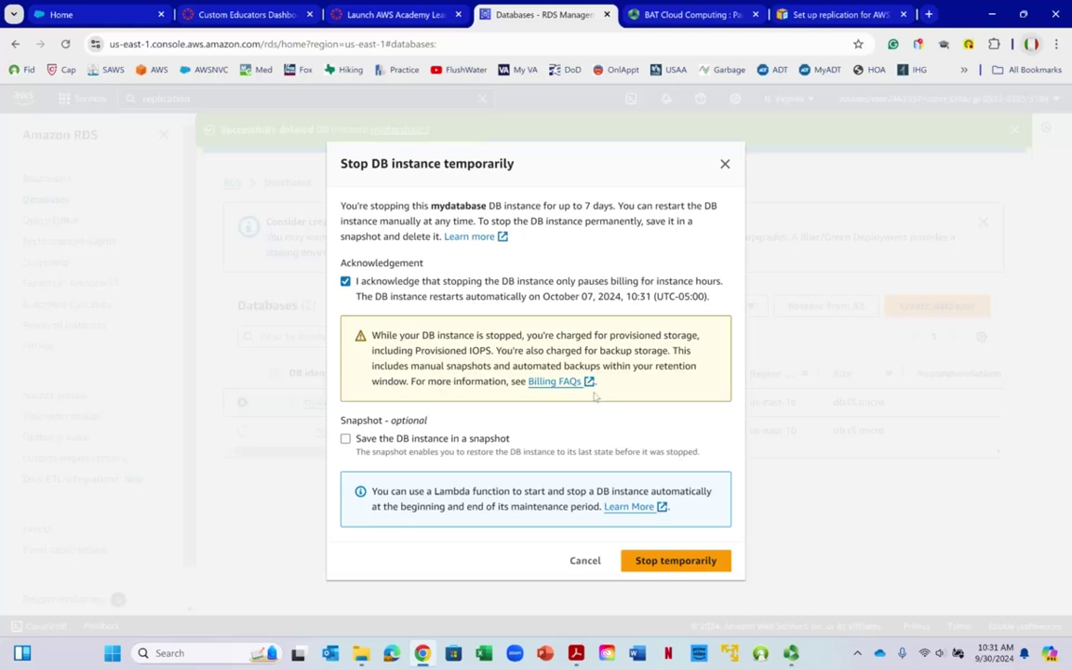
# Confirm stopping mydatabase, then close the prompt after the read-replica source error
pyautogui.click(684, 564)
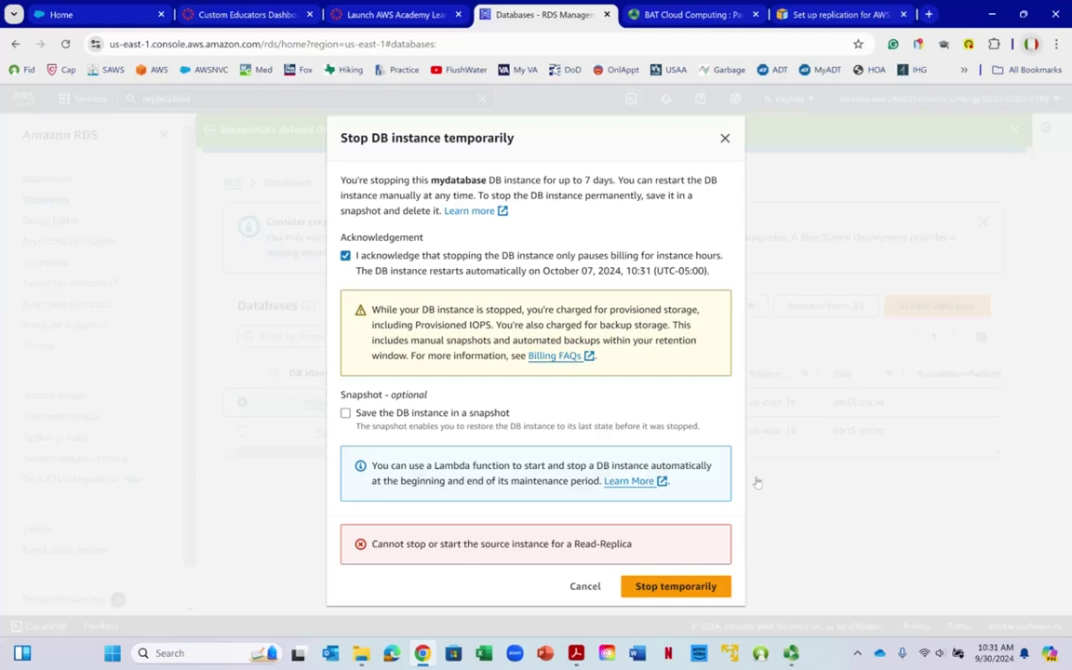
pyautogui.click(726, 138)
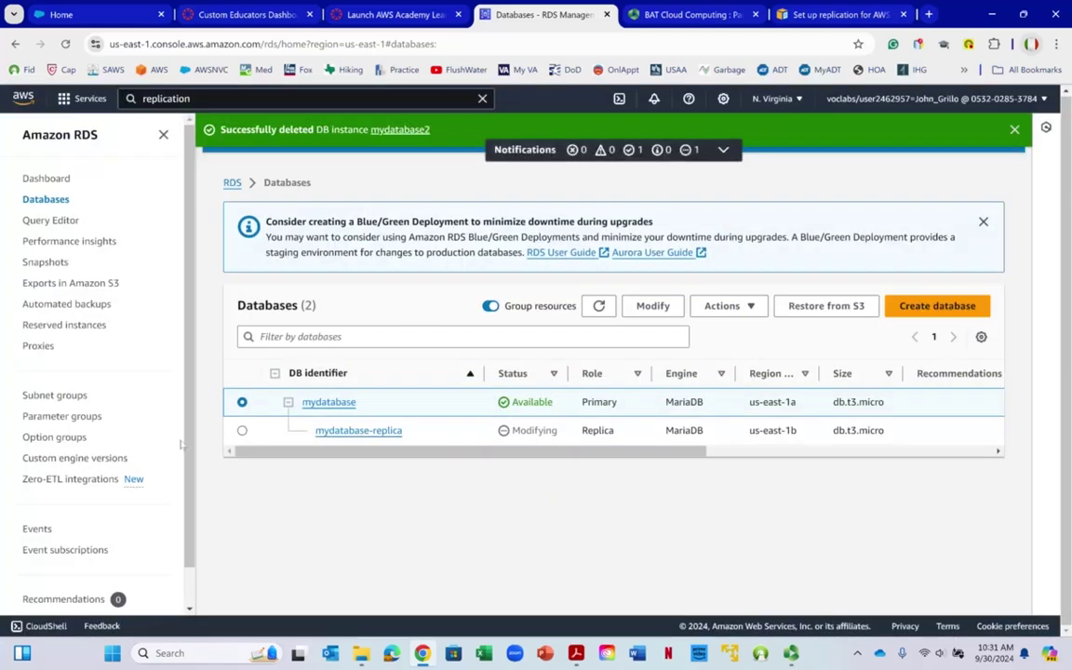
pyautogui.click(244, 431)
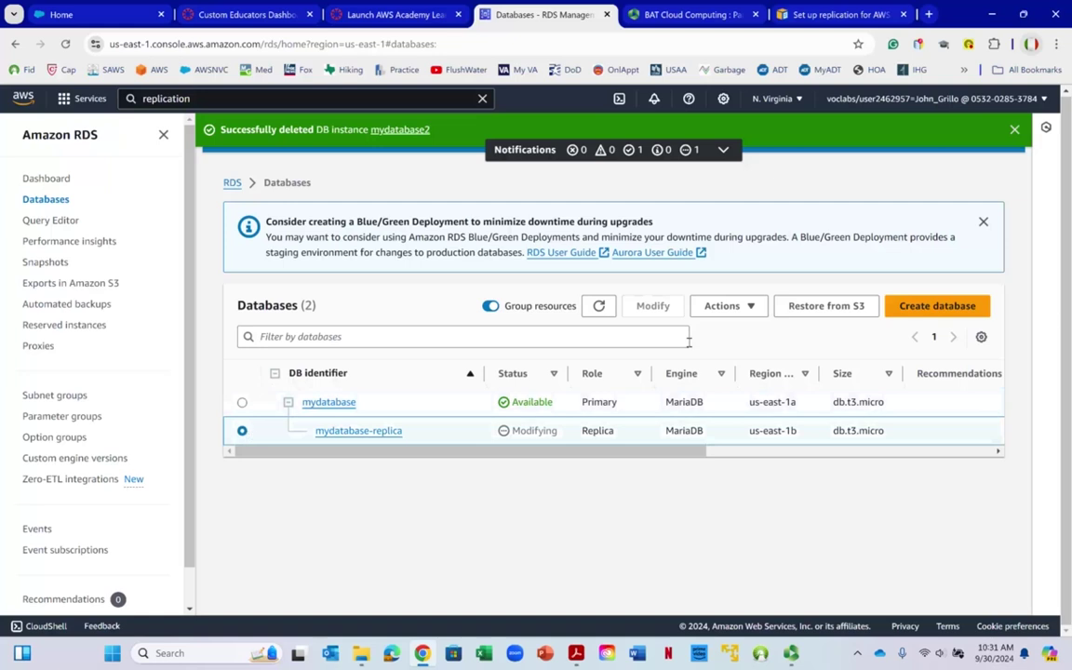
pyautogui.click(721, 308)
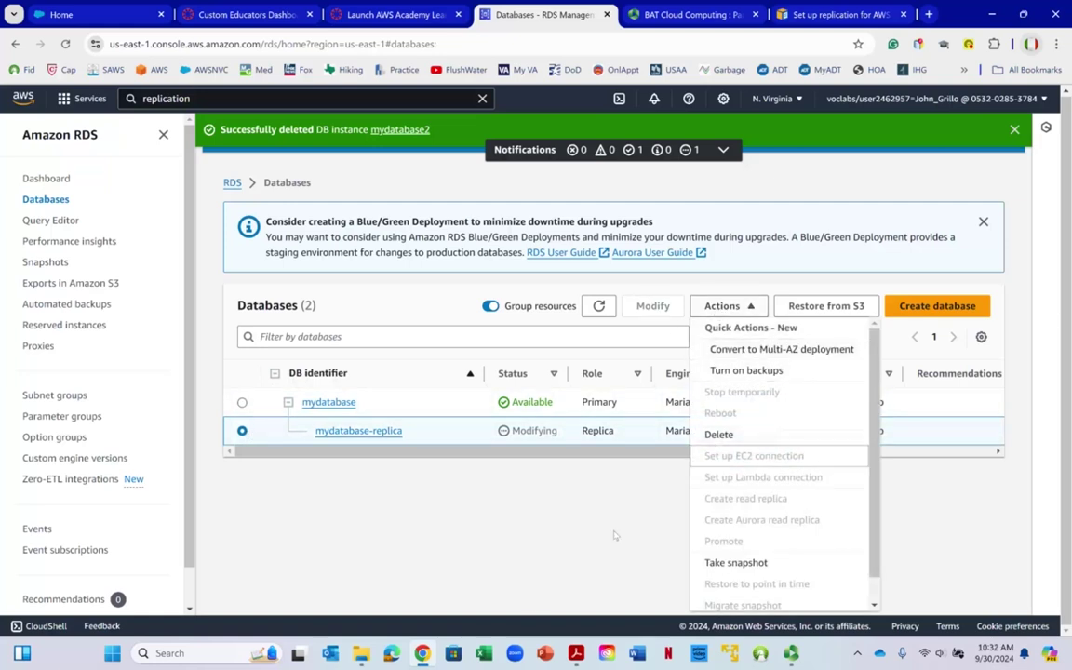
pyautogui.click(531, 570)
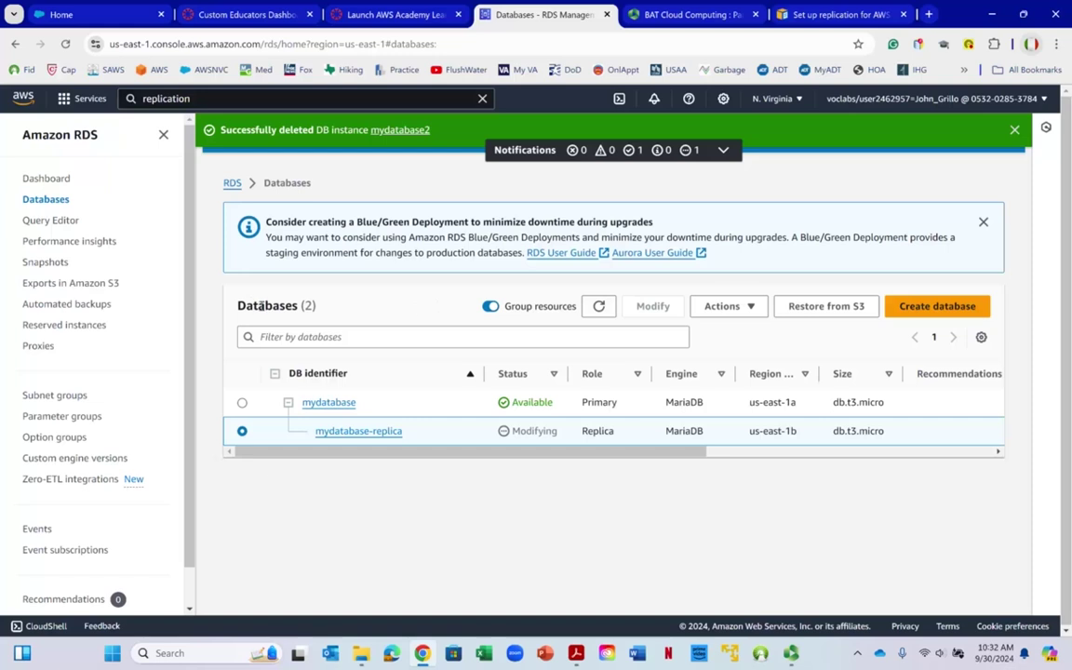
pyautogui.rightClick(280, 306)
pyautogui.press('Escape')
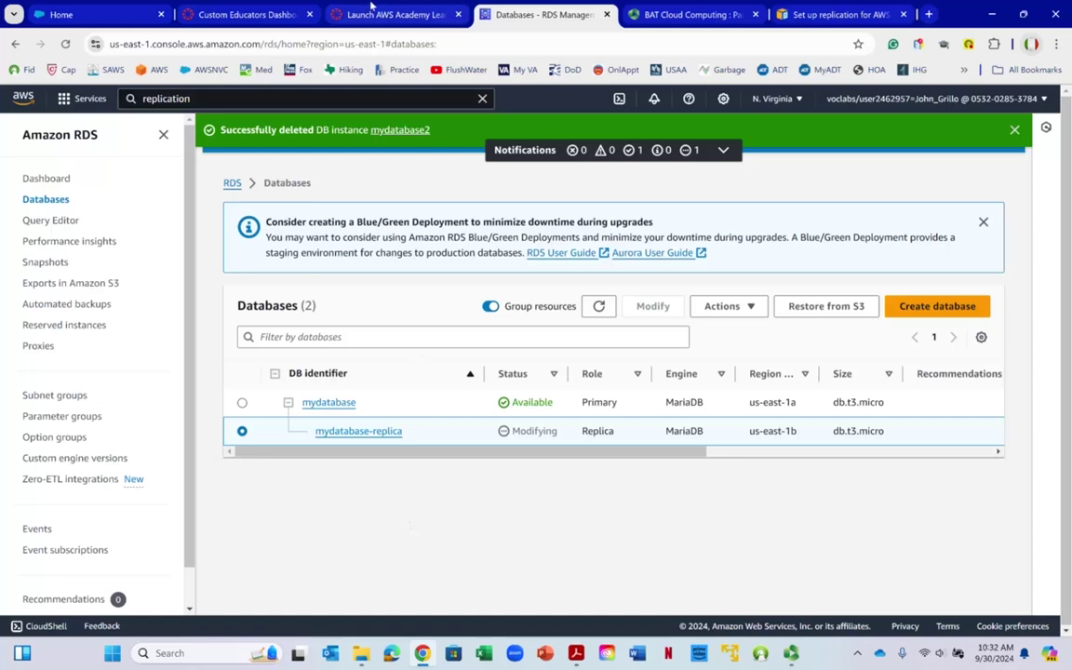
# Search for EC2 and open its Instances list
pyautogui.click(192, 98)
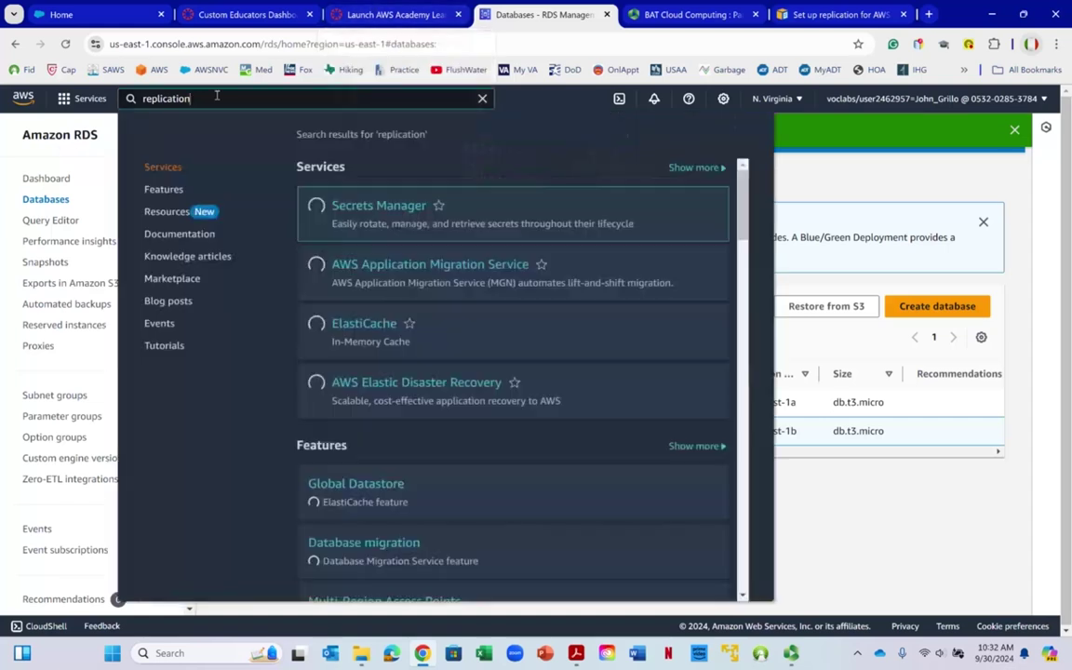
pyautogui.press('Escape')
pyautogui.write('ec2')
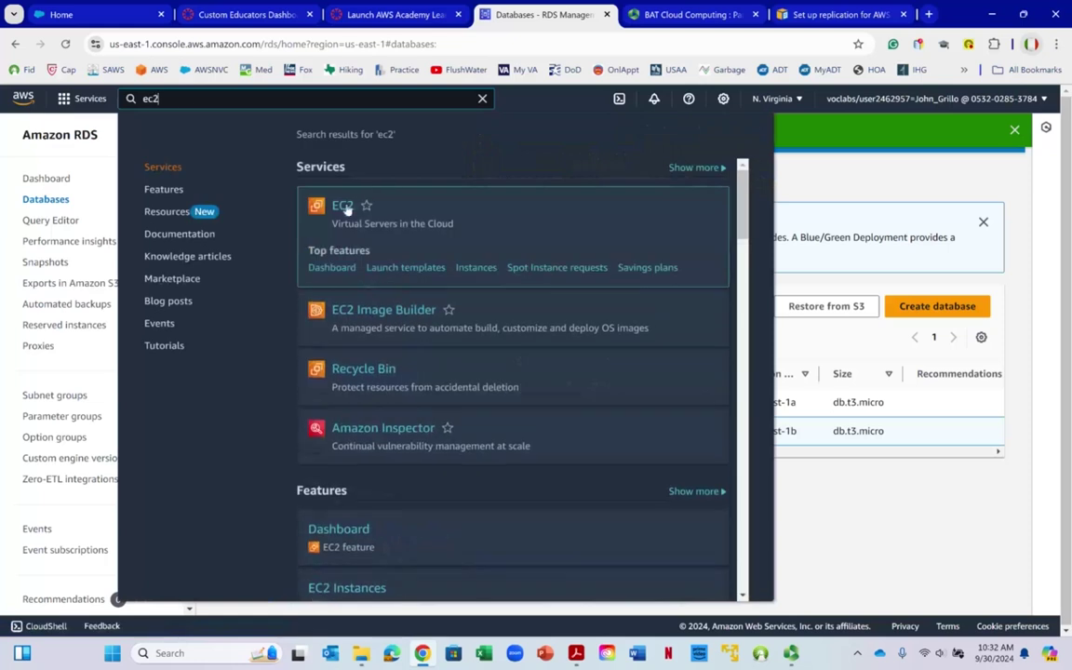
pyautogui.click(346, 208)
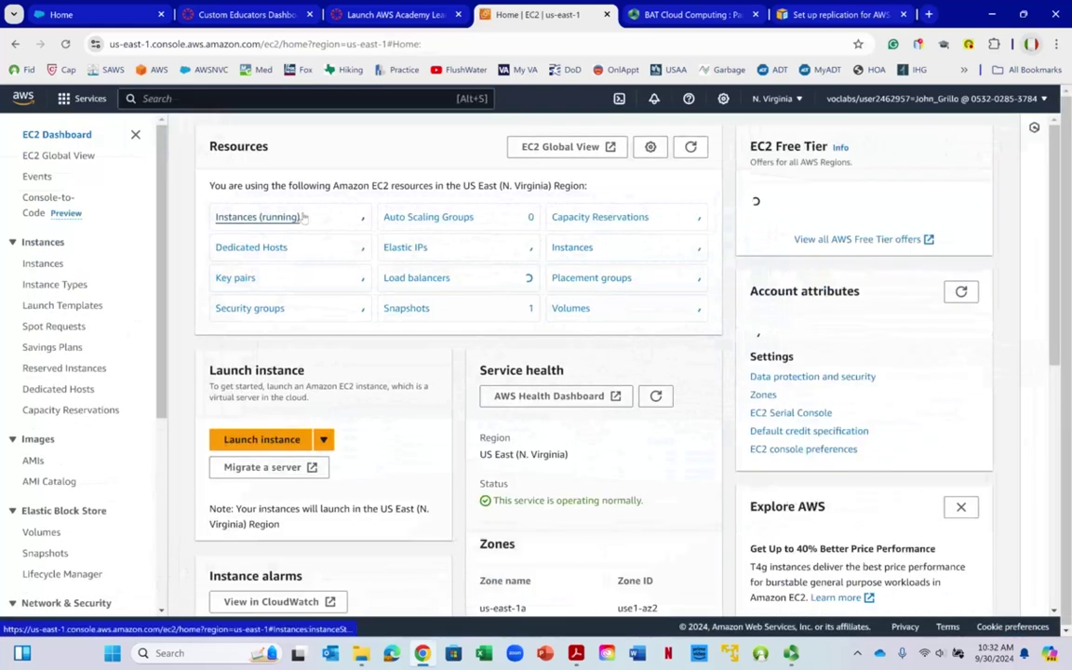
pyautogui.click(267, 216)
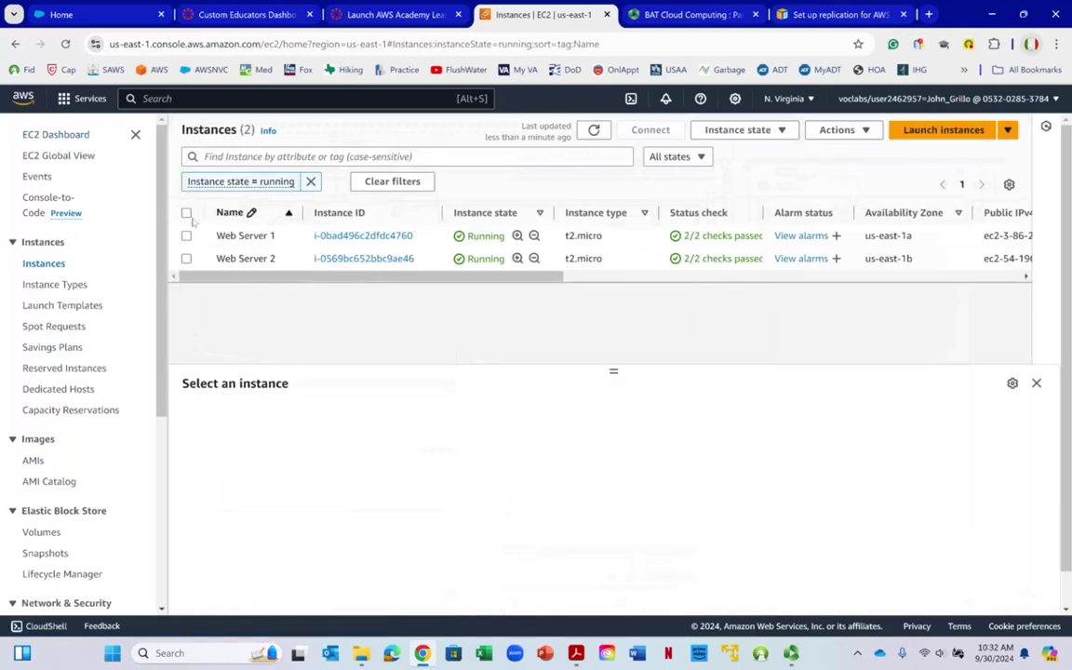
# Stop Web Server 1 and then Web Server 2 via Instance state > Stop instance
pyautogui.rightClick(189, 239)
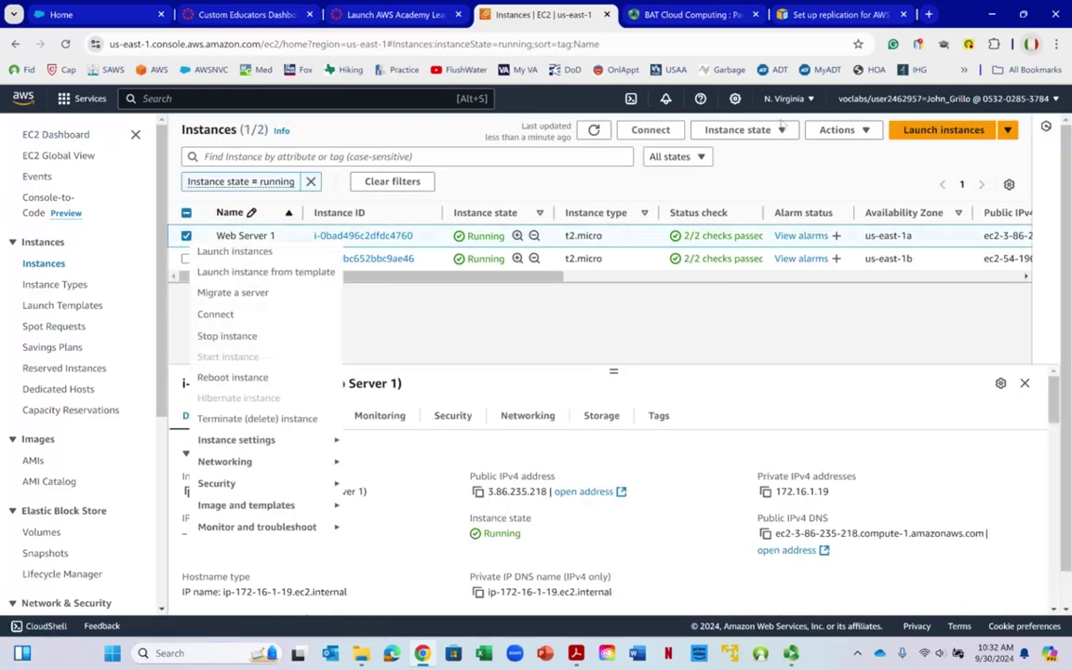
pyautogui.click(738, 130)
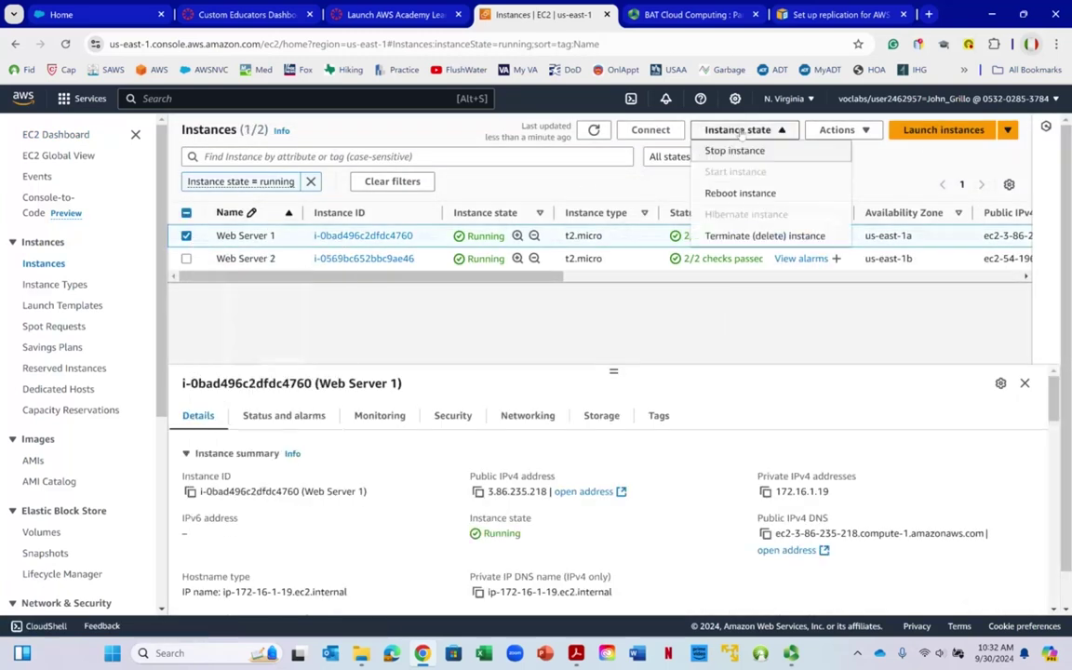
pyautogui.click(735, 149)
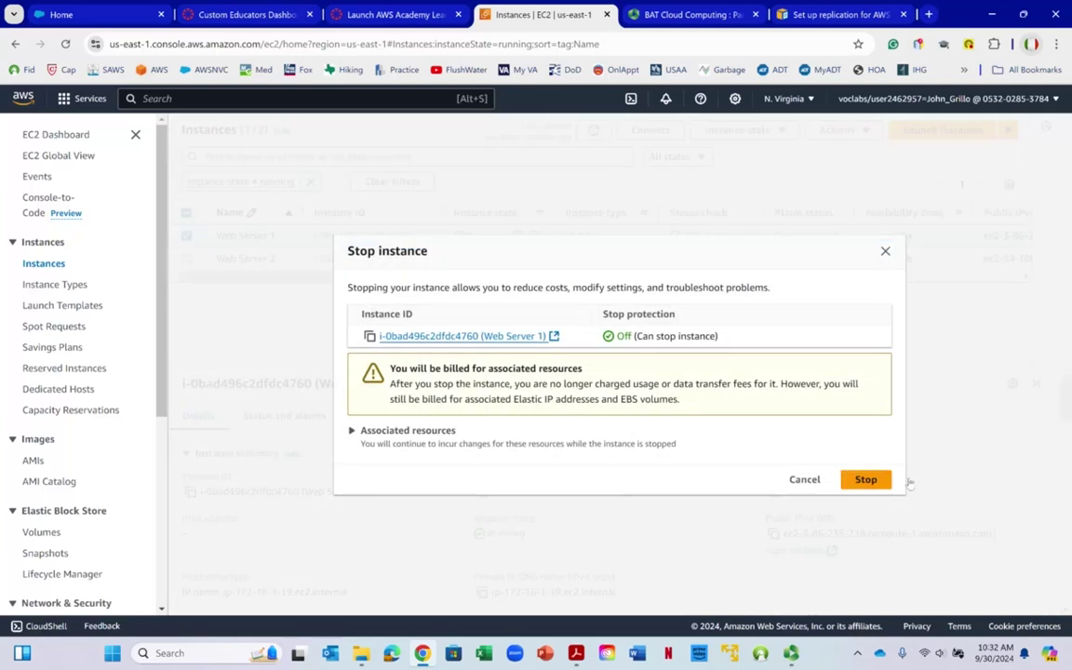
pyautogui.click(868, 480)
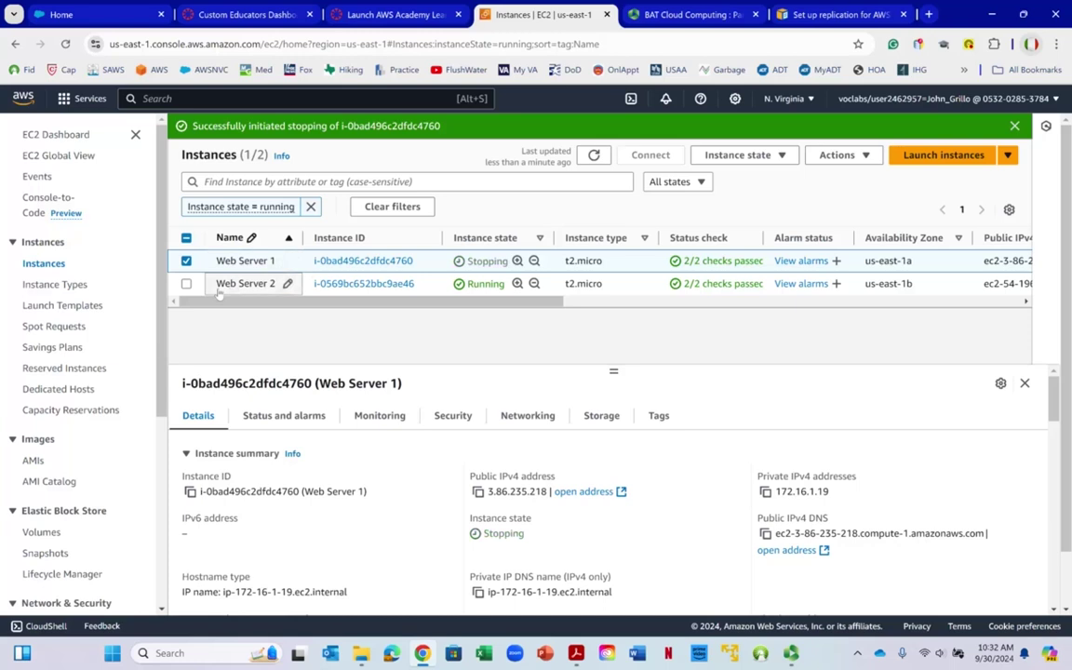
pyautogui.click(187, 262)
pyautogui.click(186, 284)
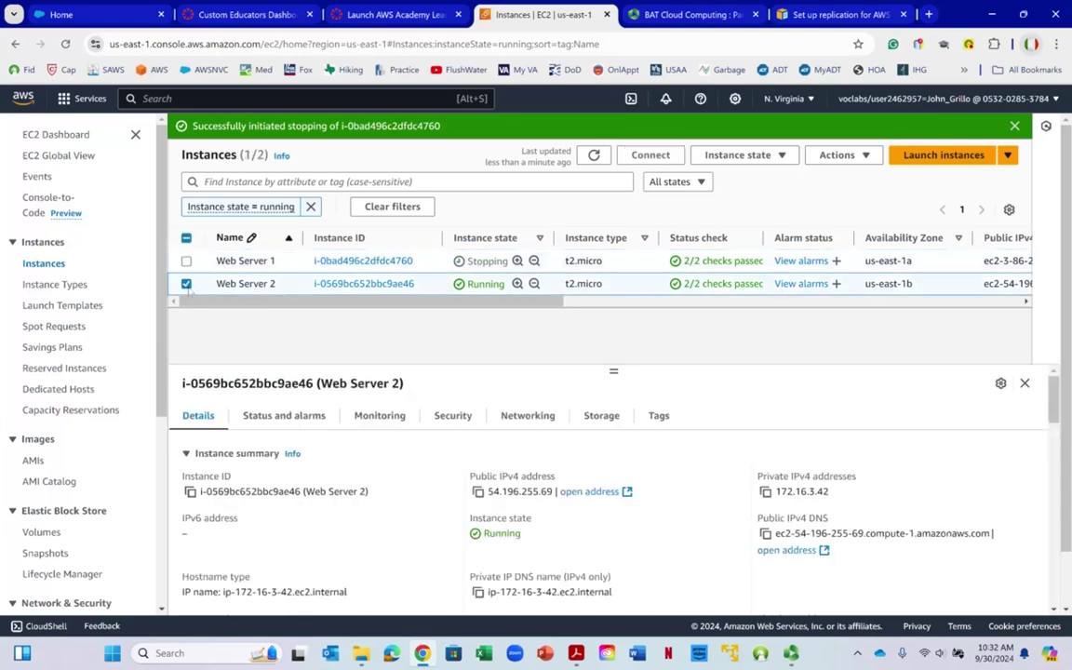
pyautogui.click(756, 160)
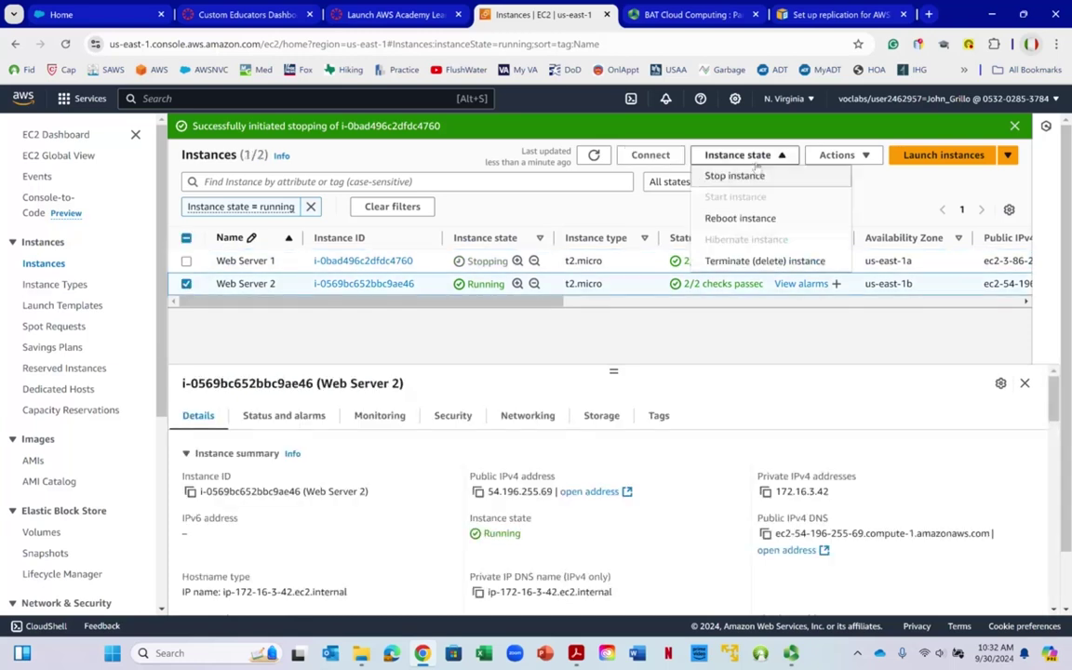
pyautogui.click(749, 175)
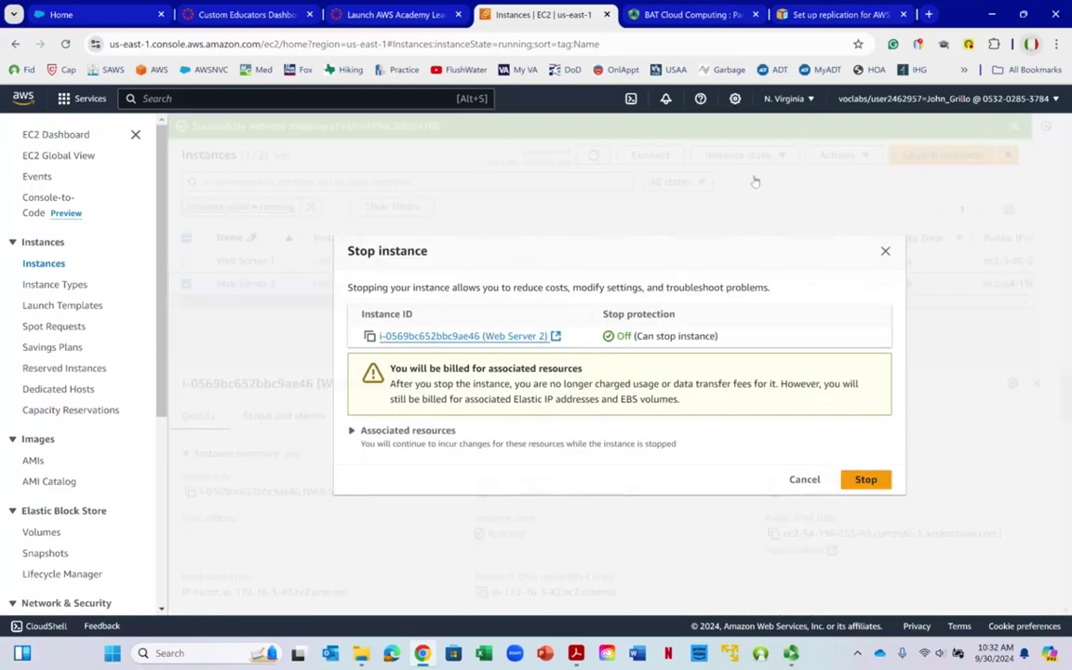
pyautogui.click(881, 480)
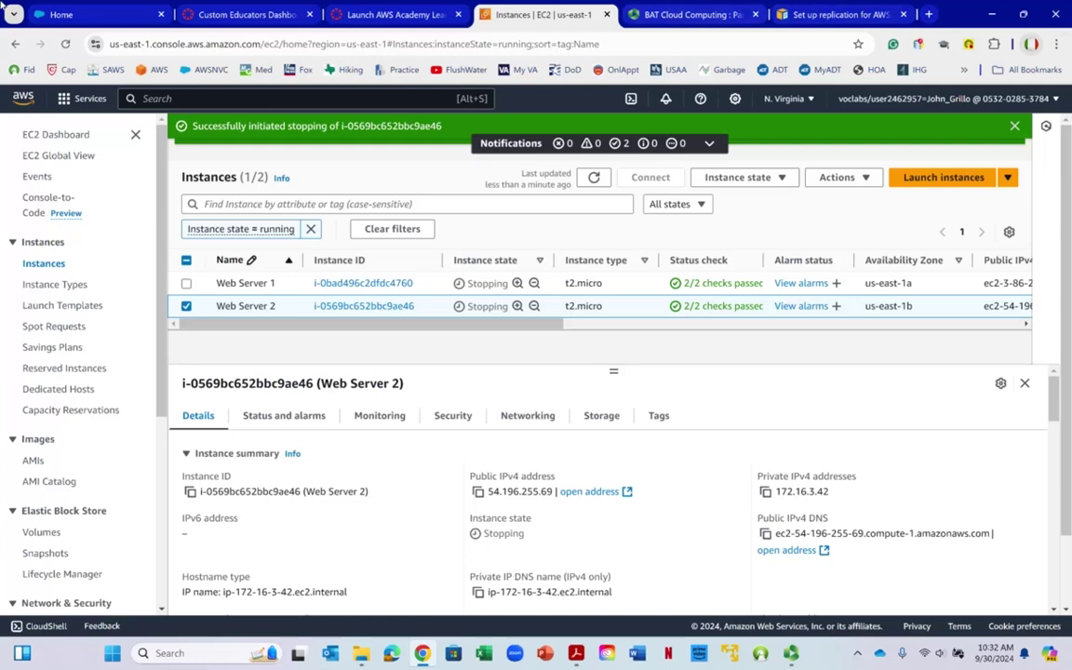
pyautogui.click(212, 99)
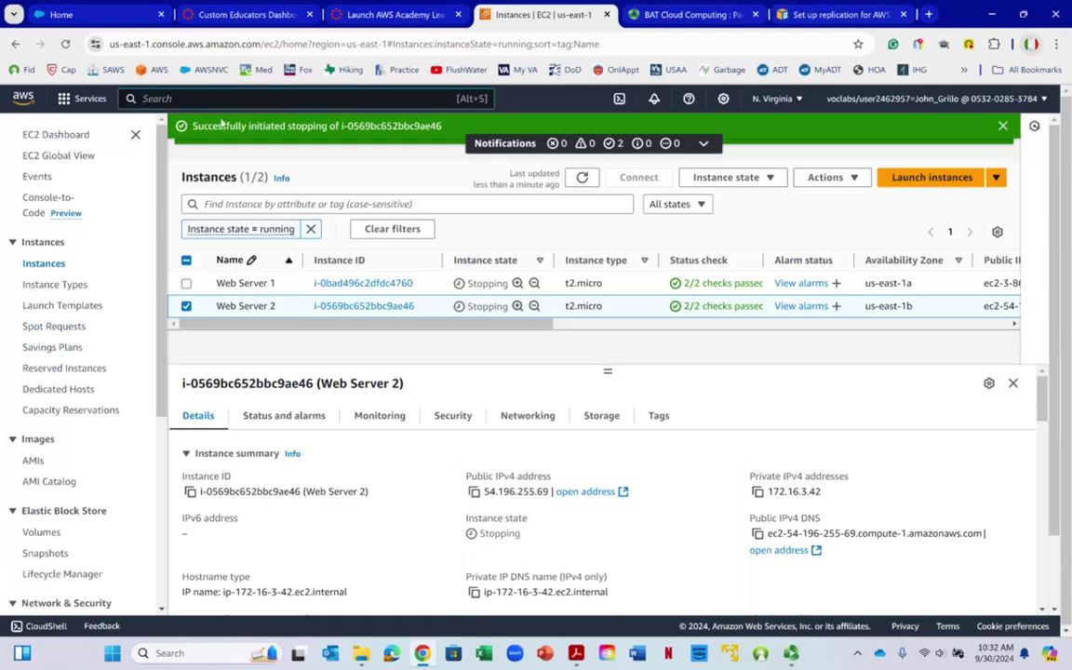
pyautogui.write('s3')
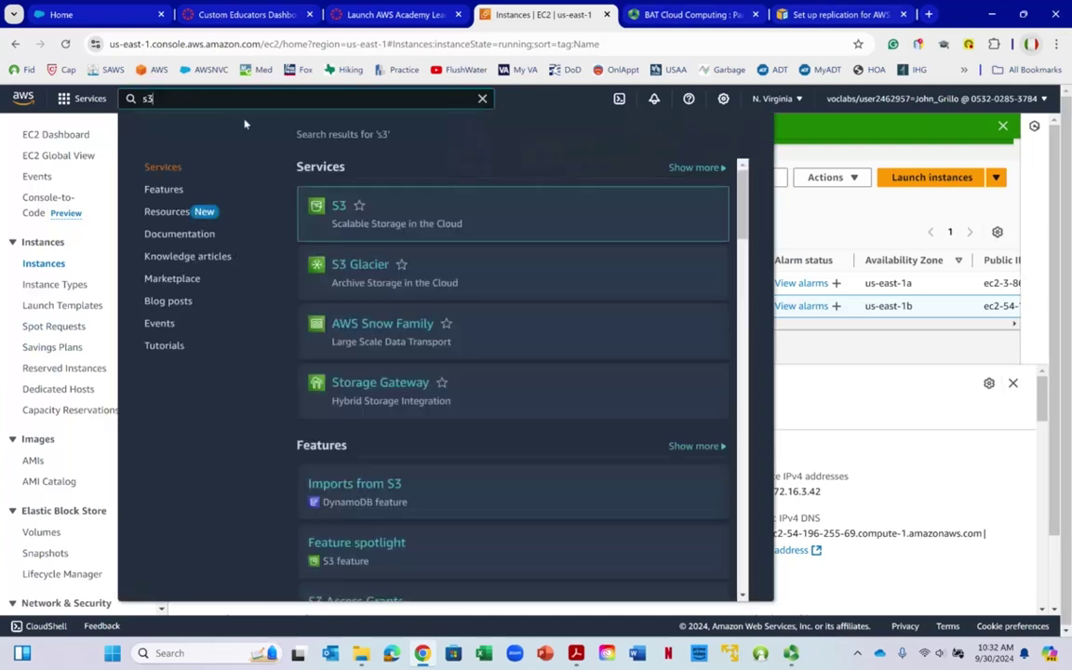
# Open S3 and view the Buckets list to confirm it is empty
pyautogui.click(338, 211)
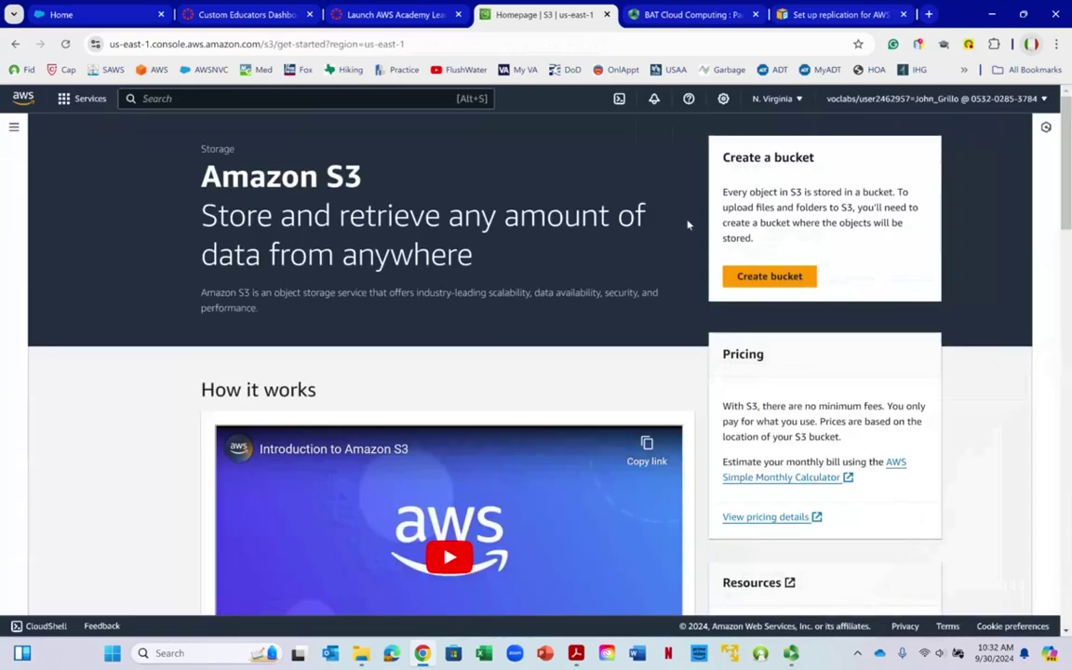
pyautogui.scroll(-3, 337, 216)
pyautogui.scroll(3, 54, 133)
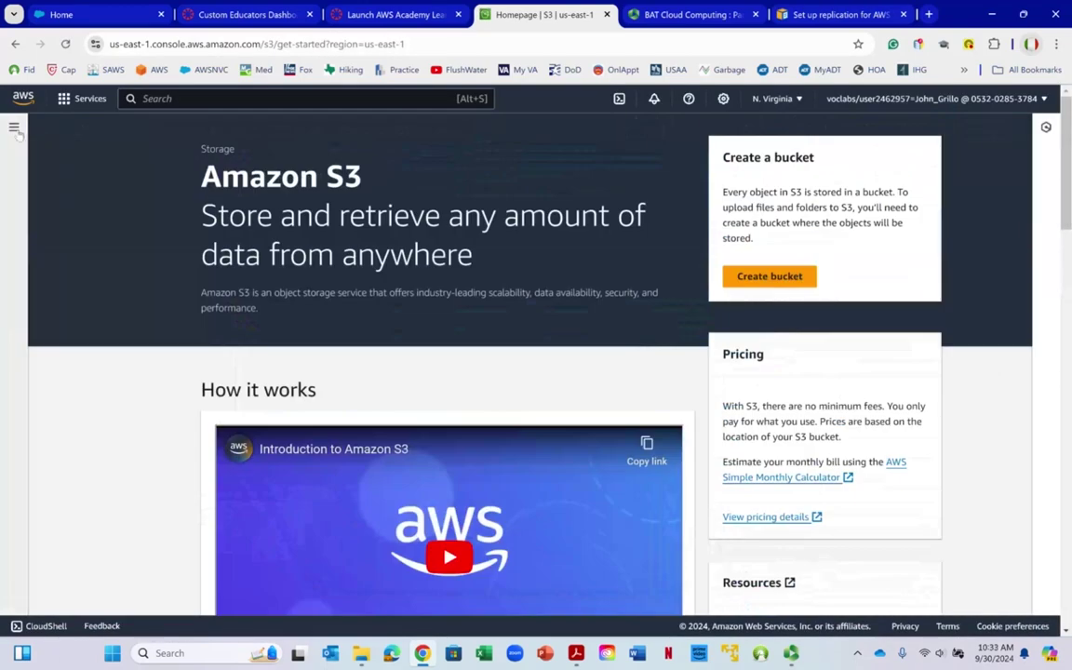
pyautogui.click(14, 128)
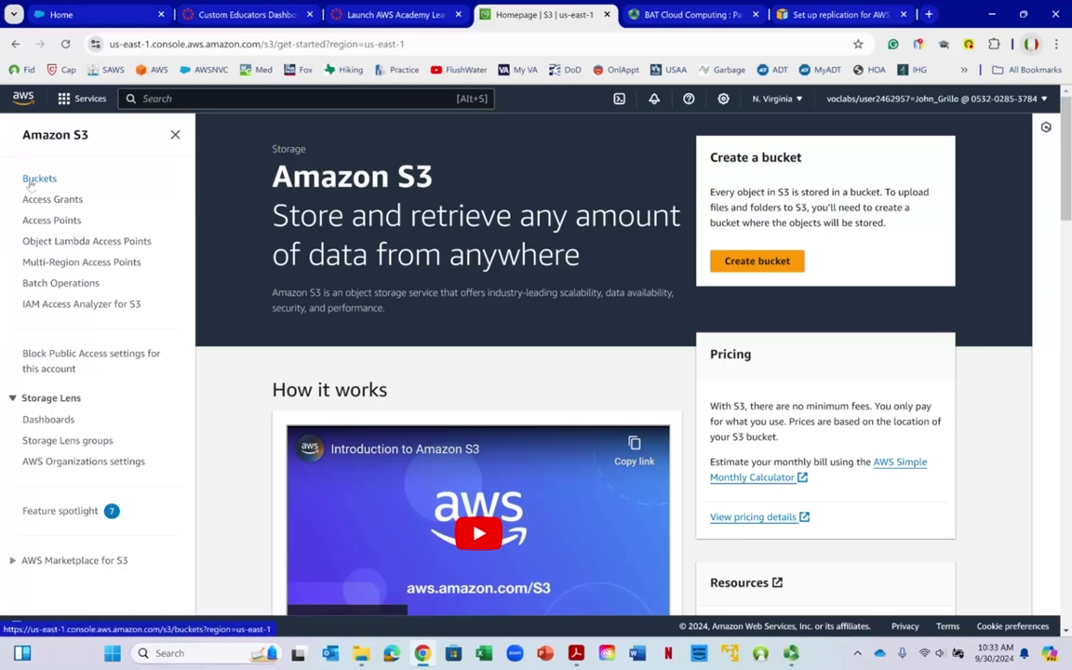
pyautogui.click(30, 175)
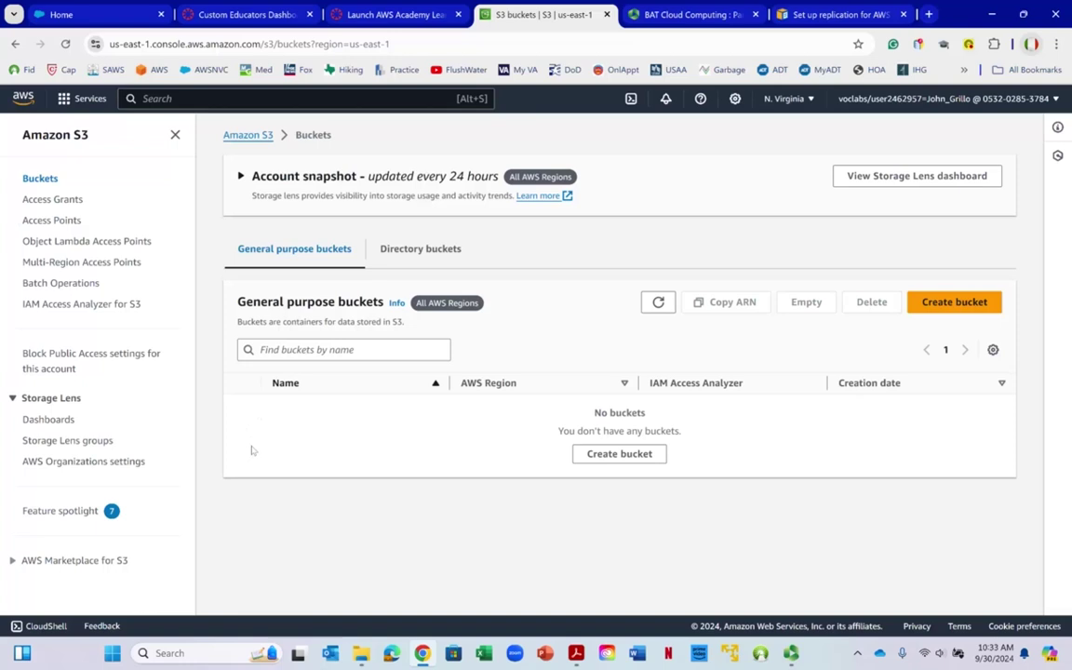
# Sign out of the AWS console from the account menu
pyautogui.rightClick(259, 458)
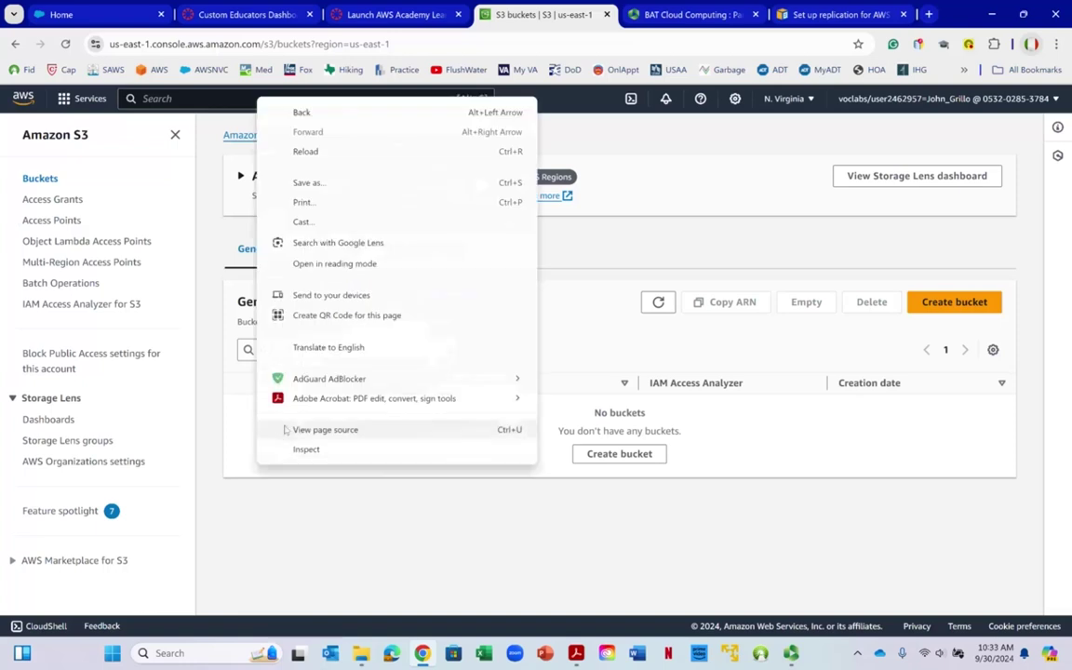
pyautogui.moveTo(313, 376)
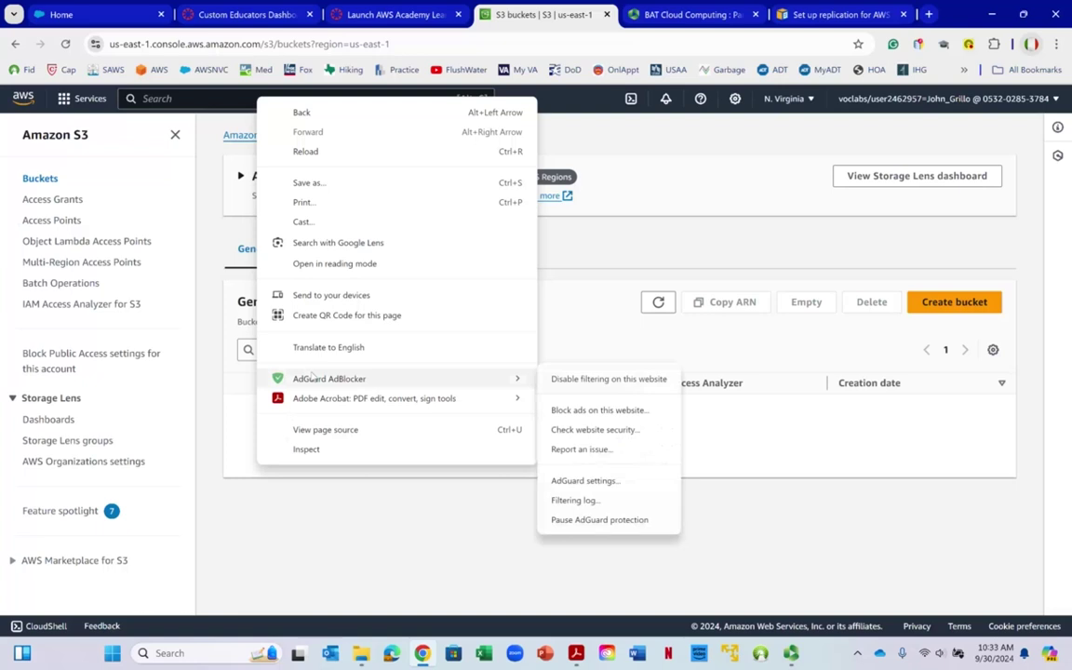
pyautogui.click(169, 97)
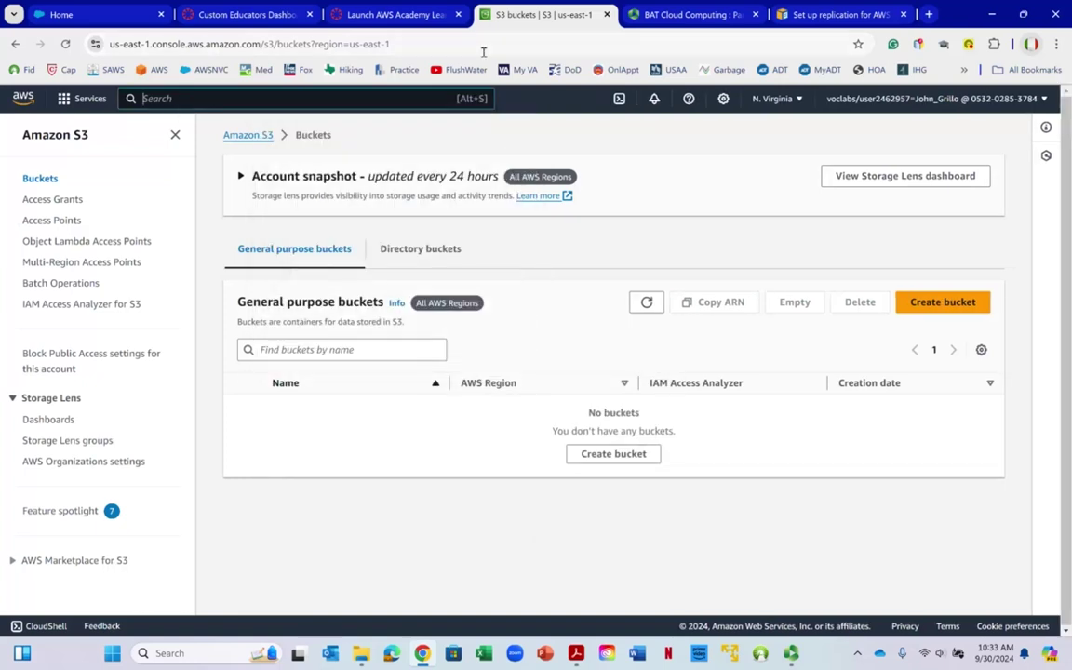
pyautogui.click(1007, 101)
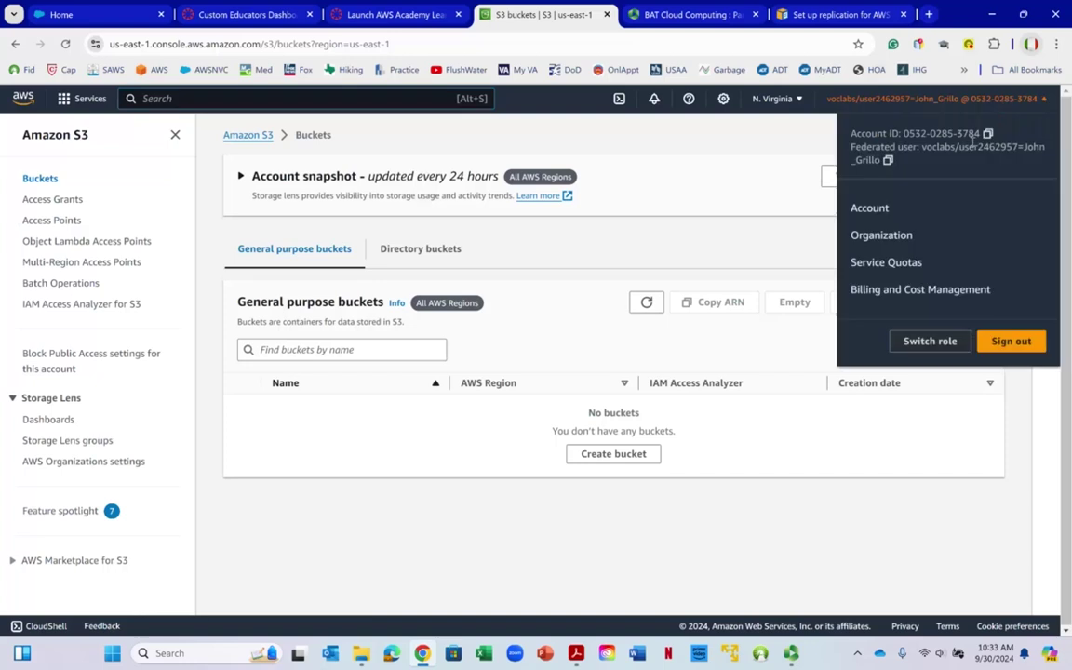
pyautogui.click(996, 345)
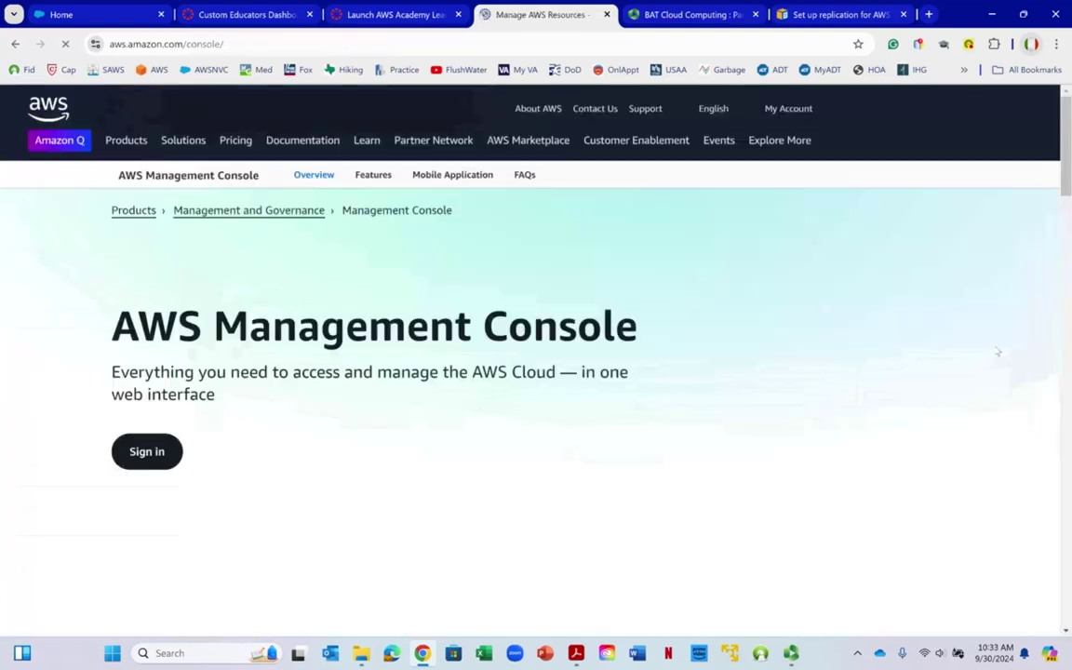
# Switch to the Learner Lab tab and reload the page
pyautogui.click(387, 19)
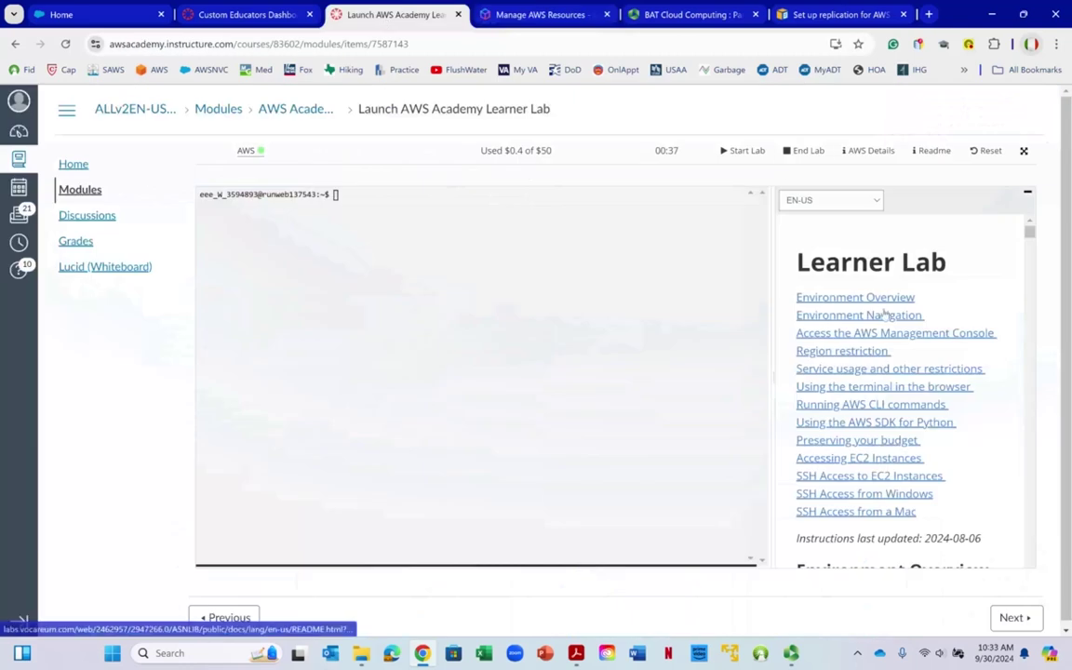
pyautogui.rightClick(412, 20)
pyautogui.click(484, 145)
pyautogui.click(596, 132)
pyautogui.rightClick(588, 140)
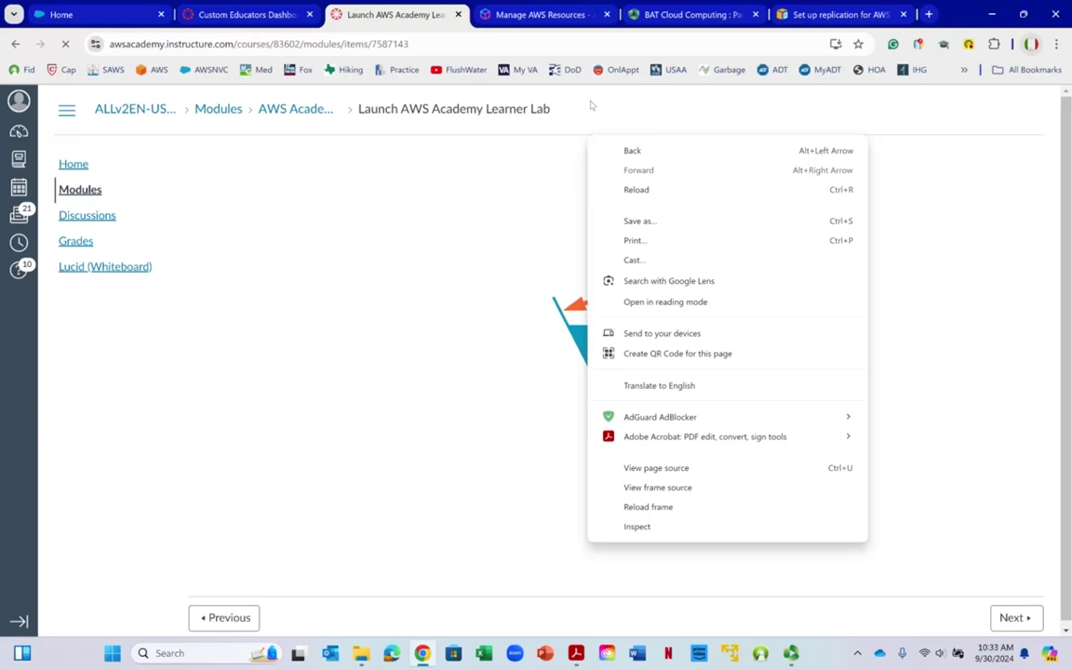
pyautogui.click(592, 105)
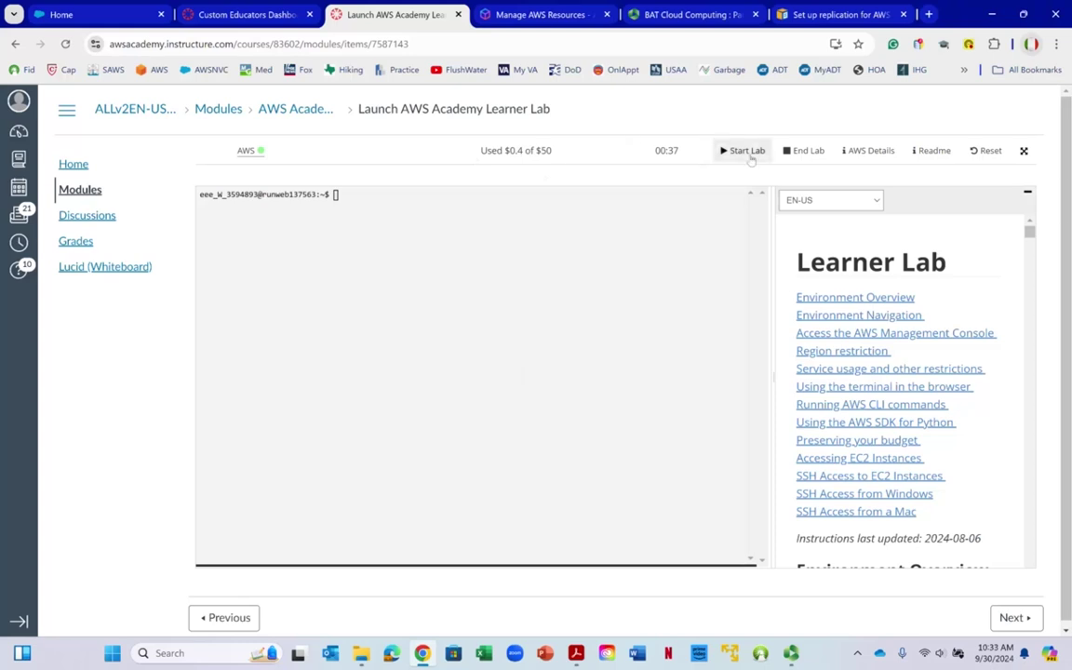
# End the Learner Lab session and confirm with Yes
pyautogui.click(803, 153)
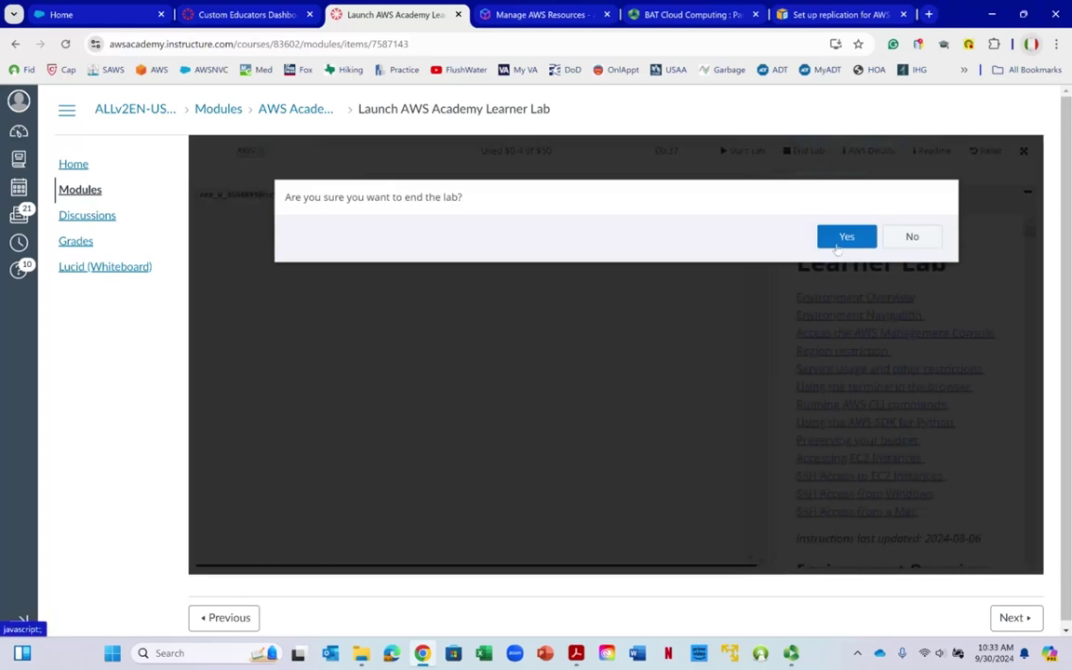
pyautogui.click(839, 245)
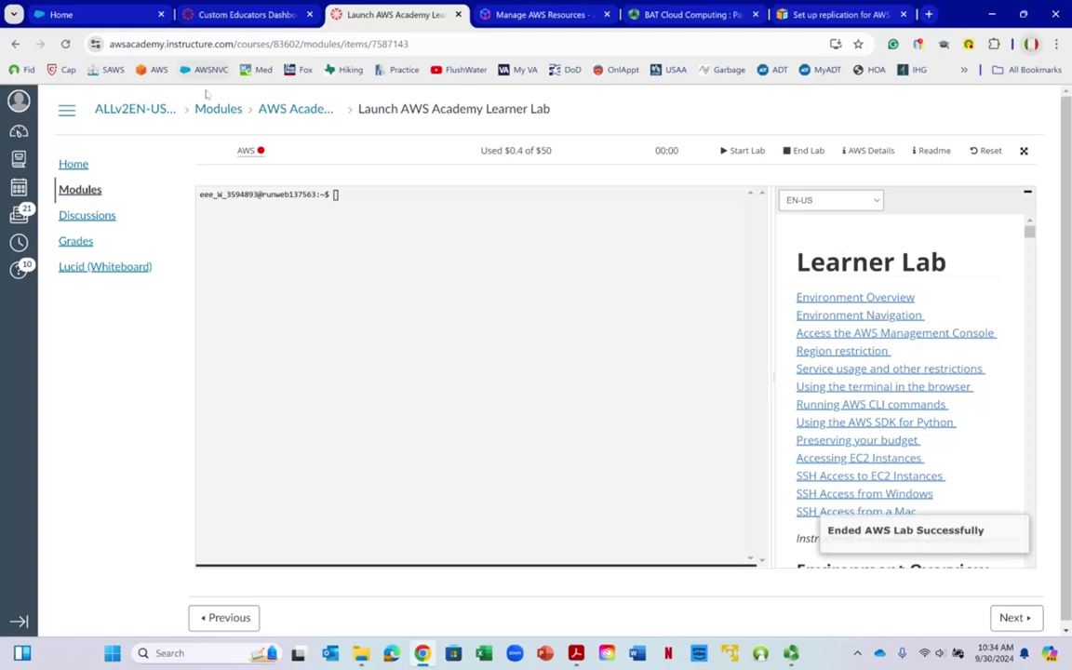
pyautogui.hotkey('alt', 'Tab')
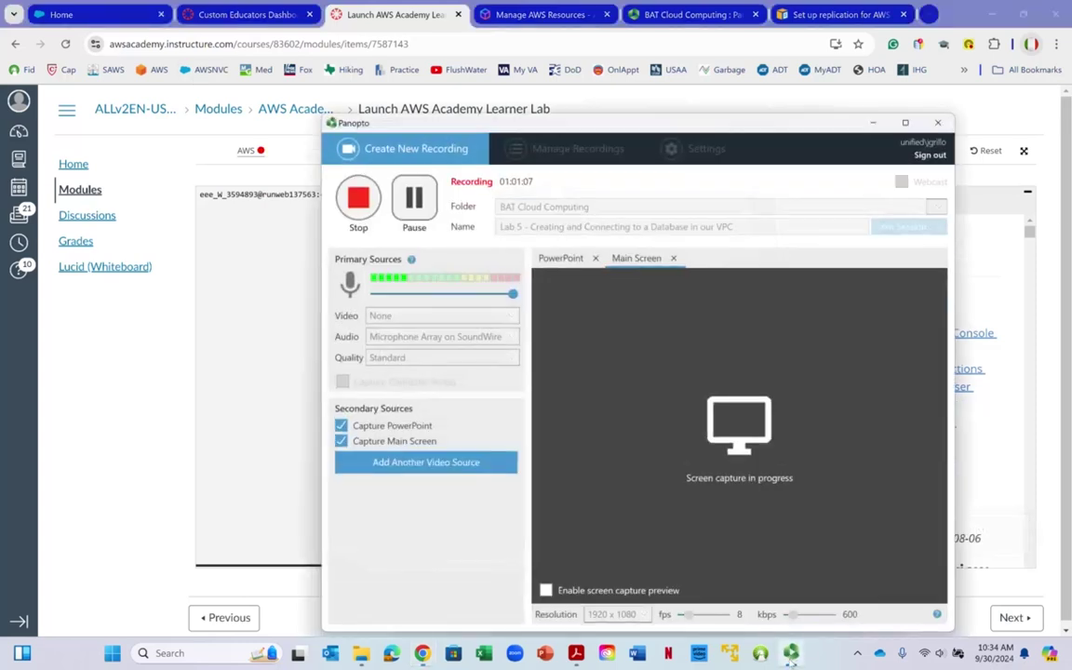